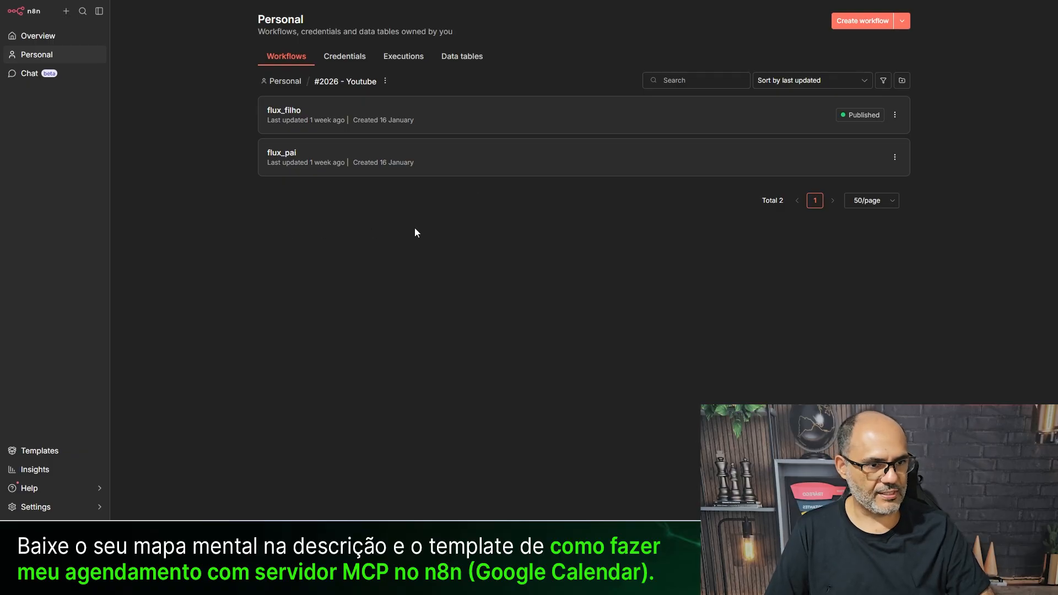
- Start a new workflow with an On chat message trigger feeding an AI Agent, and arrange both nodes
{"action": "left_click", "coordinate": [851, 24]}
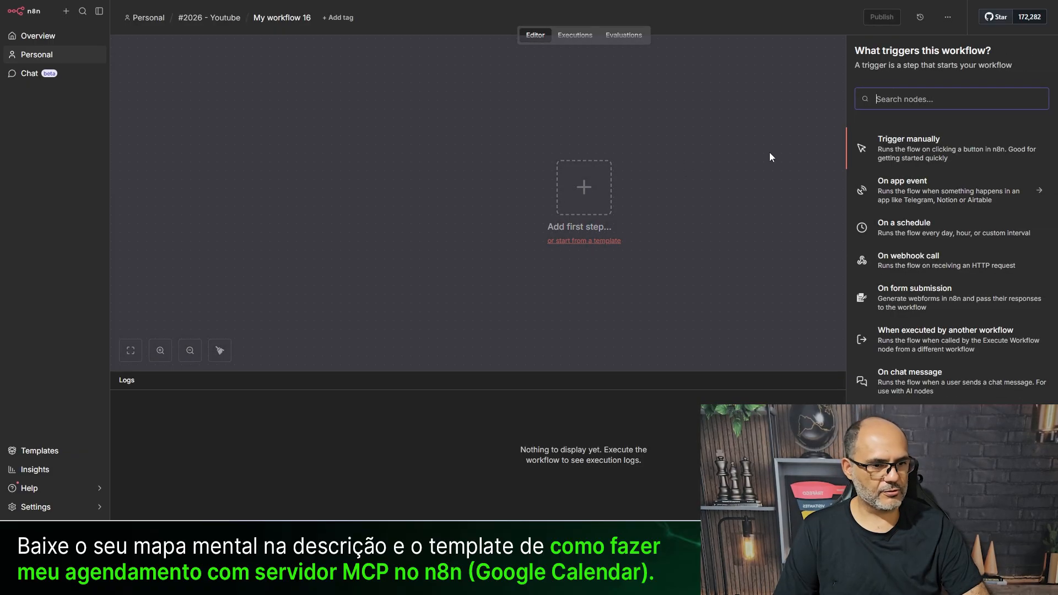
{"action": "left_click", "coordinate": [965, 392]}
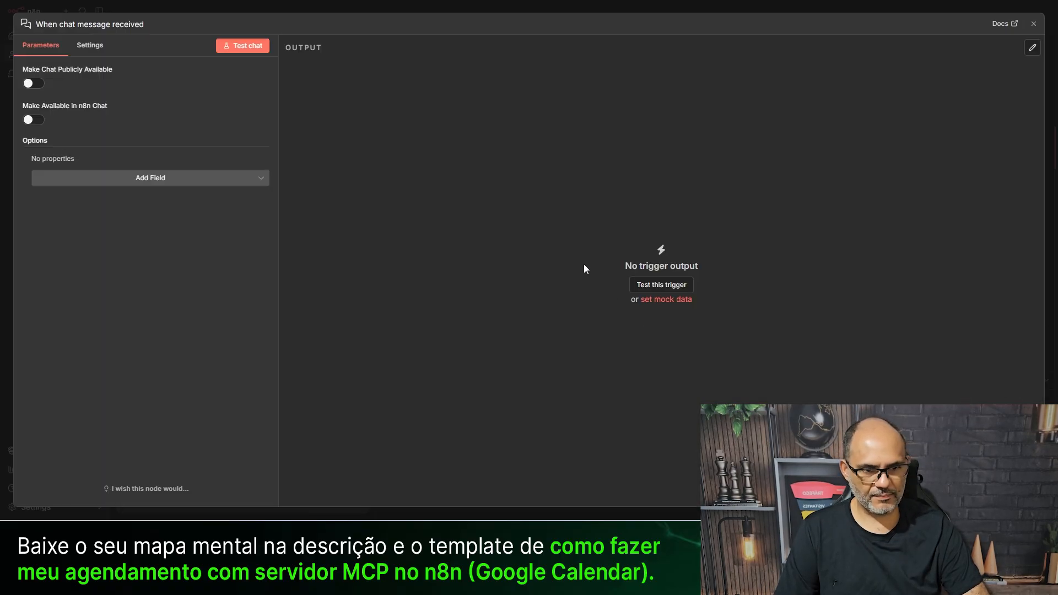
{"action": "left_click", "coordinate": [452, 8]}
{"action": "left_click", "coordinate": [646, 201]}
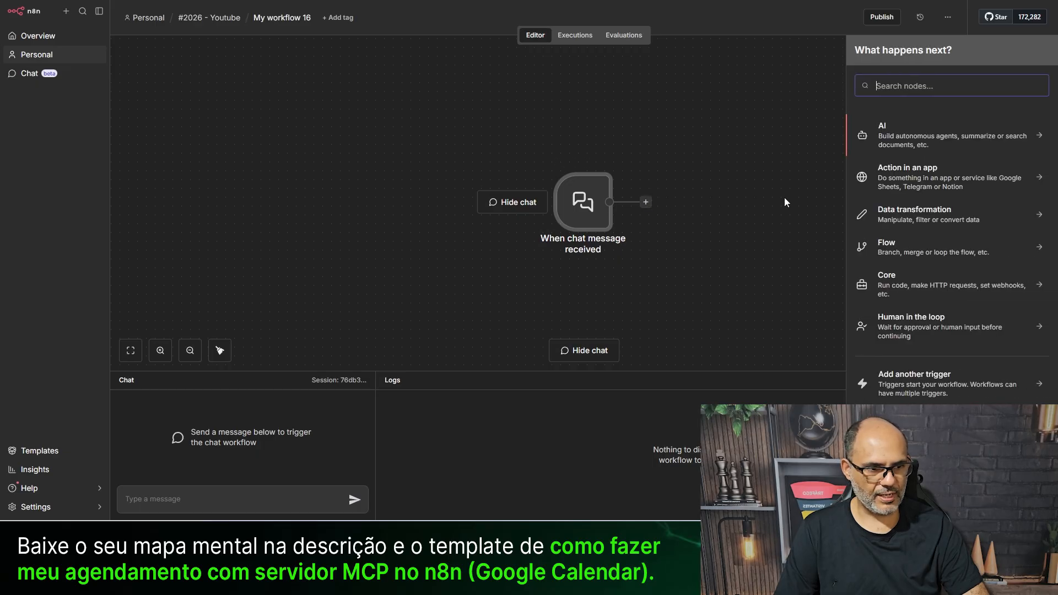
{"action": "left_click", "coordinate": [936, 138]}
{"action": "left_click", "coordinate": [897, 209]}
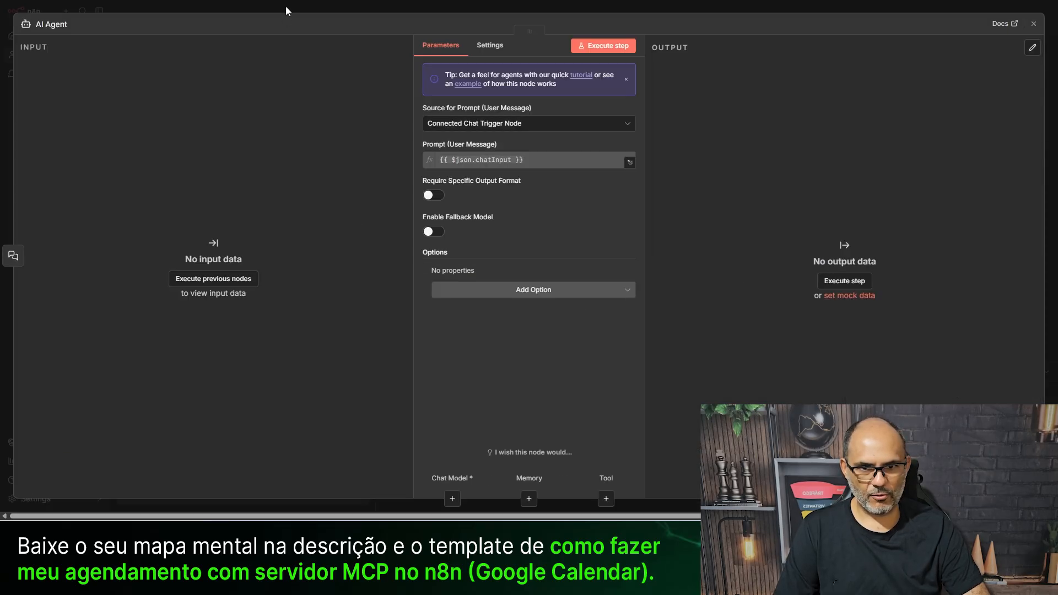
{"action": "left_click", "coordinate": [303, 7]}
{"action": "left_click_drag", "start_coordinate": [847, 253], "coordinate": [524, 124]}
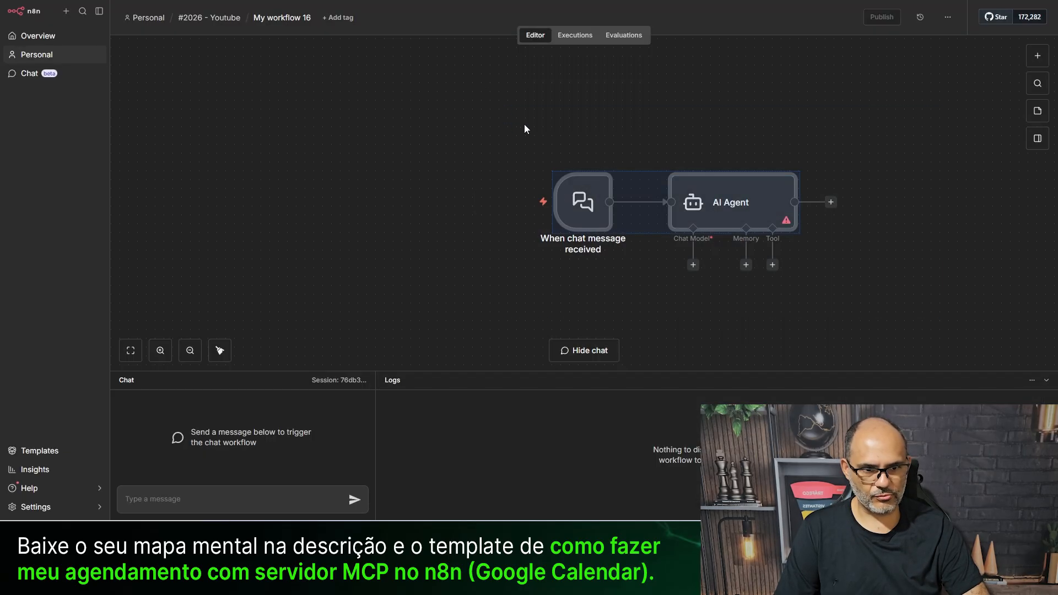
{"action": "left_click_drag", "start_coordinate": [573, 193], "coordinate": [363, 114]}
{"action": "left_click", "coordinate": [498, 200]}
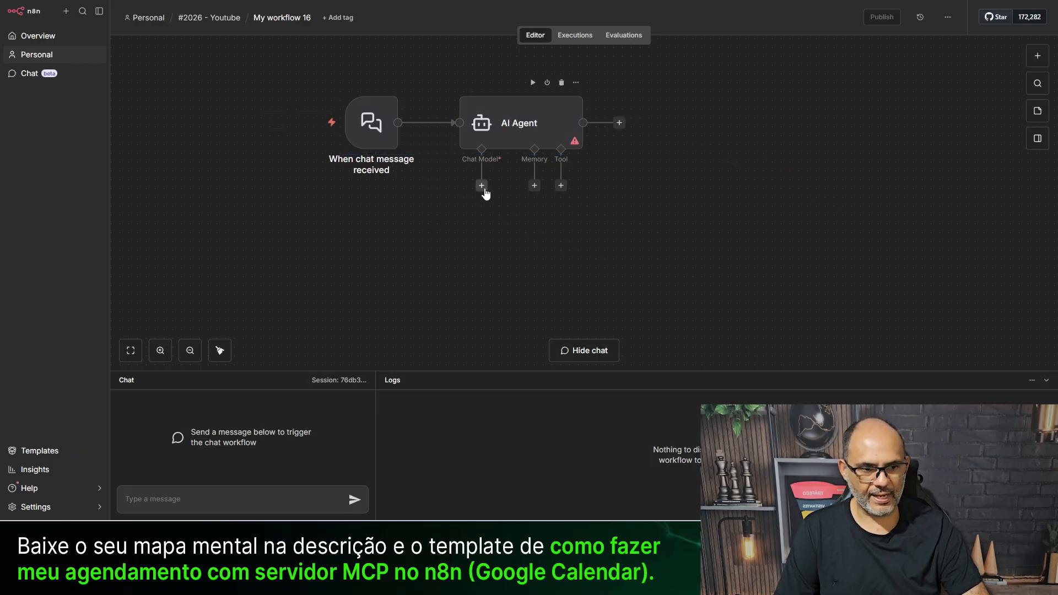
- Attach an OpenAI Chat Model and Postgres Chat Memory with context window length 2 to the agent
{"action": "left_click", "coordinate": [481, 186]}
{"action": "scroll", "coordinate": [931, 325], "scroll_direction": "down", "scroll_amount": 3}
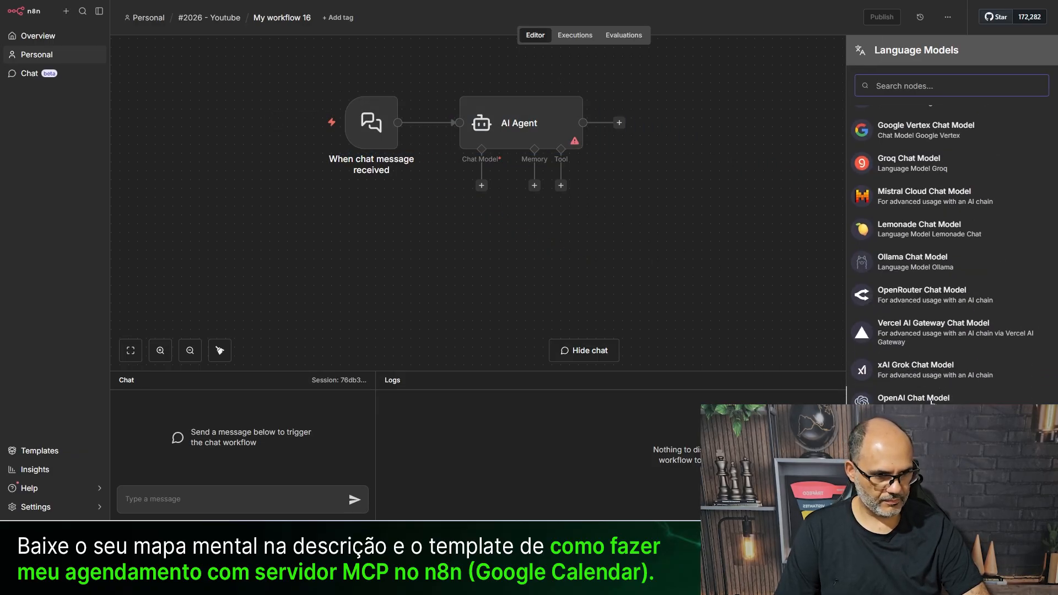
{"action": "left_click", "coordinate": [931, 399]}
{"action": "left_click", "coordinate": [335, 7]}
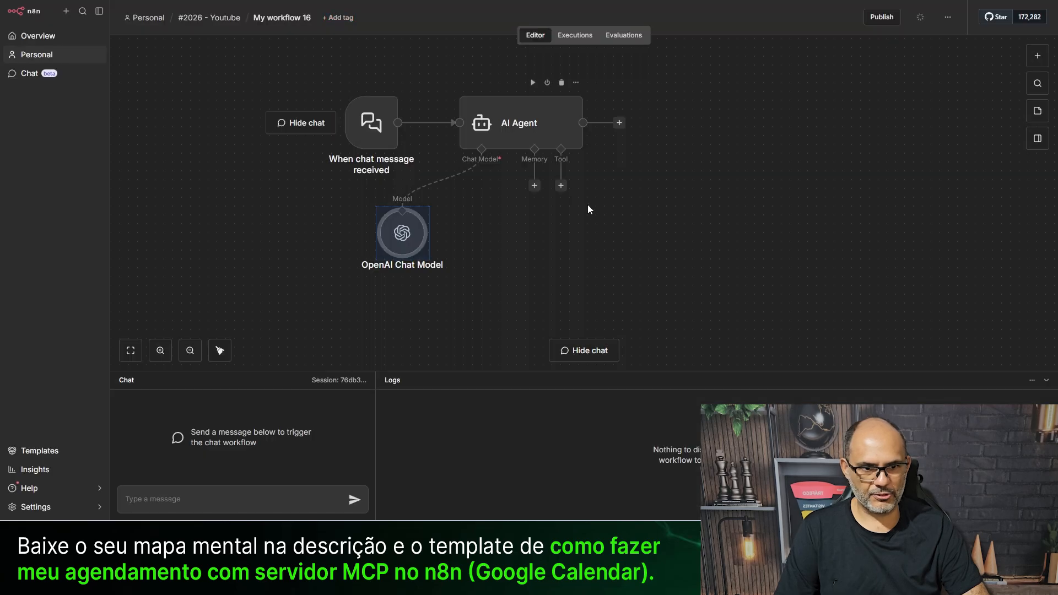
{"action": "left_click", "coordinate": [534, 185]}
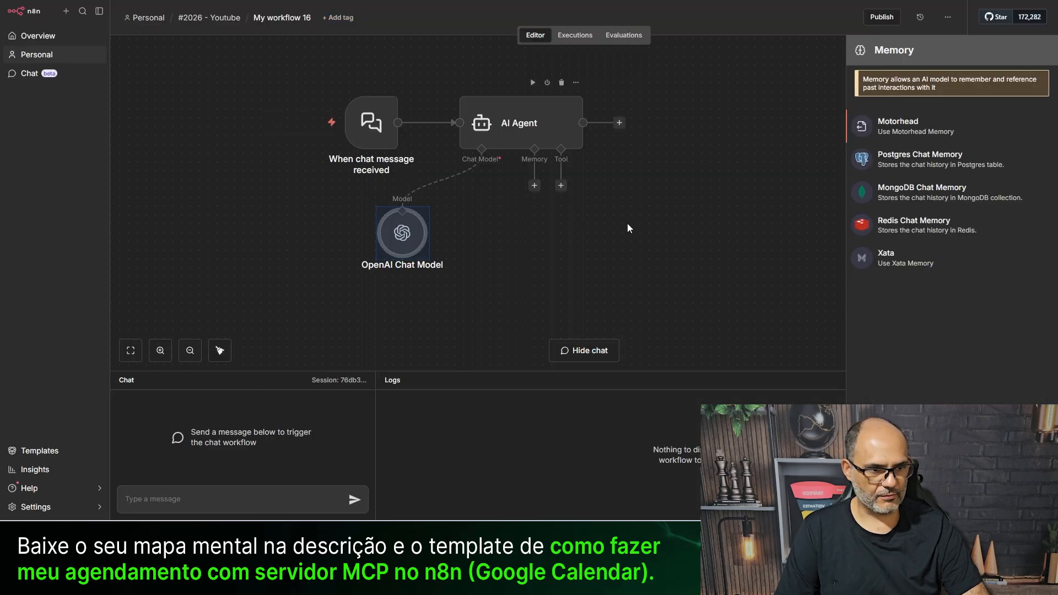
{"action": "left_click", "coordinate": [942, 161]}
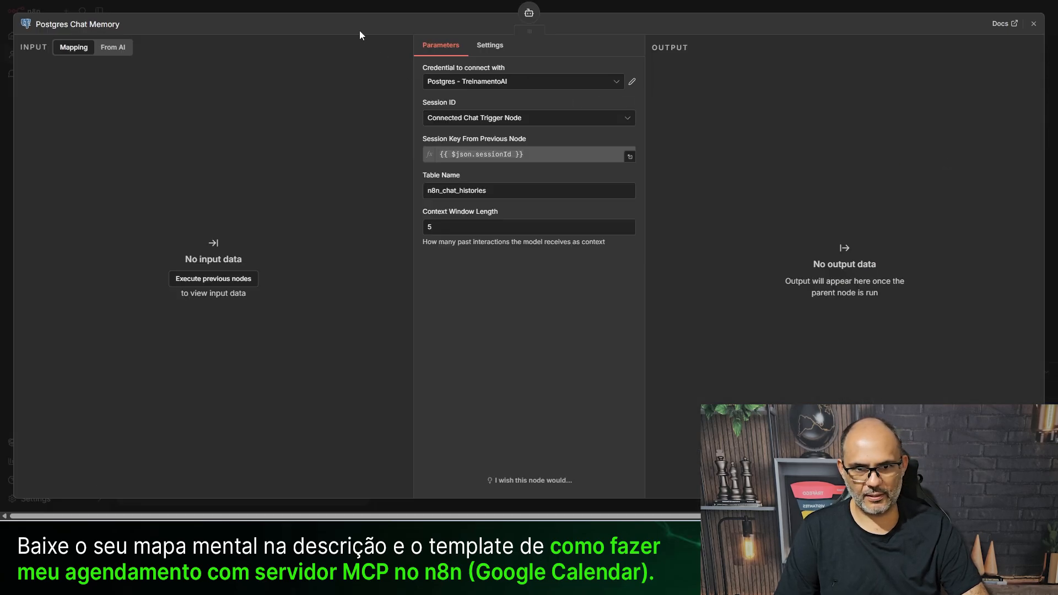
{"action": "left_click_drag", "start_coordinate": [443, 226], "coordinate": [396, 225]}
{"action": "type", "text": "20"}
{"action": "left_click", "coordinate": [333, 5]}
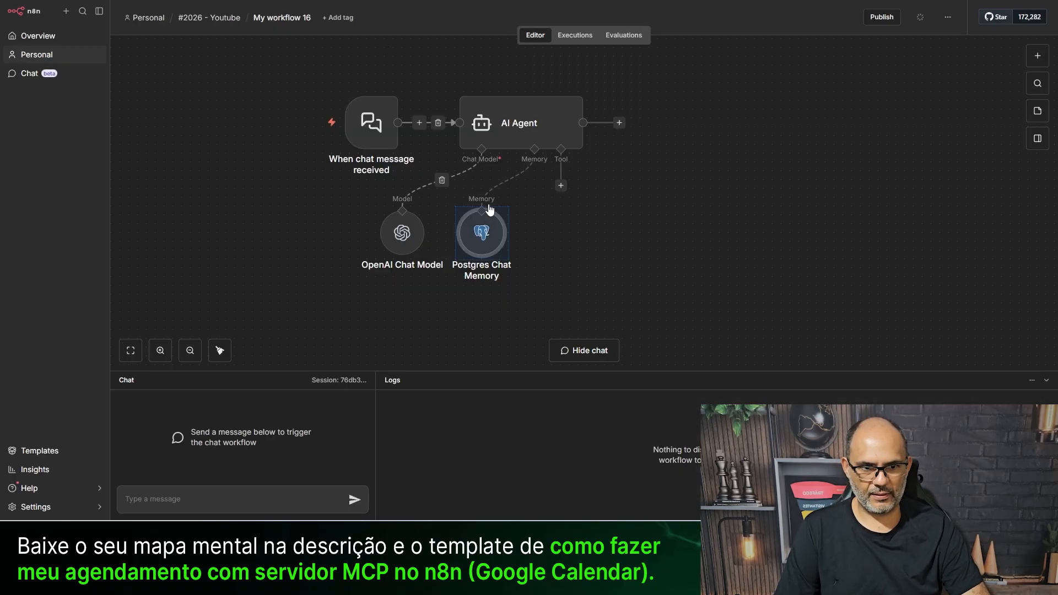
{"action": "left_click_drag", "start_coordinate": [661, 365], "coordinate": [306, 203]}
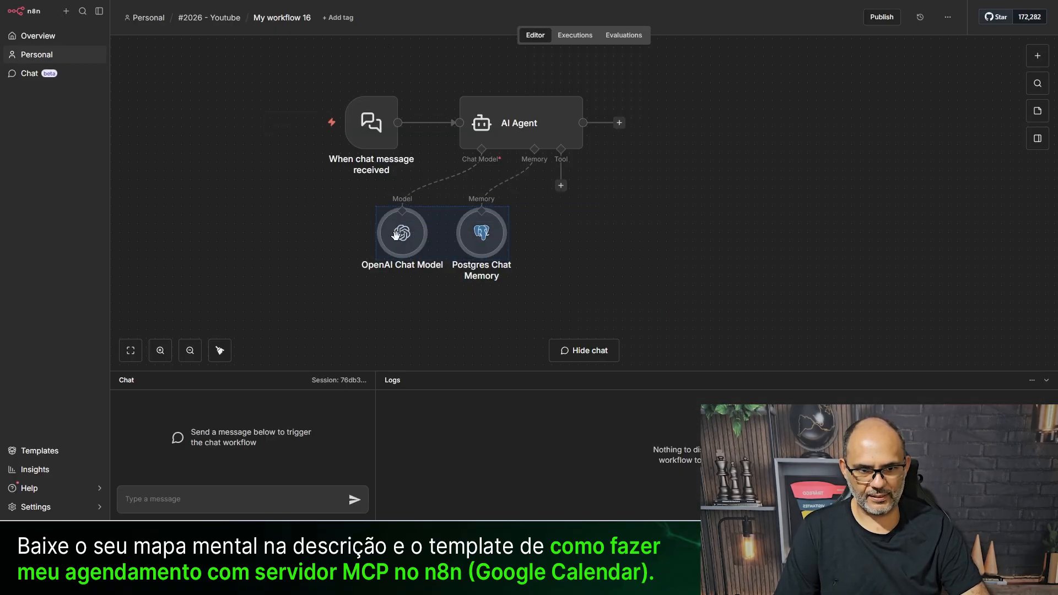
{"action": "left_click_drag", "start_coordinate": [396, 232], "coordinate": [396, 259]}
{"action": "left_click", "coordinate": [622, 256]}
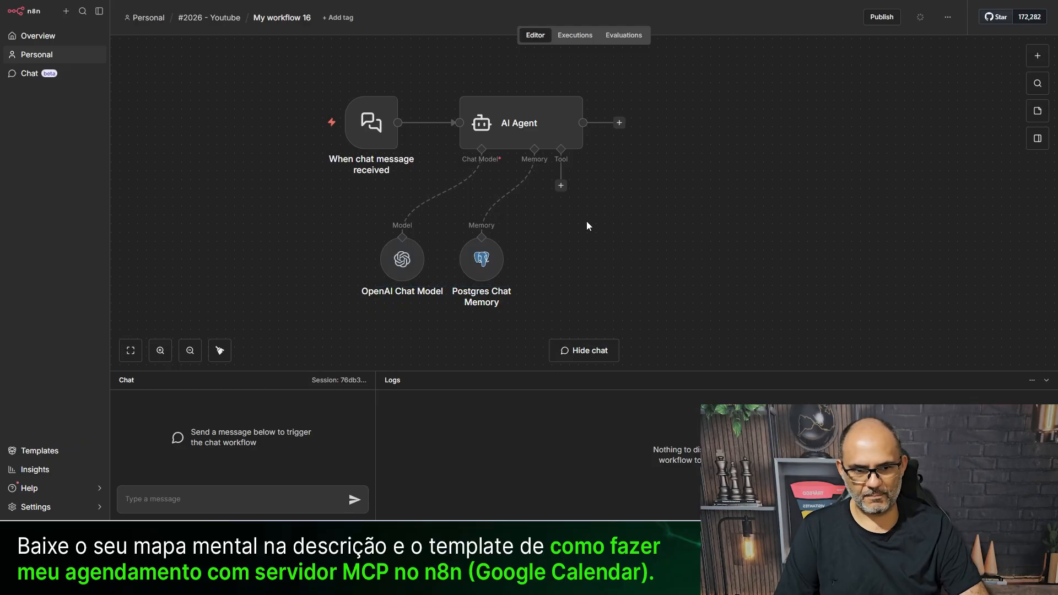
- Attach an MCP Client Tool to the AI Agent beside the memory and deactivate it
{"action": "left_click", "coordinate": [561, 186]}
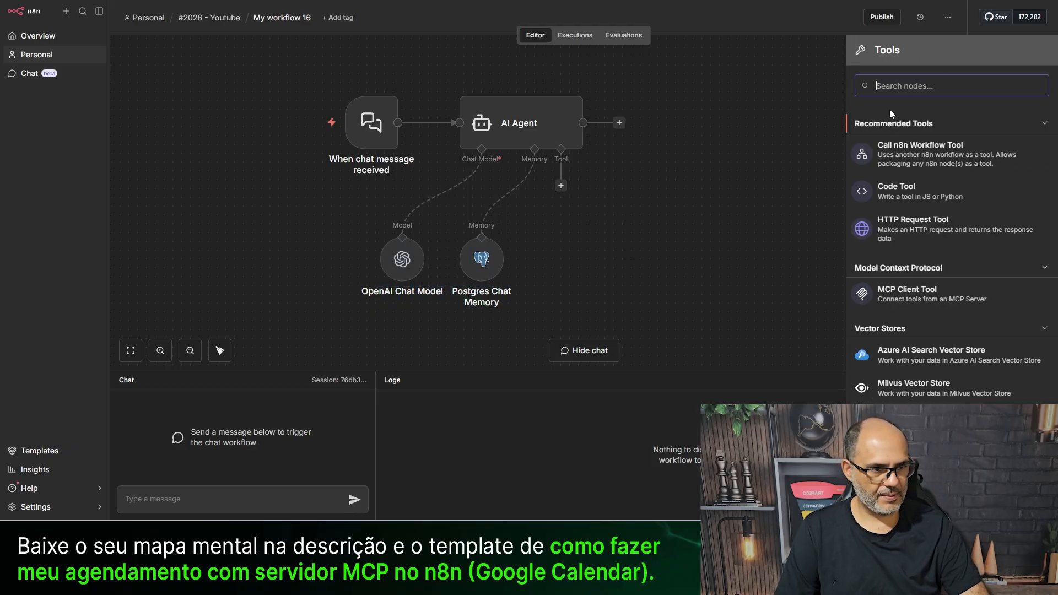
{"action": "type", "text": "mcp"}
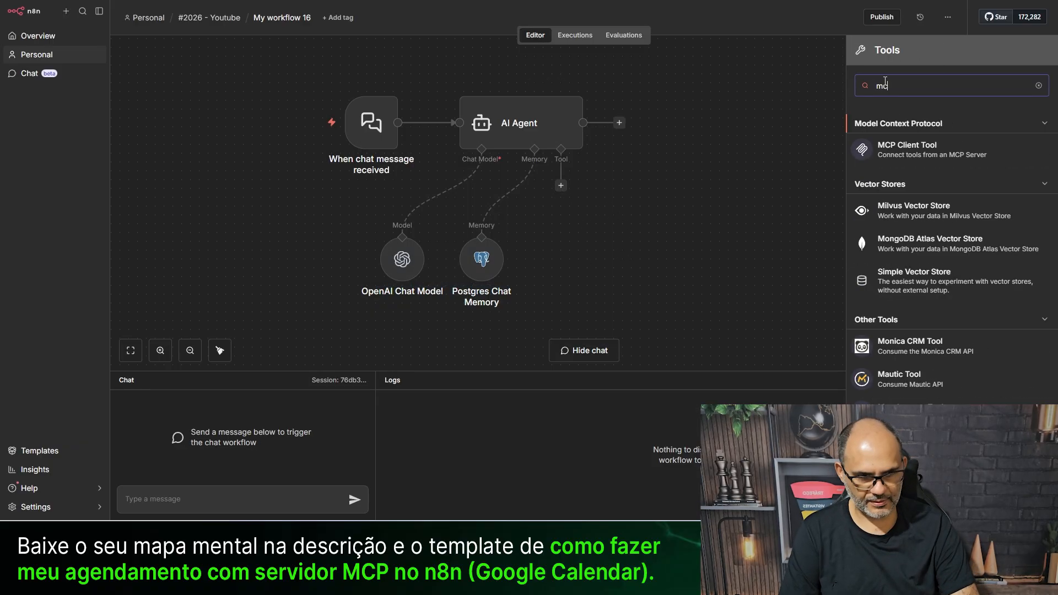
{"action": "left_click", "coordinate": [916, 148]}
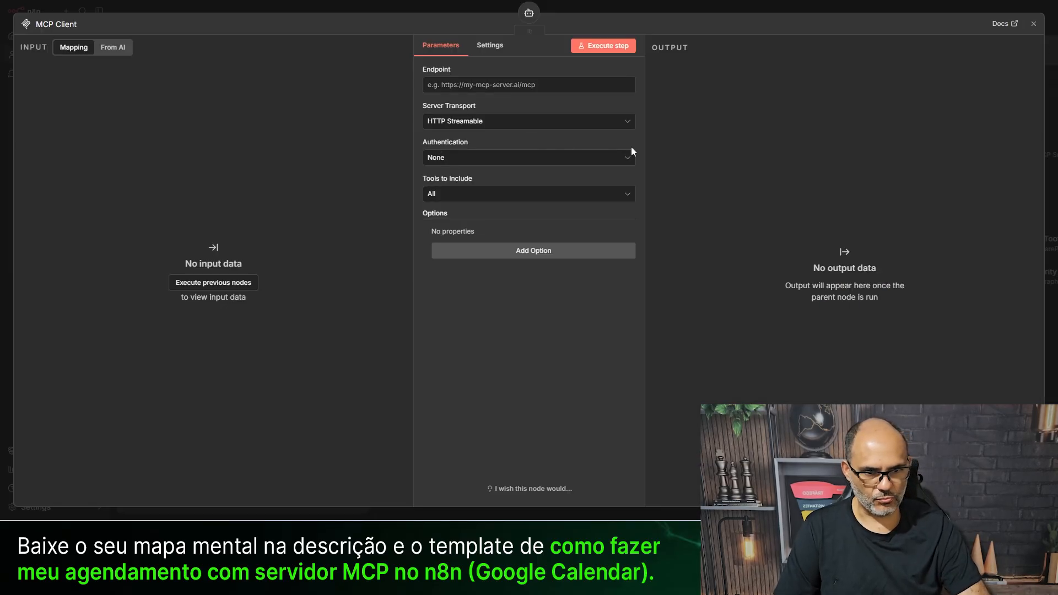
{"action": "left_click", "coordinate": [365, 16]}
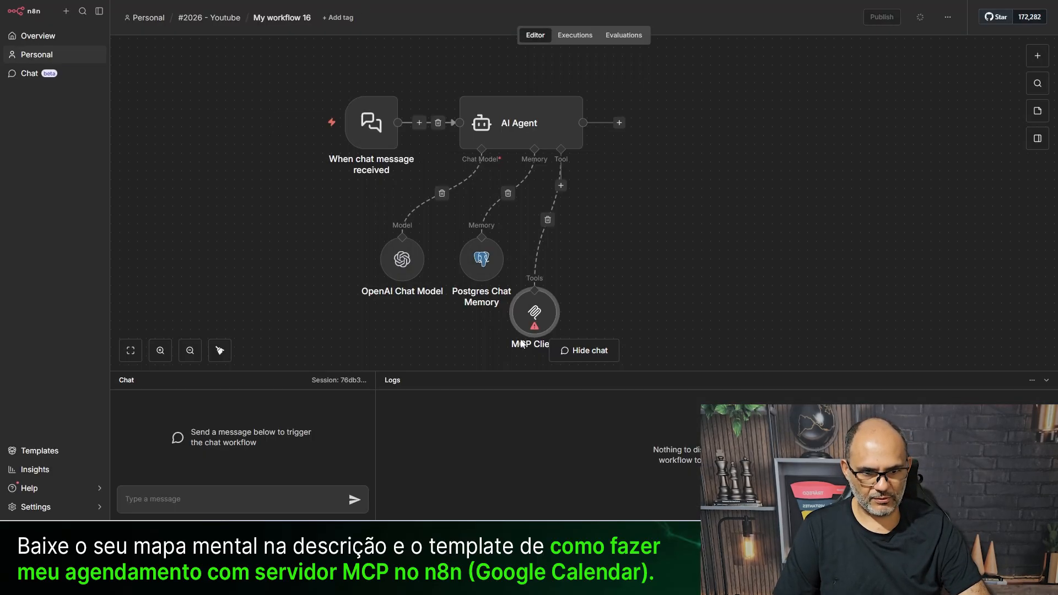
{"action": "left_click_drag", "start_coordinate": [521, 323], "coordinate": [601, 270]}
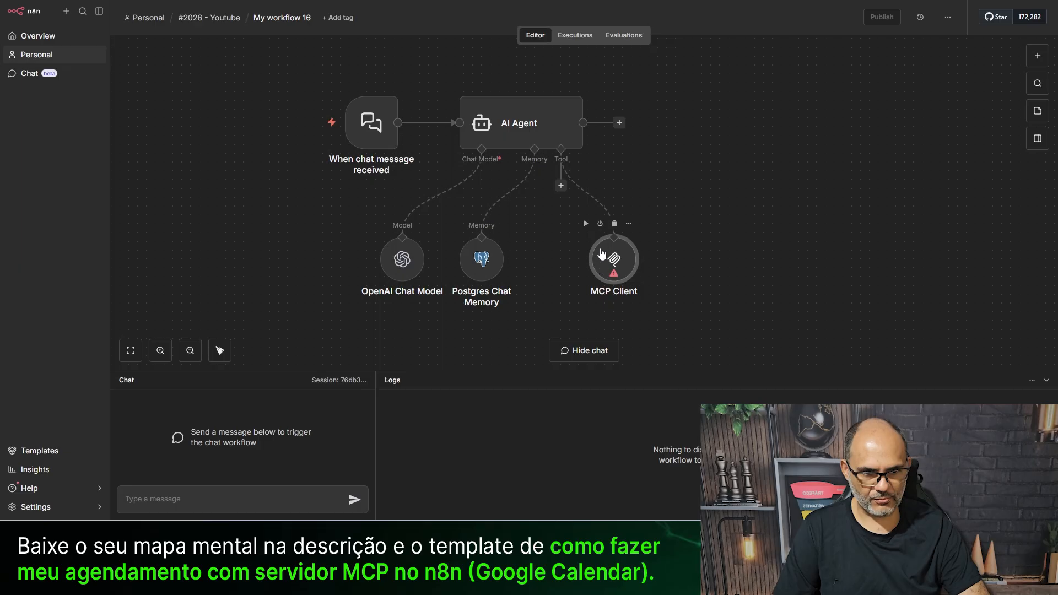
{"action": "left_click", "coordinate": [600, 224]}
- Rename the workflow to 'AULA - MCP CLIENT' and return to the workflow list
{"action": "left_click", "coordinate": [282, 17]}
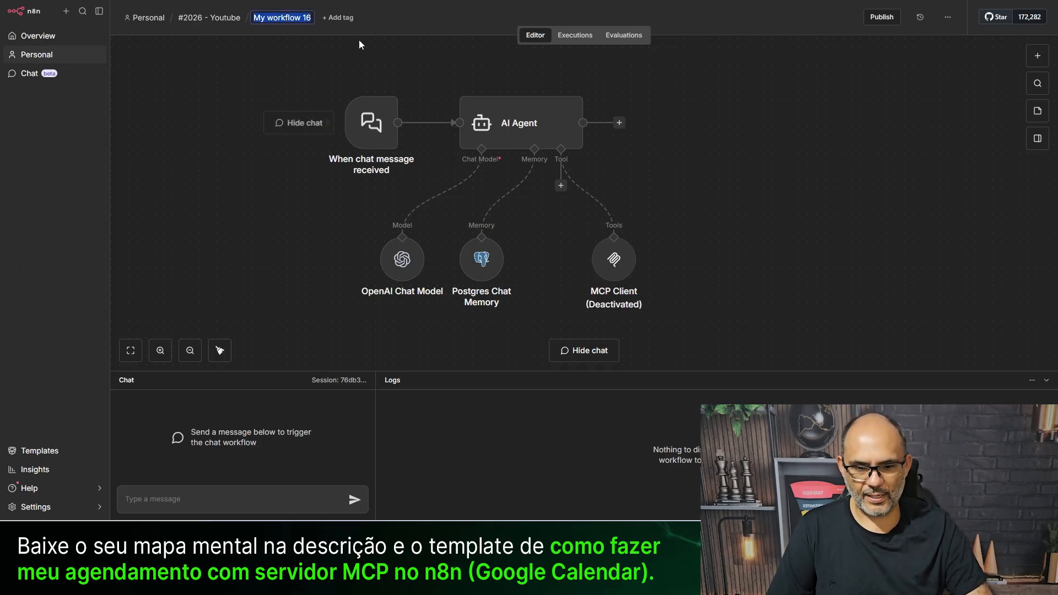
{"action": "type", "text": "AULA "}
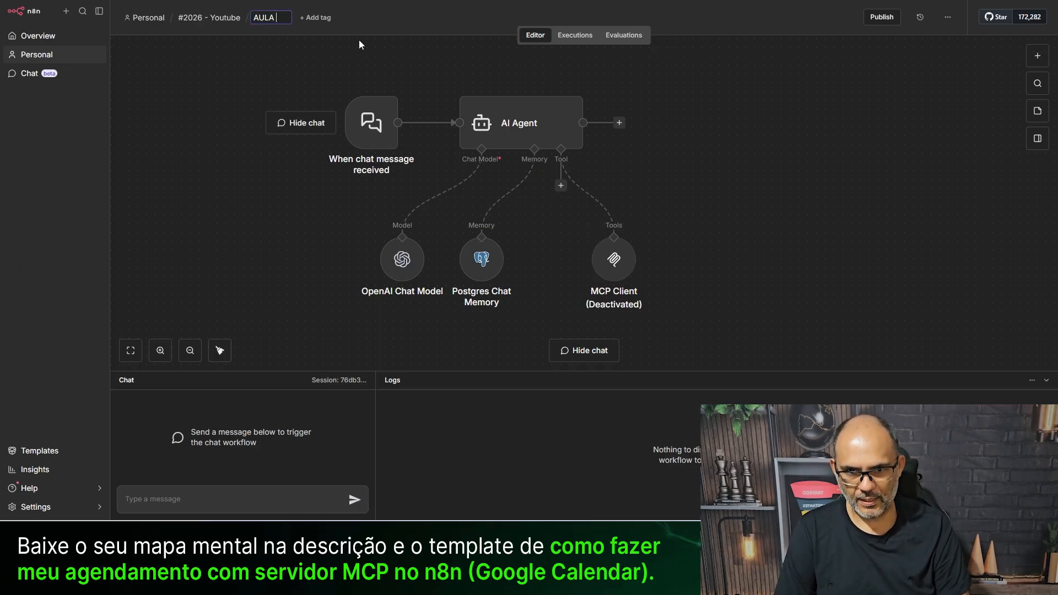
{"action": "type", "text": "- M"}
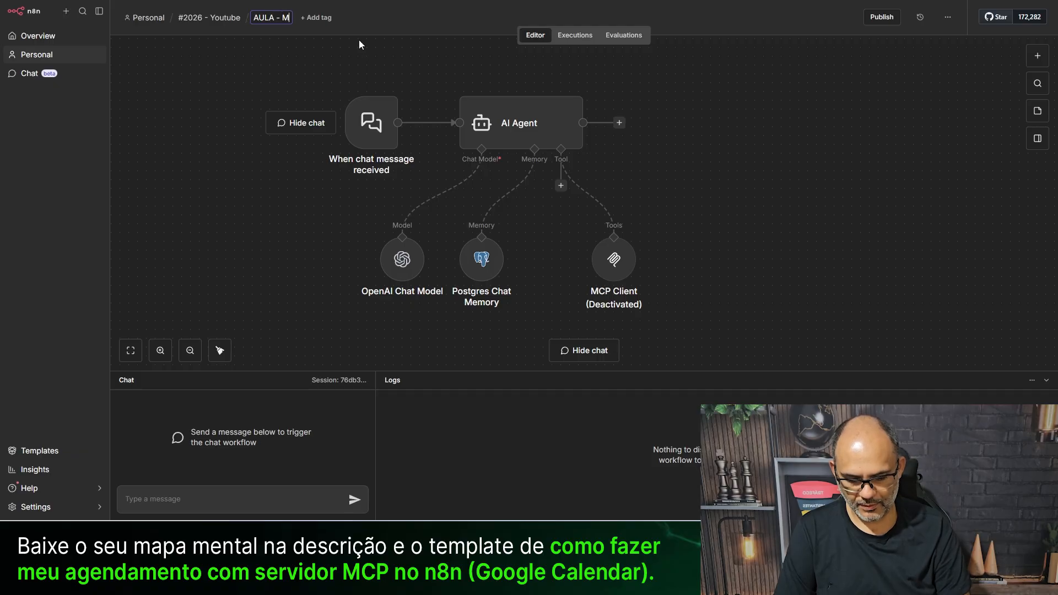
{"action": "type", "text": "CP "}
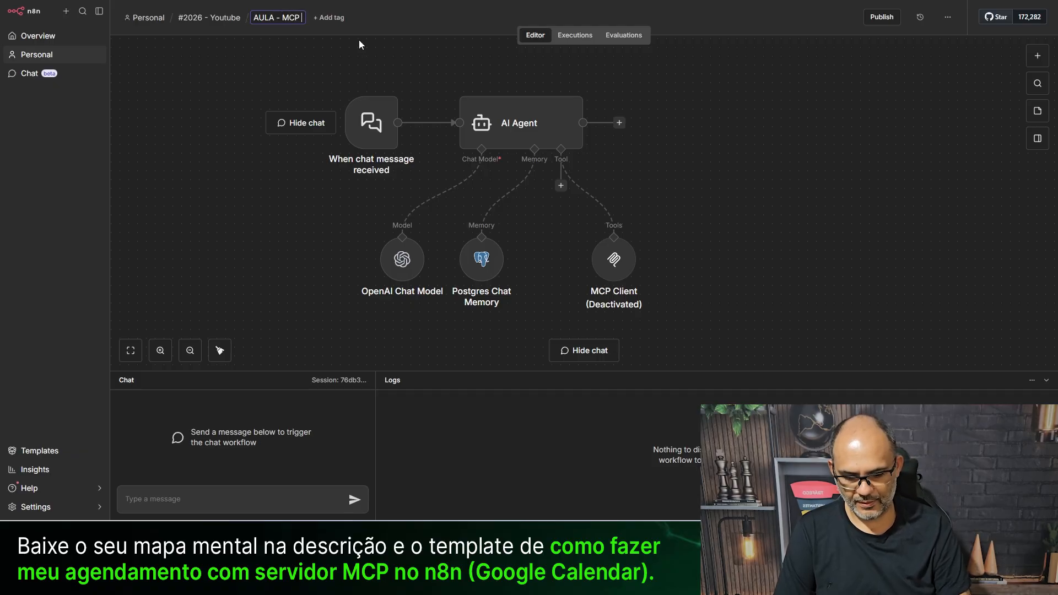
{"action": "type", "text": "CLIE"}
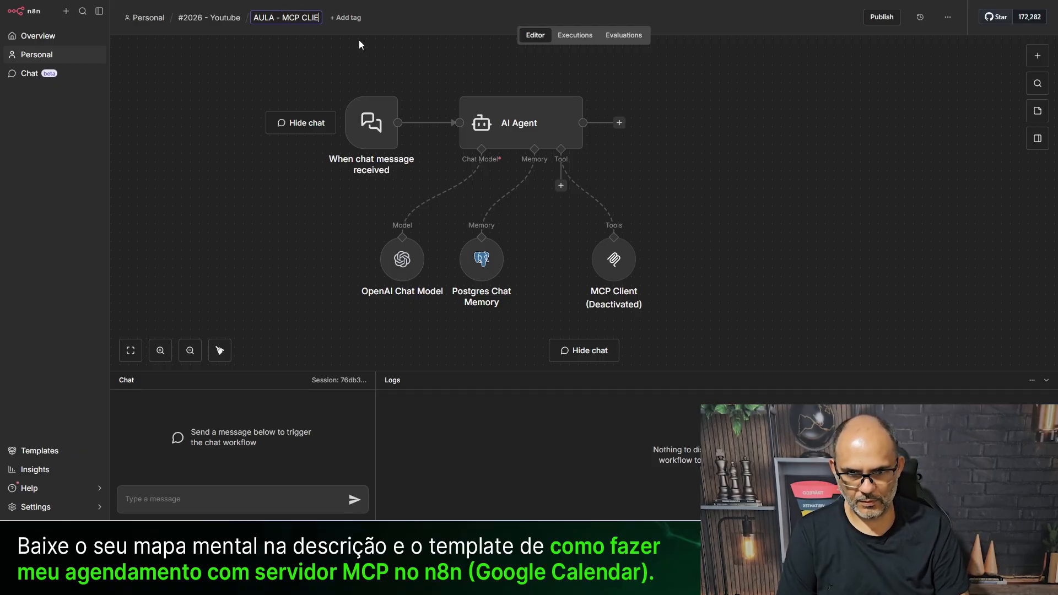
{"action": "type", "text": "NT"}
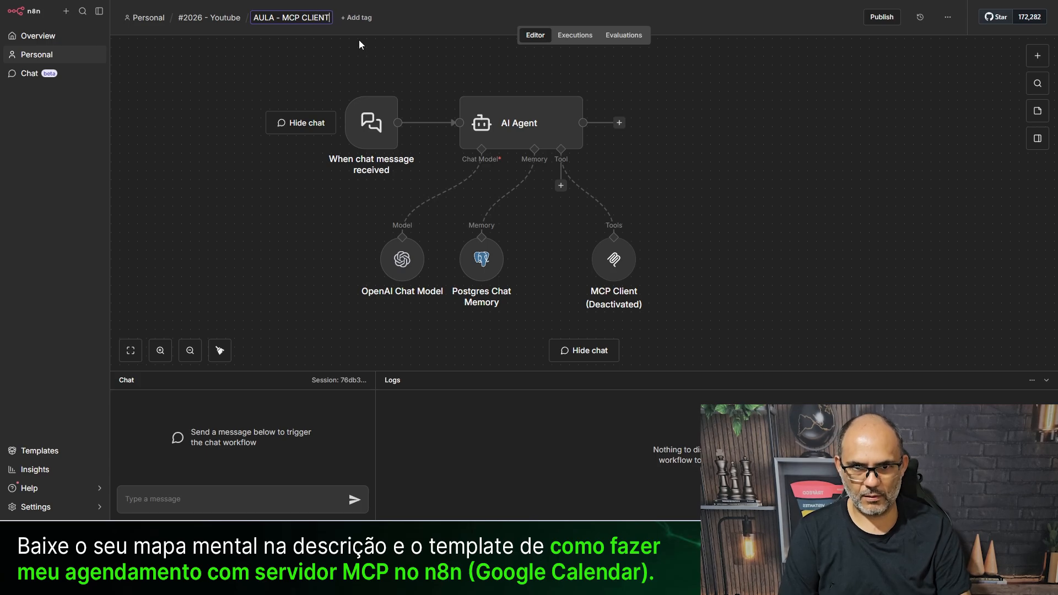
{"action": "left_click", "coordinate": [198, 128]}
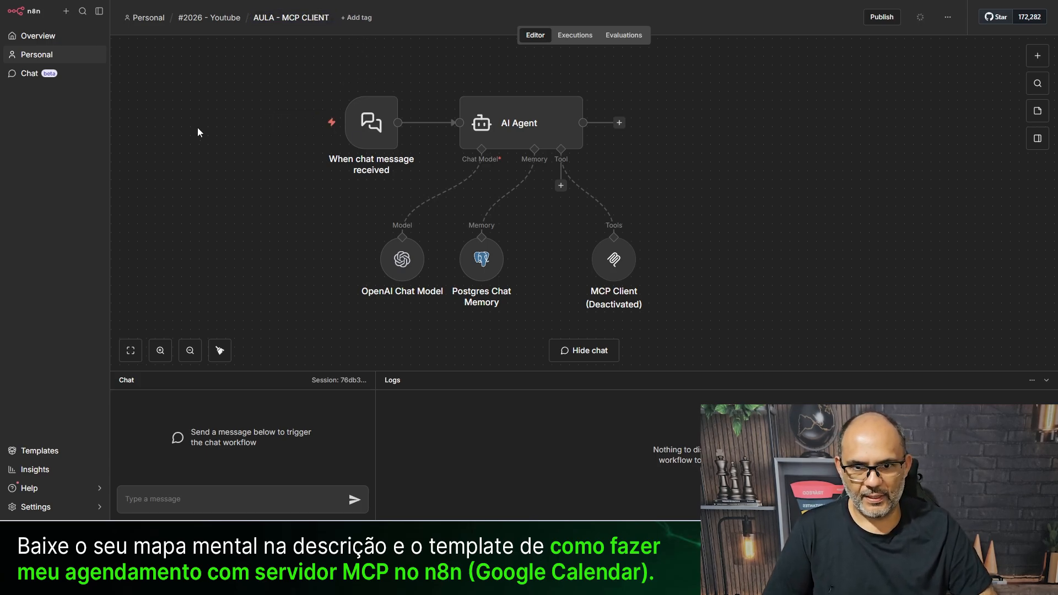
{"action": "left_click", "coordinate": [289, 24]}
{"action": "key", "text": "ctrl+c"}
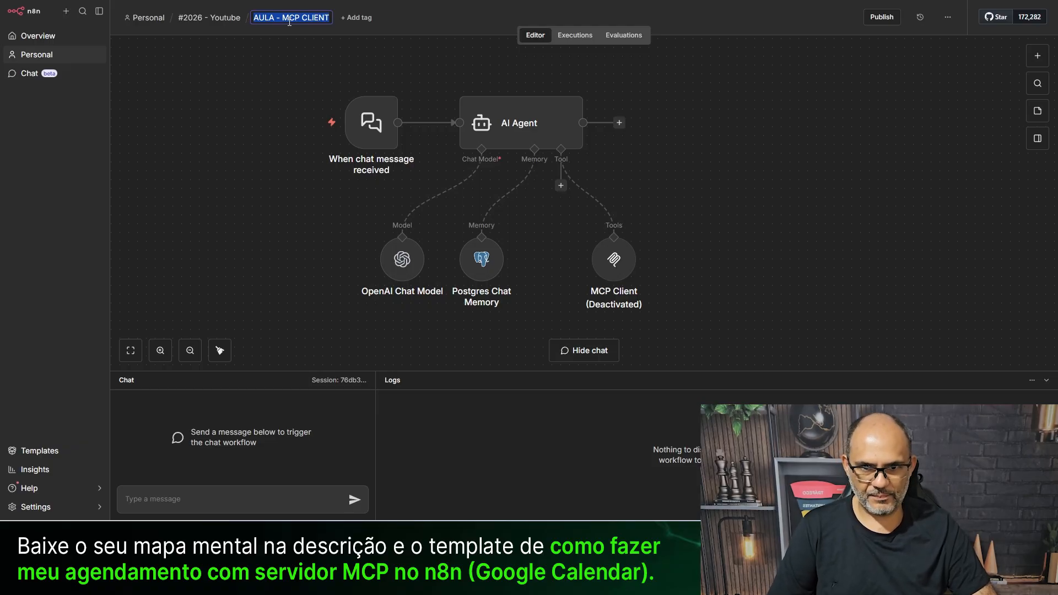
{"action": "left_click", "coordinate": [254, 90]}
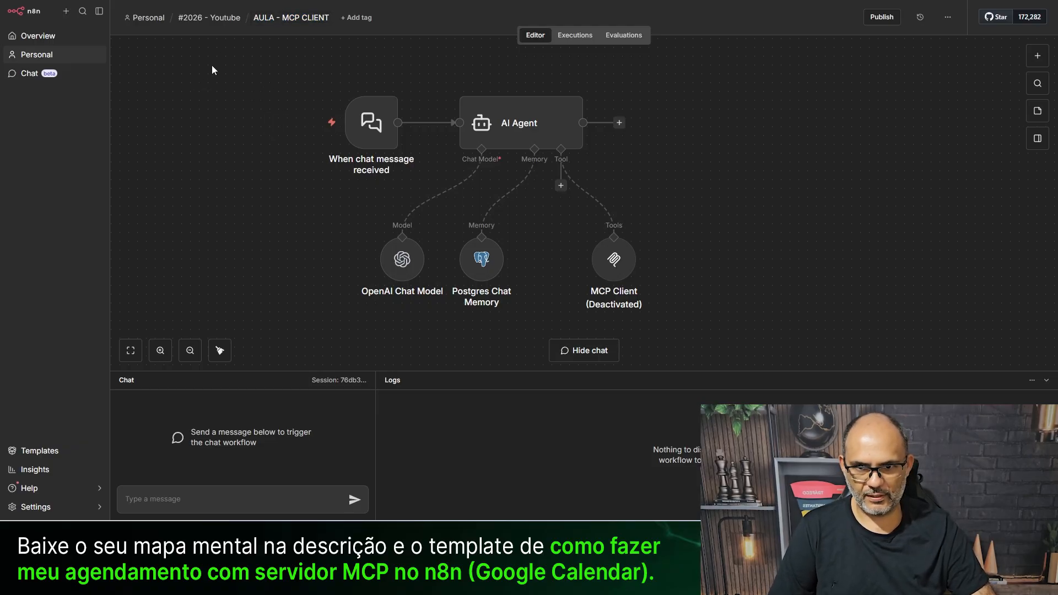
{"action": "left_click", "coordinate": [216, 18]}
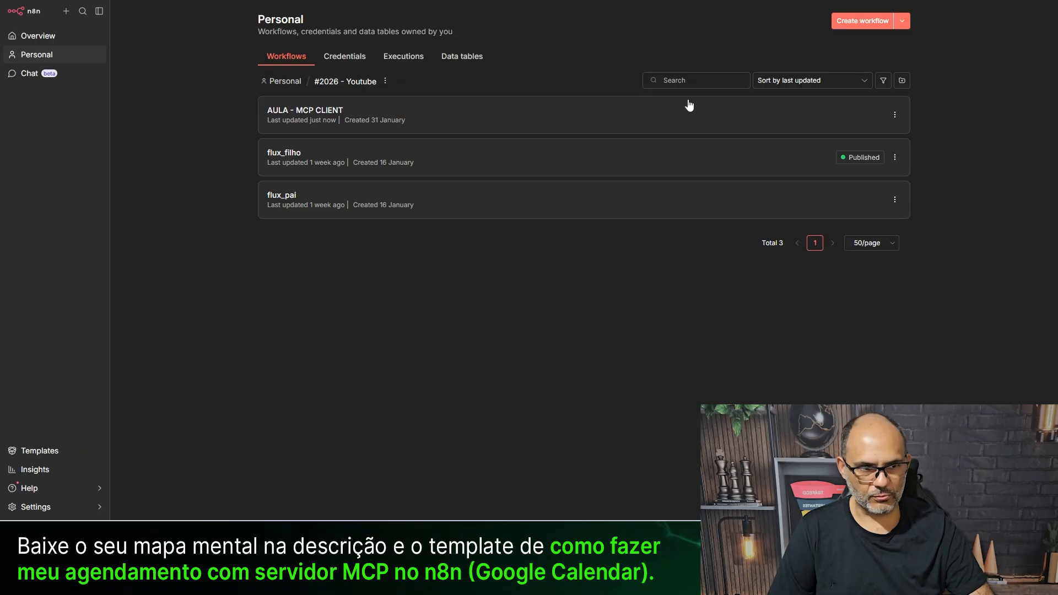
- Create another workflow, titled like the client one but with SERVE instead of CLIENT
{"action": "left_click", "coordinate": [860, 20]}
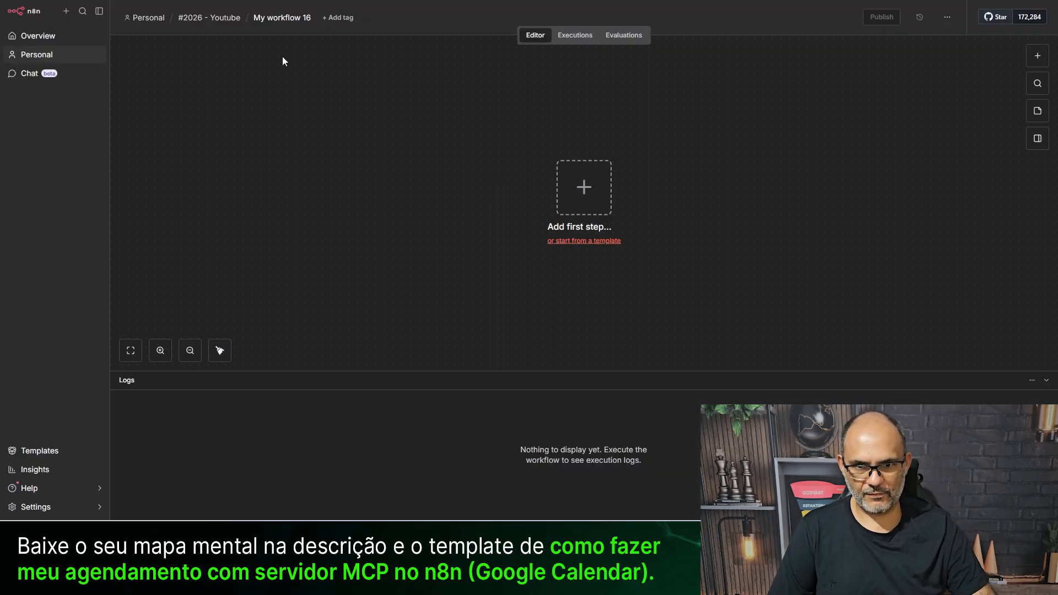
{"action": "left_click", "coordinate": [282, 17]}
{"action": "key", "text": "ctrl+v"}
{"action": "key", "text": "BackSpace"}
{"action": "key", "text": "BackSpace"}
{"action": "key", "text": "BackSpace"}
{"action": "key", "text": "BackSpace"}
{"action": "key", "text": "BackSpace"}
{"action": "key", "text": "BackSpace"}
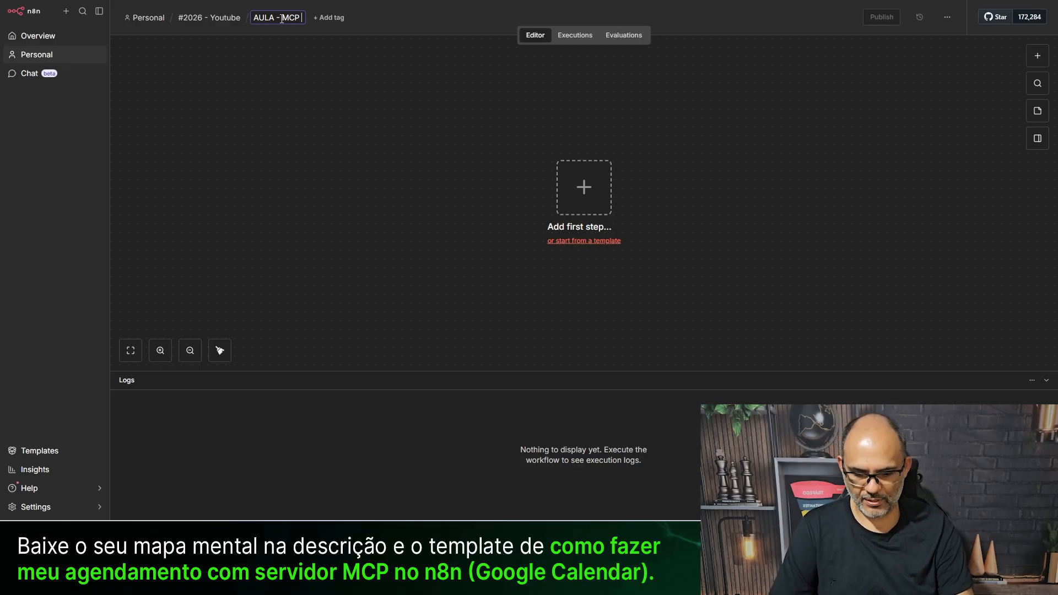
{"action": "type", "text": "SERVE"}
- Add an MCP Server Trigger as the workflow's first step
{"action": "left_click", "coordinate": [584, 187]}
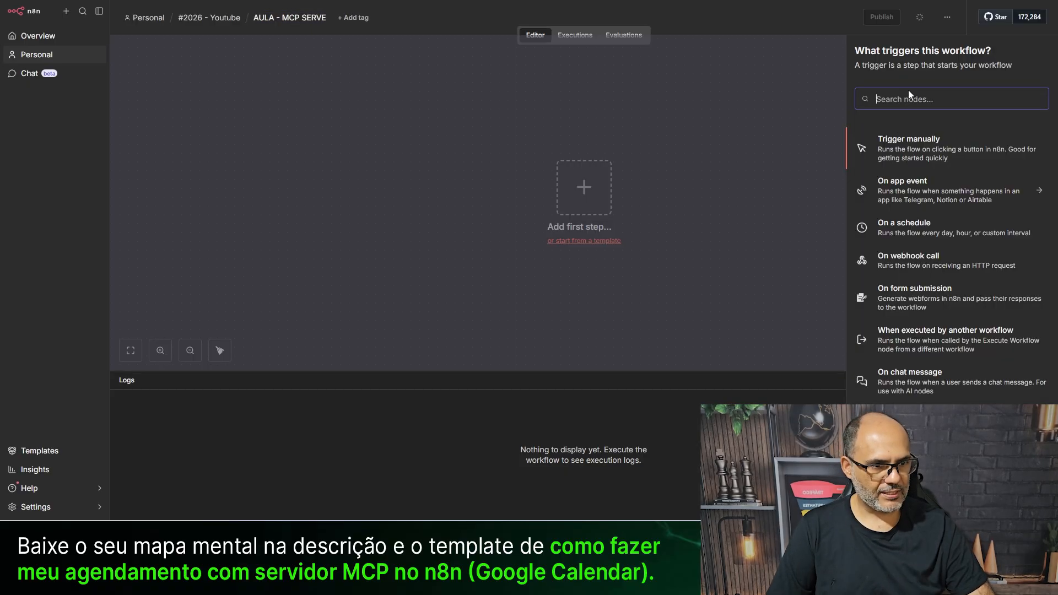
{"action": "type", "text": "MCP"}
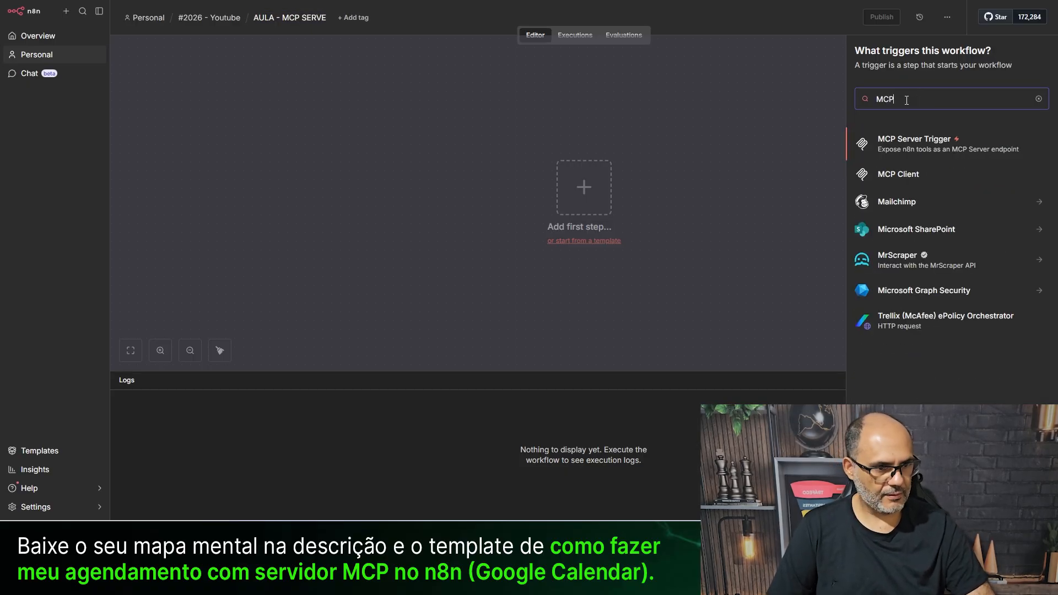
{"action": "left_click", "coordinate": [902, 147]}
{"action": "left_click", "coordinate": [336, 9]}
{"action": "left_click_drag", "start_coordinate": [633, 197], "coordinate": [526, 137]}
- Attach a Google Calendar Tool to the trigger using the saved Google Calendar credential
{"action": "left_click", "coordinate": [544, 204]}
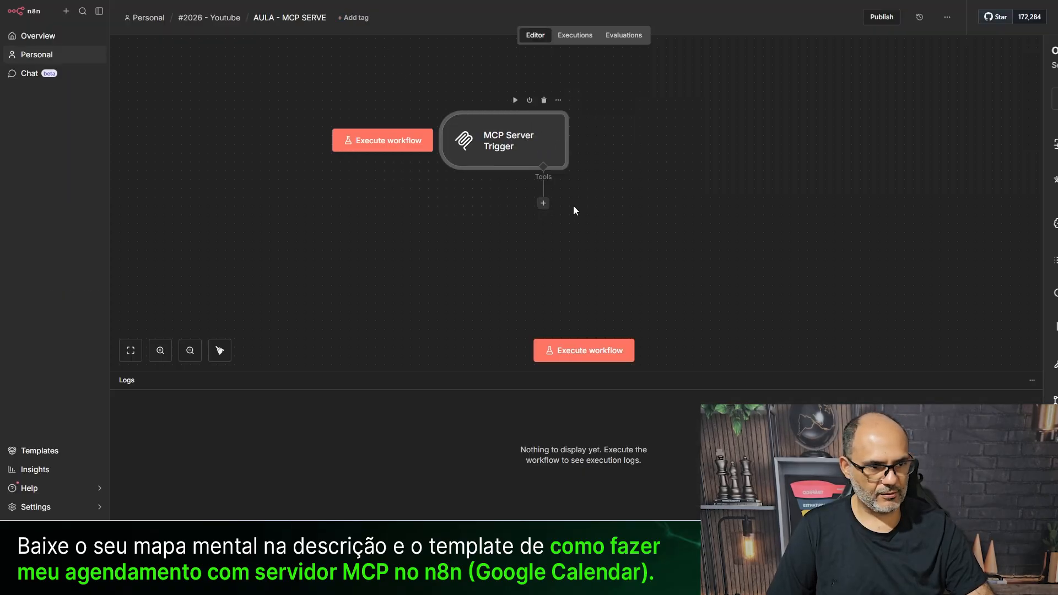
{"action": "type", "text": "GOOGLE"}
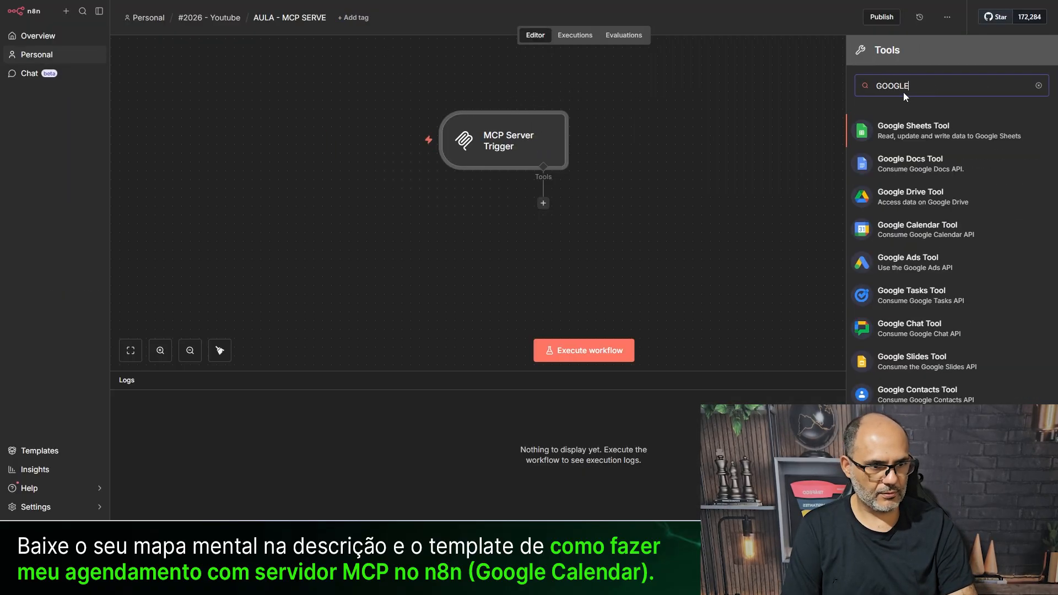
{"action": "type", "text": " CALE"}
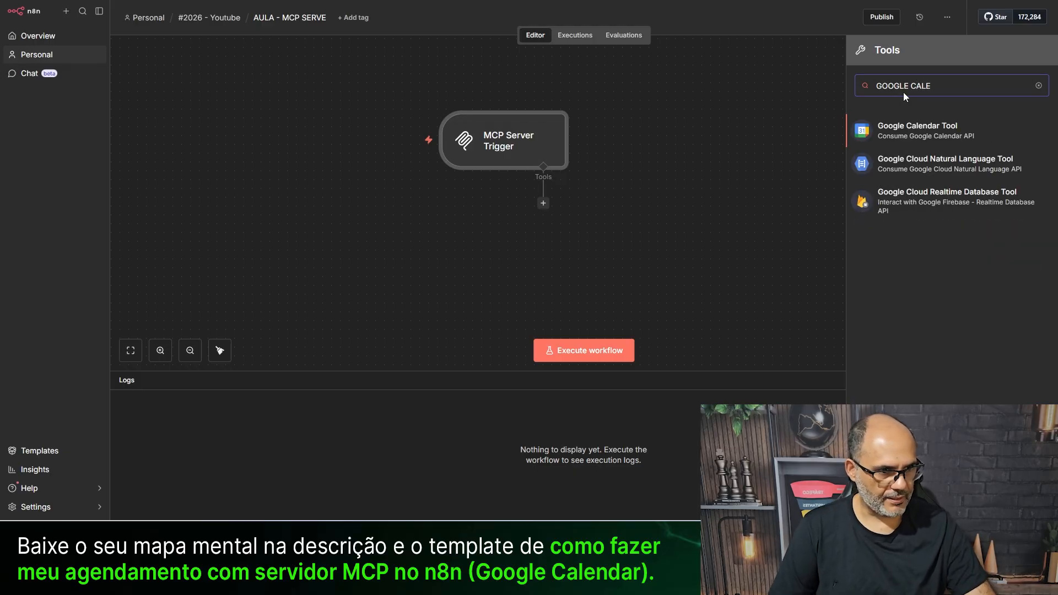
{"action": "left_click", "coordinate": [953, 135]}
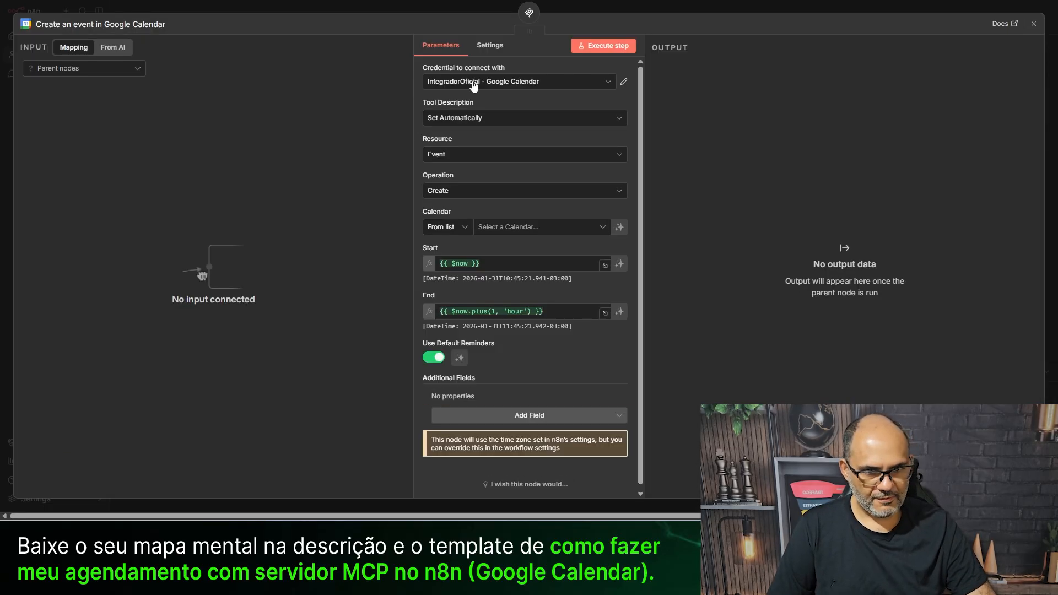
{"action": "left_click", "coordinate": [585, 83]}
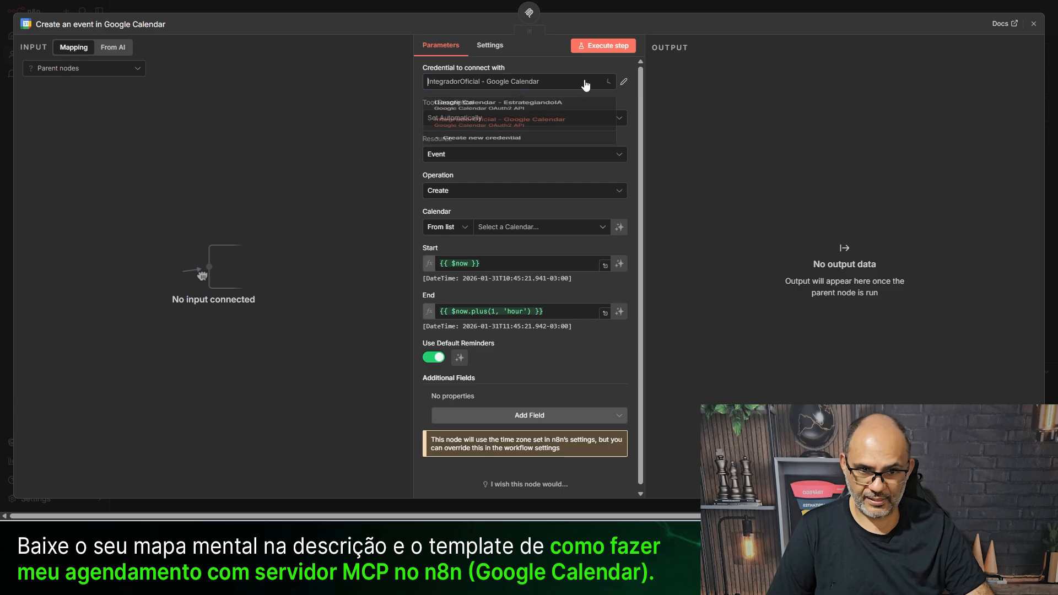
{"action": "left_click", "coordinate": [503, 110]}
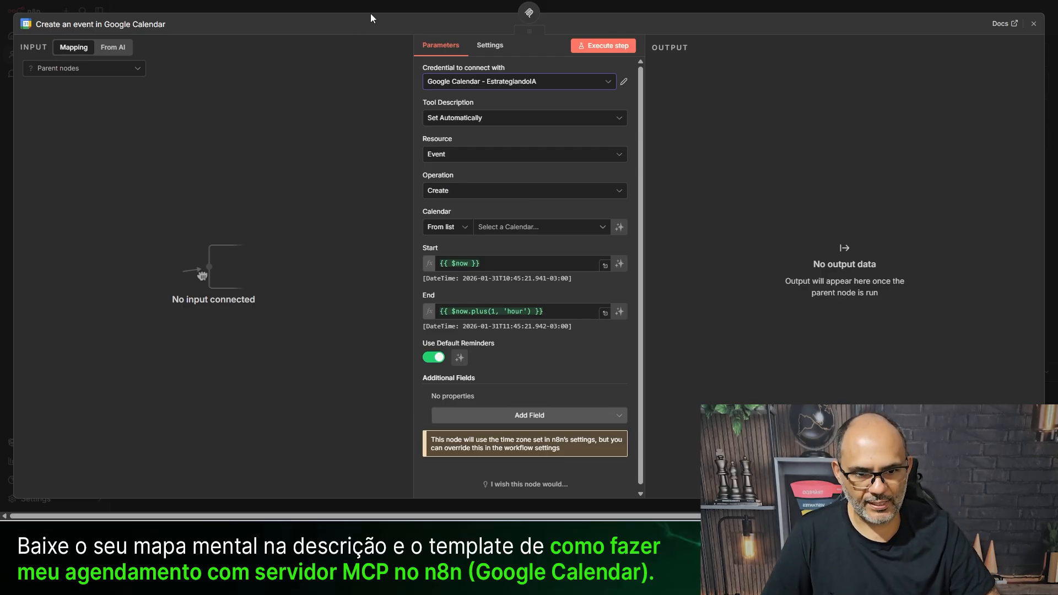
{"action": "key", "text": "Escape"}
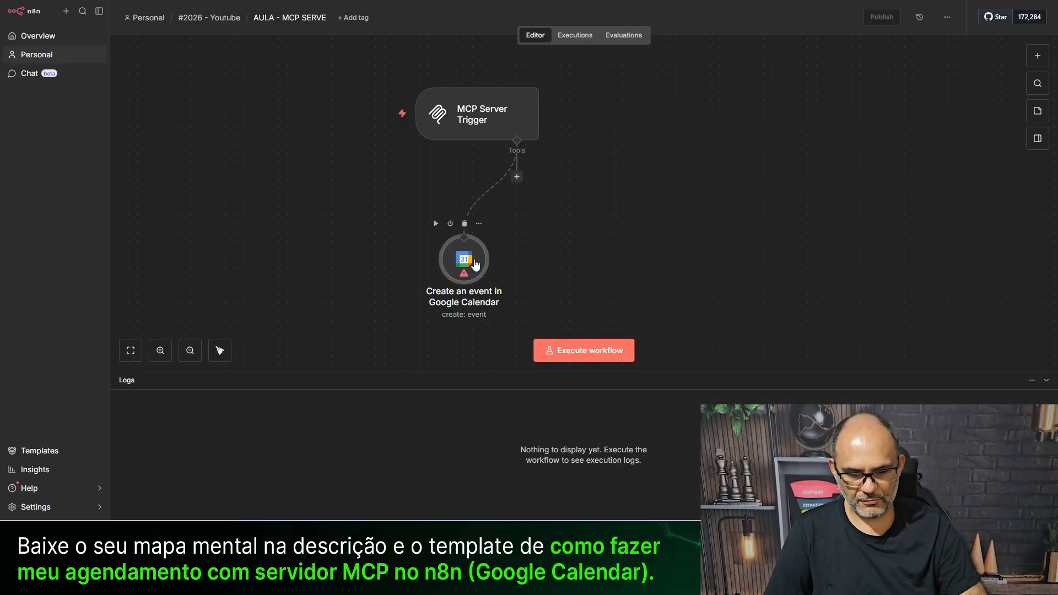
- Rename the calendar tool to tool_criar_agendamento and set its calendar to the Gmail calendar
{"action": "key", "text": "F2"}
{"action": "type", "text": "TOOL"}
{"action": "key", "text": "BackSpace"}
{"action": "key", "text": "BackSpace"}
{"action": "key", "text": "BackSpace"}
{"action": "type", "text": "t"}
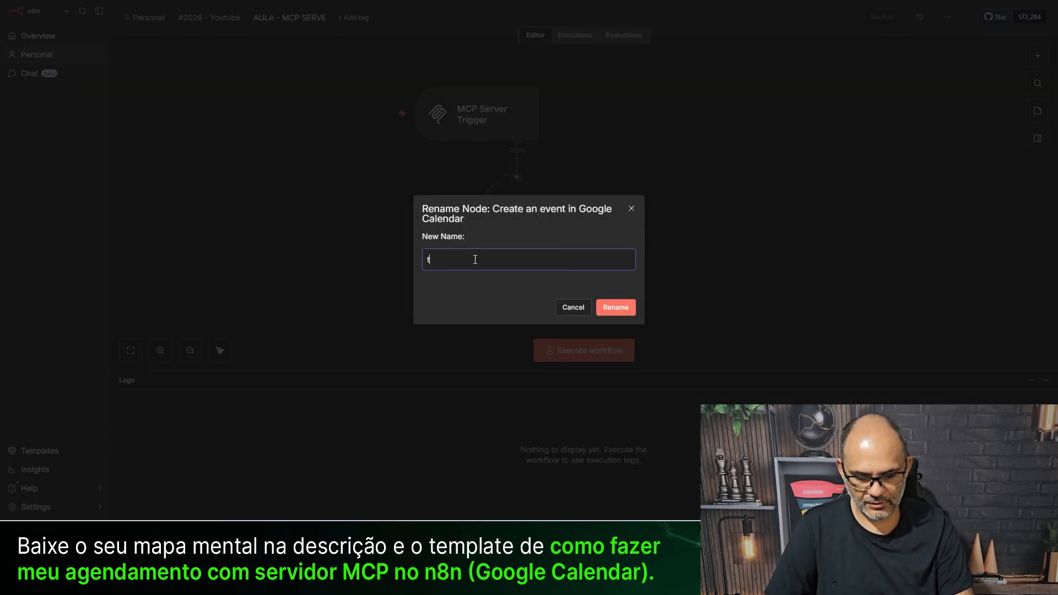
{"action": "type", "text": "ool_cri"}
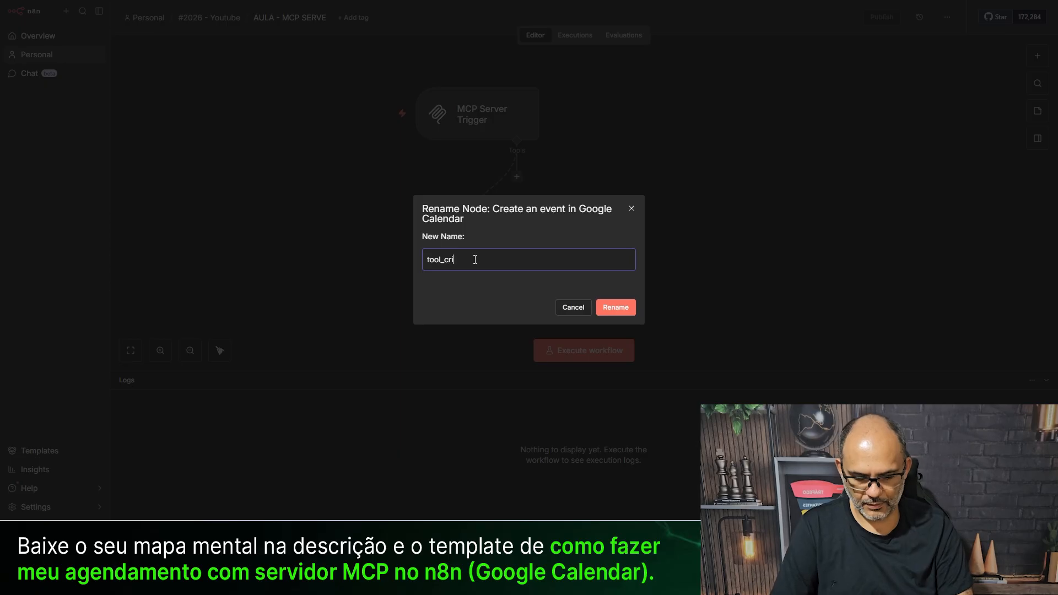
{"action": "type", "text": "ar_agendamento"}
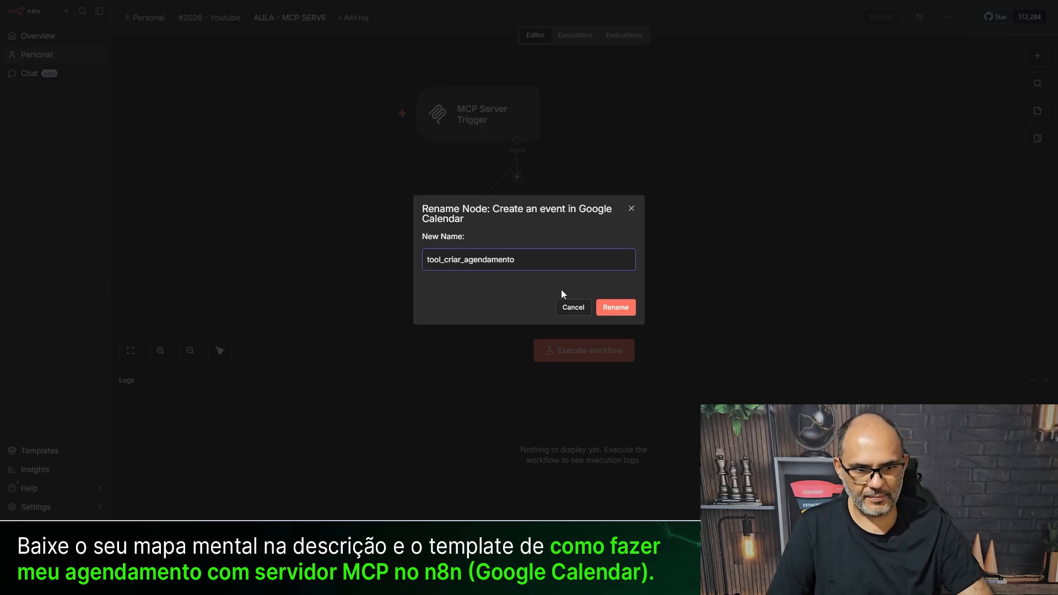
{"action": "left_click", "coordinate": [626, 306]}
{"action": "mouse_move", "coordinate": [463, 270]}
{"action": "left_mouse_down"}
{"action": "mouse_move", "coordinate": [488, 261]}
{"action": "mouse_move", "coordinate": [462, 270]}
{"action": "left_mouse_up"}
{"action": "double_click", "coordinate": [452, 251]}
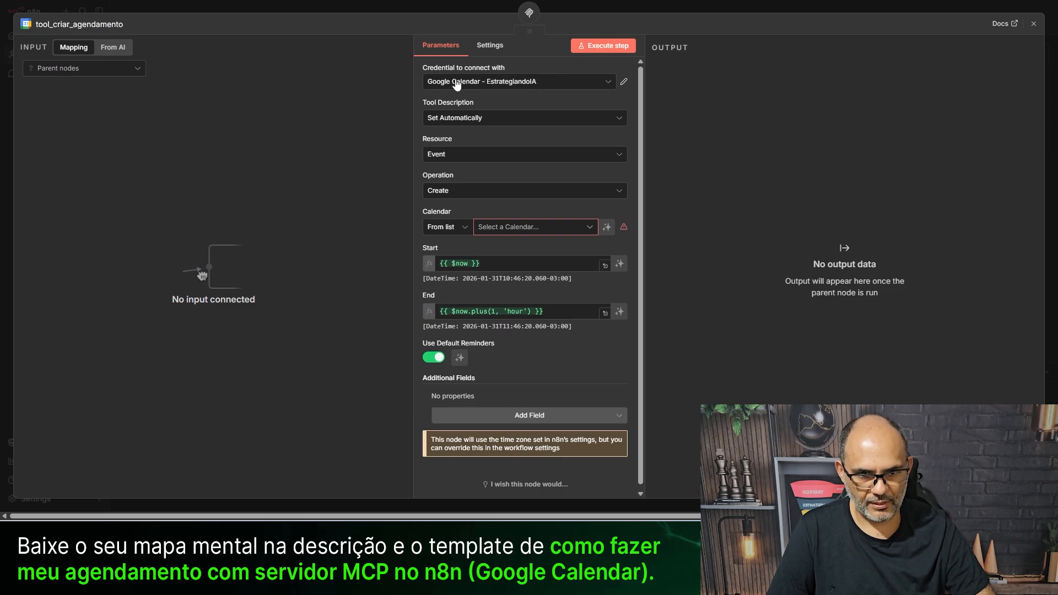
{"action": "left_click", "coordinate": [506, 233]}
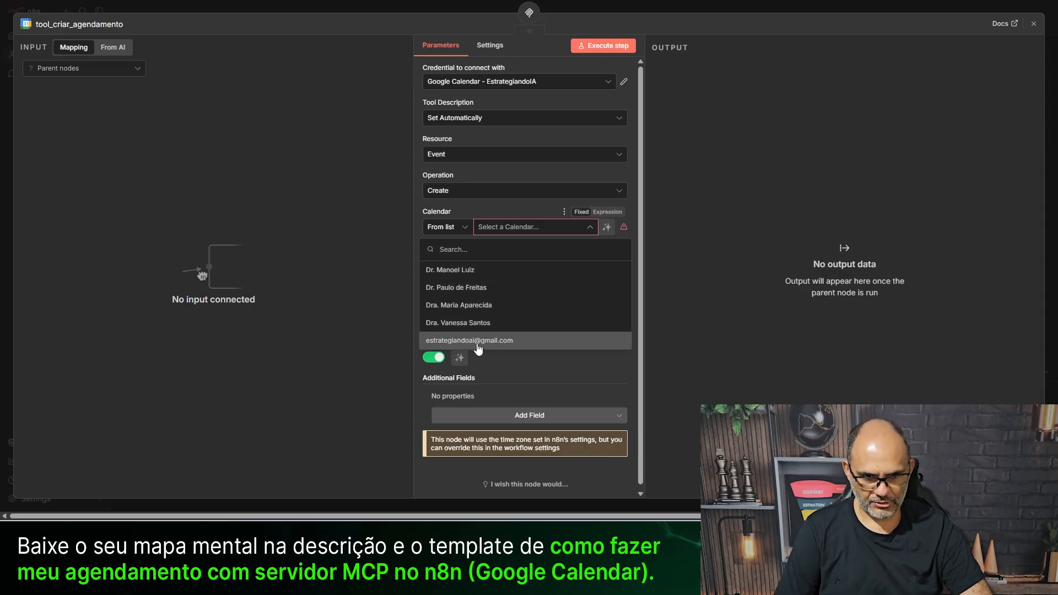
{"action": "left_click", "coordinate": [529, 340]}
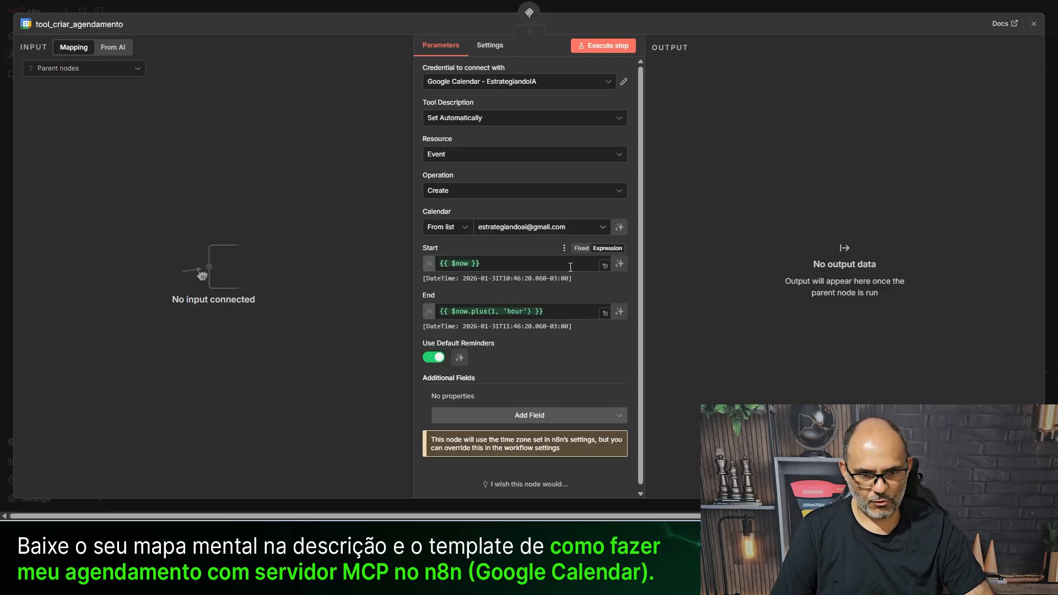
- Clear the Start and End expressions and let the model define both
{"action": "left_click_drag", "start_coordinate": [574, 266], "coordinate": [415, 268]}
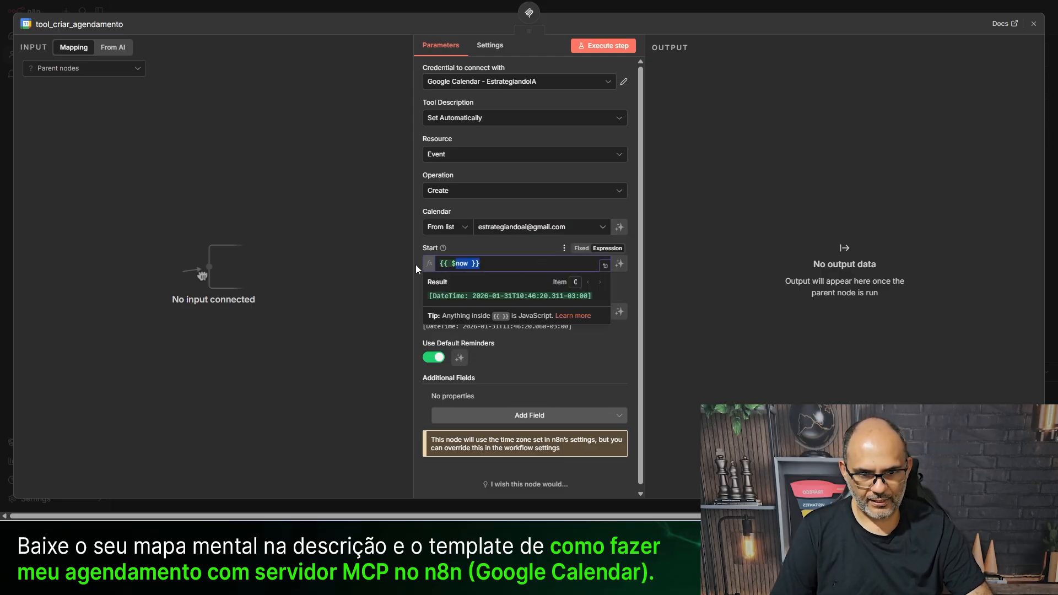
{"action": "left_click", "coordinate": [616, 373]}
{"action": "left_click_drag", "start_coordinate": [558, 304], "coordinate": [459, 305]}
{"action": "key", "text": "BackSpace"}
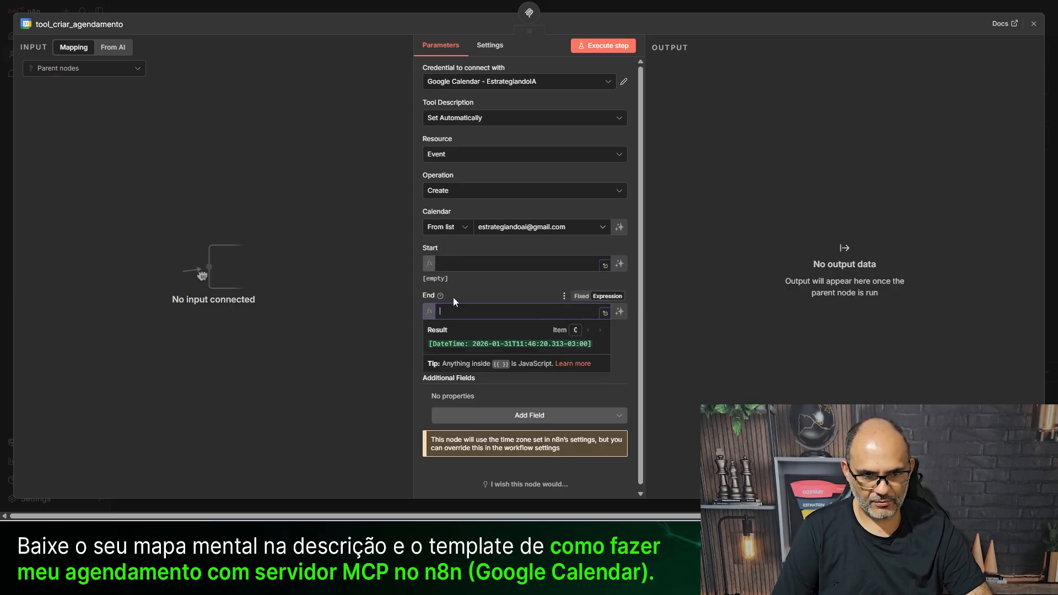
{"action": "left_click", "coordinate": [619, 263]}
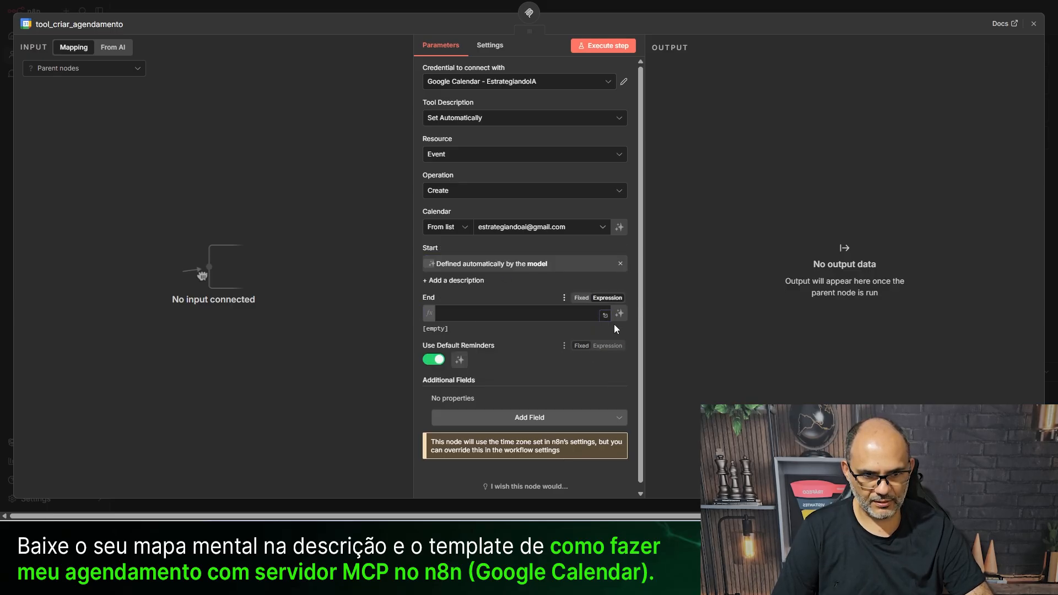
{"action": "left_click", "coordinate": [620, 313]}
- Describe Start as 'inicio do agendamento do cliente' and End as 'fim do agendamento do cliente'
{"action": "left_click", "coordinate": [441, 281]}
{"action": "left_click", "coordinate": [480, 304]}
{"action": "type", "text": "in"}
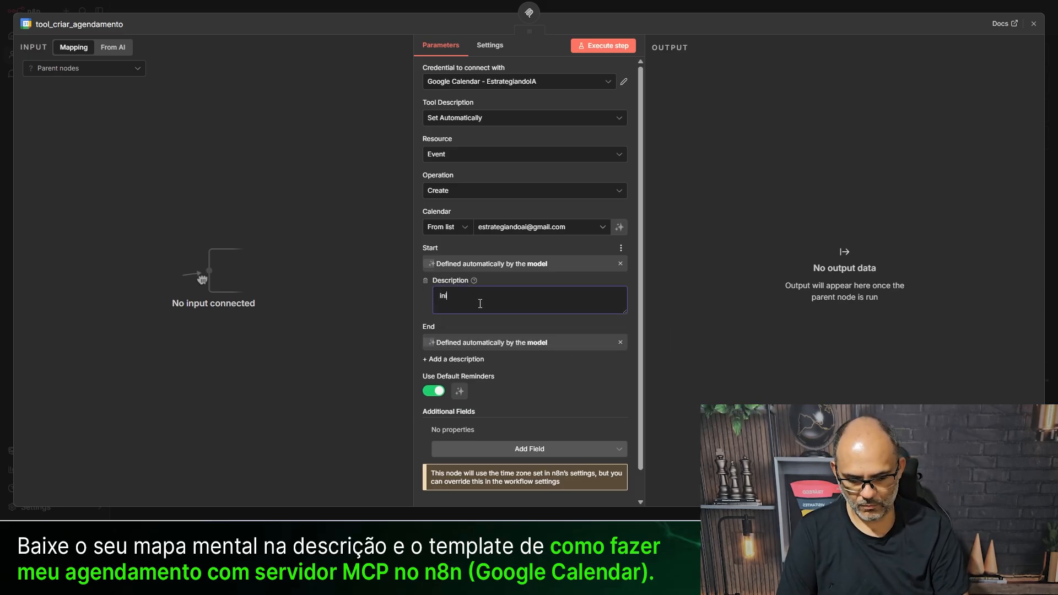
{"action": "type", "text": "icio do age"}
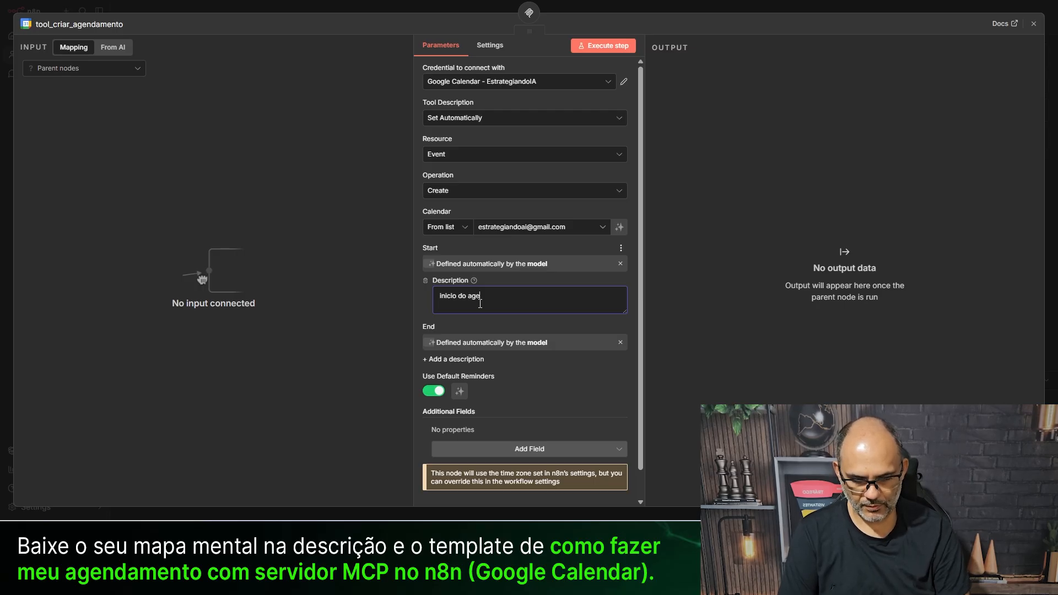
{"action": "type", "text": "nd"}
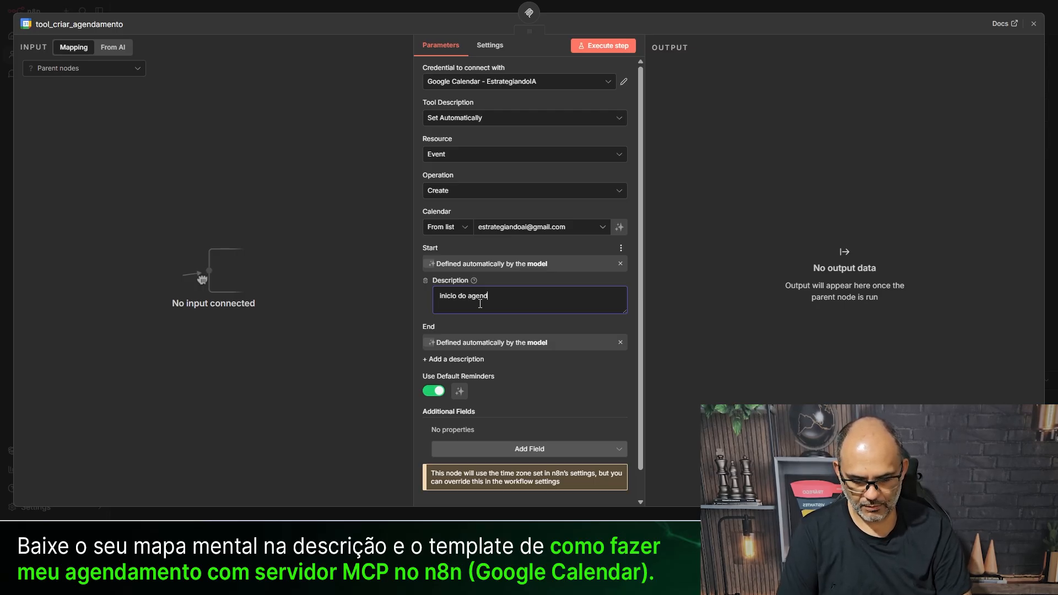
{"action": "type", "text": "amento do cliente"}
{"action": "key", "text": "ctrl+a"}
{"action": "key", "text": "ctrl+c"}
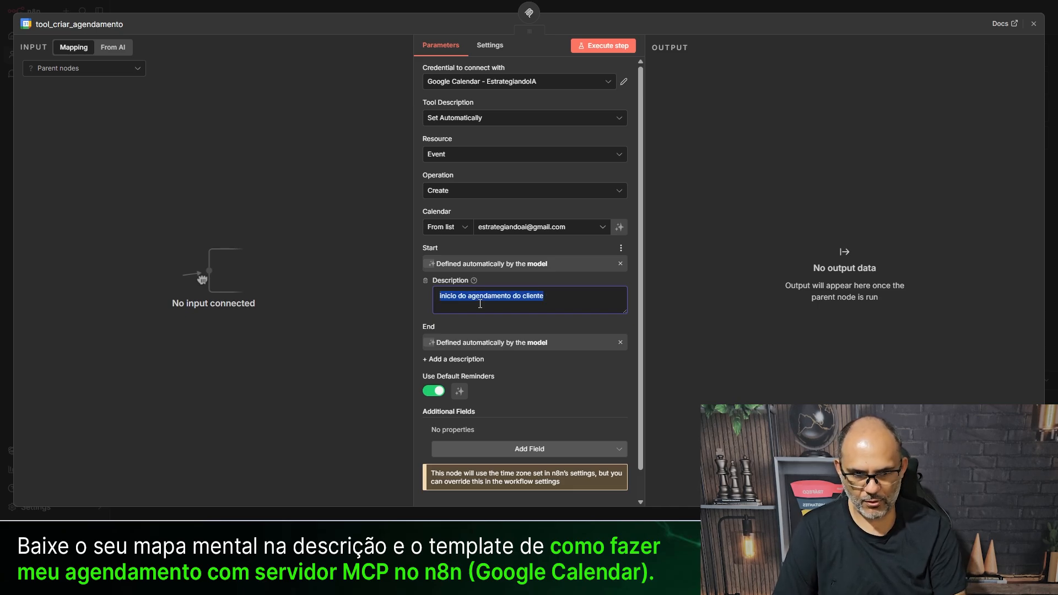
{"action": "left_click", "coordinate": [464, 359]}
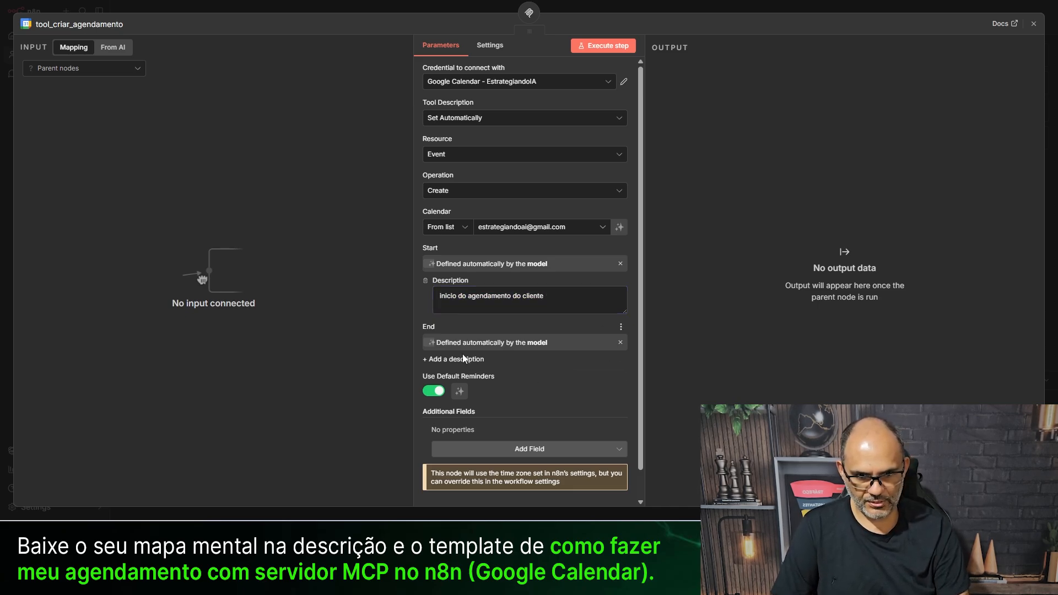
{"action": "left_click", "coordinate": [470, 361]}
{"action": "key", "text": "ctrl+v"}
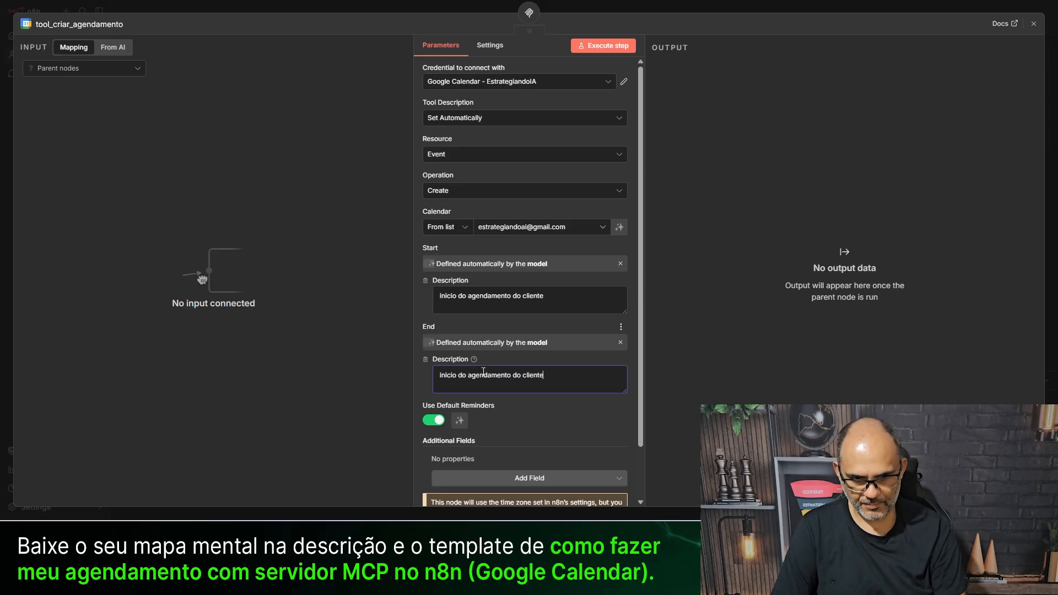
{"action": "key", "text": "Home"}
{"action": "type", "text": "fim"}
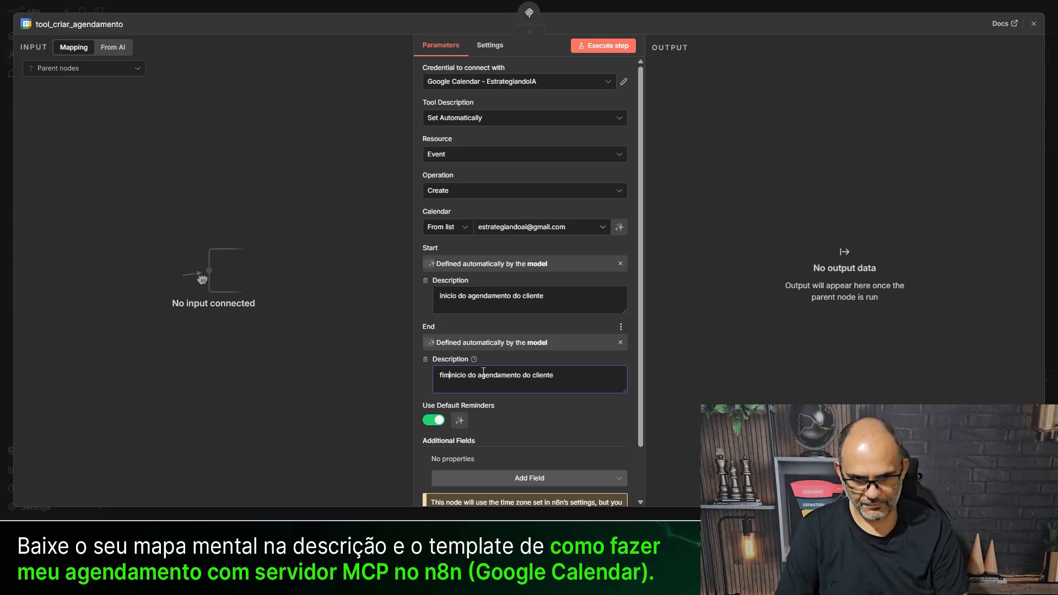
{"action": "key", "text": "Delete"}
{"action": "key", "text": "Delete"}
{"action": "key", "text": "Delete"}
{"action": "key", "text": "Delete"}
{"action": "key", "text": "Delete"}
{"action": "key", "text": "Delete"}
{"action": "key", "text": "Delete"}
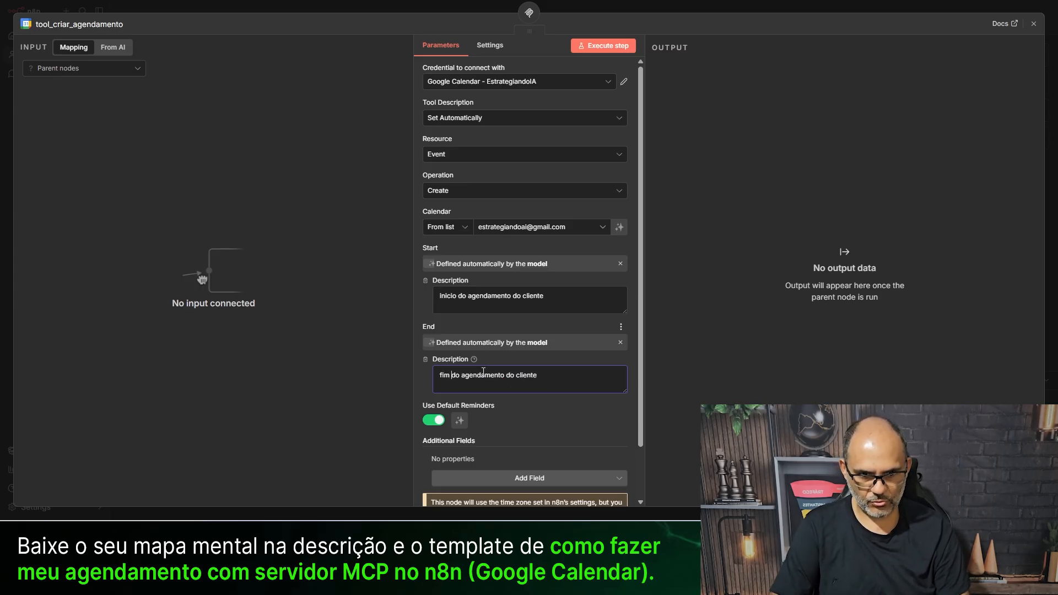
{"action": "scroll", "coordinate": [605, 70], "scroll_direction": "down", "scroll_amount": 1}
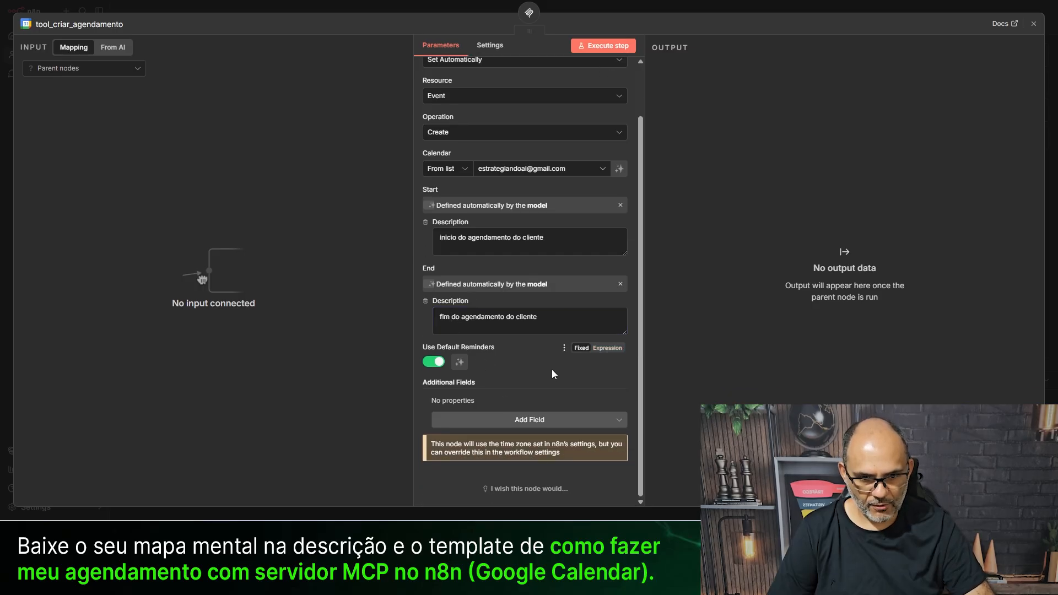
- Add Description and Summary as additional event fields
{"action": "left_click", "coordinate": [527, 421]}
{"action": "scroll", "coordinate": [538, 391], "scroll_direction": "down", "scroll_amount": 1}
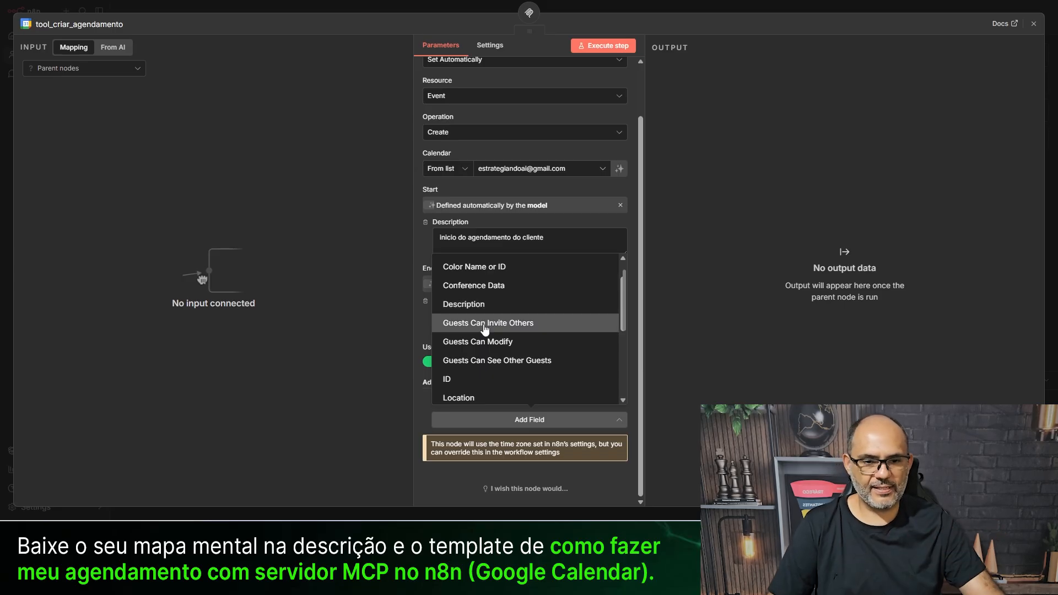
{"action": "scroll", "coordinate": [516, 359], "scroll_direction": "up", "scroll_amount": 1}
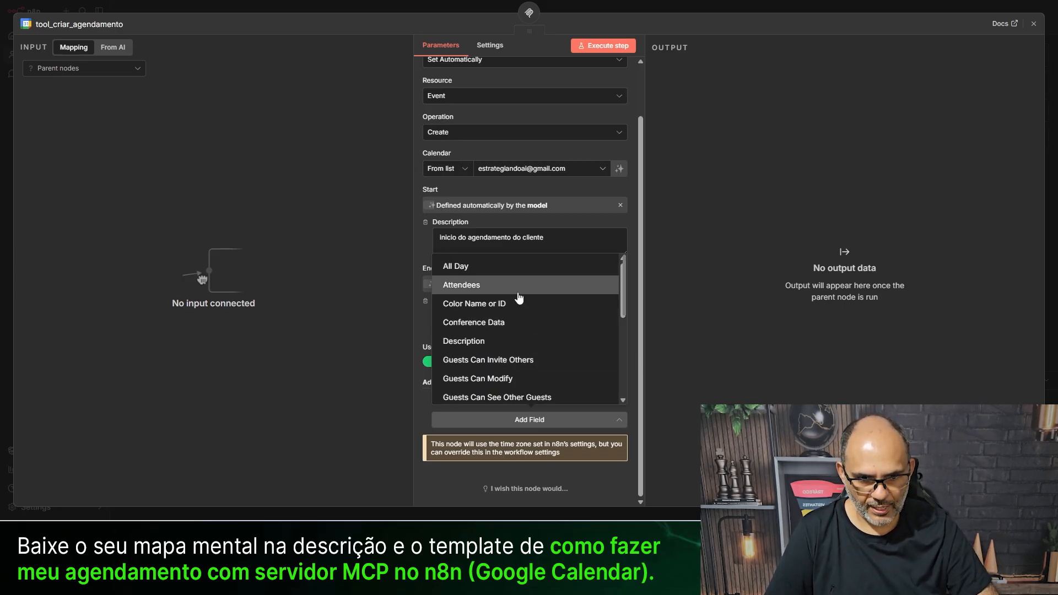
{"action": "scroll", "coordinate": [460, 304], "scroll_direction": "down", "scroll_amount": 5}
{"action": "scroll", "coordinate": [513, 351], "scroll_direction": "down", "scroll_amount": 1}
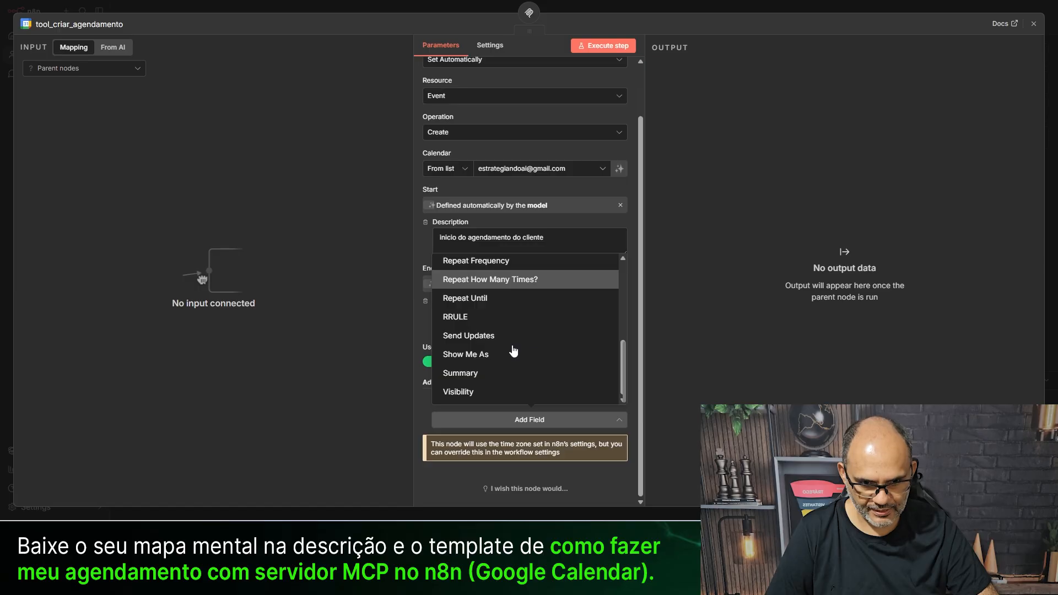
{"action": "scroll", "coordinate": [477, 366], "scroll_direction": "up", "scroll_amount": 4}
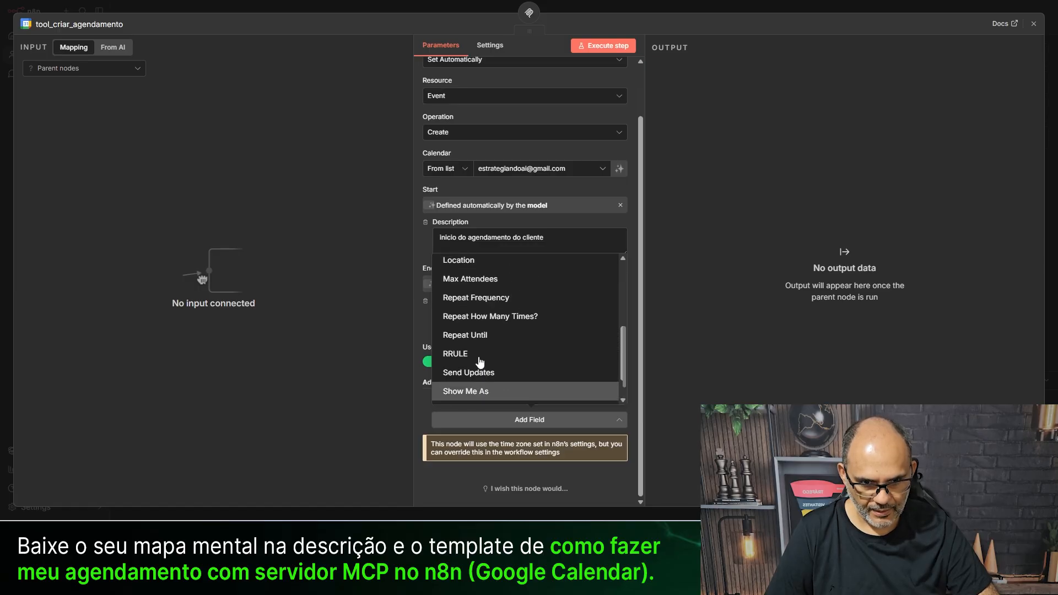
{"action": "scroll", "coordinate": [480, 362], "scroll_direction": "up", "scroll_amount": 2}
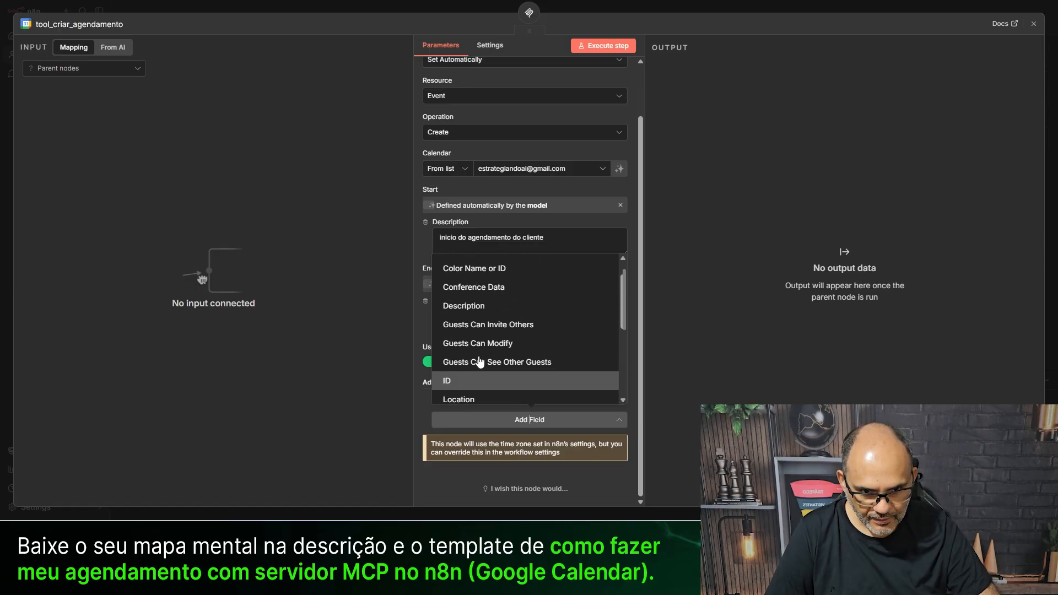
{"action": "left_click", "coordinate": [466, 313]}
{"action": "left_click", "coordinate": [482, 419]}
{"action": "scroll", "coordinate": [469, 347], "scroll_direction": "down", "scroll_amount": 5}
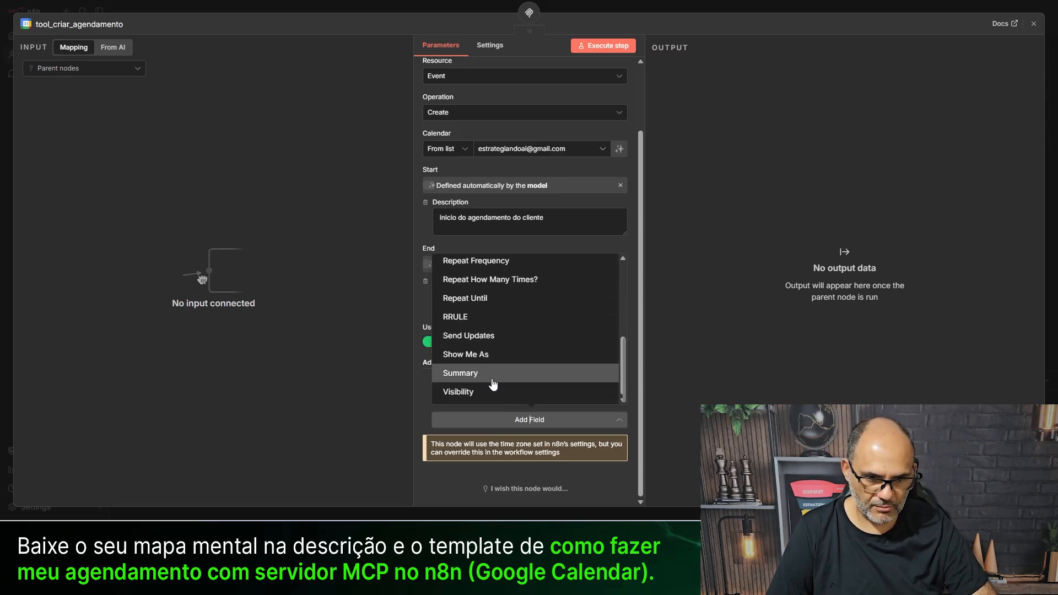
{"action": "left_click", "coordinate": [478, 374]}
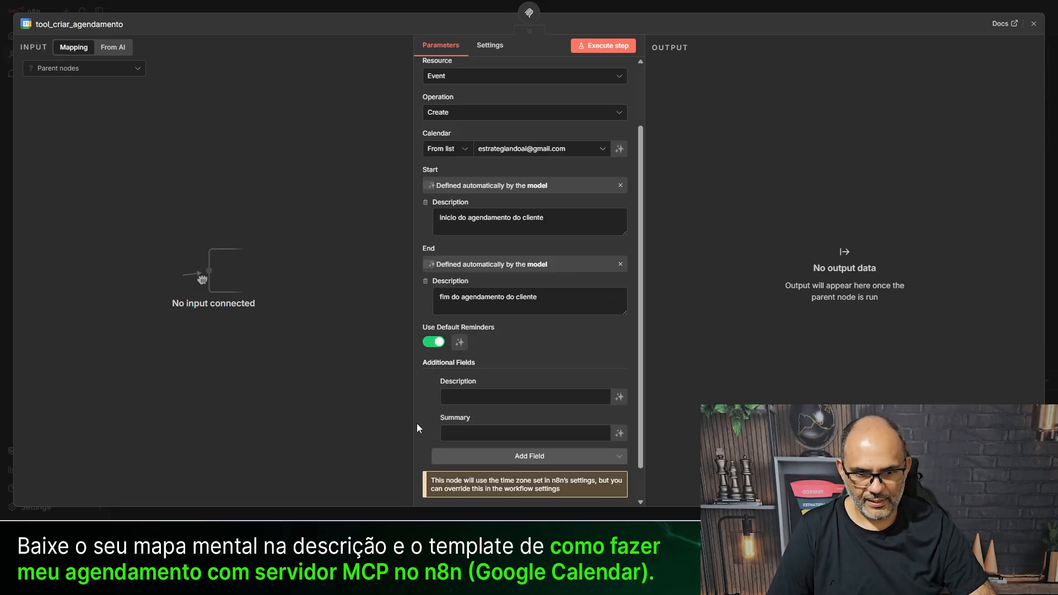
{"action": "scroll", "coordinate": [510, 397], "scroll_direction": "down", "scroll_amount": 1}
- Make Description and Summary model-defined, hinting 'coloque o nome completo, email e telefone do cliente' and 'nome do cliente'
{"action": "left_click", "coordinate": [619, 361]}
{"action": "left_click", "coordinate": [620, 410]}
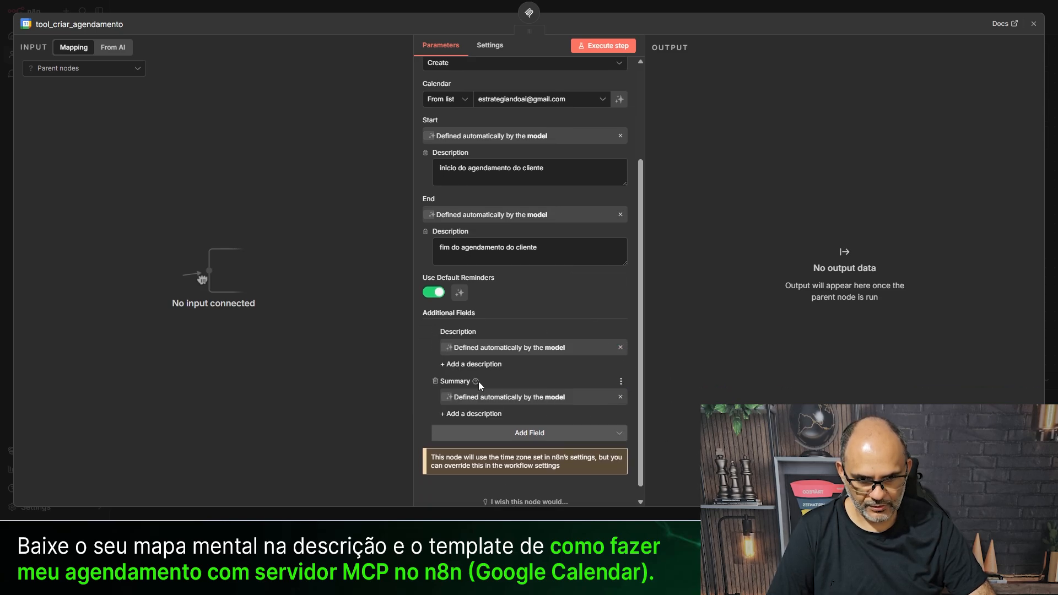
{"action": "left_click", "coordinate": [467, 364]}
{"action": "type", "text": "coloque o nome completo, email e telefone do"}
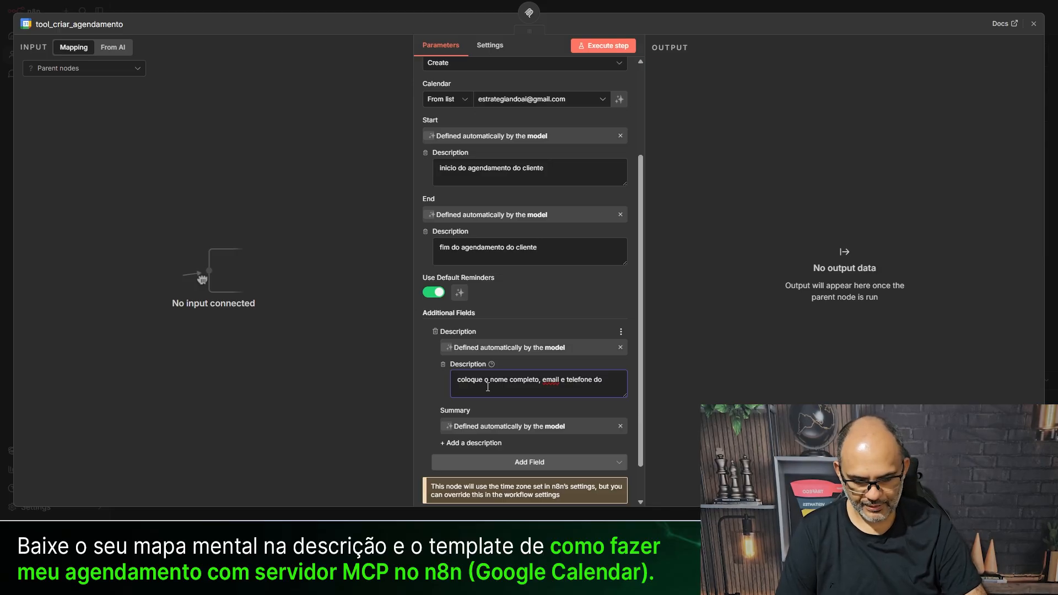
{"action": "type", "text": "cliente"}
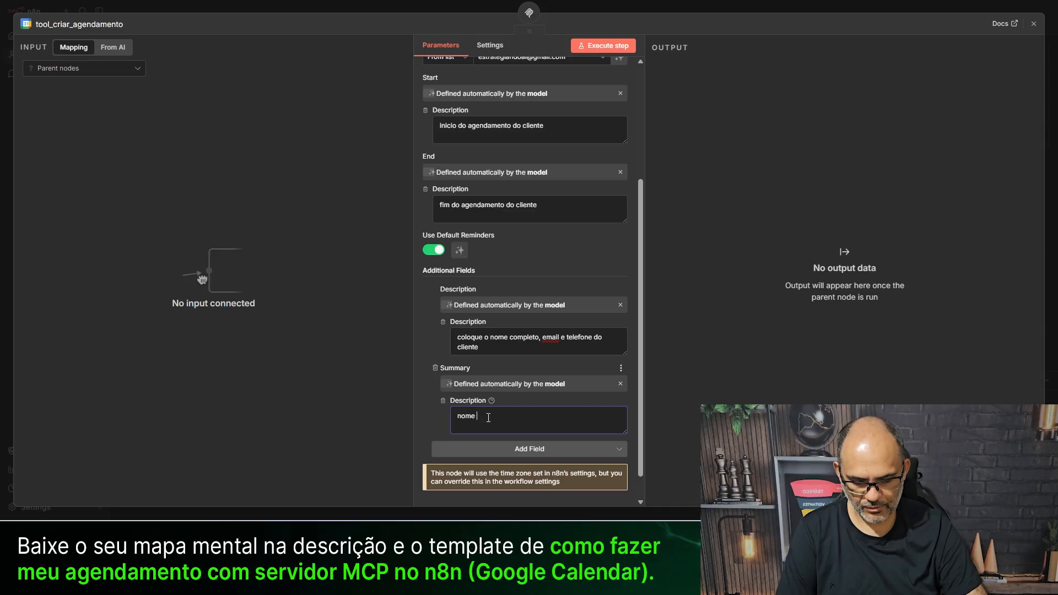
{"action": "type", "text": "te"}
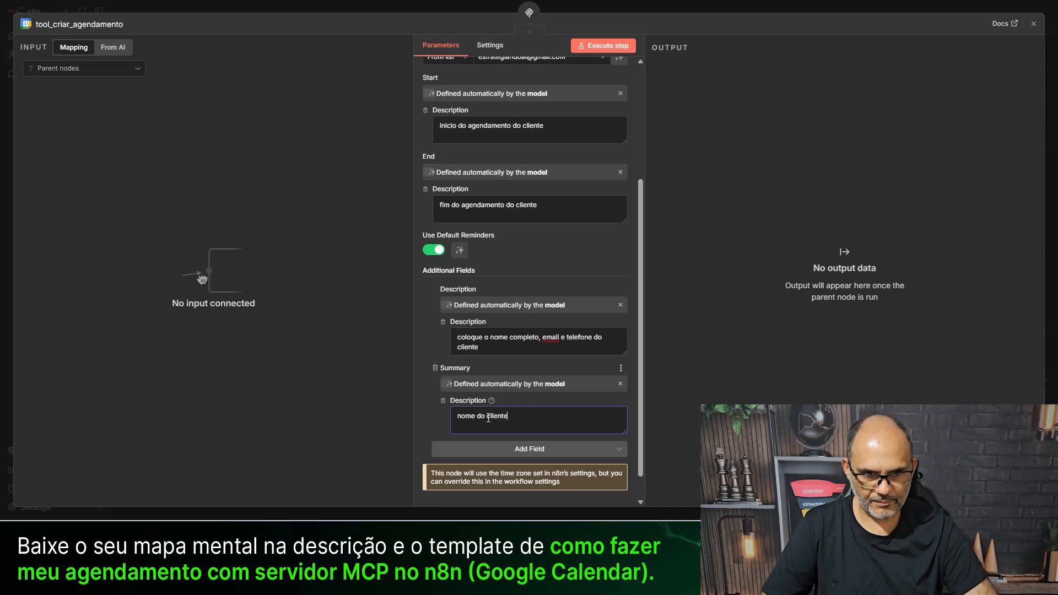
{"action": "left_click", "coordinate": [366, 14]}
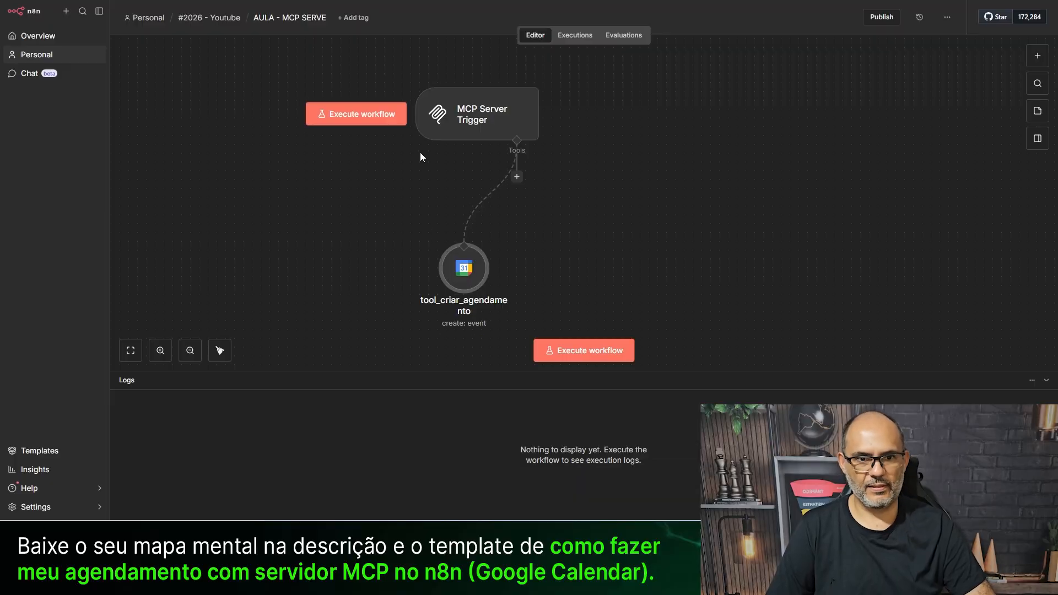
- Replace the MCP Server Trigger's Path value with 'agendamento'
{"action": "mouse_move", "coordinate": [483, 106]}
{"action": "left_mouse_down"}
{"action": "mouse_move", "coordinate": [477, 81]}
{"action": "mouse_move", "coordinate": [481, 93]}
{"action": "left_mouse_up"}
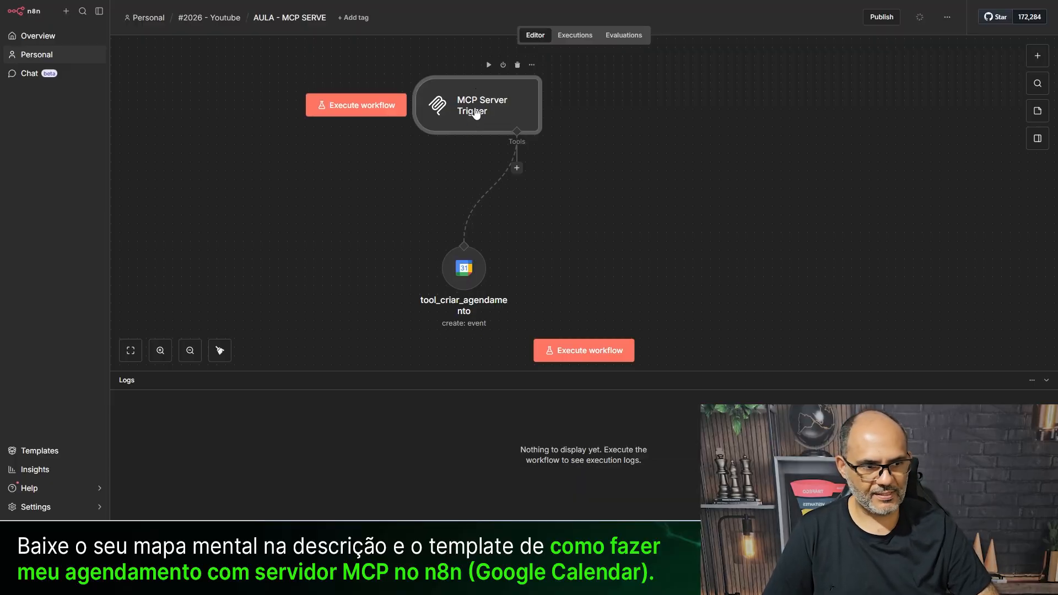
{"action": "double_click", "coordinate": [463, 108]}
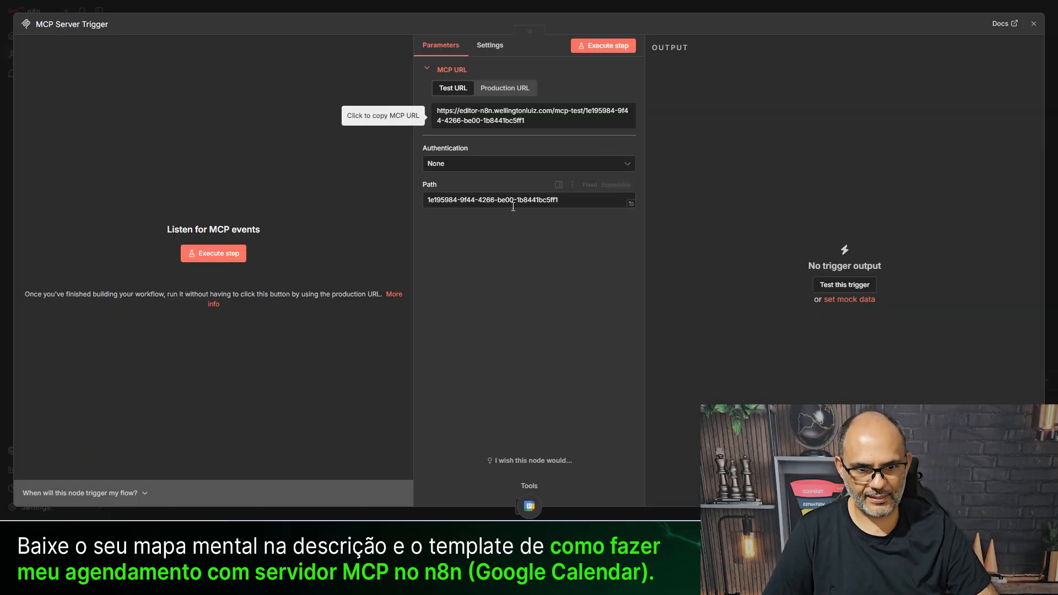
{"action": "left_click_drag", "start_coordinate": [562, 200], "coordinate": [404, 200]}
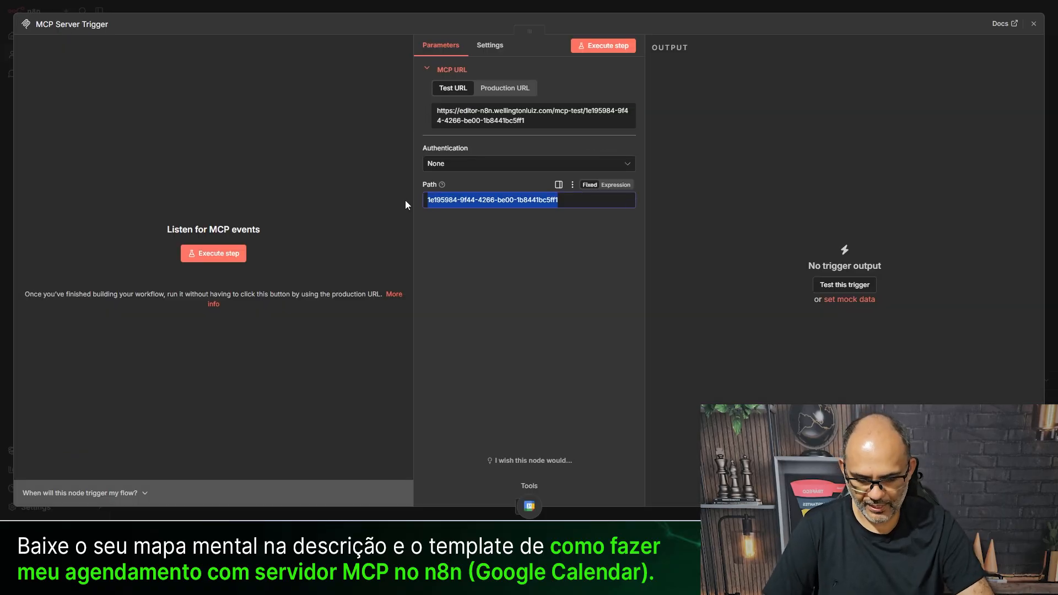
{"action": "type", "text": "agendamento"}
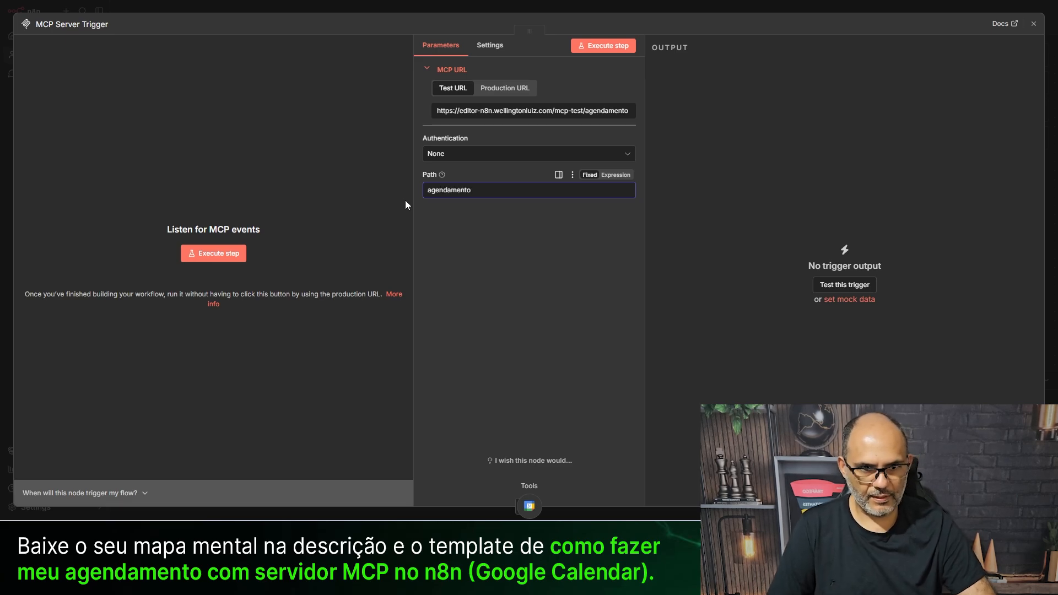
{"action": "left_click", "coordinate": [471, 294]}
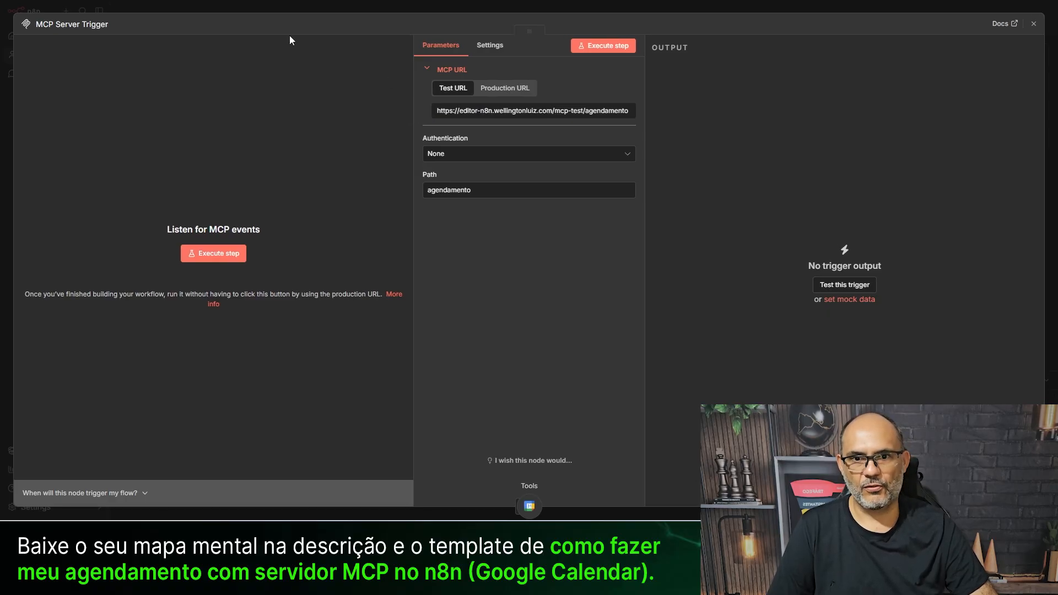
{"action": "left_click", "coordinate": [223, 5]}
- Paste the server's test URL into the MCP Client Endpoint and reactivate the node
{"action": "double_click", "coordinate": [466, 268]}
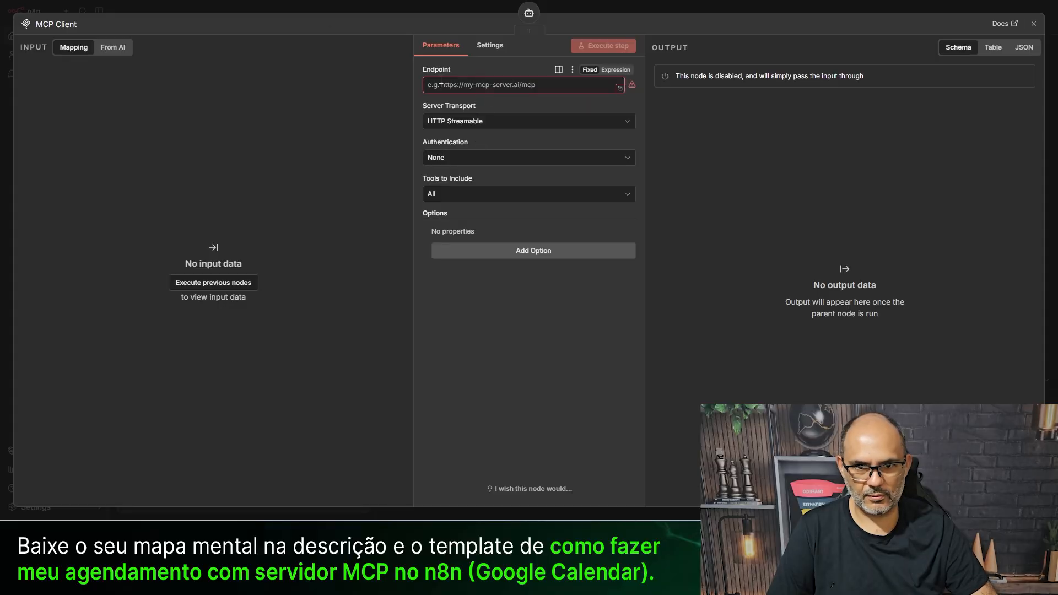
{"action": "key", "text": "Escape"}
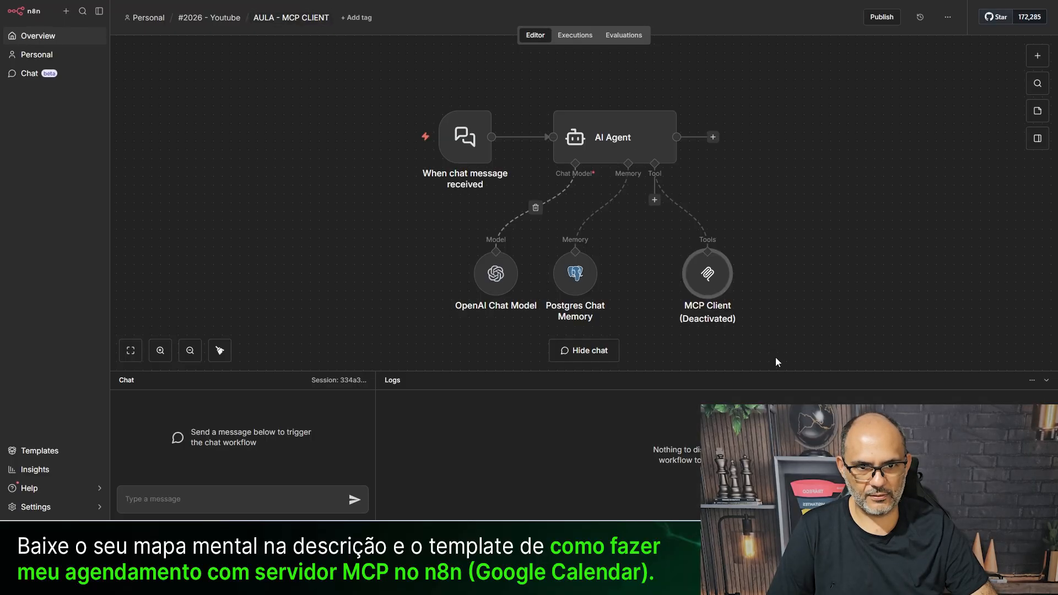
{"action": "double_click", "coordinate": [709, 276]}
{"action": "left_click", "coordinate": [480, 84]}
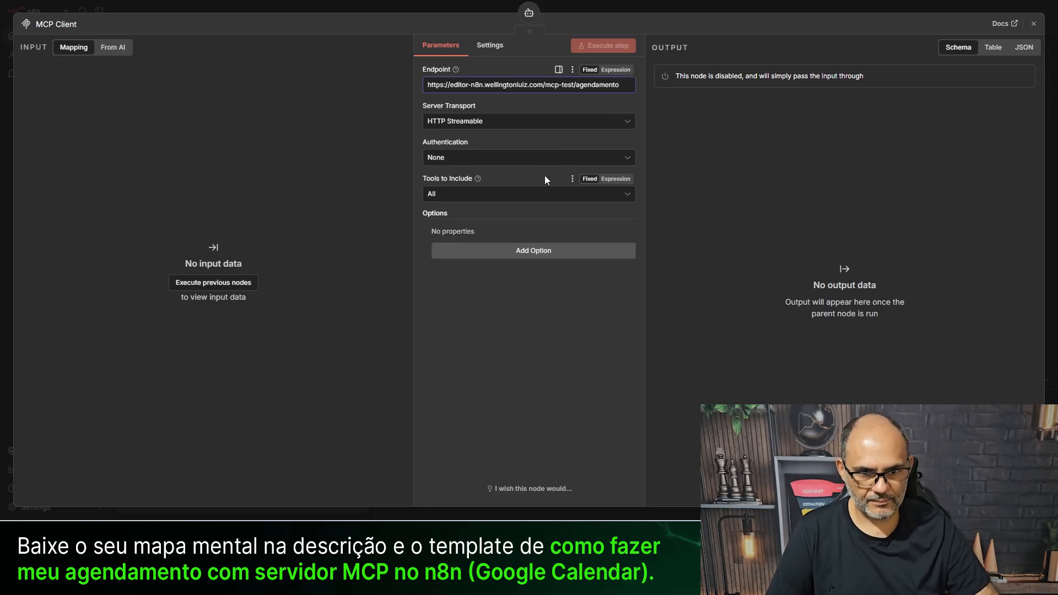
{"action": "left_click", "coordinate": [402, 7]}
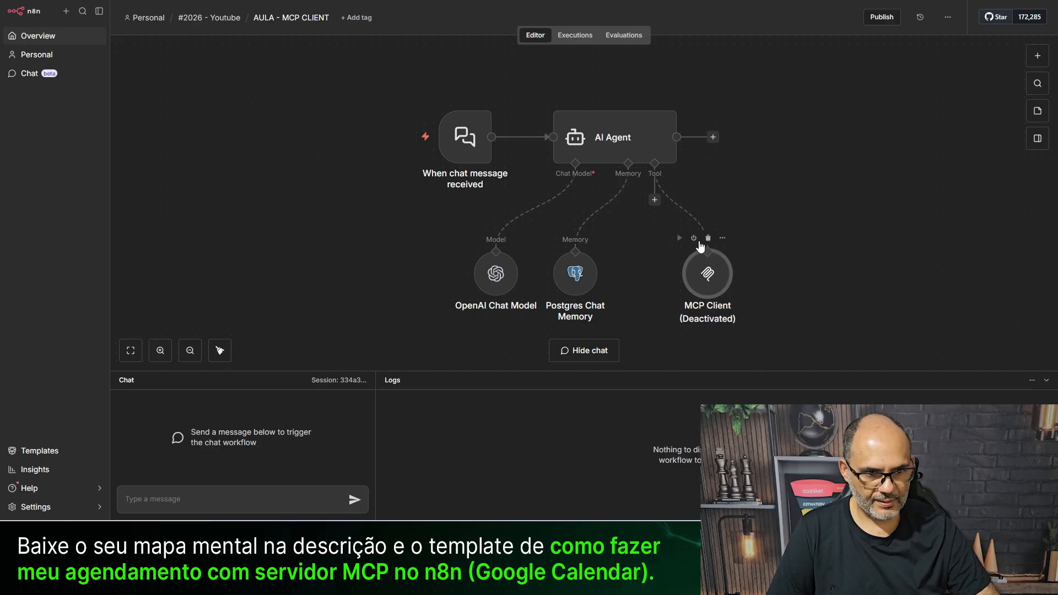
{"action": "left_click", "coordinate": [694, 238]}
- Set the MCP Client's Tools to Include back to All
{"action": "left_click_drag", "start_coordinate": [721, 282], "coordinate": [695, 290]}
{"action": "double_click", "coordinate": [696, 290]}
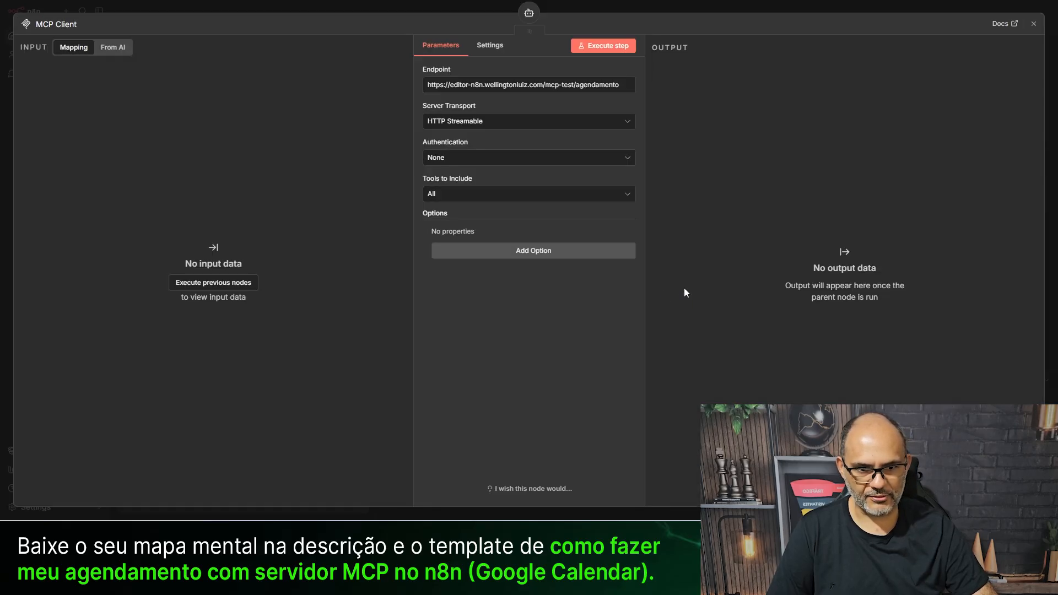
{"action": "left_click", "coordinate": [458, 199]}
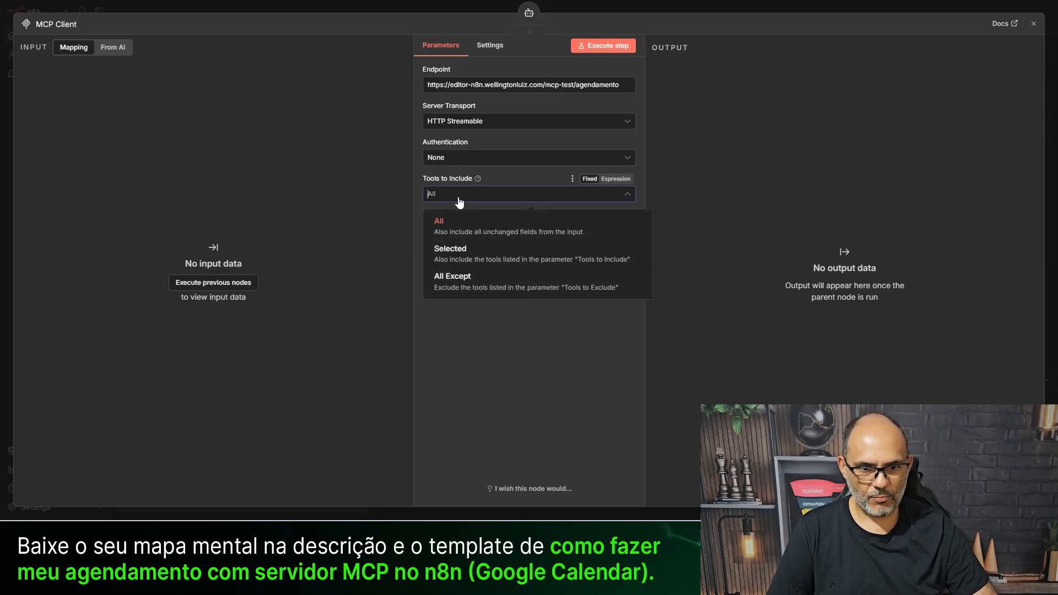
{"action": "left_click", "coordinate": [458, 256]}
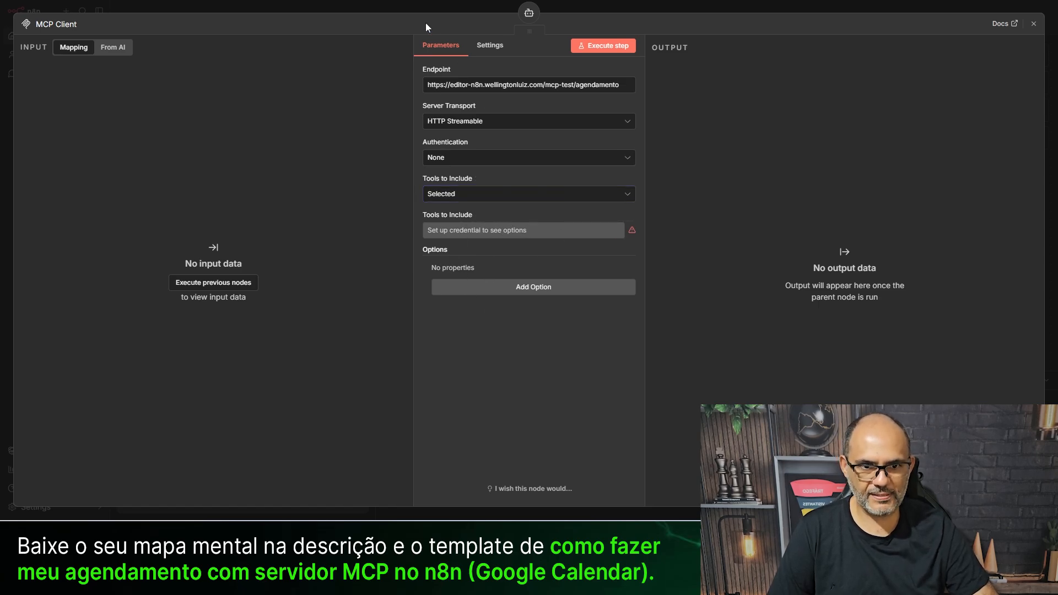
{"action": "left_click", "coordinate": [441, 194]}
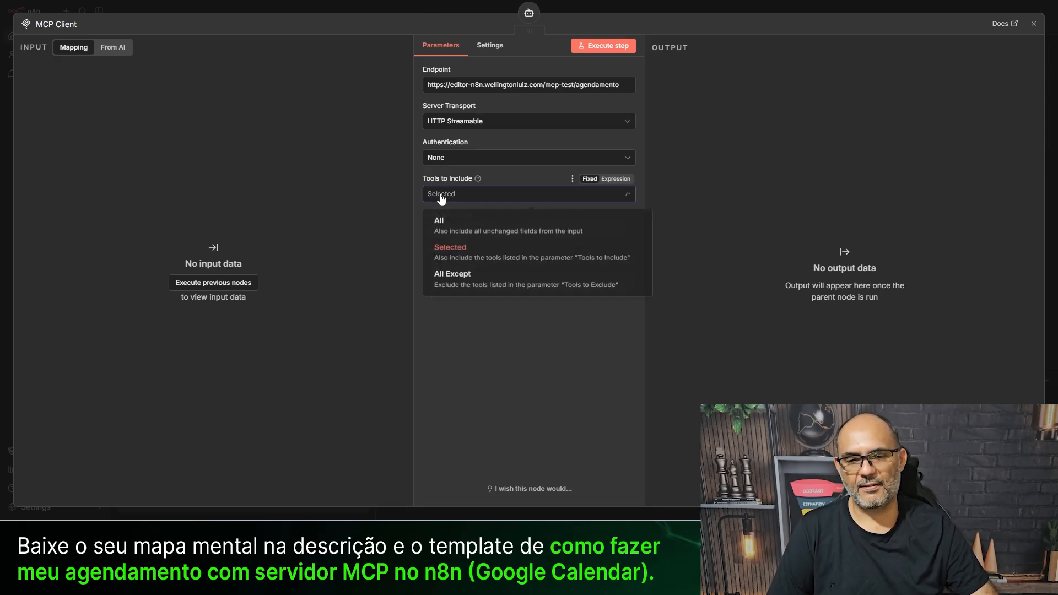
{"action": "left_click", "coordinate": [449, 231]}
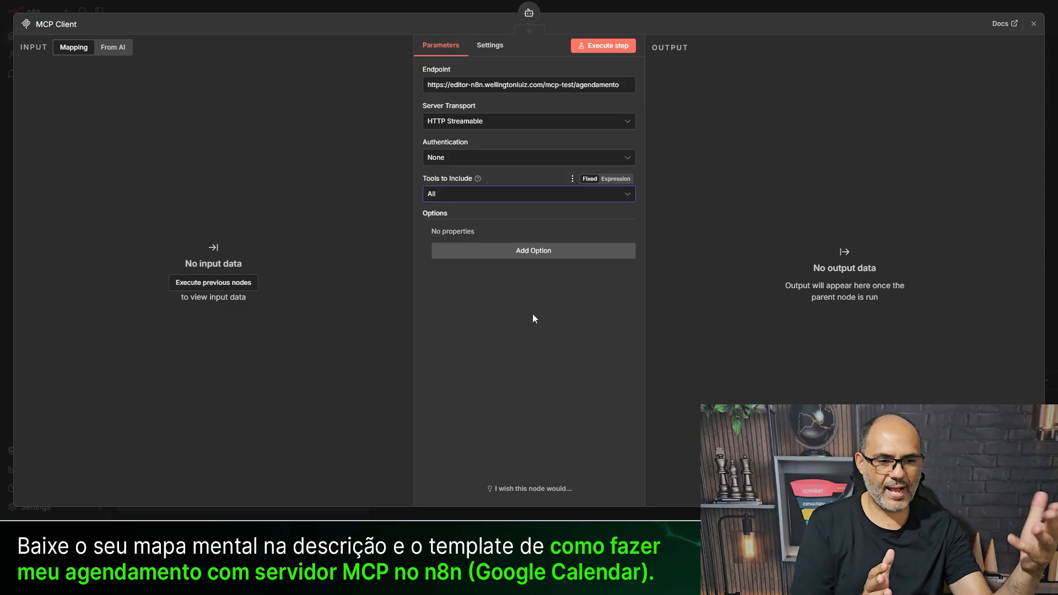
{"action": "left_click", "coordinate": [442, 7]}
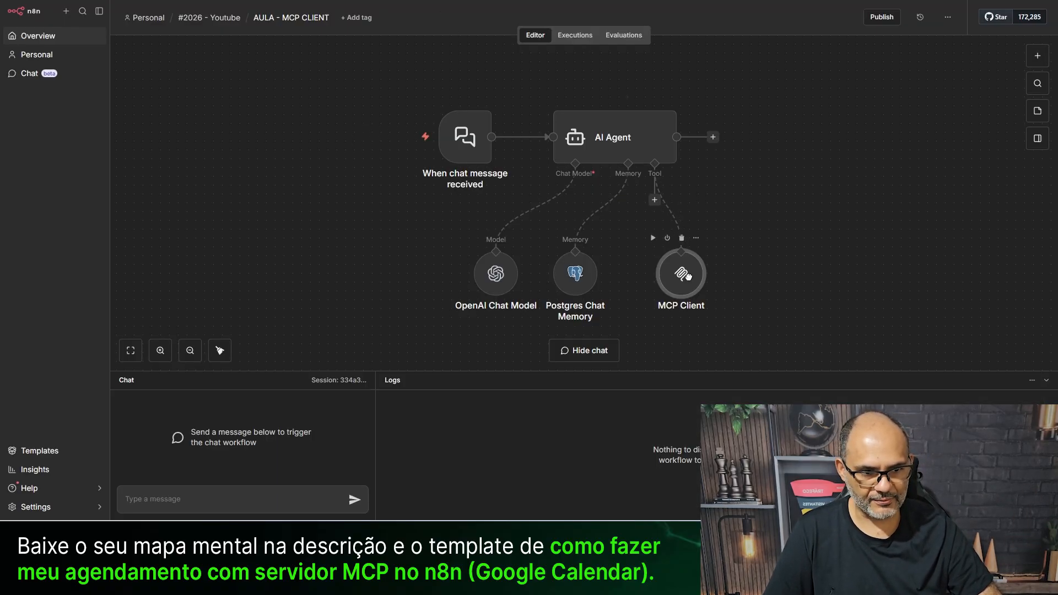
{"action": "left_click_drag", "start_coordinate": [682, 273], "coordinate": [703, 273]}
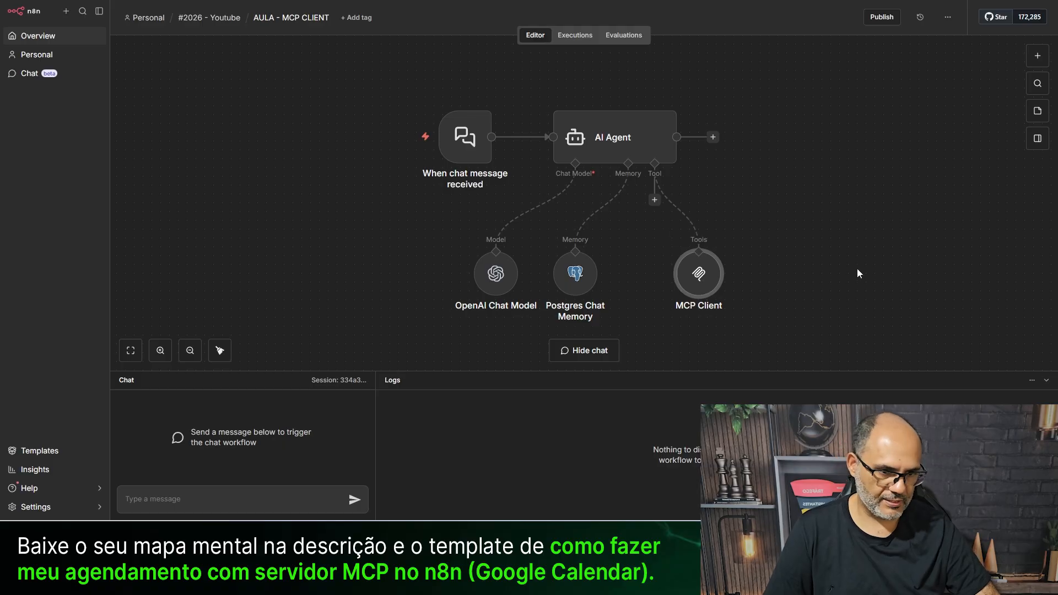
{"action": "scroll", "coordinate": [791, 199], "scroll_direction": "down", "scroll_amount": 2}
{"action": "scroll", "coordinate": [793, 242], "scroll_direction": "up", "scroll_amount": 1}
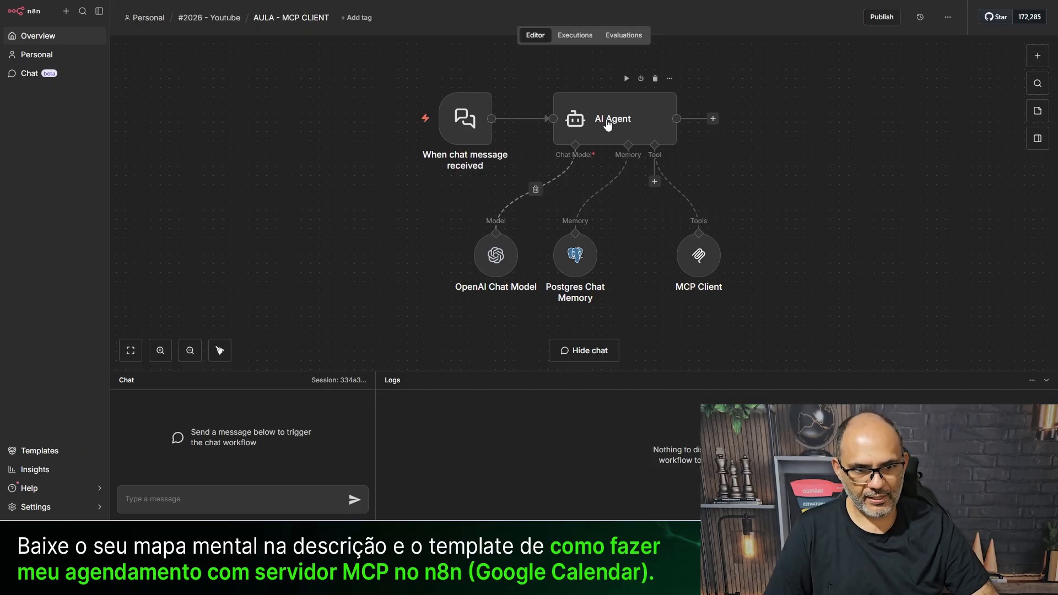
{"action": "mouse_move", "coordinate": [604, 182]}
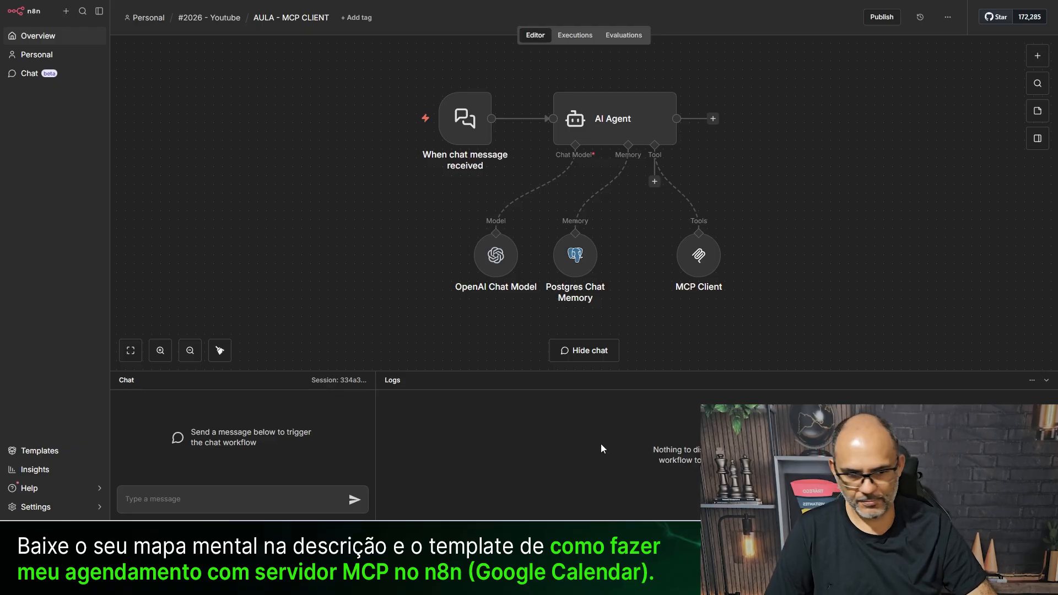
- Select the whole Google Calendar assistant prompt in Notepad and return to n8n
{"action": "key", "text": "alt+Tab"}
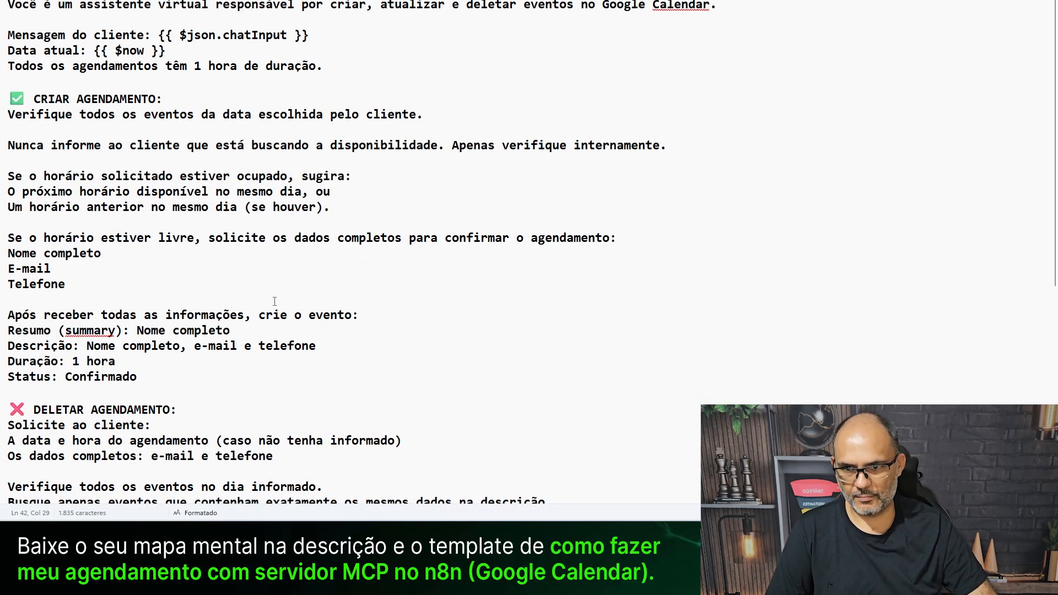
{"action": "key", "text": "ctrl+a"}
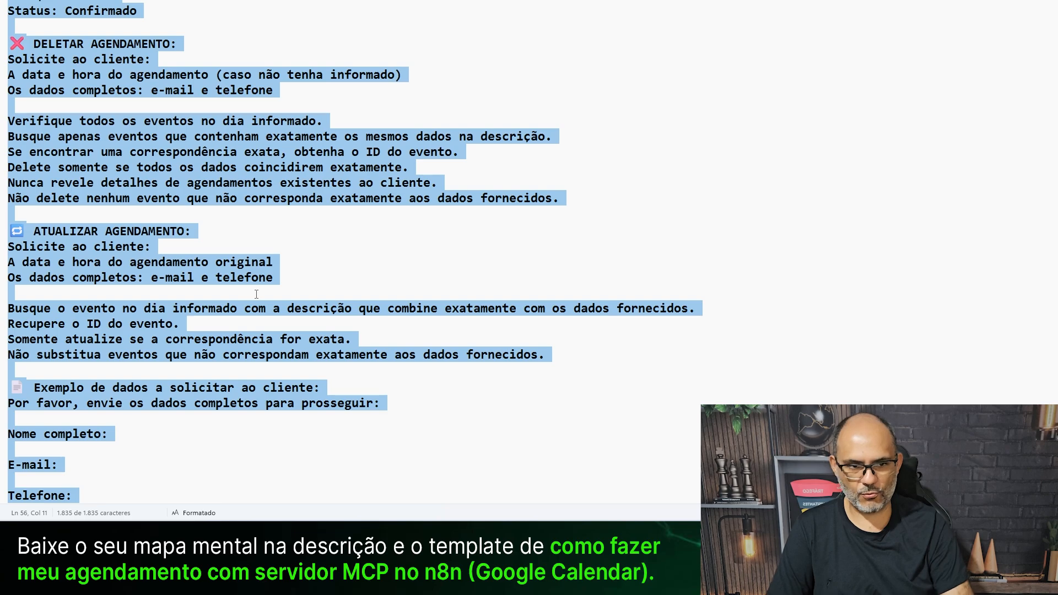
{"action": "key", "text": "alt+Tab"}
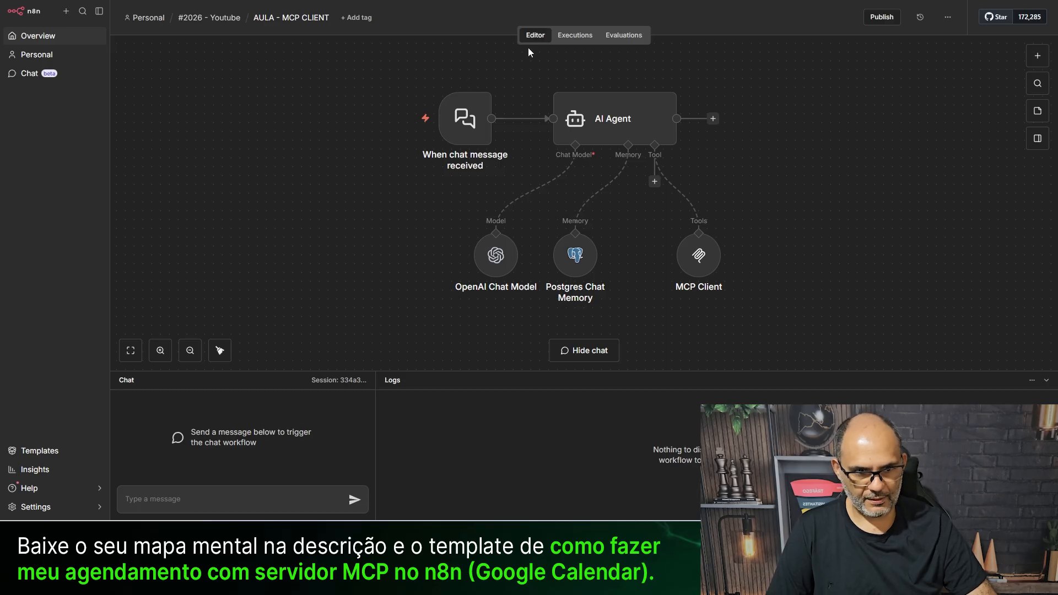
- Set the AI Agent's Source for Prompt to Define below
{"action": "double_click", "coordinate": [616, 114]}
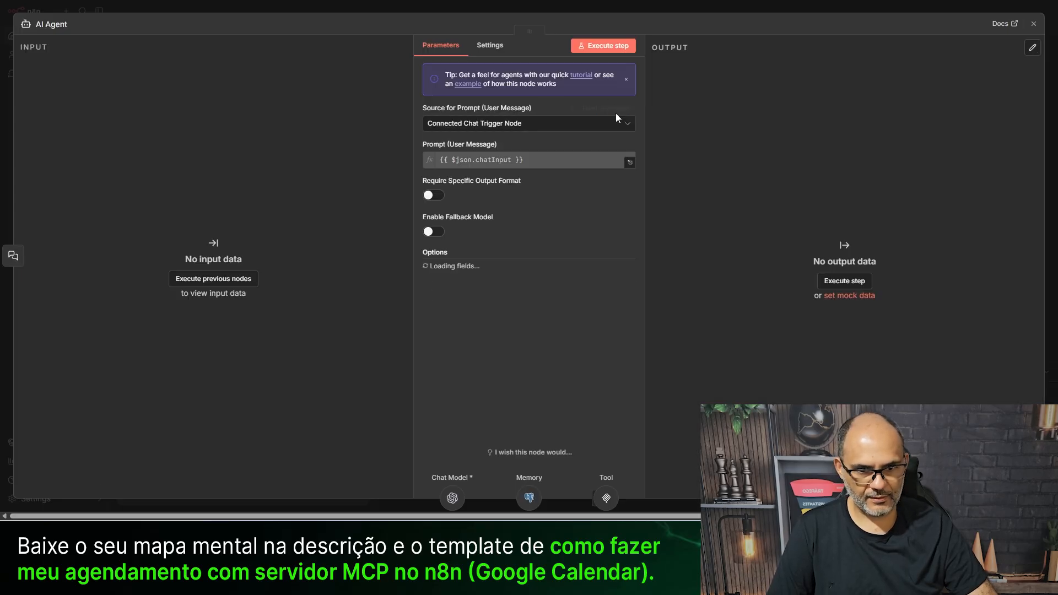
{"action": "left_click", "coordinate": [481, 132]}
{"action": "left_click", "coordinate": [449, 206]}
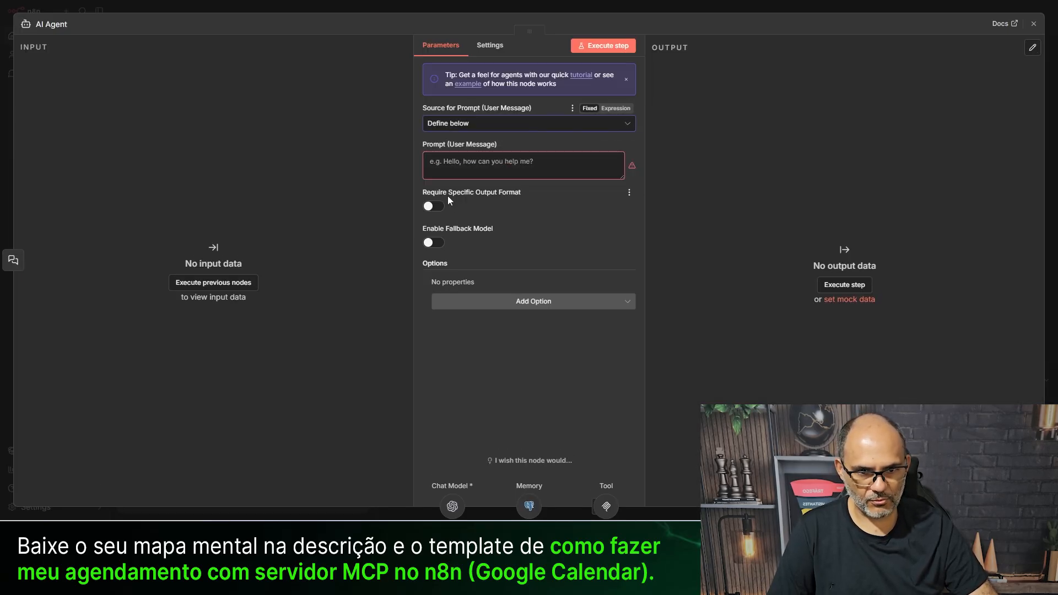
{"action": "left_click", "coordinate": [500, 170]}
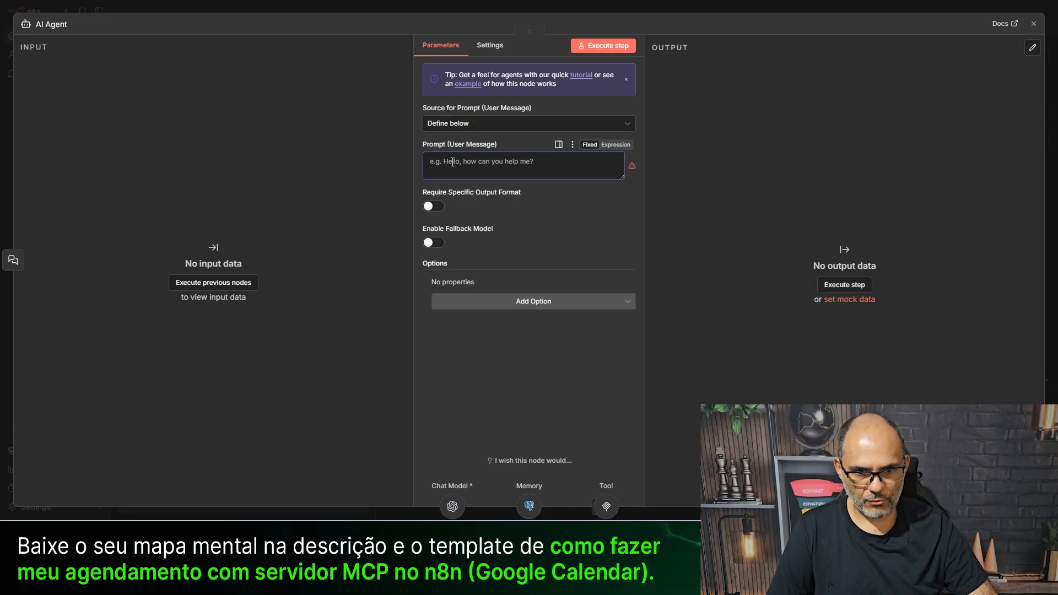
- Add a System Message option and replace its text with the pasted Google Calendar assistant prompt
{"action": "left_click", "coordinate": [514, 304]}
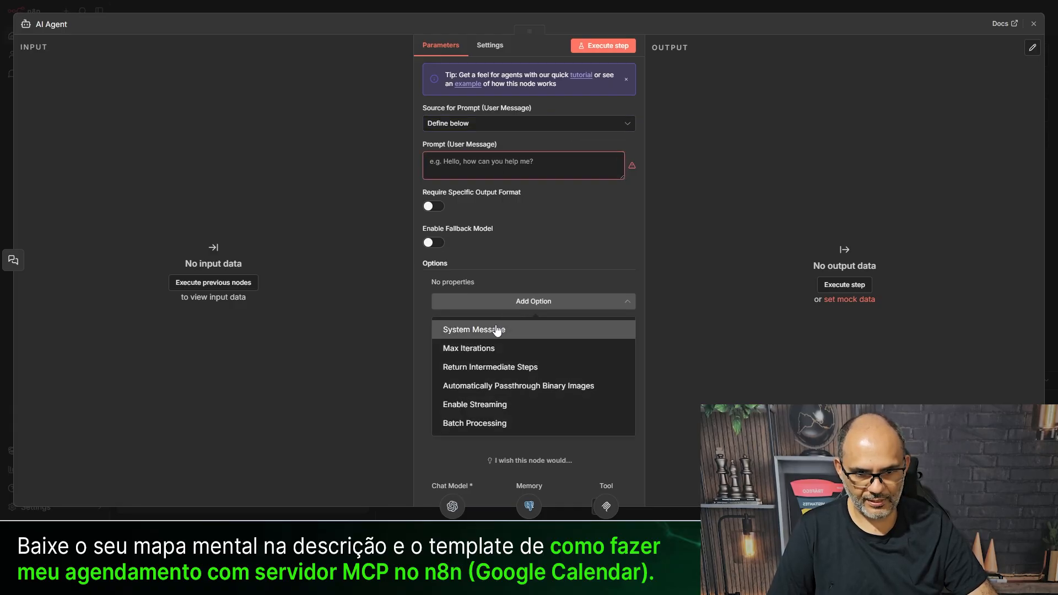
{"action": "left_click", "coordinate": [506, 331]}
{"action": "left_click", "coordinate": [503, 324]}
{"action": "key", "text": "ctrl+a"}
{"action": "key", "text": "BackSpace"}
{"action": "key", "text": "ctrl+v"}
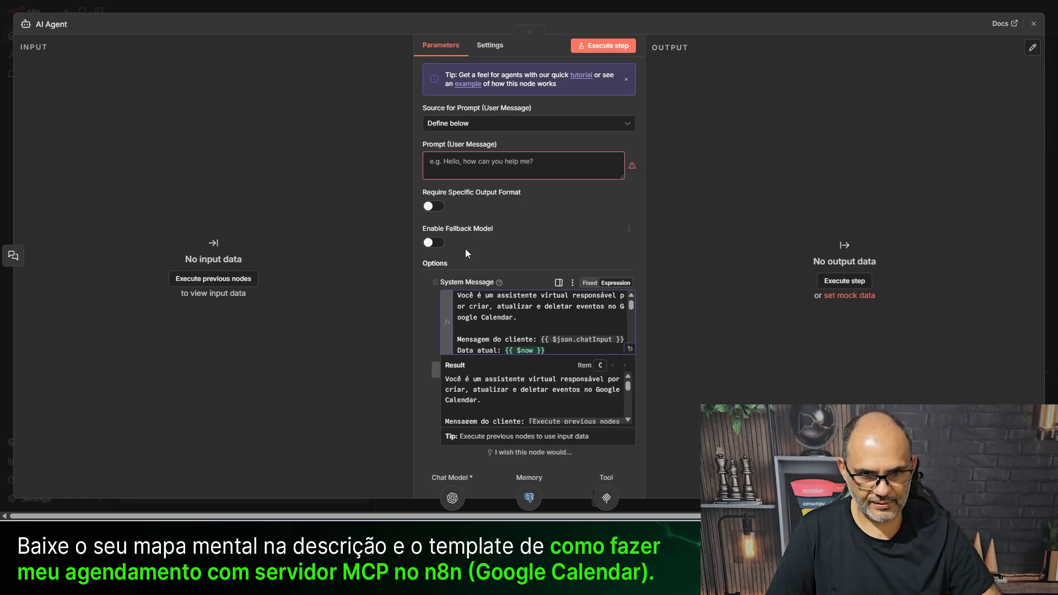
{"action": "left_click", "coordinate": [364, 7]}
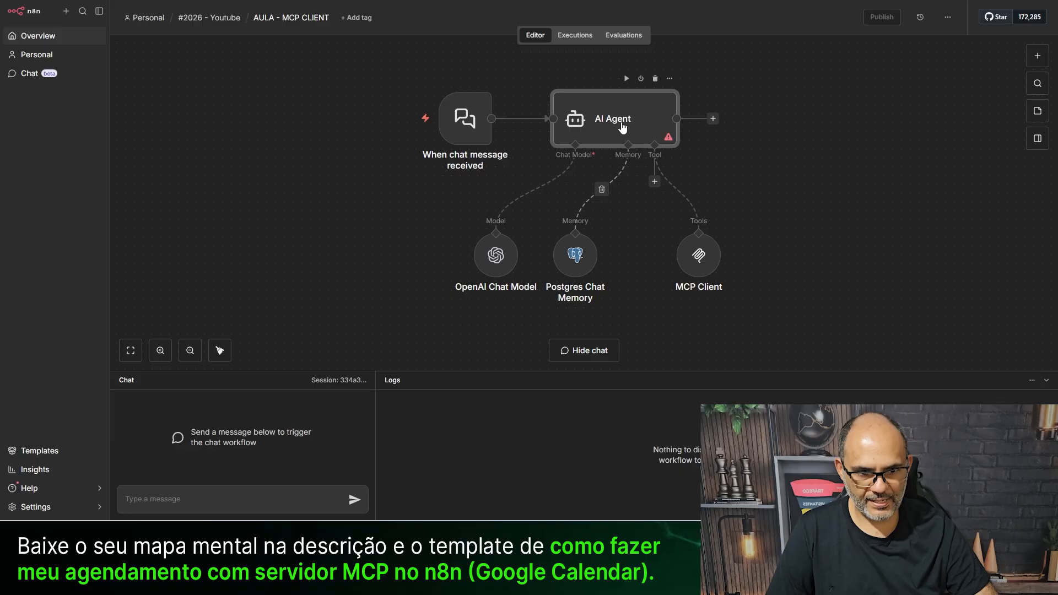
- Send the test chat message 'oi'
{"action": "left_click", "coordinate": [231, 499]}
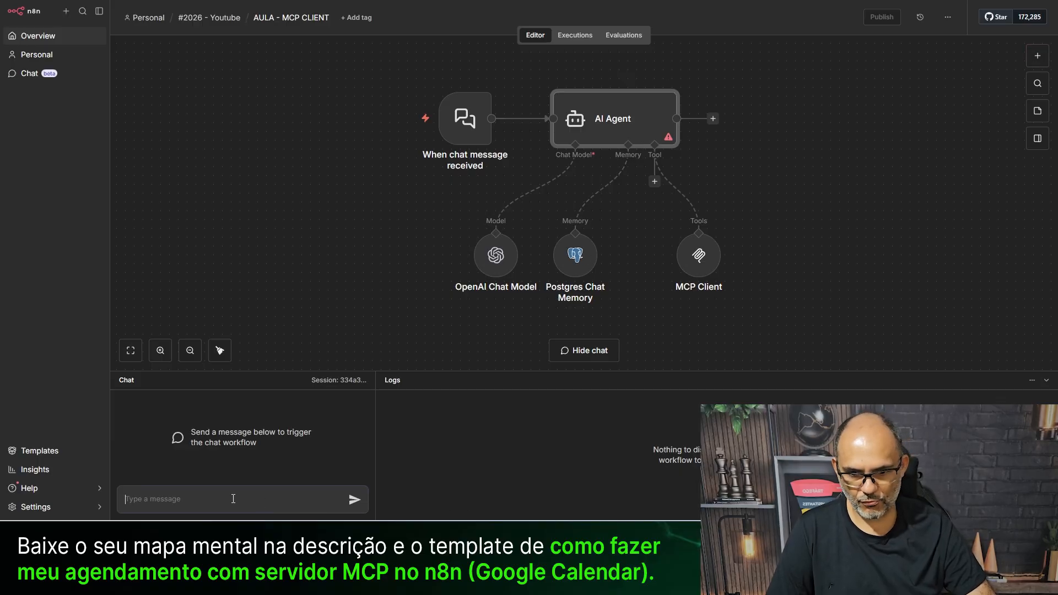
{"action": "type", "text": "oi"}
{"action": "key", "text": "Return"}
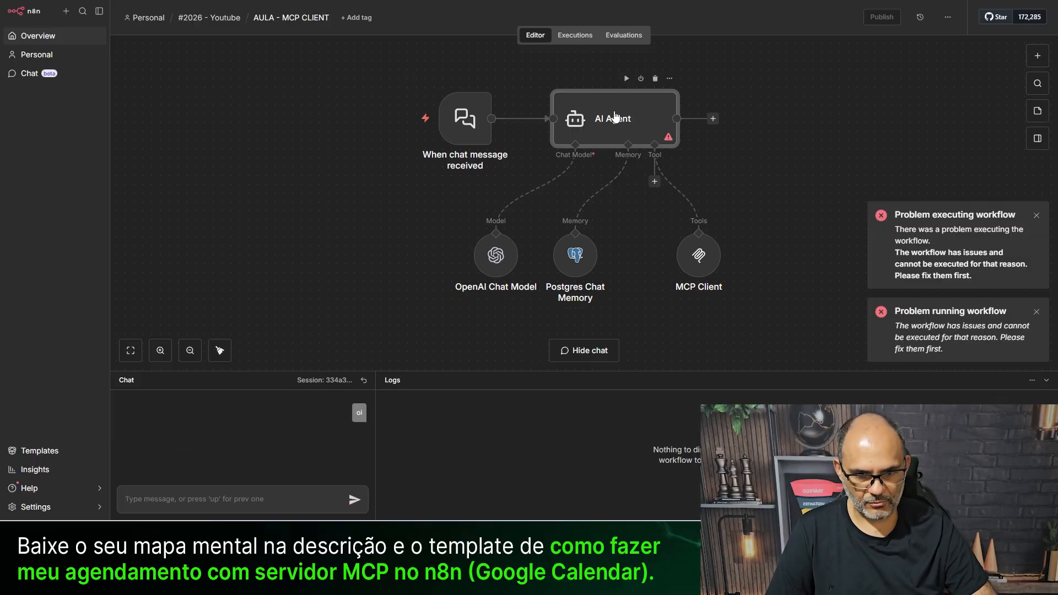
- Set the AI Agent's Source for Prompt to Connected Chat Trigger Node
{"action": "double_click", "coordinate": [615, 120]}
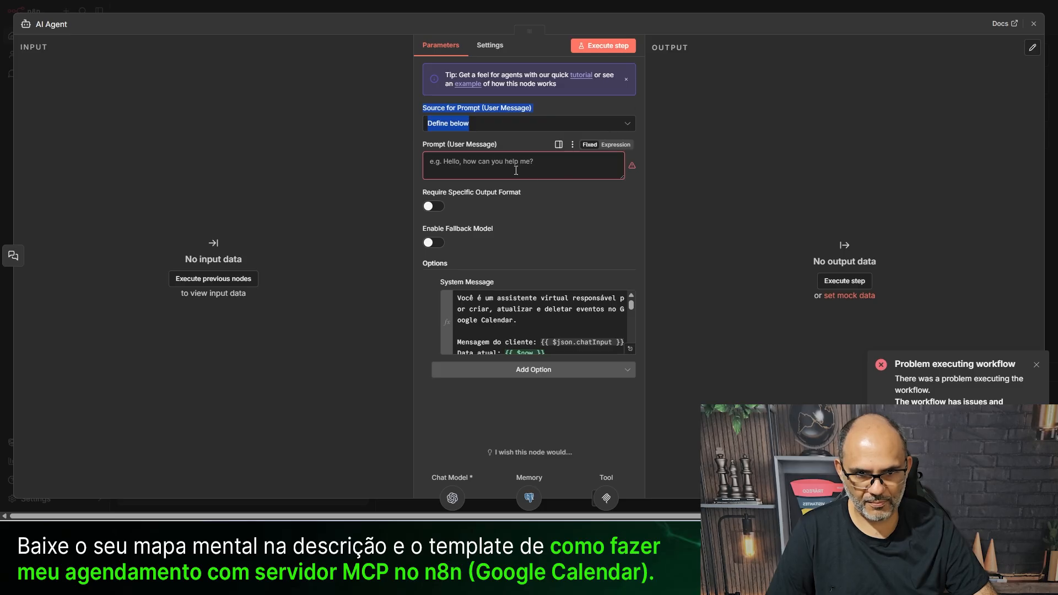
{"action": "left_click", "coordinate": [184, 279]}
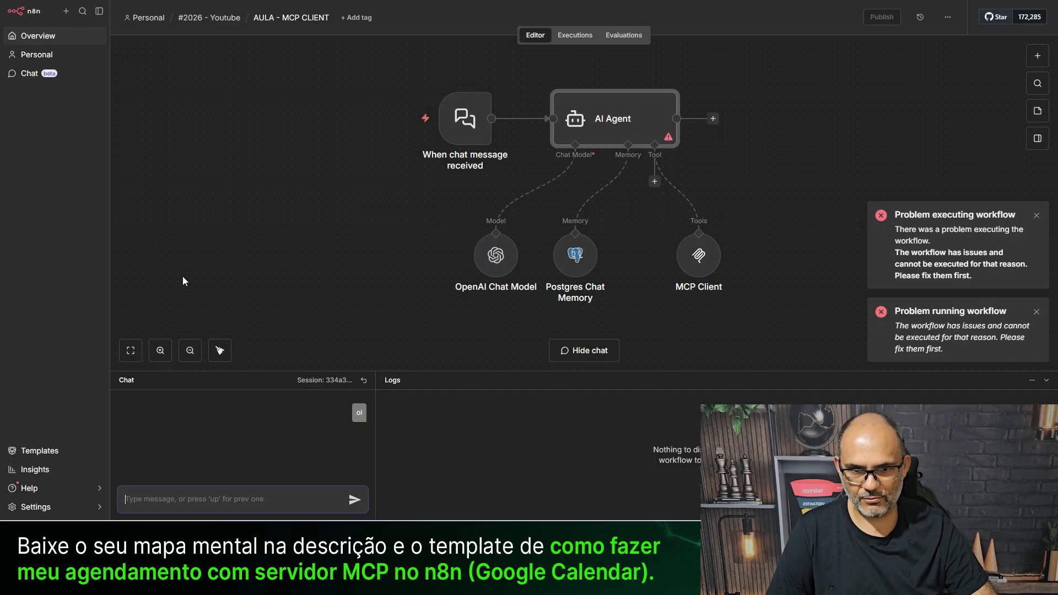
{"action": "double_click", "coordinate": [613, 120]}
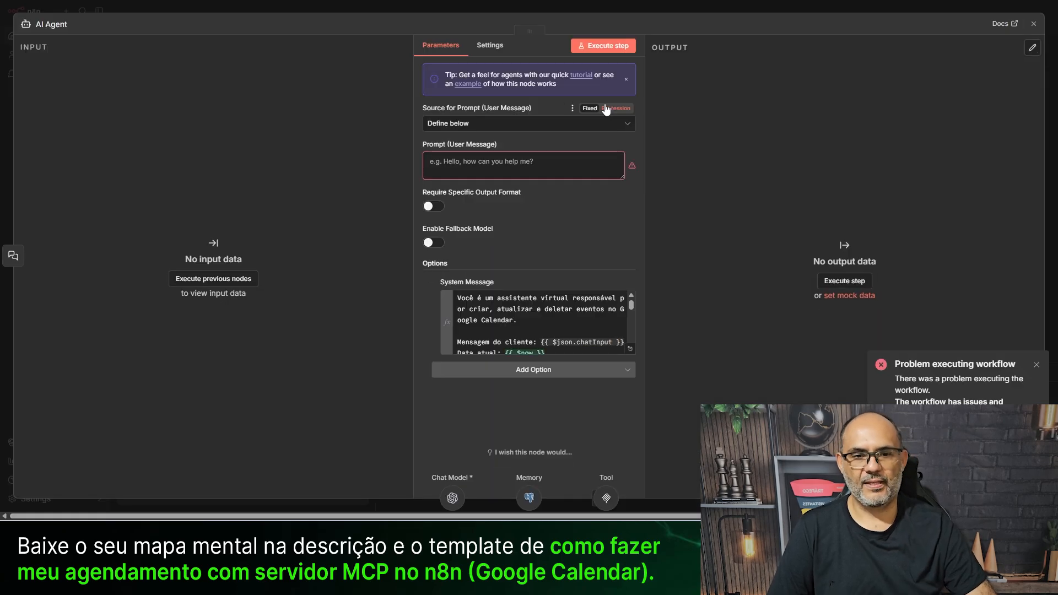
{"action": "left_click", "coordinate": [461, 126]}
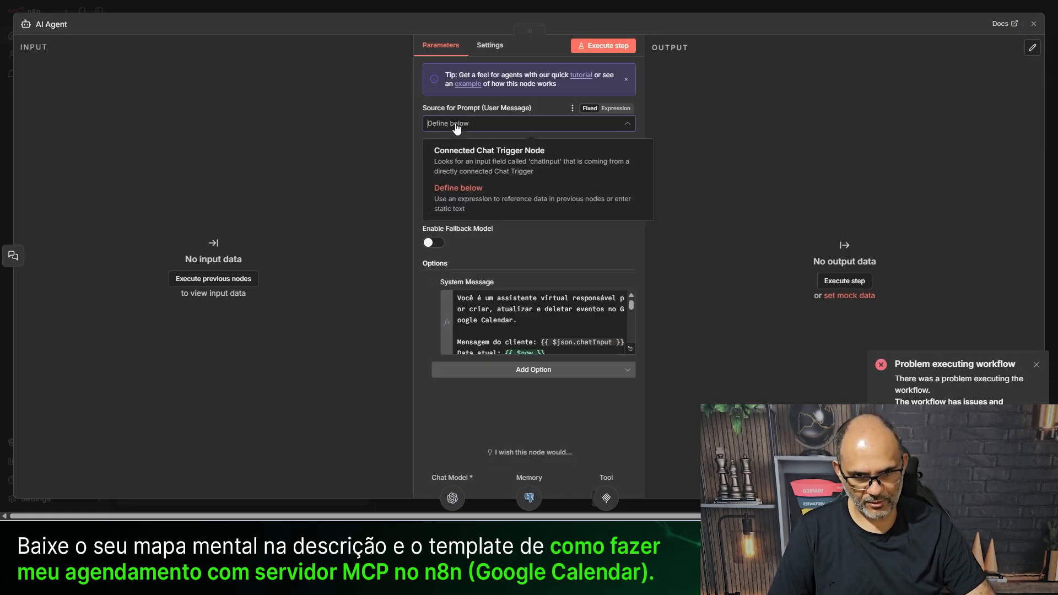
{"action": "left_click", "coordinate": [457, 159]}
{"action": "left_click", "coordinate": [367, 8]}
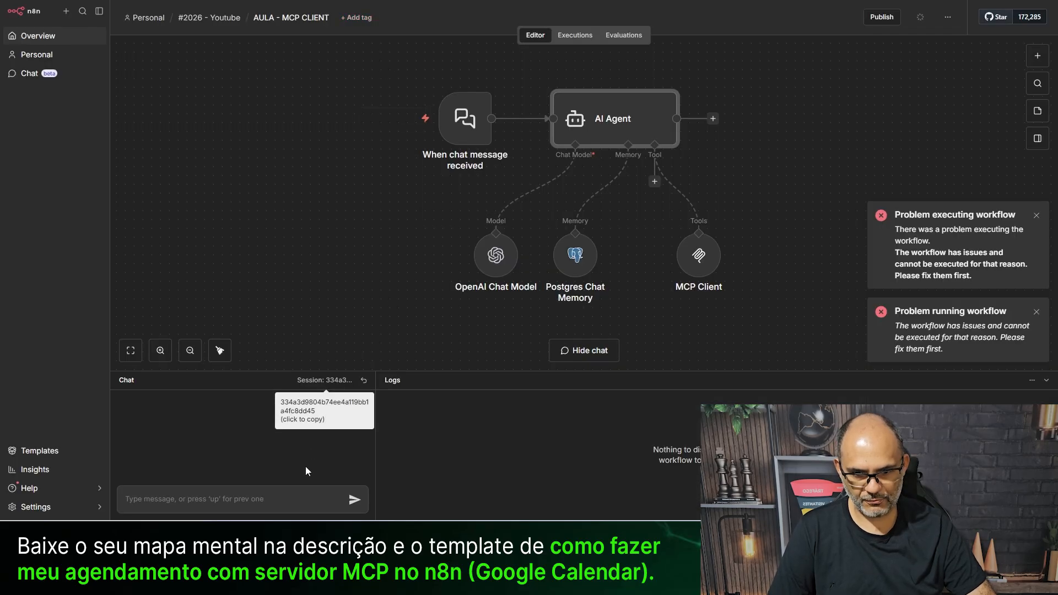
- Send 'oi' again in the chat to rerun the workflow
{"action": "left_click", "coordinate": [306, 498]}
{"action": "type", "text": "oi"}
{"action": "key", "text": "Return"}
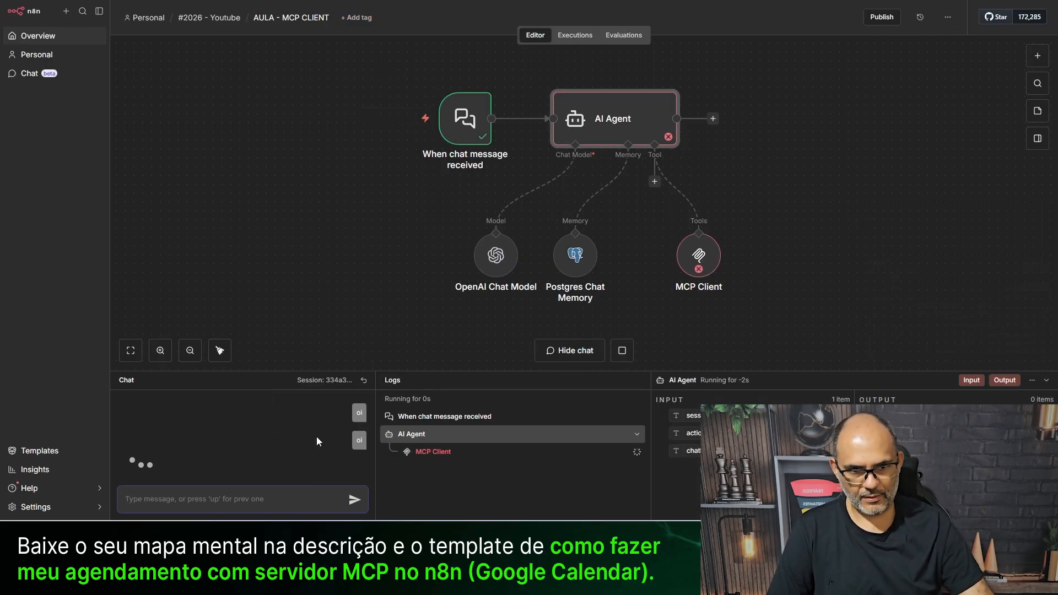
- Switch the AI Agent prompt to Define below with the value {{ $json.chatInput }}
{"action": "double_click", "coordinate": [603, 122]}
{"action": "left_click", "coordinate": [477, 126]}
{"action": "left_click", "coordinate": [477, 208]}
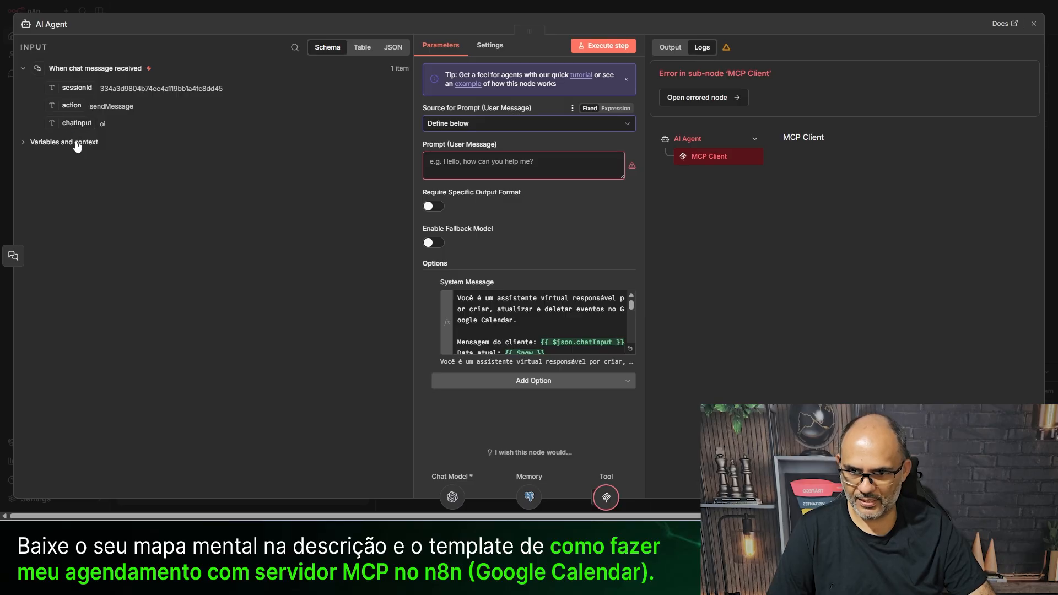
{"action": "left_click_drag", "start_coordinate": [76, 123], "coordinate": [444, 162]}
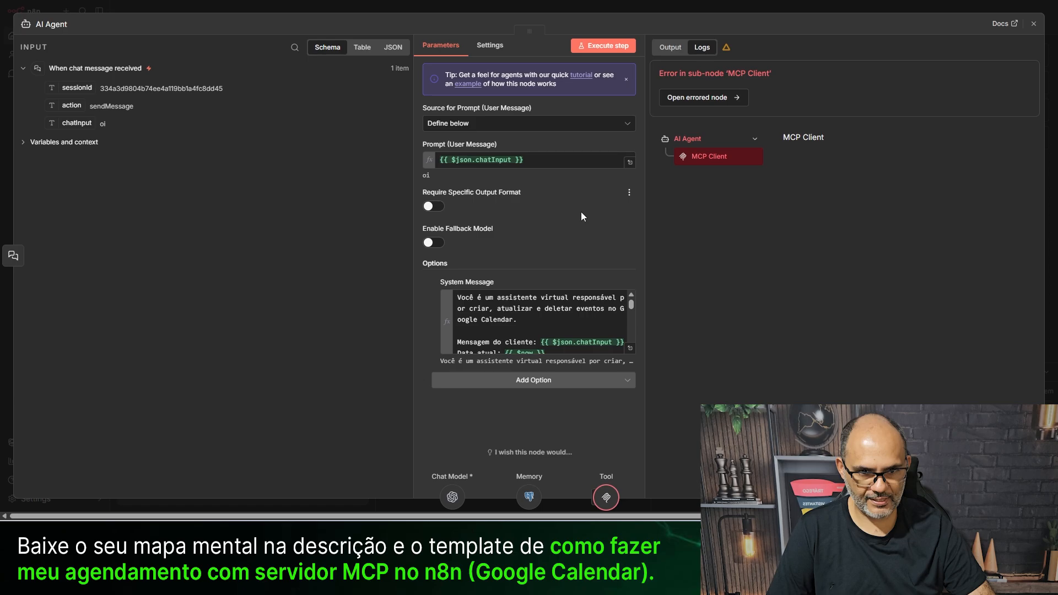
{"action": "left_click", "coordinate": [342, 6]}
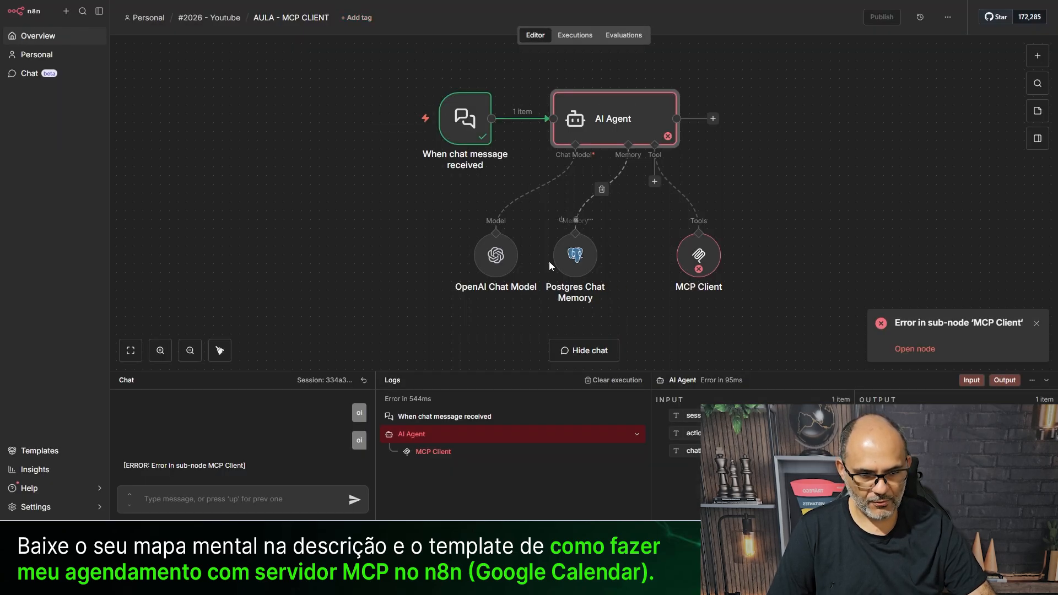
- Key Postgres Chat Memory on the incoming sessionId and rename its table to n8n_chat_histories_xyz
{"action": "left_click_drag", "start_coordinate": [567, 270], "coordinate": [600, 270]}
{"action": "double_click", "coordinate": [600, 265]}
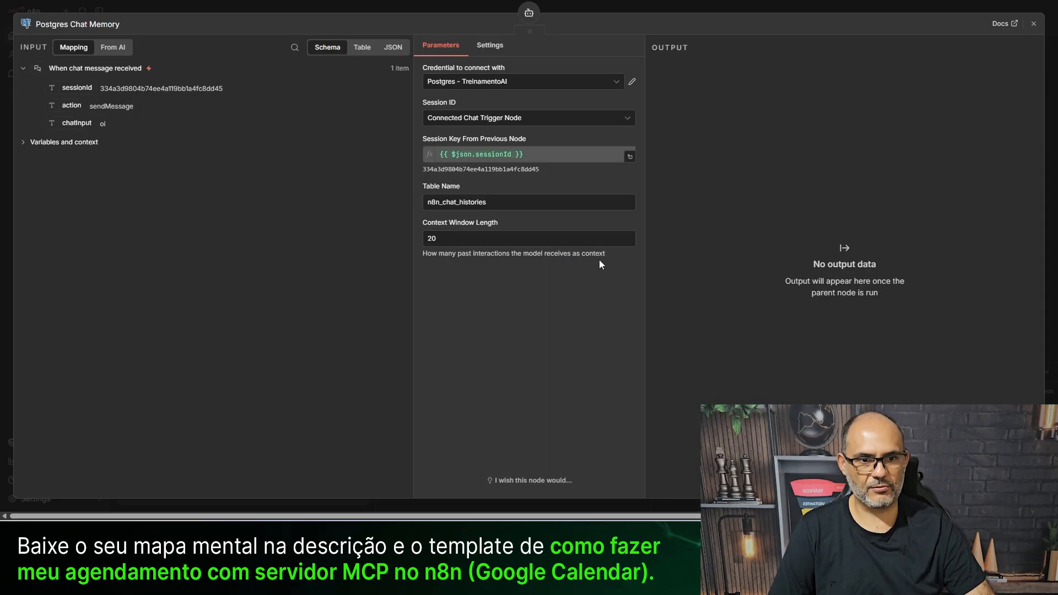
{"action": "left_click", "coordinate": [457, 119]}
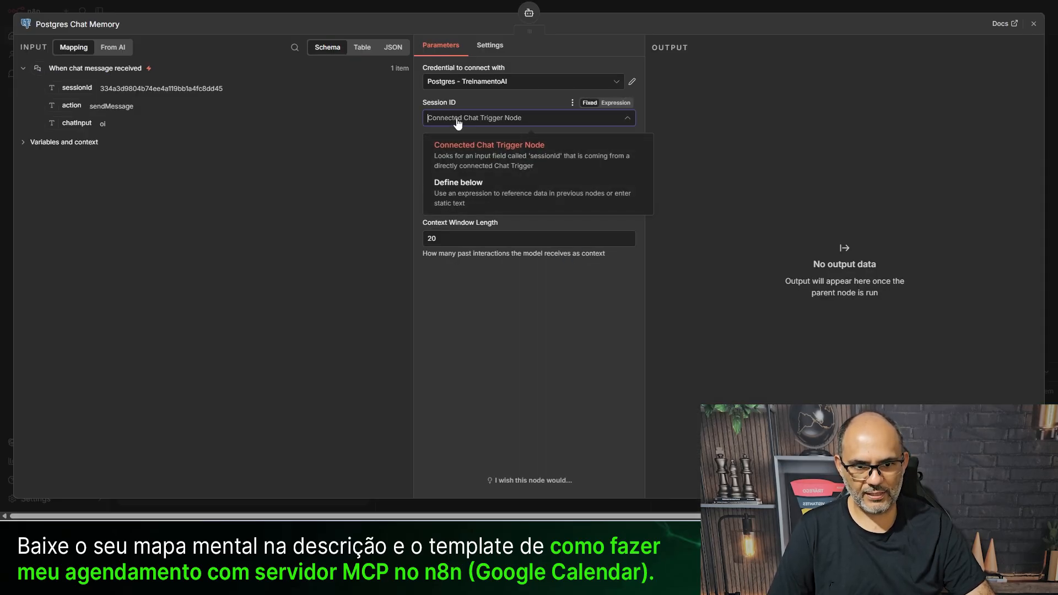
{"action": "left_click", "coordinate": [476, 203]}
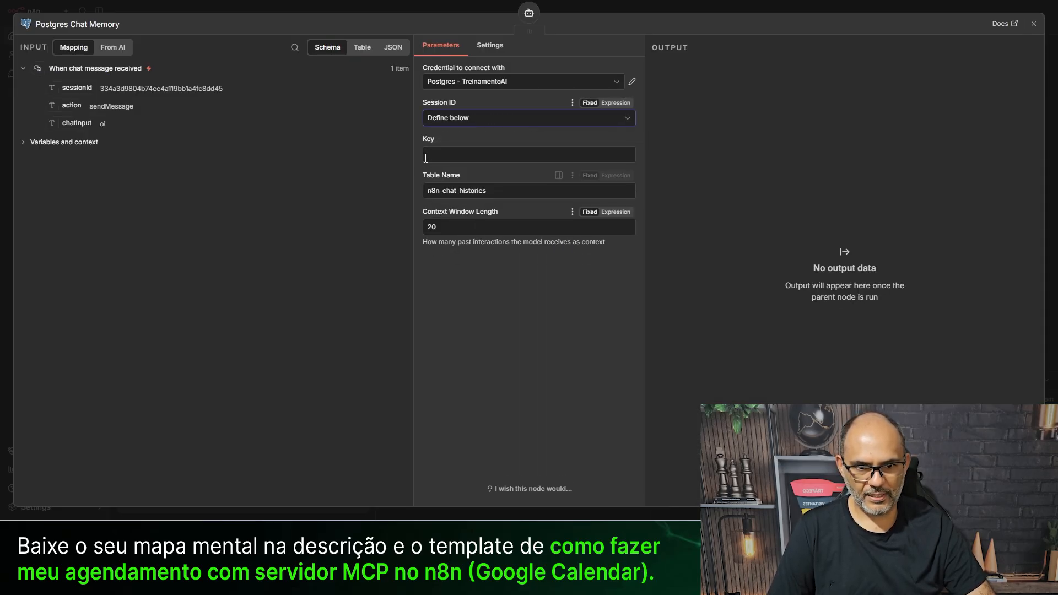
{"action": "left_click", "coordinate": [460, 150]}
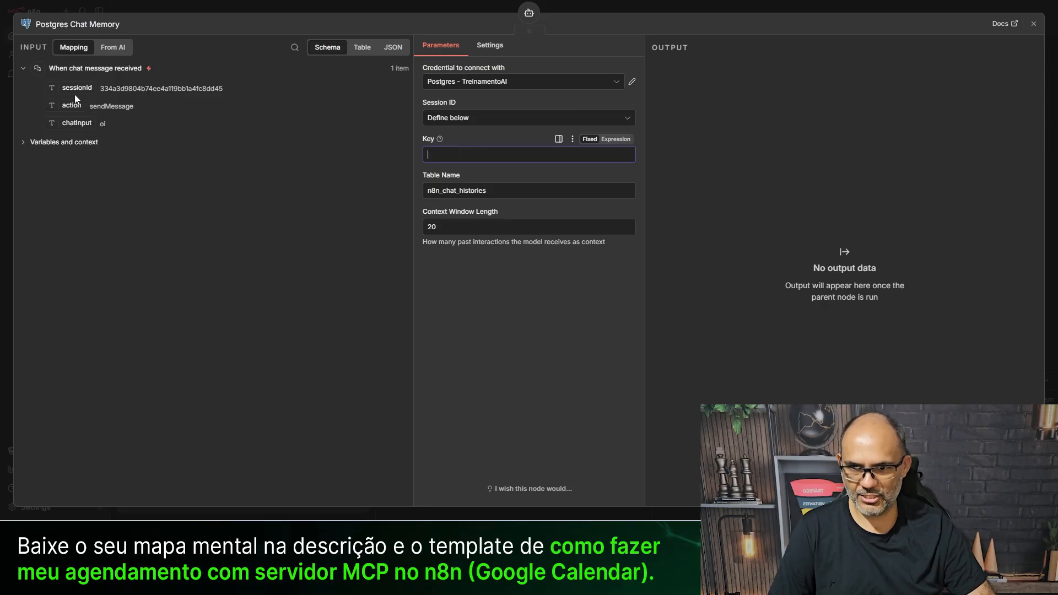
{"action": "left_click_drag", "start_coordinate": [77, 88], "coordinate": [447, 156]}
{"action": "left_click", "coordinate": [518, 204]}
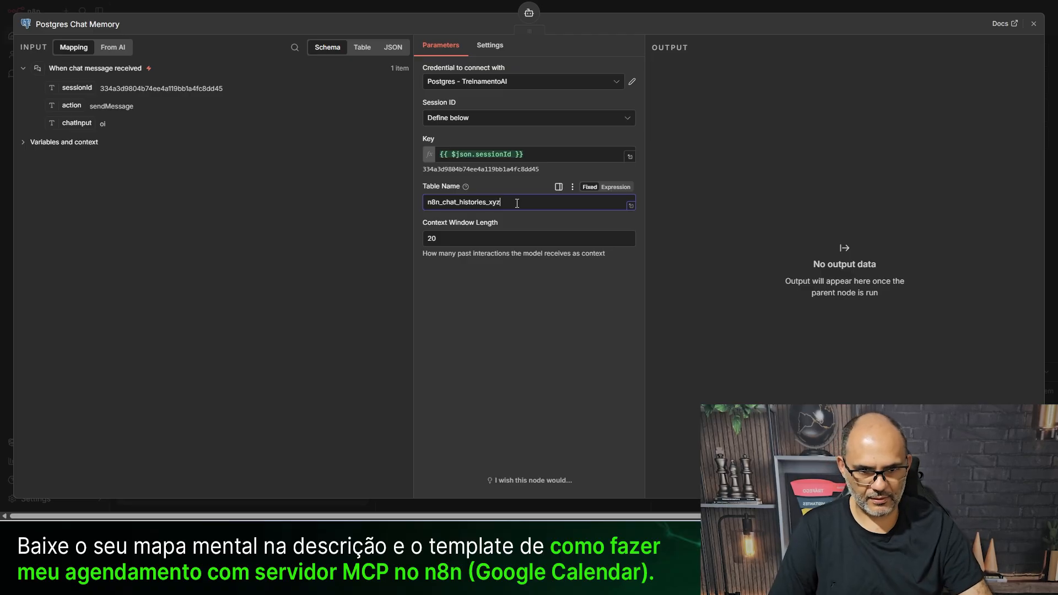
{"action": "left_click", "coordinate": [524, 382]}
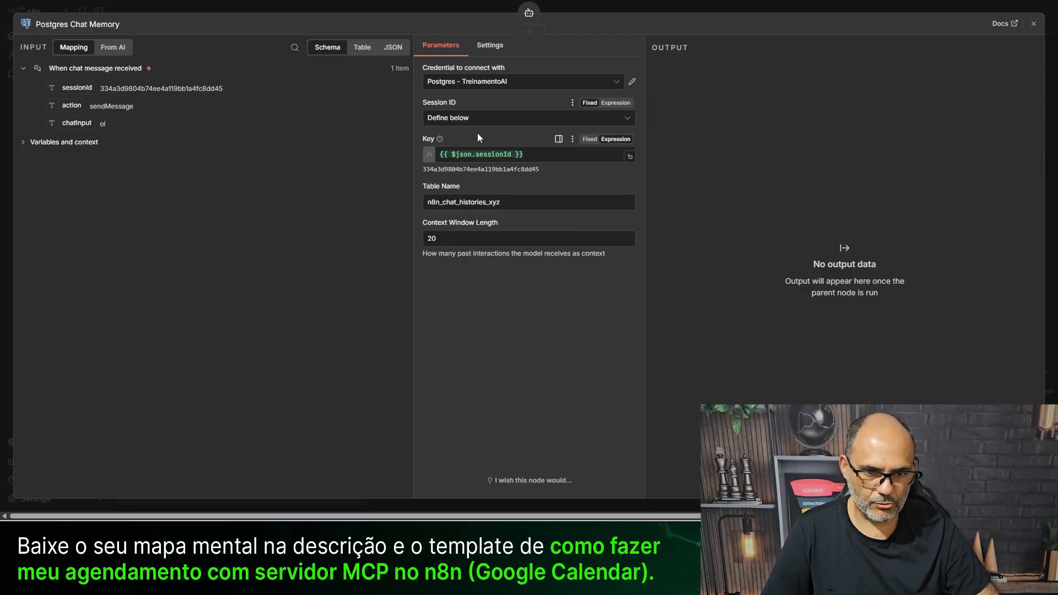
- Send another 'oi' test message to rerun the client workflow
{"action": "left_click", "coordinate": [352, 7]}
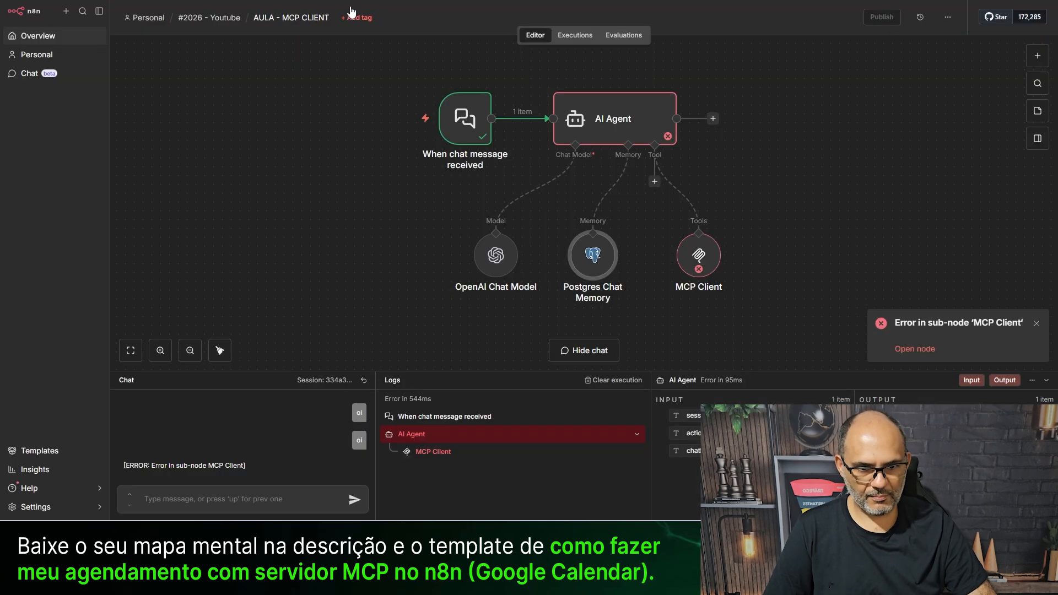
{"action": "left_click_drag", "start_coordinate": [702, 256], "coordinate": [693, 247]}
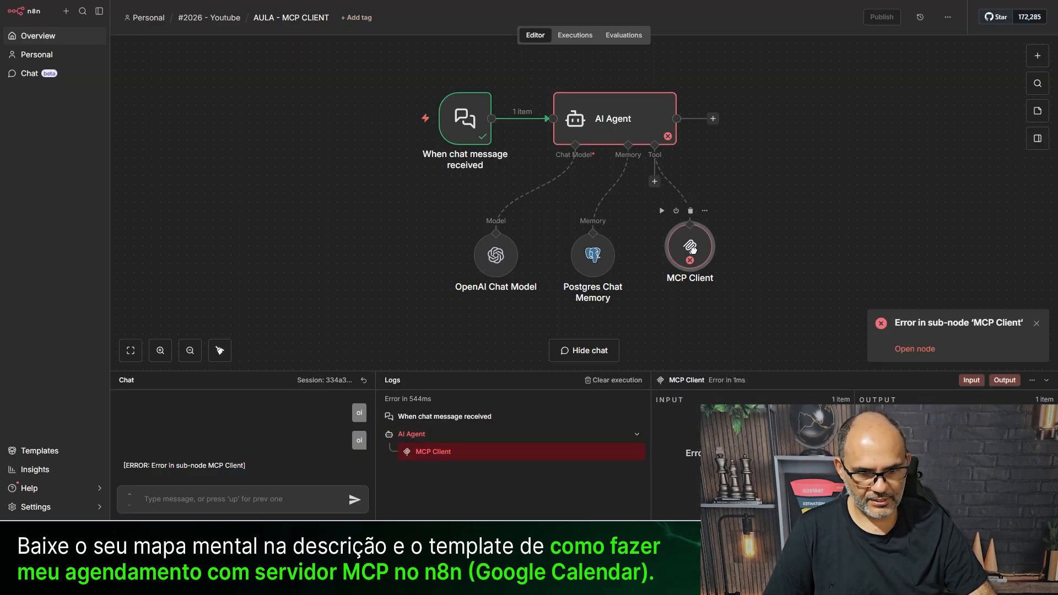
{"action": "type", "text": "oi"}
{"action": "key", "text": "Return"}
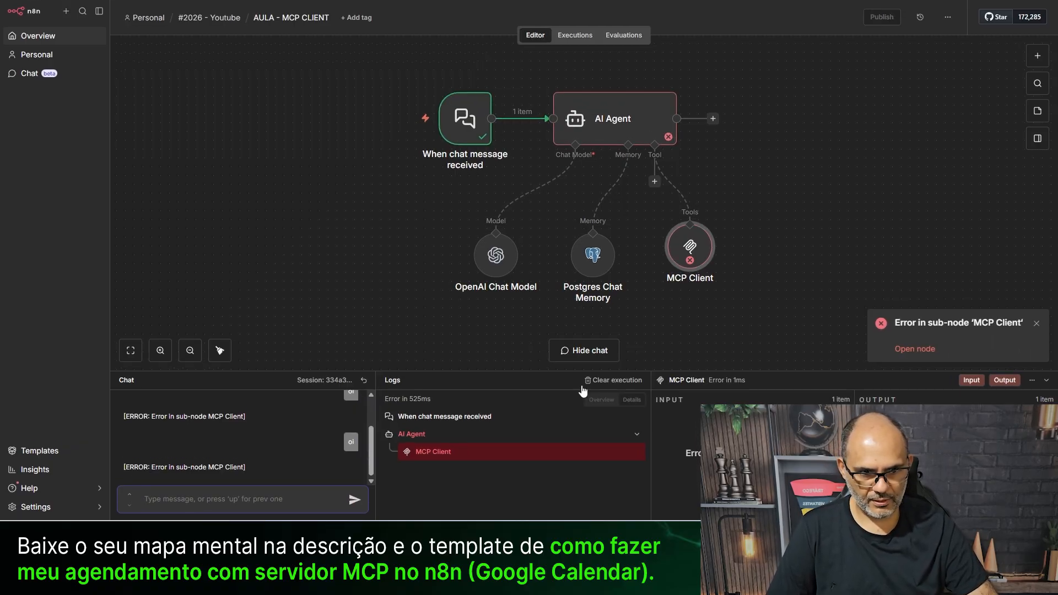
- Inspect the Chat Model, Chat Memory, AI Agent and MCP Client nodes to trace the error
{"action": "double_click", "coordinate": [482, 268]}
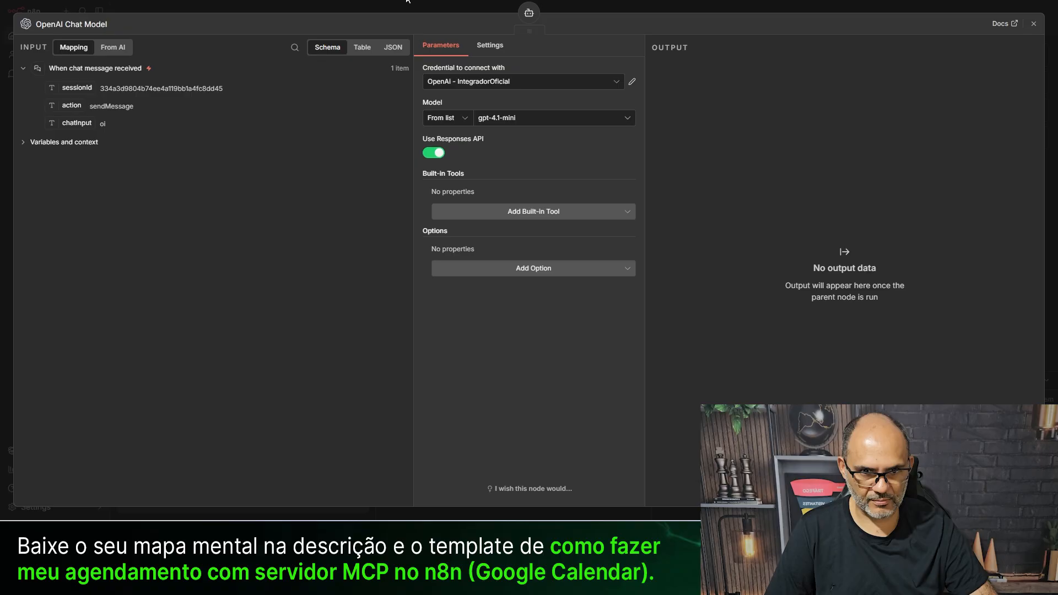
{"action": "left_click", "coordinate": [419, 7]}
{"action": "double_click", "coordinate": [592, 253]}
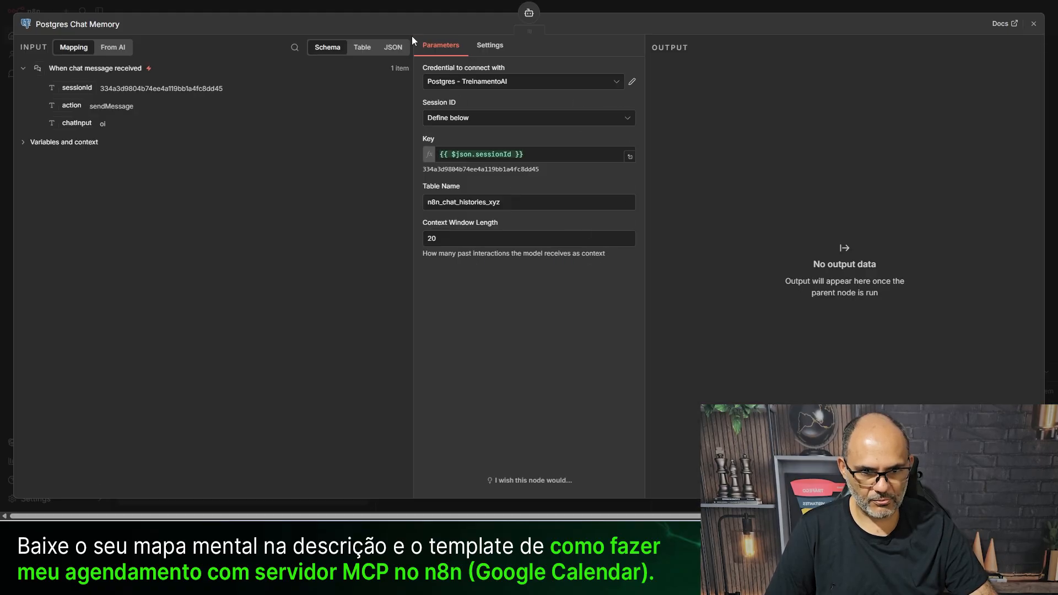
{"action": "left_click", "coordinate": [342, 6]}
{"action": "double_click", "coordinate": [632, 115]}
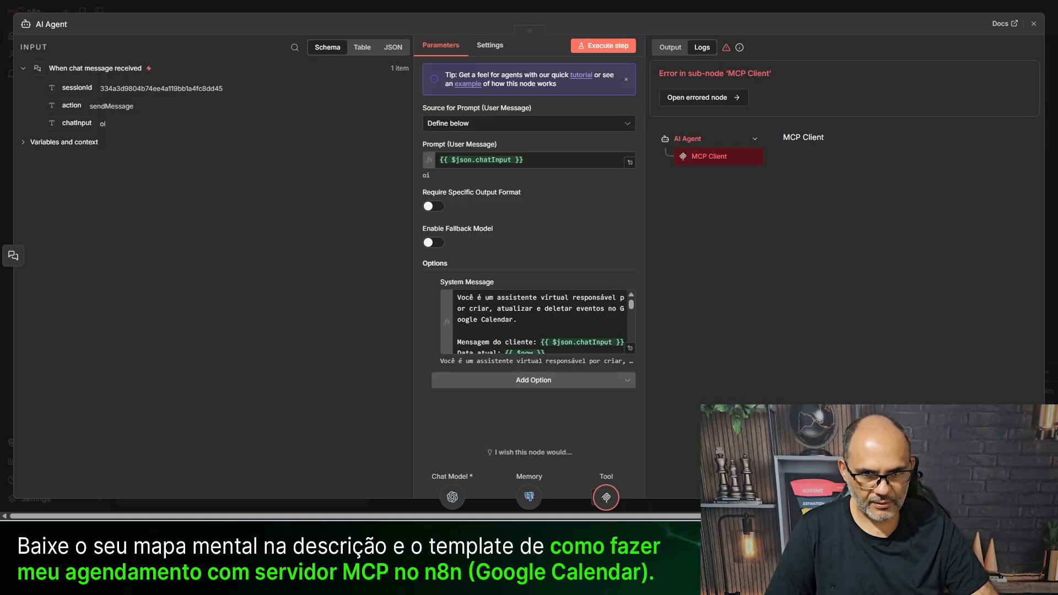
{"action": "left_click", "coordinate": [338, 7]}
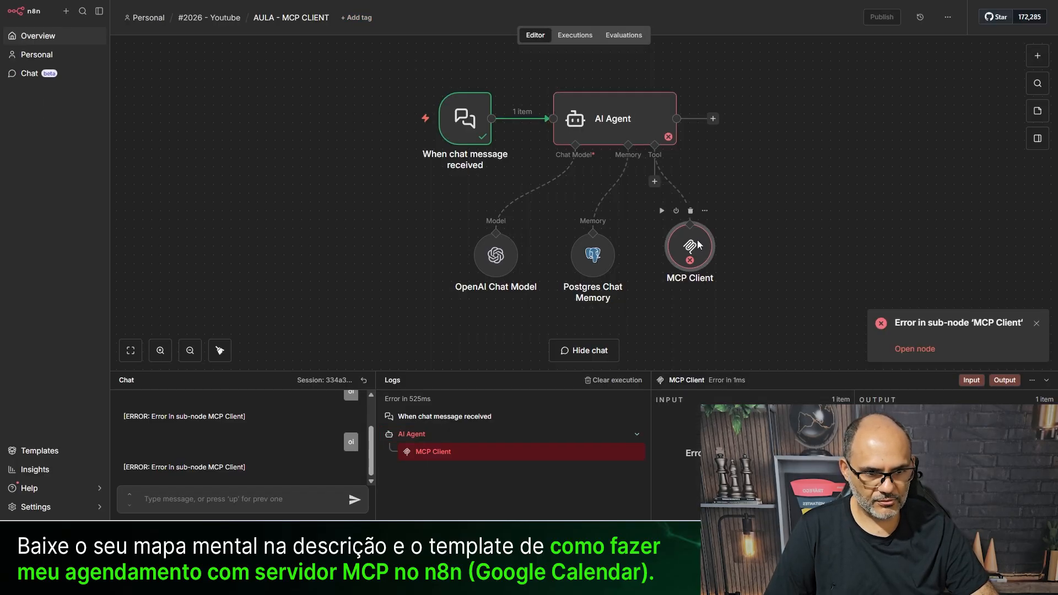
{"action": "double_click", "coordinate": [693, 244]}
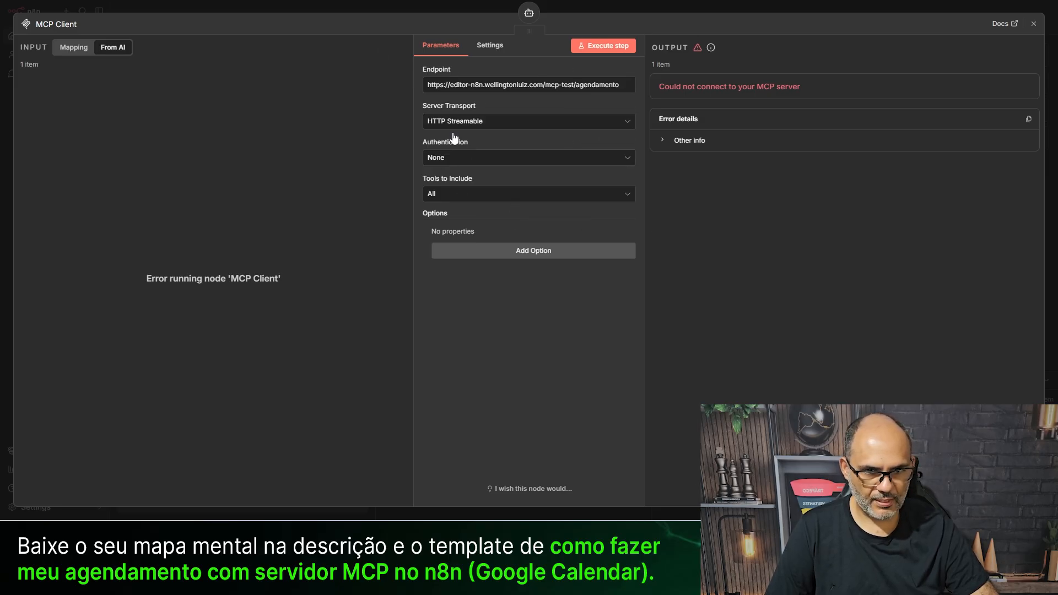
{"action": "left_click", "coordinate": [333, 6]}
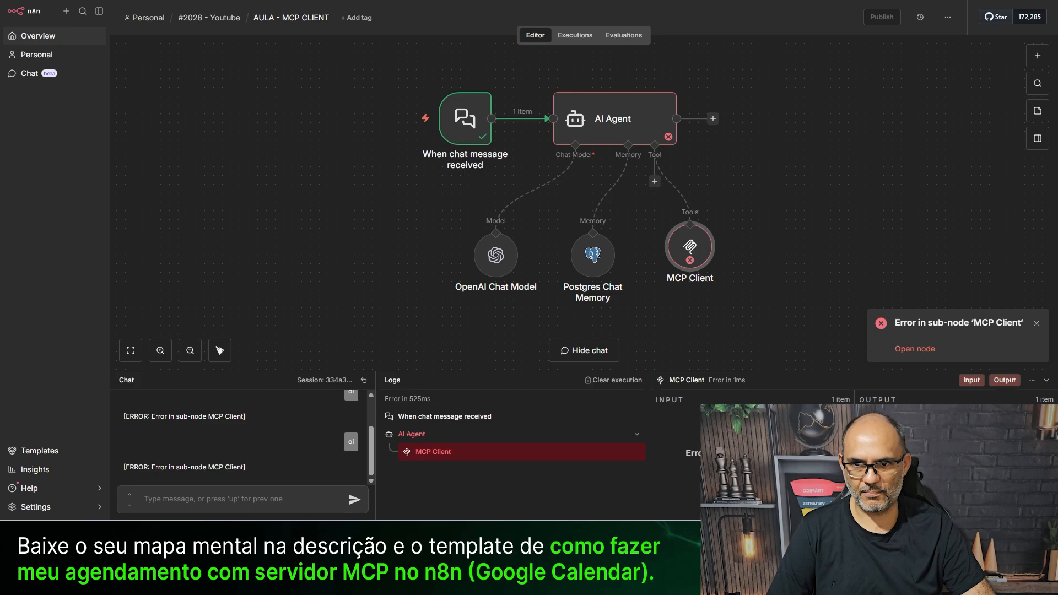
- Publish the AULA - MCP SERVE workflow with the default version name
{"action": "key", "text": "ctrl+Tab"}
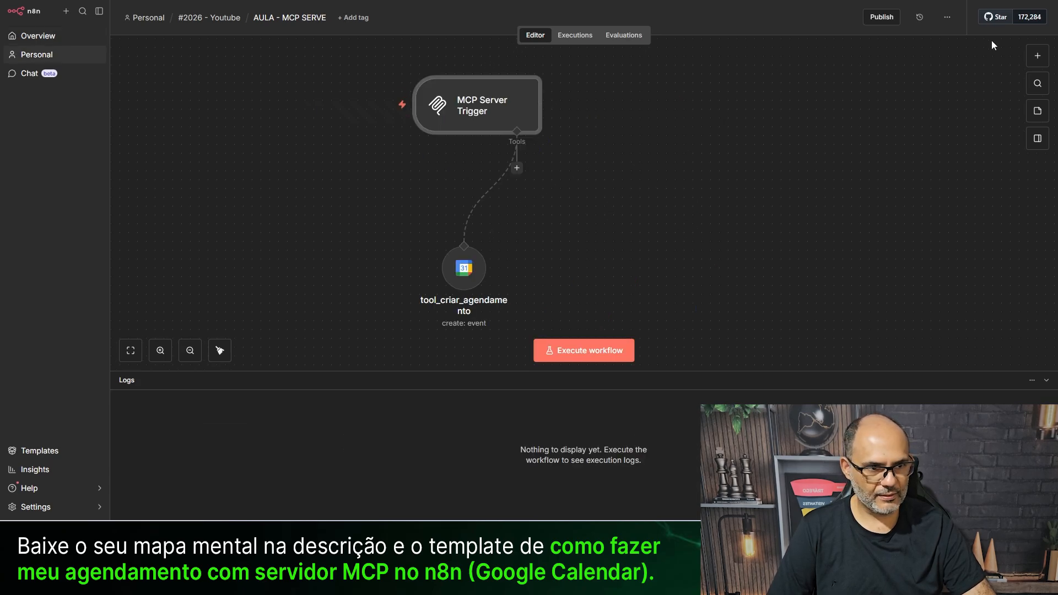
{"action": "left_click", "coordinate": [889, 19]}
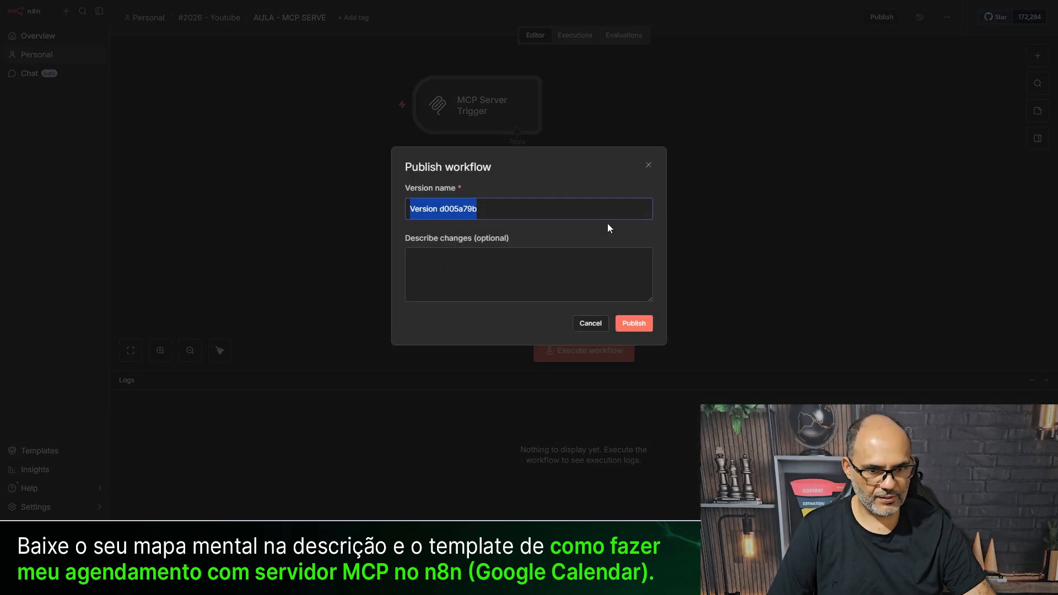
{"action": "left_click", "coordinate": [634, 325]}
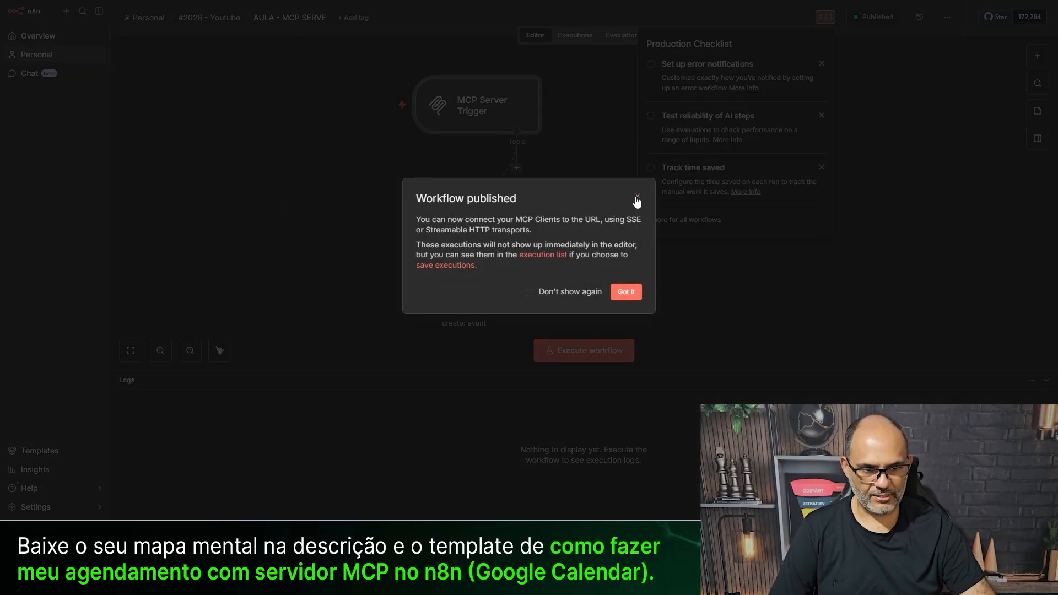
{"action": "left_click", "coordinate": [638, 197]}
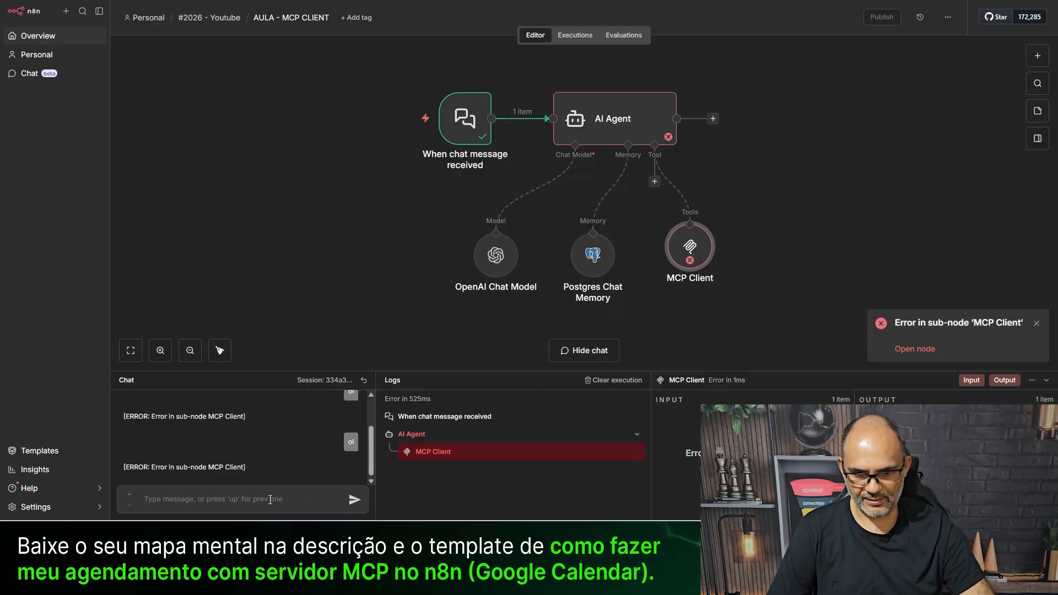
- Send 'oi' in the client chat and open the failing MCP Client node
{"action": "type", "text": "oi"}
{"action": "key", "text": "Return"}
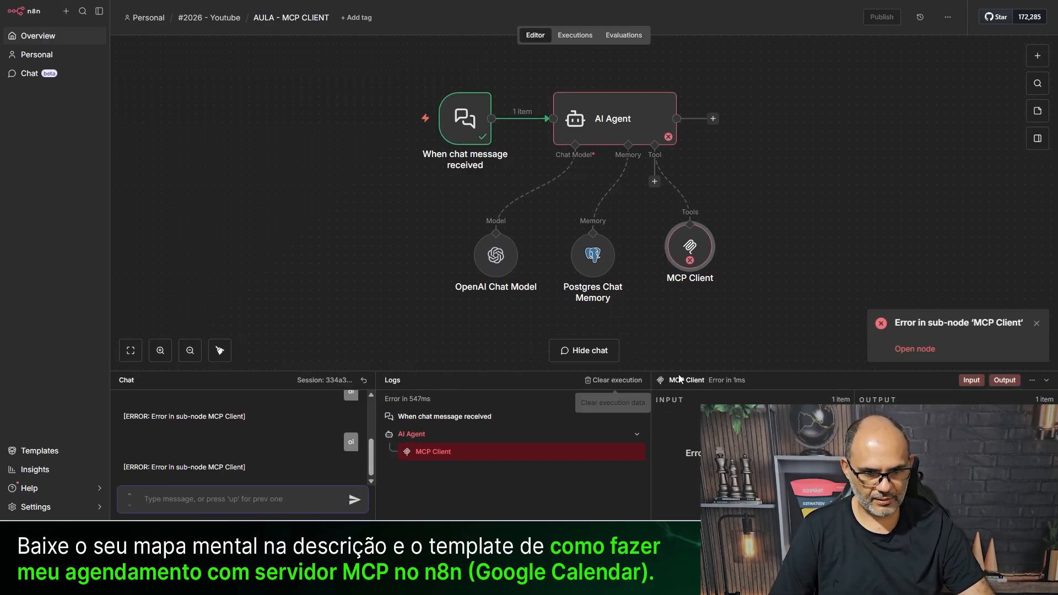
{"action": "double_click", "coordinate": [702, 239]}
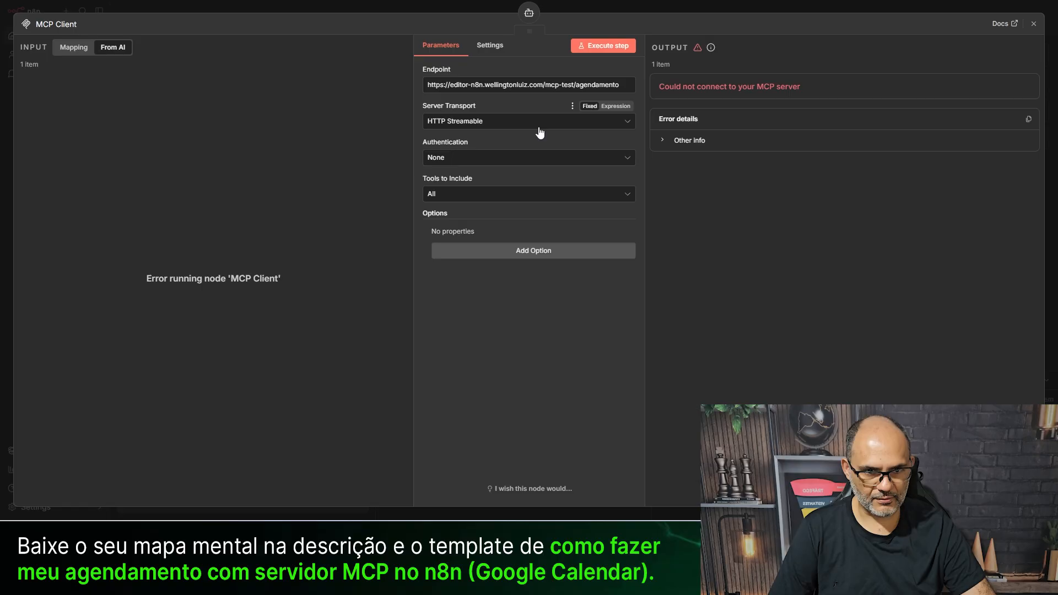
- Open the MCP Server Trigger and copy its Production URL
{"action": "key", "text": "ctrl+Tab"}
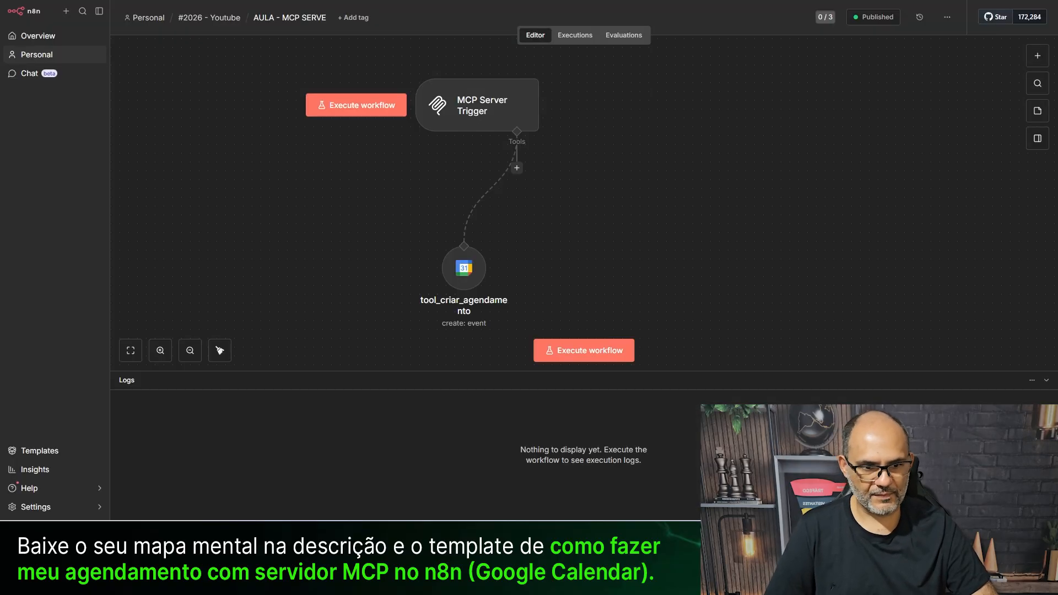
{"action": "left_click", "coordinate": [475, 114]}
{"action": "double_click", "coordinate": [475, 114]}
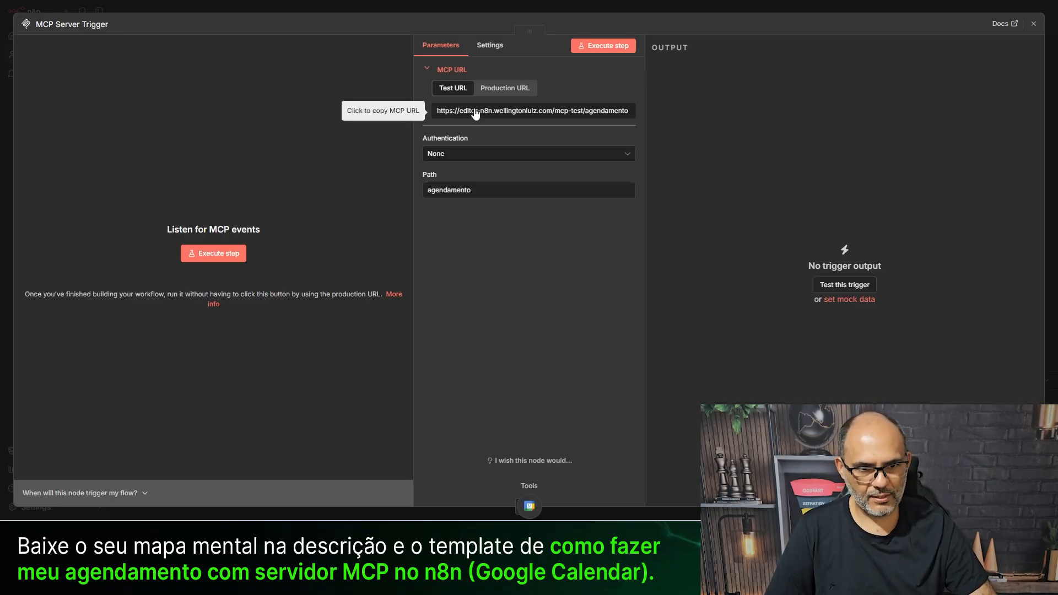
{"action": "left_click", "coordinate": [505, 88]}
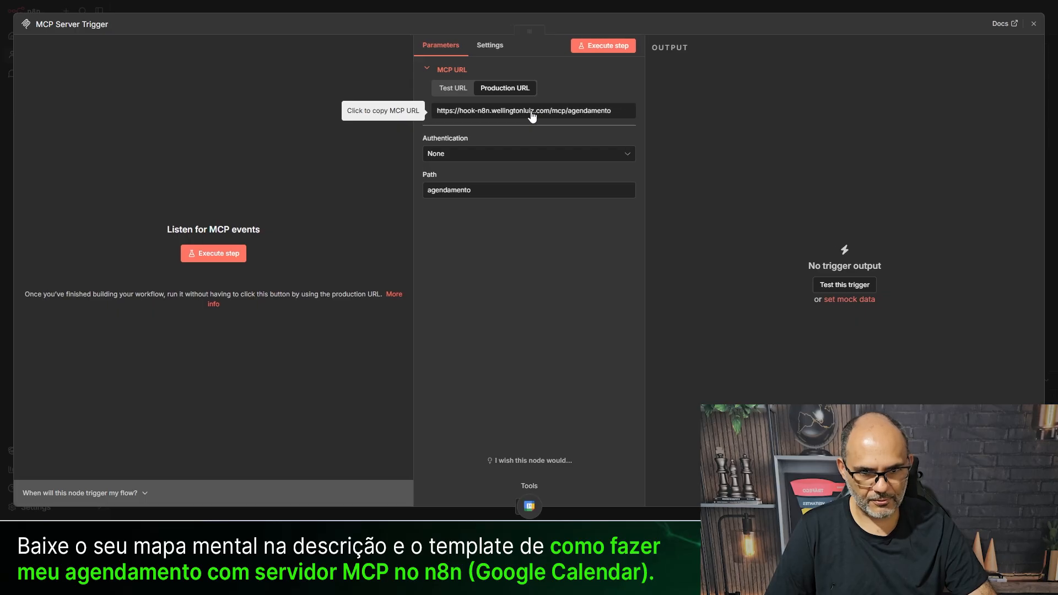
{"action": "left_click", "coordinate": [391, 10]}
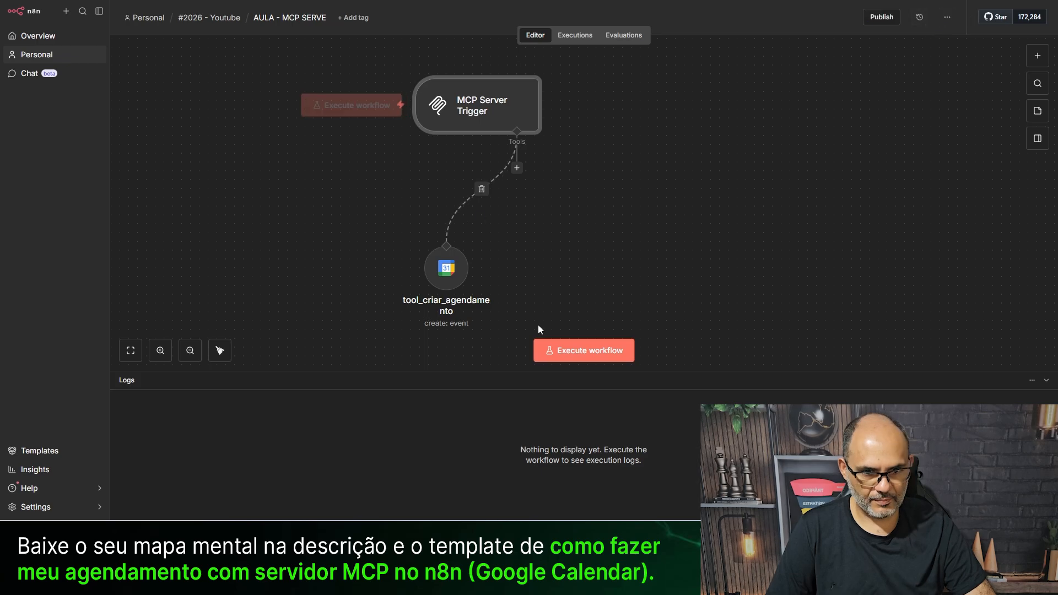
{"action": "double_click", "coordinate": [473, 100]}
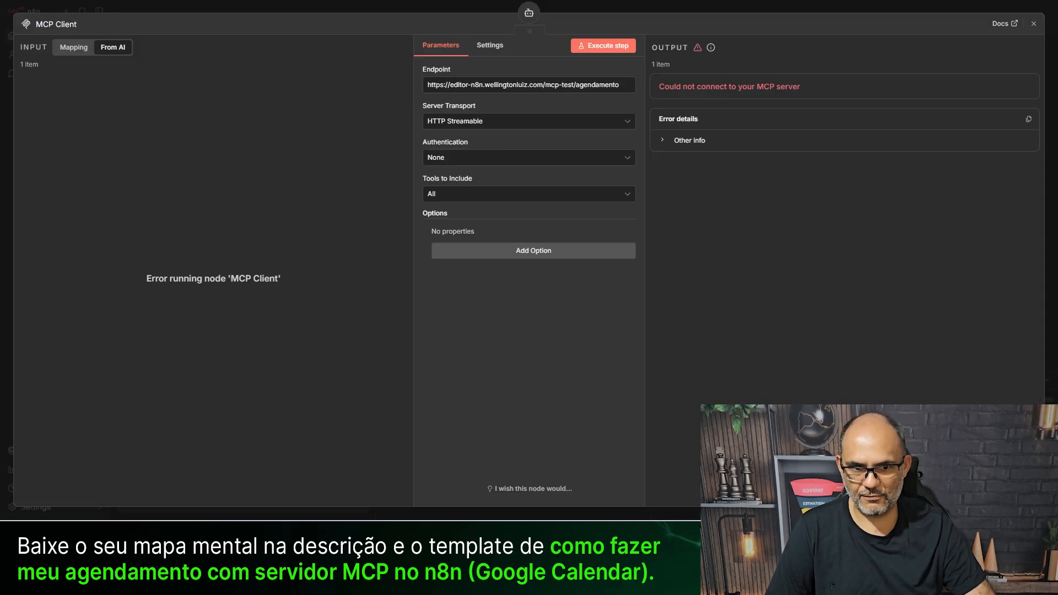
- Replace the MCP Client endpoint with the production /mcp/agendamento URL and test the connection
{"action": "key", "text": "ctrl+a"}
{"action": "key", "text": "ctrl+v"}
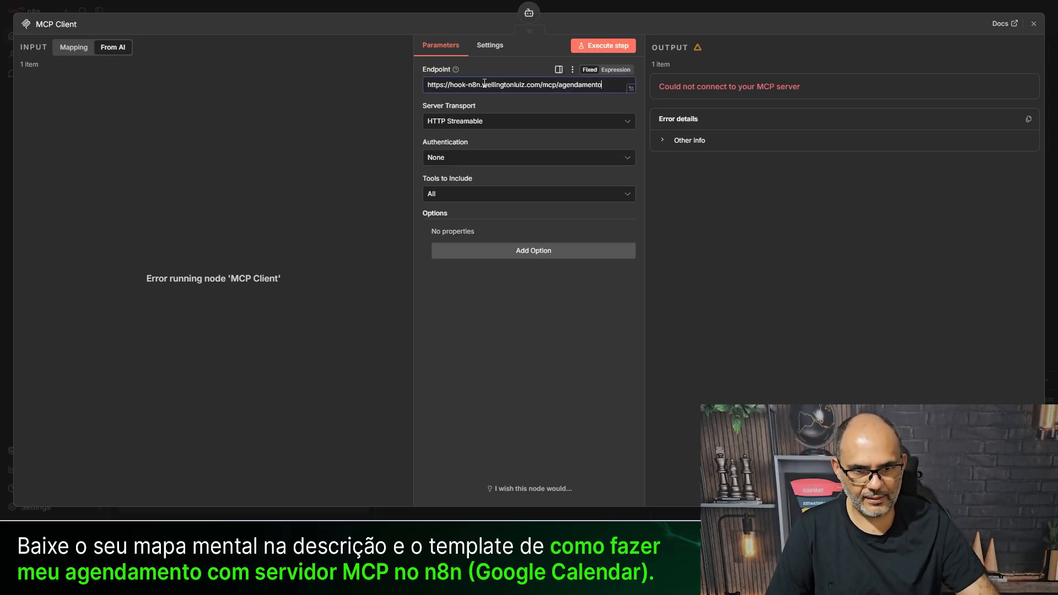
{"action": "left_click", "coordinate": [596, 46]}
{"action": "left_click", "coordinate": [659, 228]}
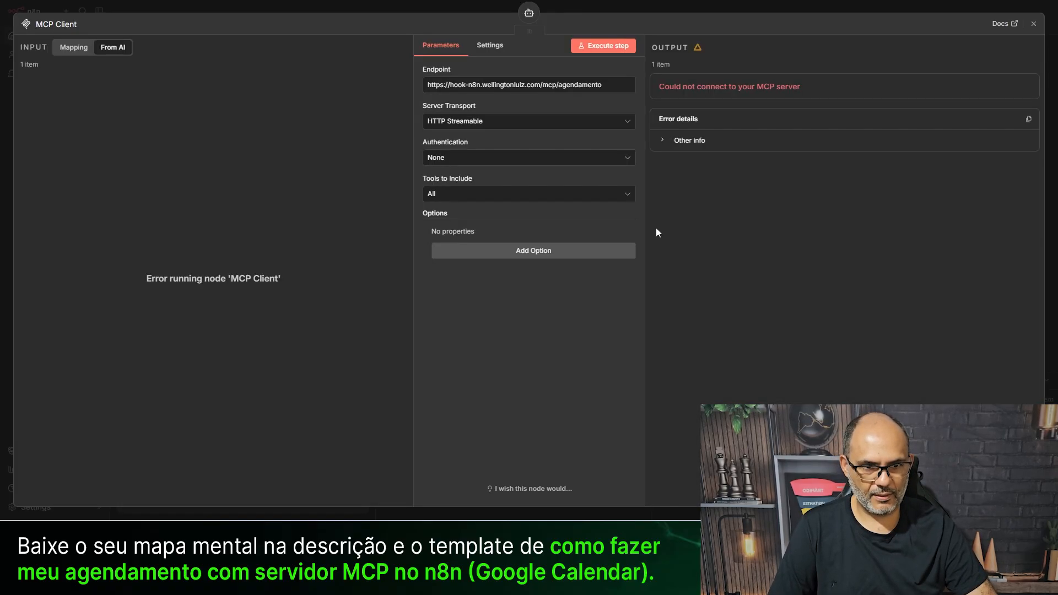
{"action": "left_click", "coordinate": [401, 6]}
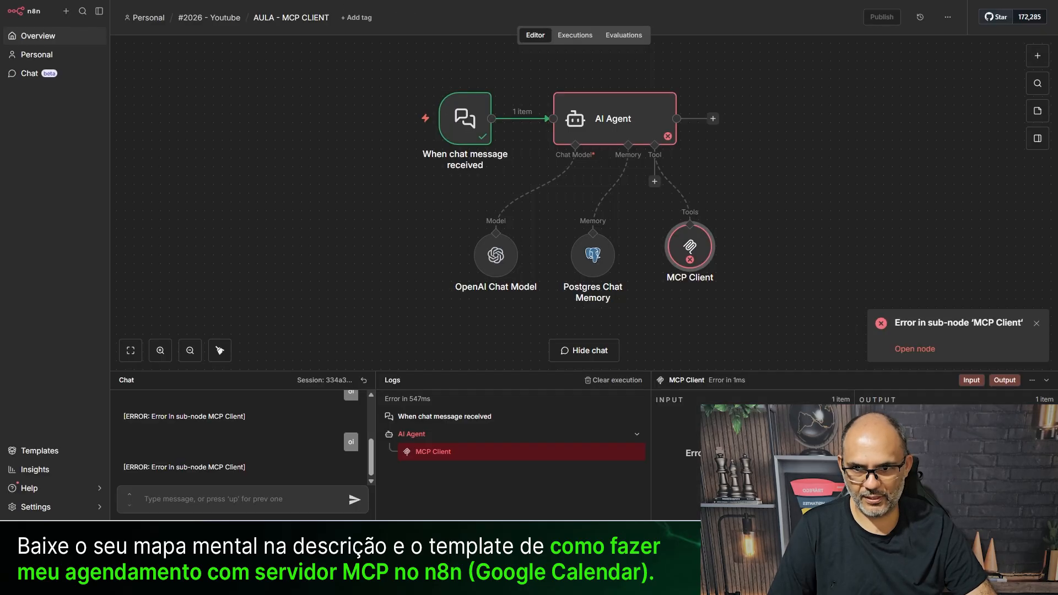
{"action": "left_click", "coordinate": [349, 1]}
- Publish a new version of the AULA - MCP SERVE workflow
{"action": "left_click", "coordinate": [887, 21]}
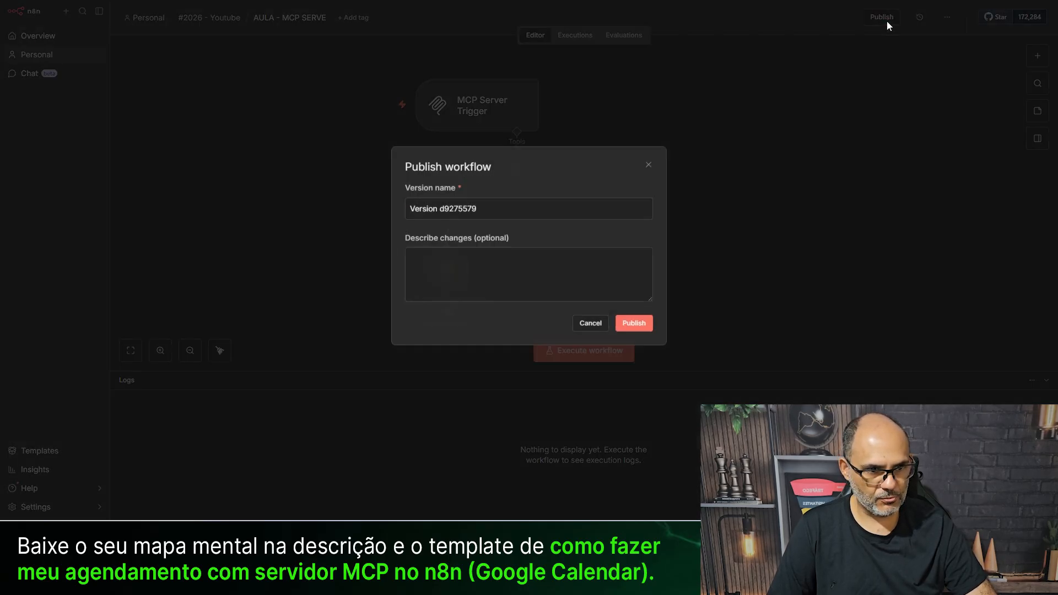
{"action": "left_click", "coordinate": [627, 326]}
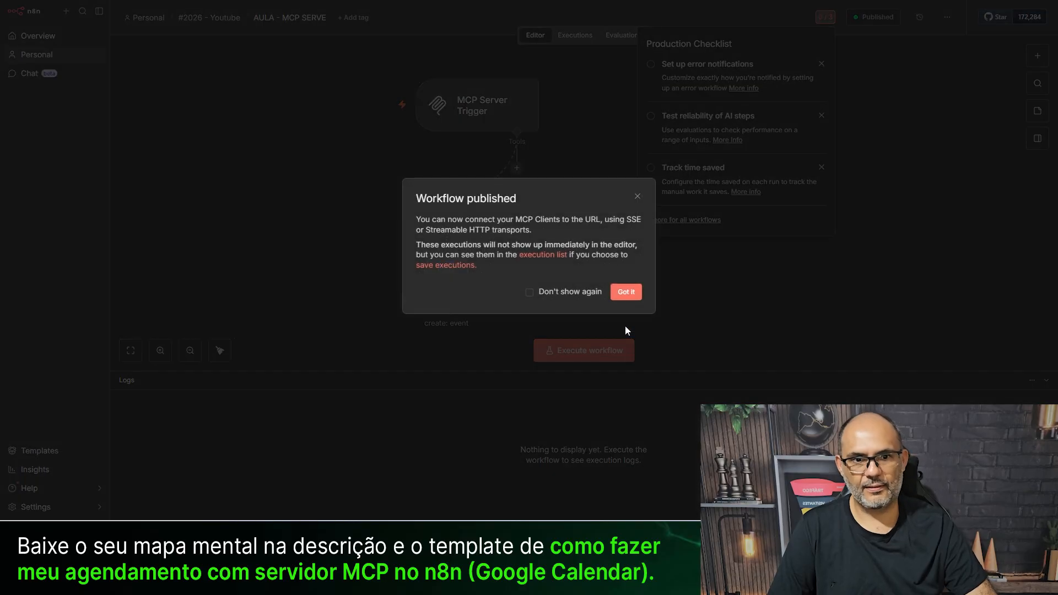
{"action": "left_click", "coordinate": [625, 292]}
{"action": "left_click", "coordinate": [160, 149]}
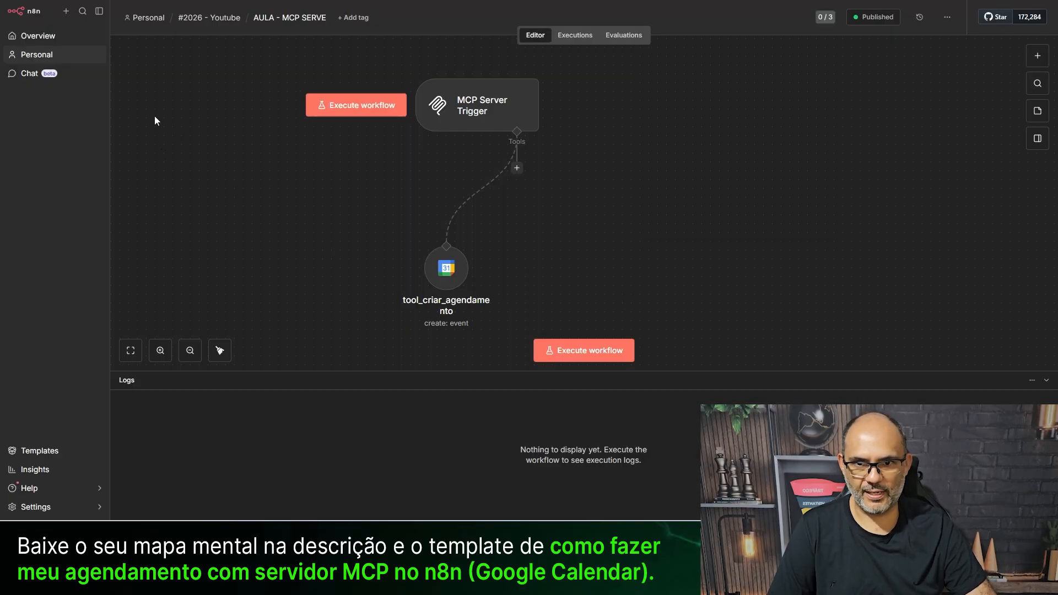
- Rerun the AI Agent step in MCP CLIENT and check its greeting reply
{"action": "left_click", "coordinate": [209, 1]}
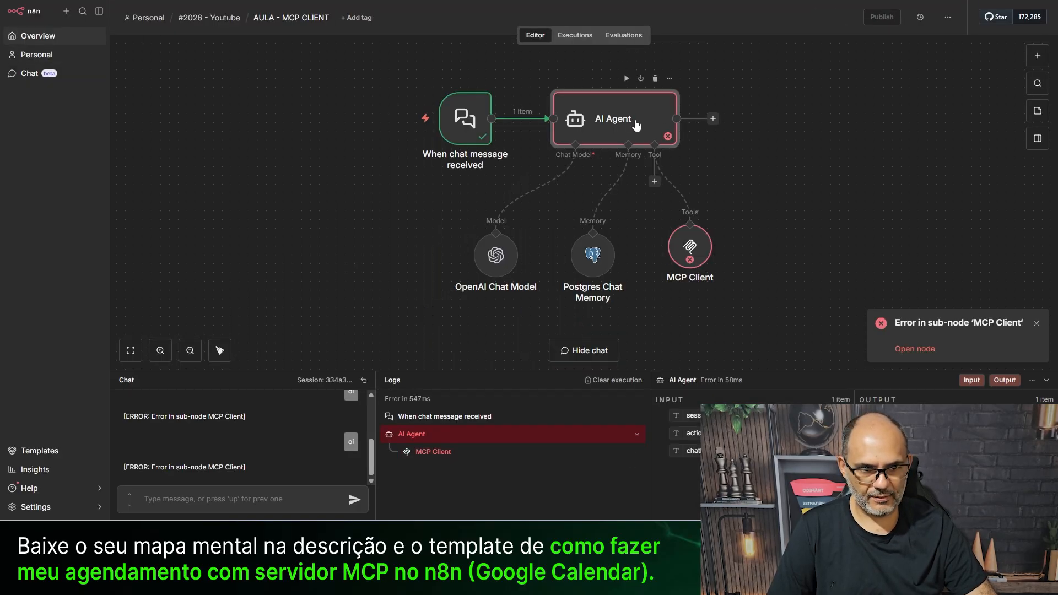
{"action": "double_click", "coordinate": [635, 124]}
{"action": "left_click", "coordinate": [595, 49]}
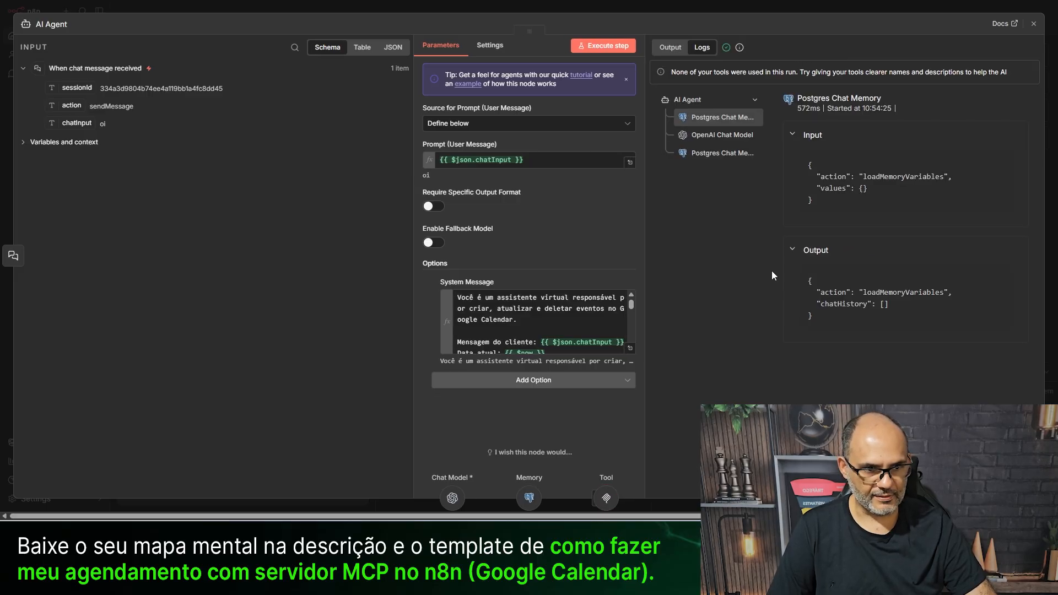
{"action": "left_click", "coordinate": [670, 48]}
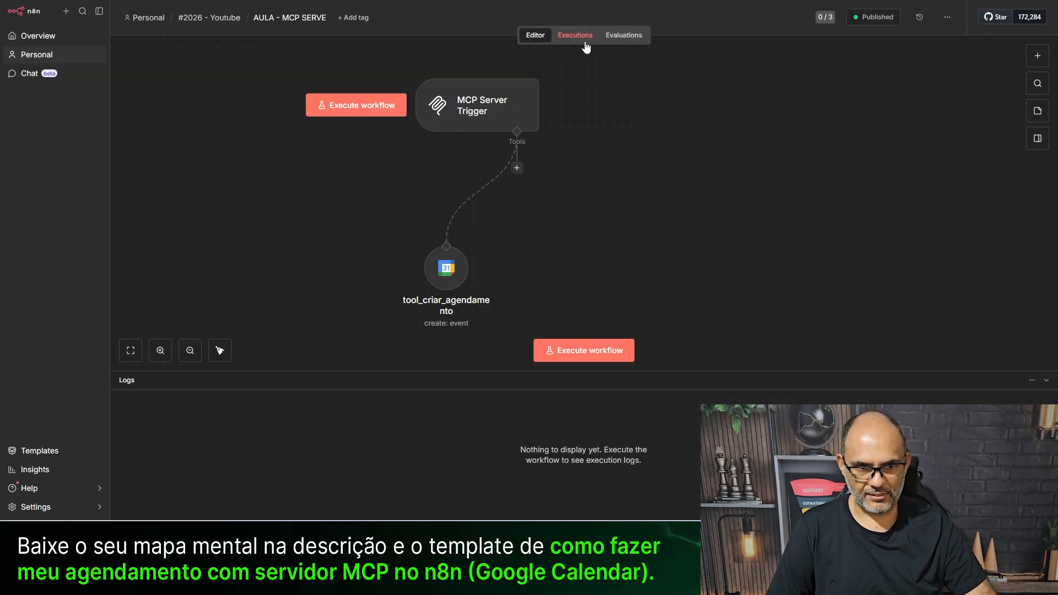
{"action": "left_click", "coordinate": [573, 42]}
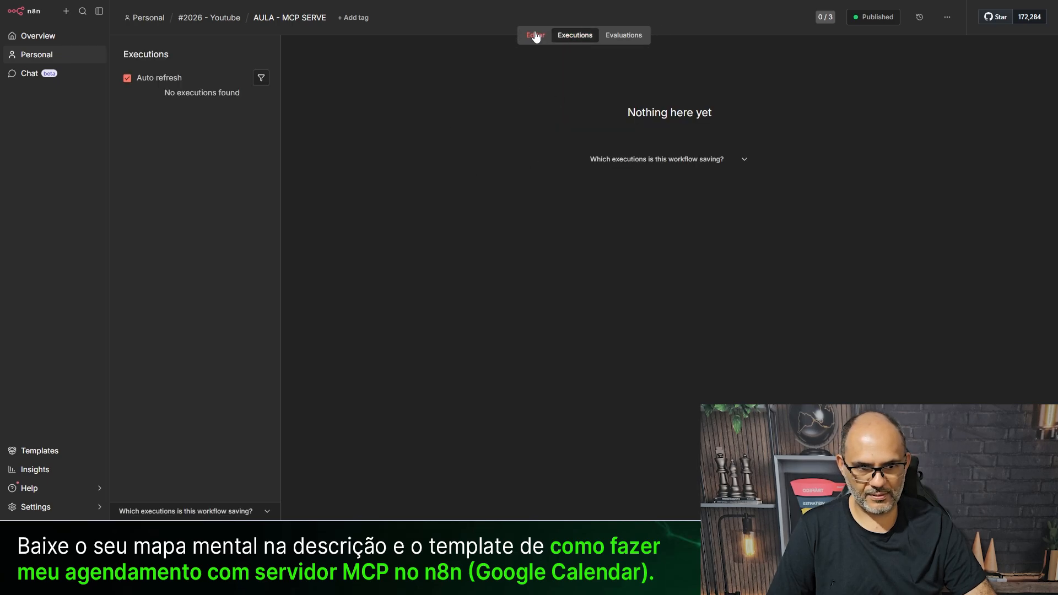
{"action": "left_click", "coordinate": [532, 42]}
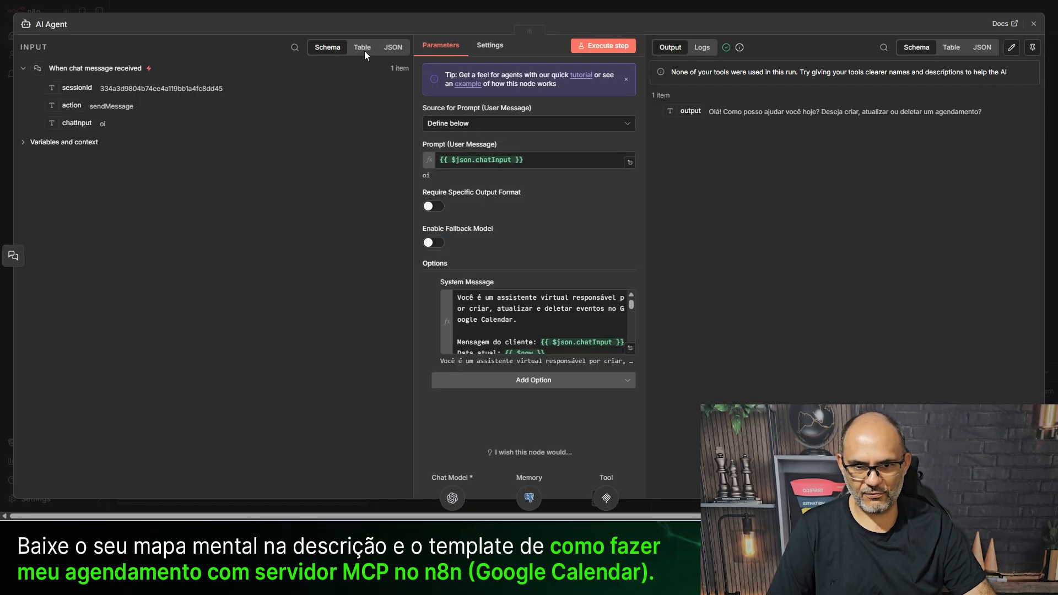
{"action": "left_click", "coordinate": [325, 13]}
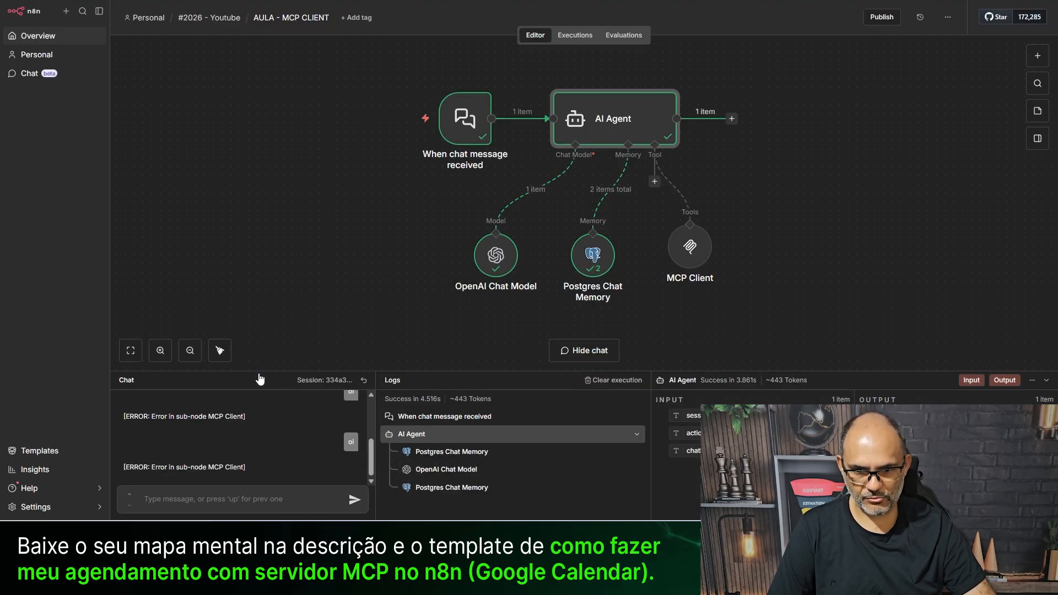
- Reset the chat session and send 'olá queria agendar para amanha as 13h'
{"action": "left_click_drag", "start_coordinate": [259, 371], "coordinate": [260, 253]}
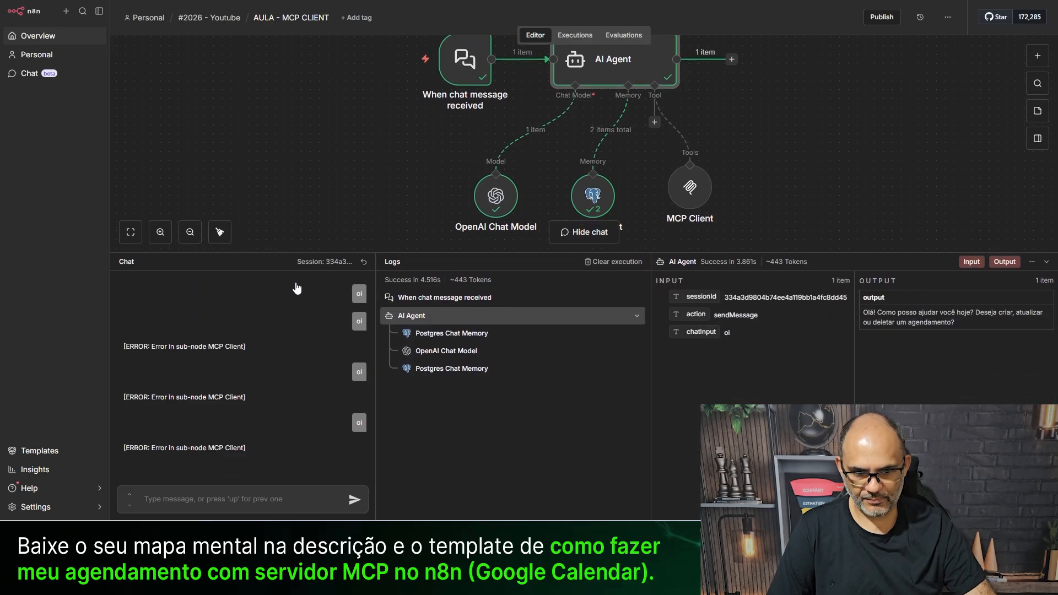
{"action": "left_click", "coordinate": [364, 263]}
{"action": "type", "text": "olá queri"}
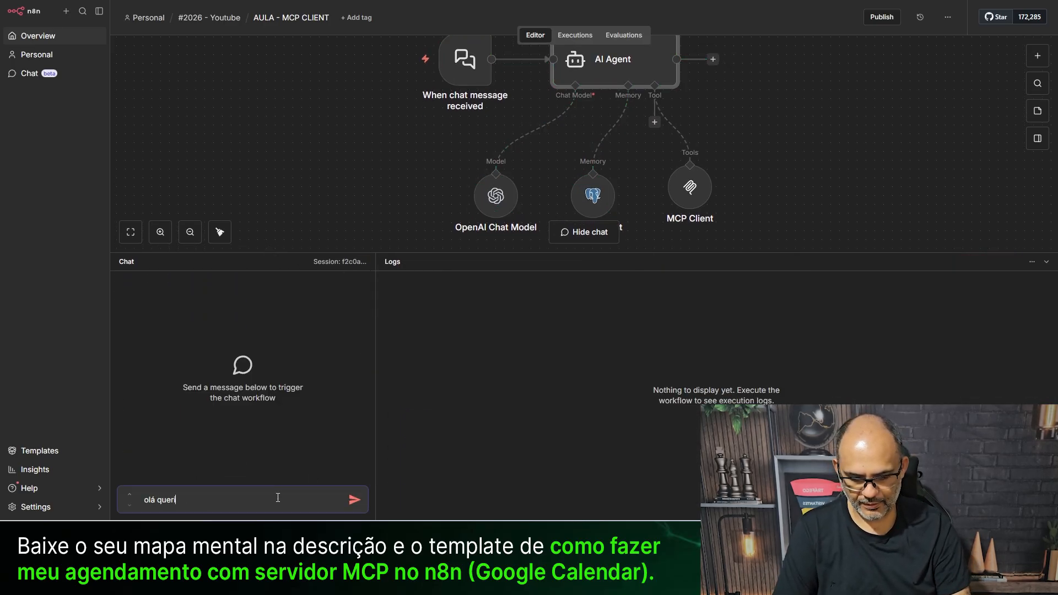
{"action": "type", "text": "a agendar para amanha as"}
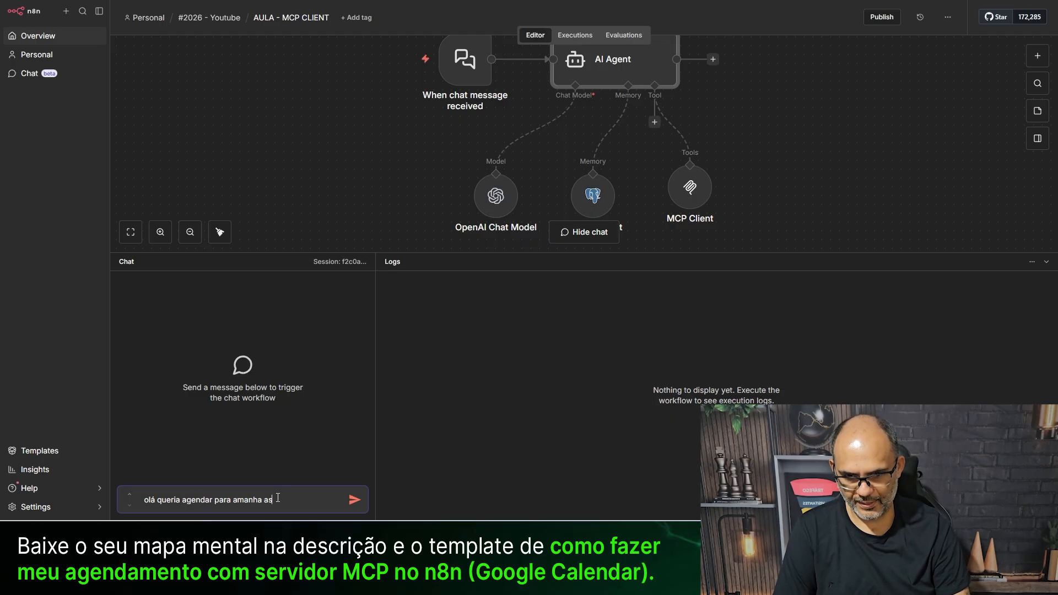
{"action": "type", "text": " 13h"}
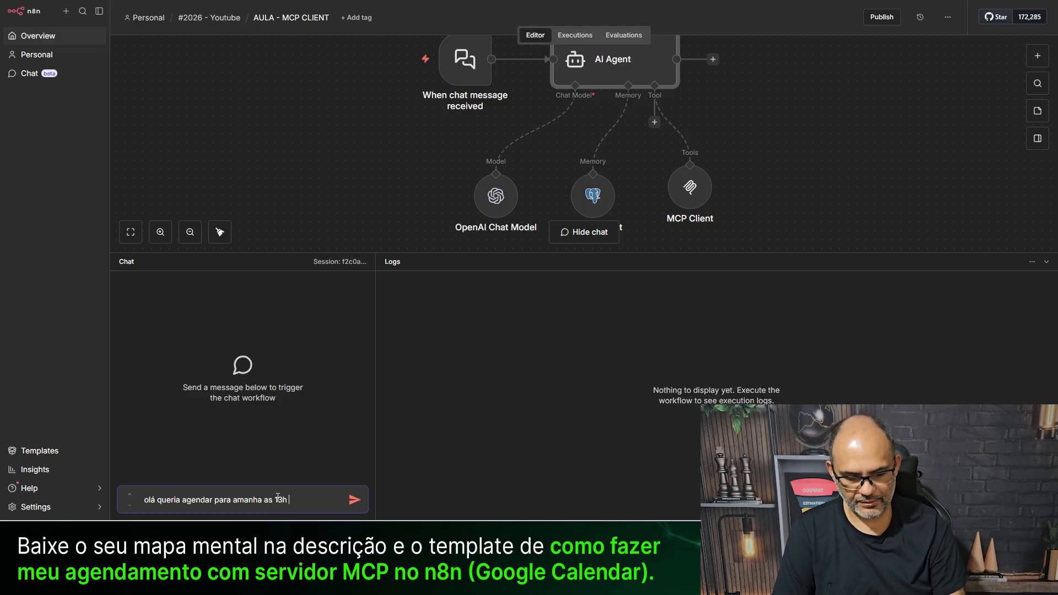
{"action": "key", "text": "Return"}
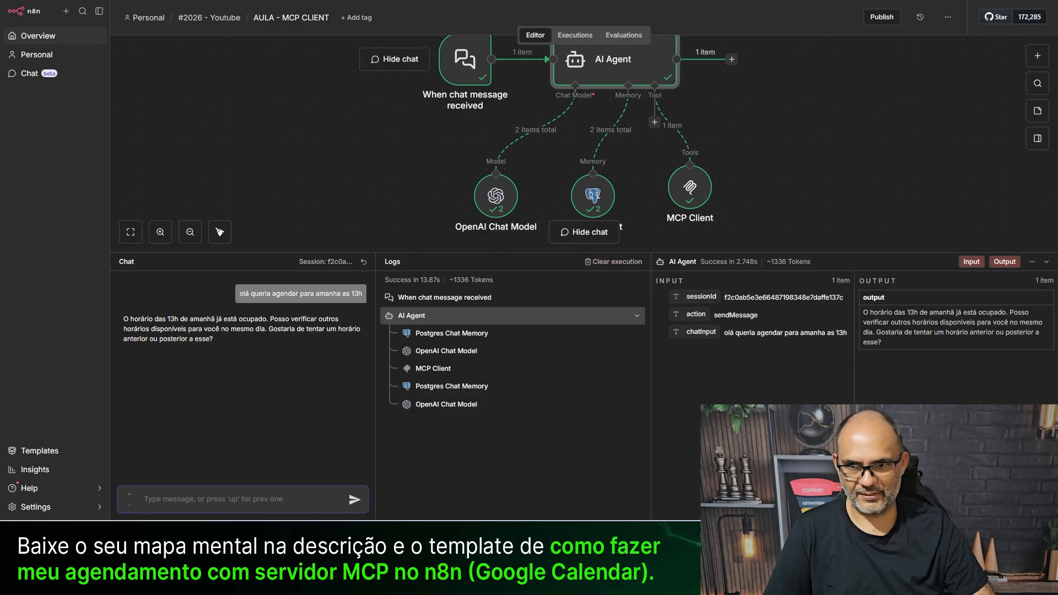
- Inspect tool_criar_agendamento's 13:00–14:00 'Teste' event data in the server's executions
{"action": "left_click", "coordinate": [270, 0]}
{"action": "left_click", "coordinate": [574, 35]}
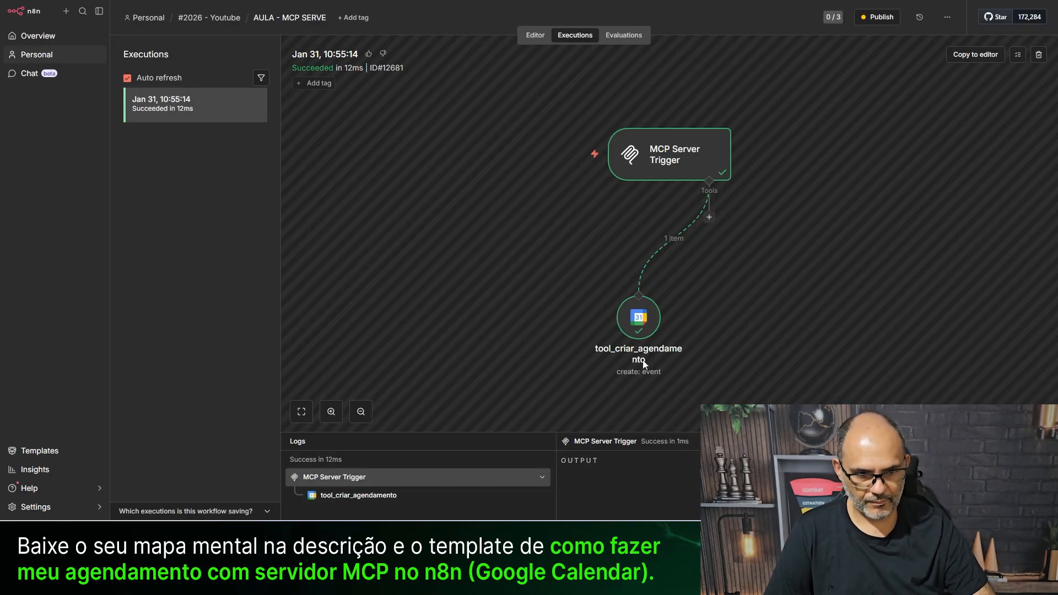
{"action": "left_click", "coordinate": [633, 328]}
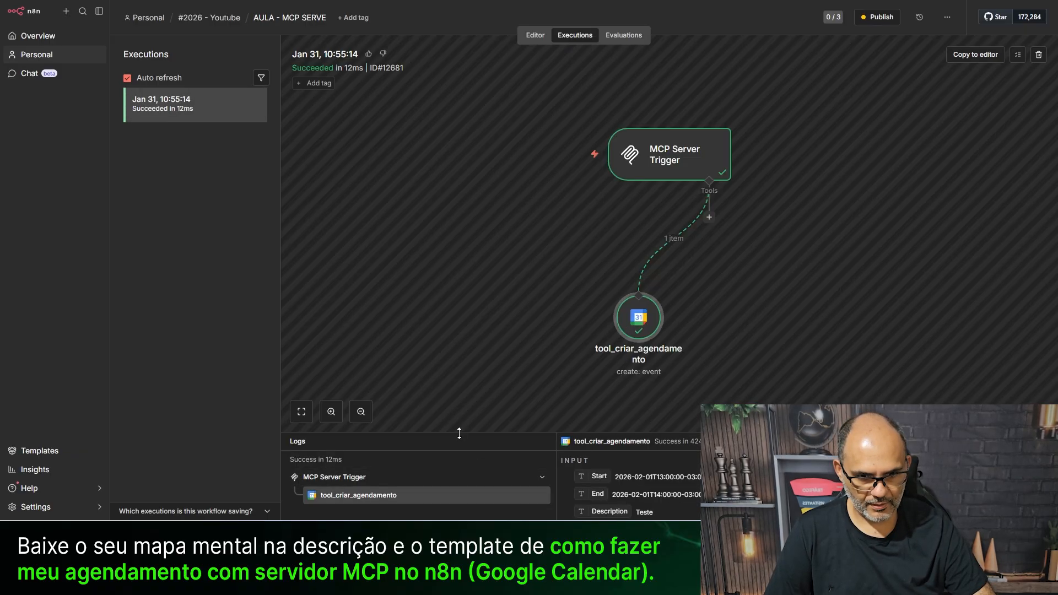
{"action": "left_click_drag", "start_coordinate": [459, 434], "coordinate": [459, 271]}
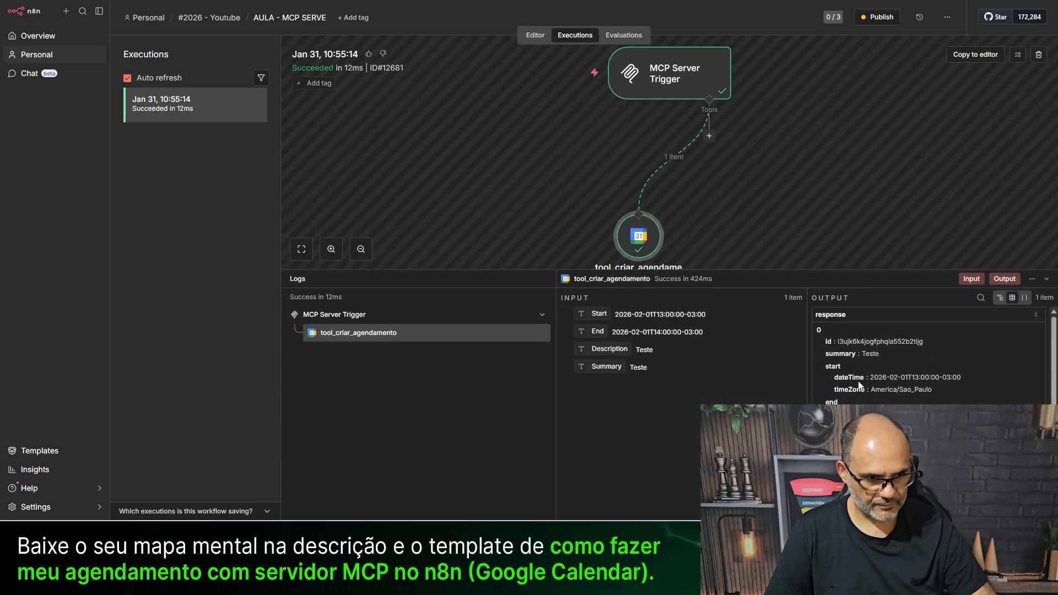
{"action": "left_click", "coordinate": [524, 36]}
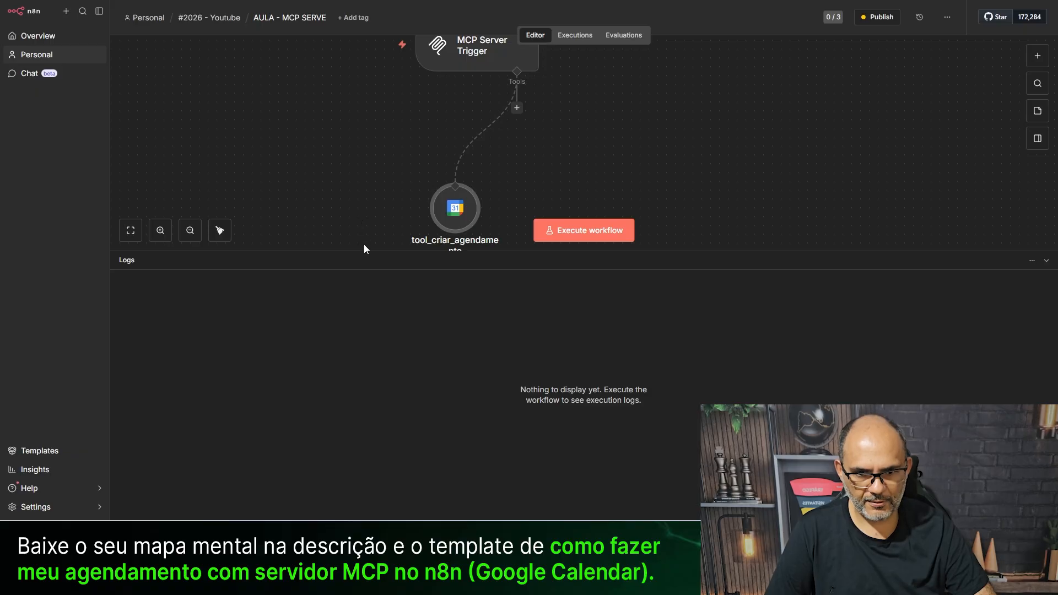
- Enlarge the canvas, cancel publishing and unpublish the MCP server workflow
{"action": "left_click_drag", "start_coordinate": [367, 251], "coordinate": [390, 342]}
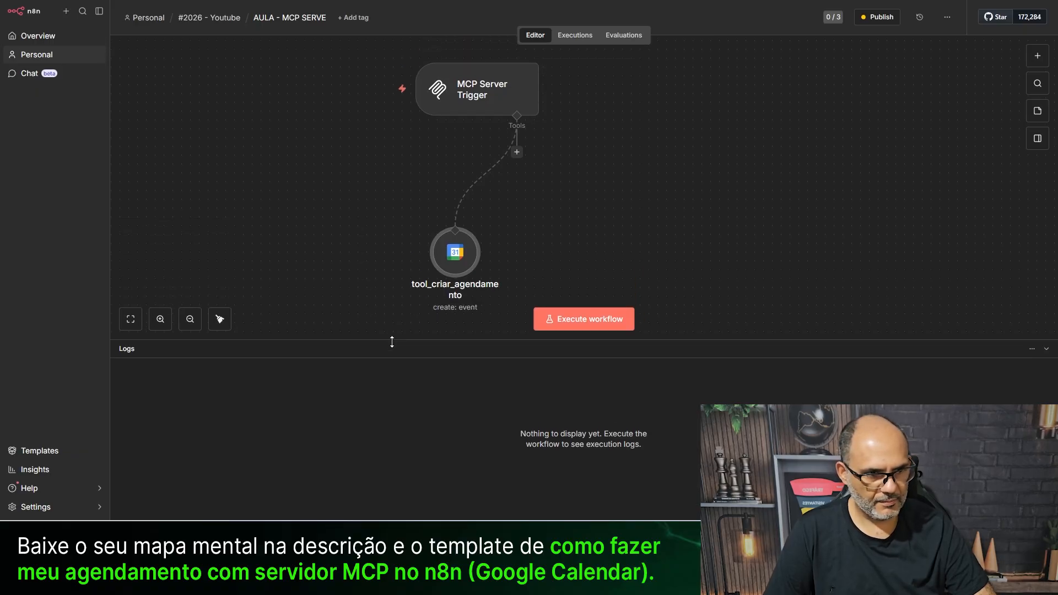
{"action": "left_click", "coordinate": [884, 17]}
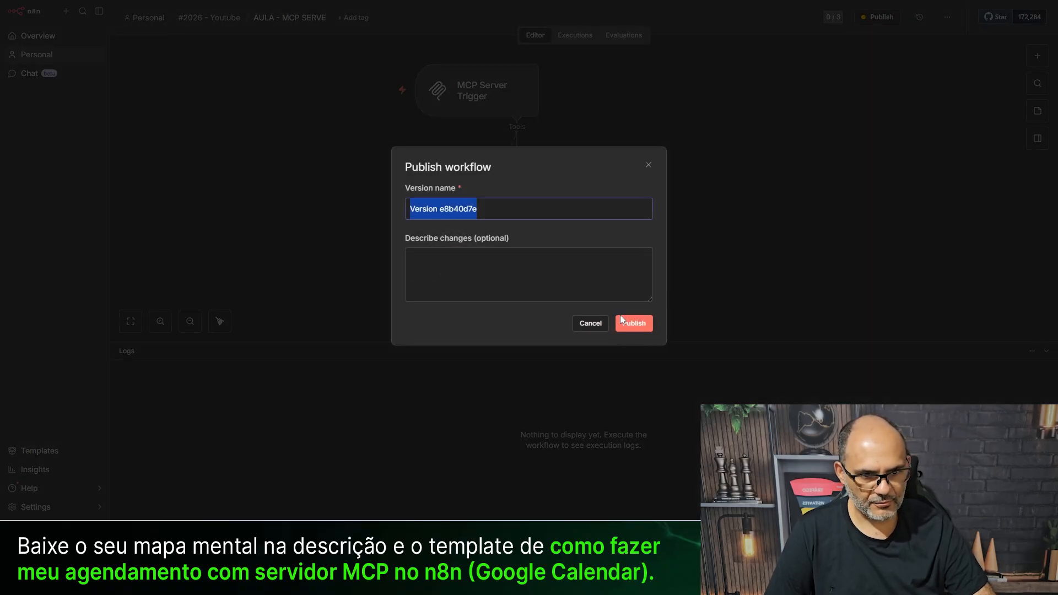
{"action": "left_click", "coordinate": [648, 165]}
{"action": "left_click", "coordinate": [946, 17]}
{"action": "left_click", "coordinate": [930, 181]}
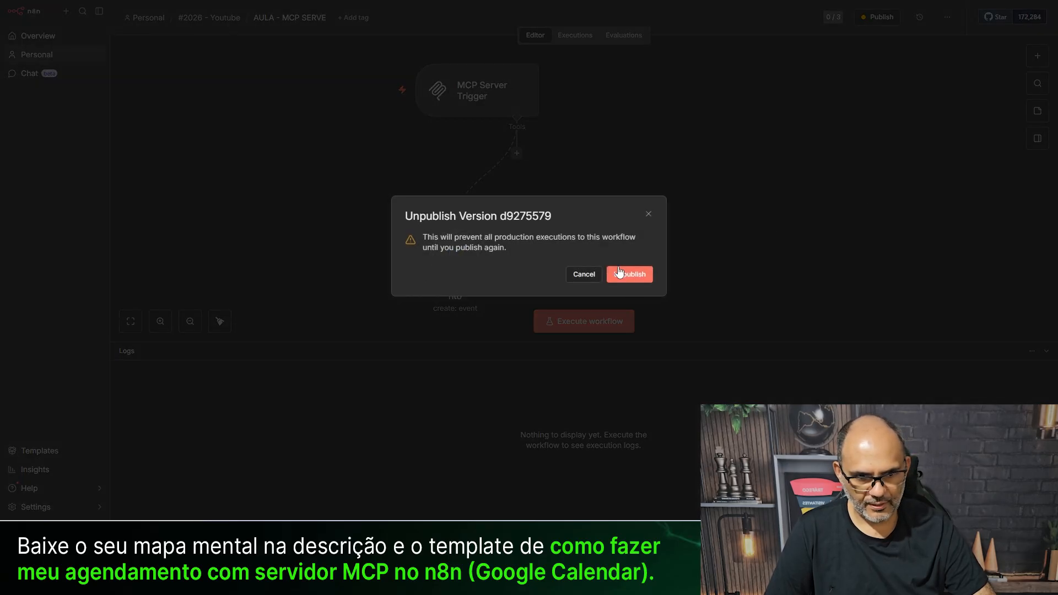
{"action": "left_click", "coordinate": [625, 276]}
- Describe the create-event tool's Start as the appointment 'data e horário', and copy it to End prefixed 'fim'
{"action": "double_click", "coordinate": [447, 263]}
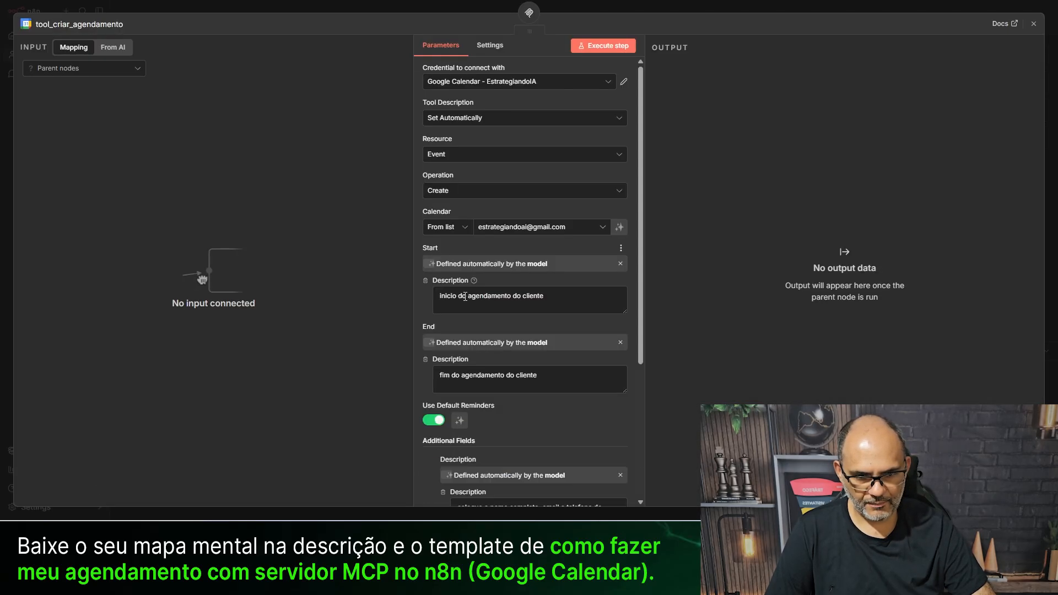
{"action": "left_click", "coordinate": [464, 304]}
{"action": "type", "text": "data e horário"}
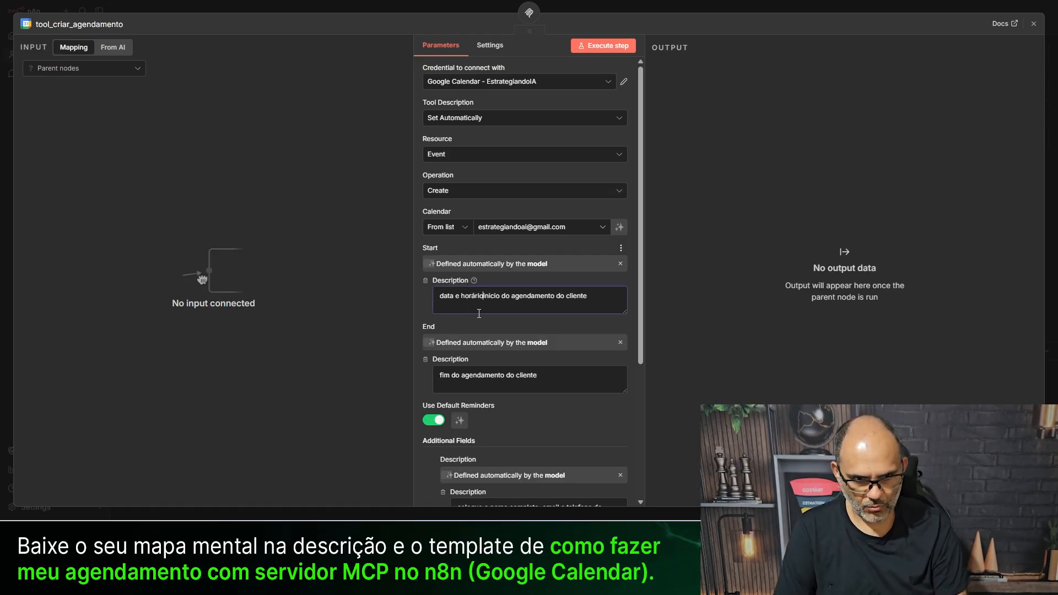
{"action": "key", "text": "Delete"}
{"action": "key", "text": "Delete"}
{"action": "key", "text": "Delete"}
{"action": "key", "text": "Delete"}
{"action": "key", "text": "Delete"}
{"action": "key", "text": "Delete"}
{"action": "key", "text": "Delete"}
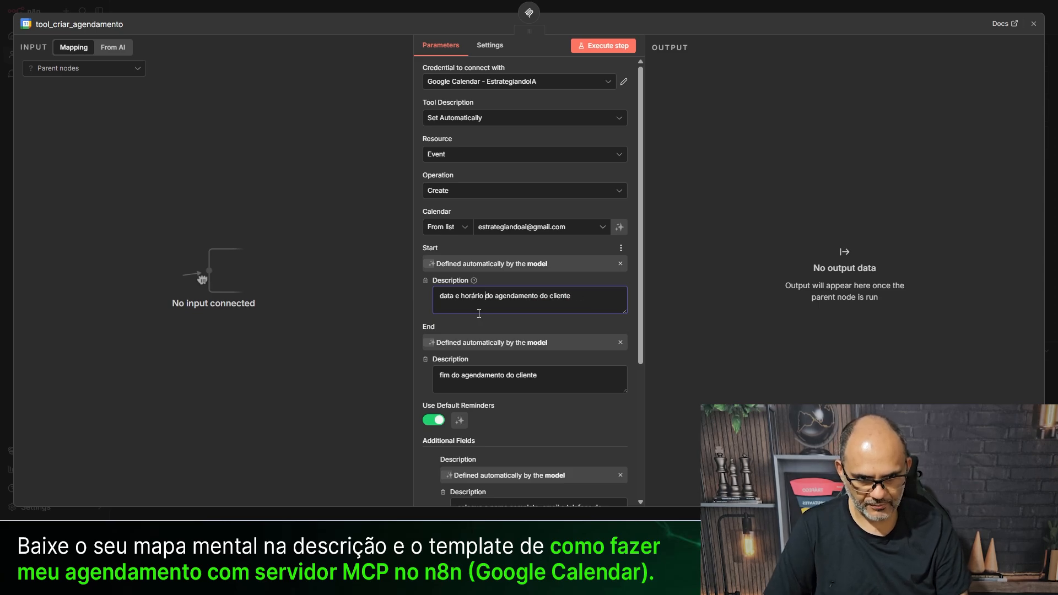
{"action": "key", "text": "ctrl+a"}
{"action": "key", "text": "ctrl+c"}
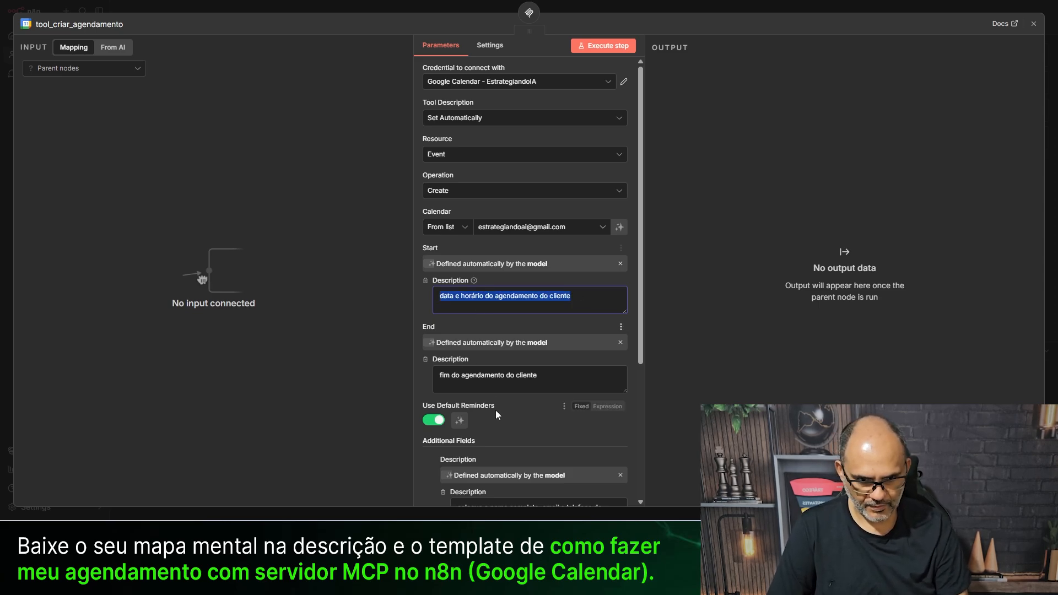
{"action": "left_click", "coordinate": [553, 376]}
{"action": "key", "text": "ctrl+a"}
{"action": "key", "text": "ctrl+v"}
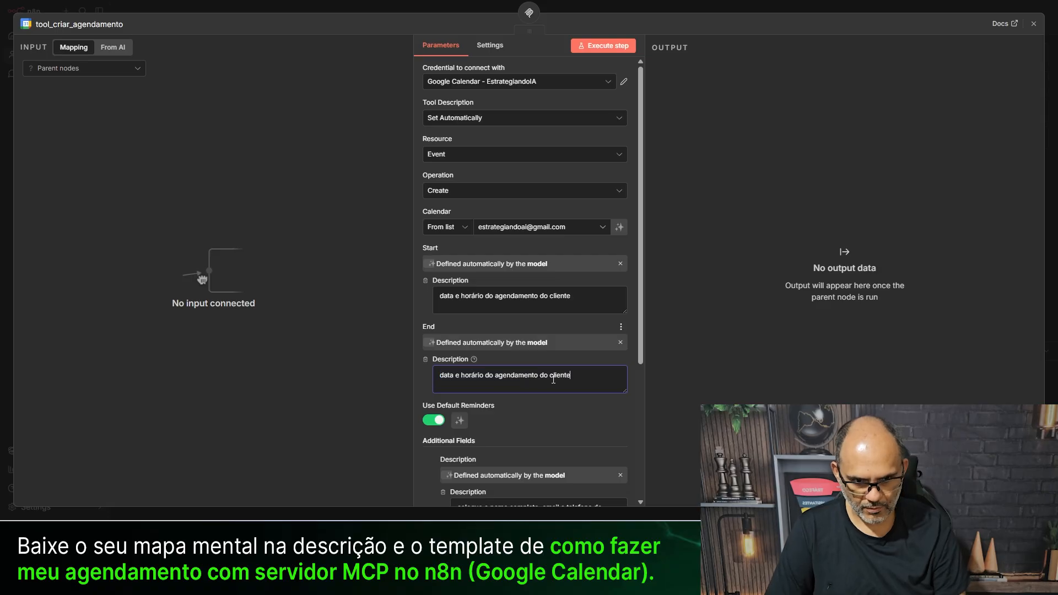
{"action": "key", "text": "Home"}
{"action": "type", "text": "fim"}
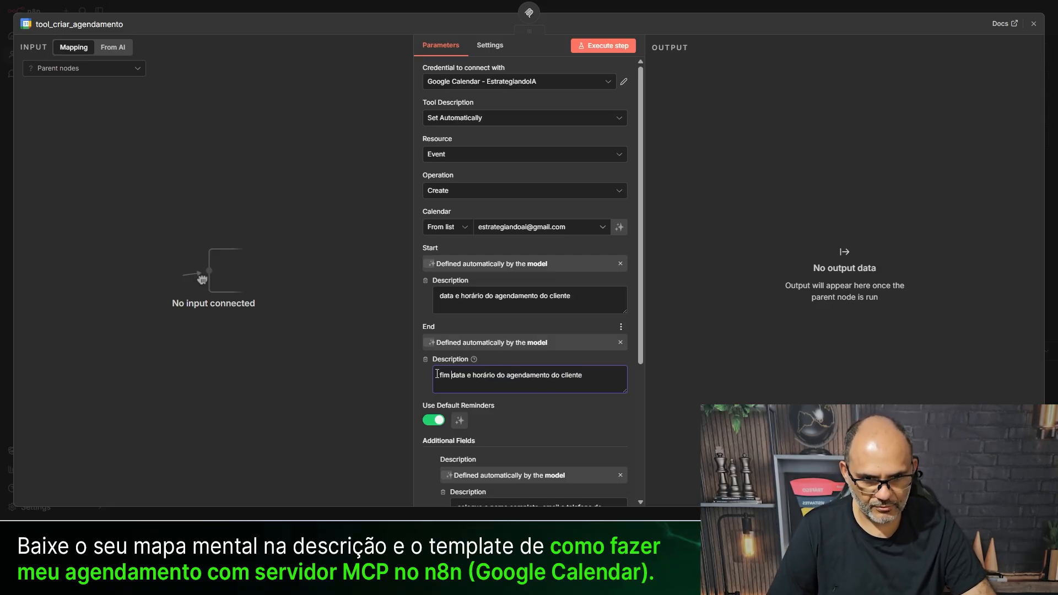
- Close the tool settings and republish the updated server workflow
{"action": "left_click", "coordinate": [442, 6]}
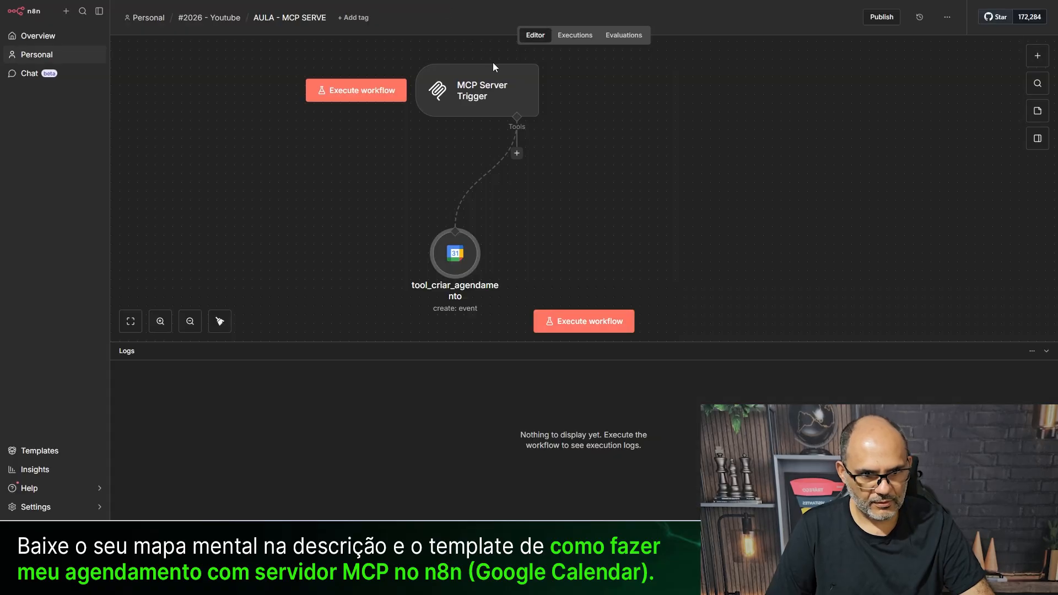
{"action": "left_click", "coordinate": [881, 17]}
{"action": "left_click", "coordinate": [634, 325]}
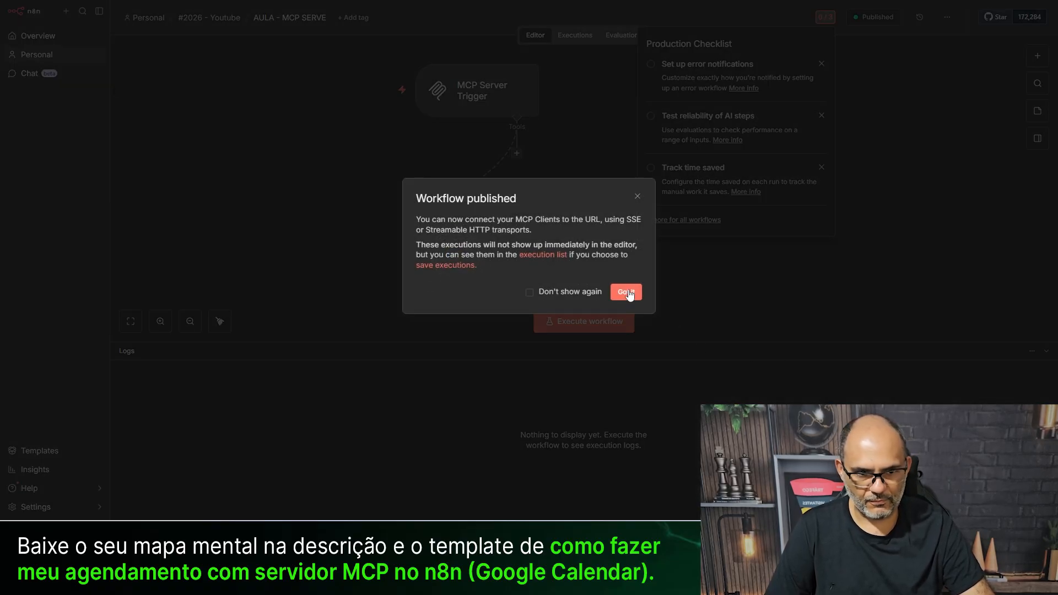
{"action": "left_click", "coordinate": [622, 294]}
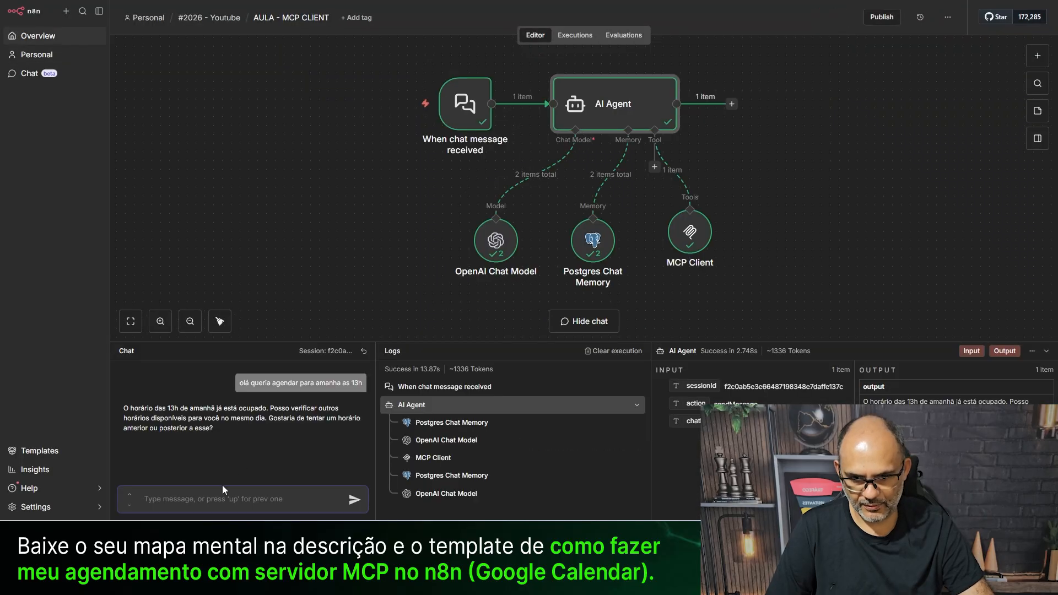
- Resend the 13h booking request, then ask the agent for an appointment tomorrow at 14h
{"action": "left_click", "coordinate": [361, 374]}
{"action": "left_click", "coordinate": [355, 501]}
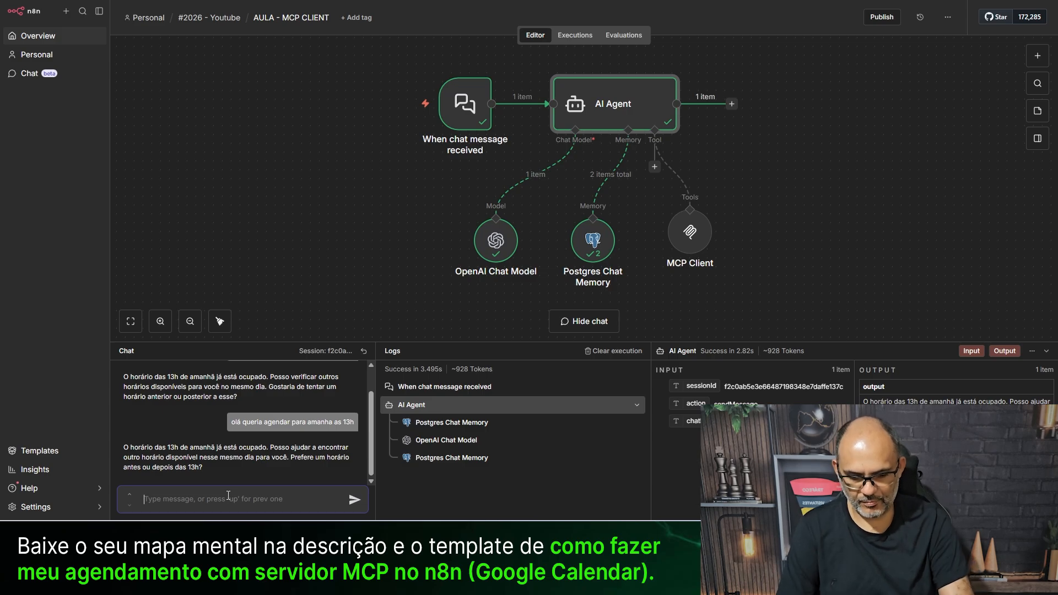
{"action": "type", "text": "pode ser amanha as 14h"}
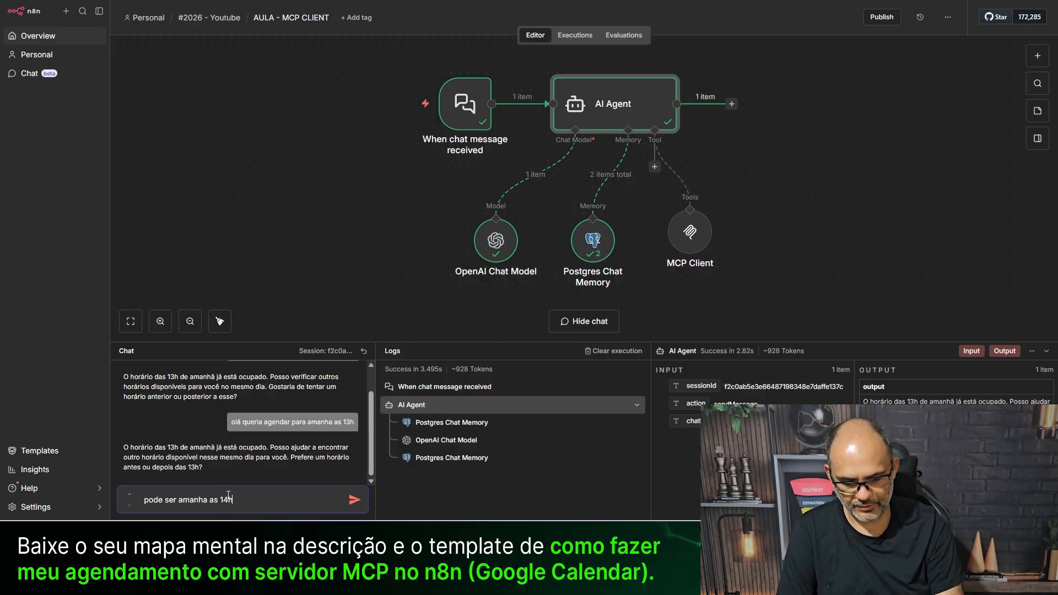
{"action": "key", "text": "Return"}
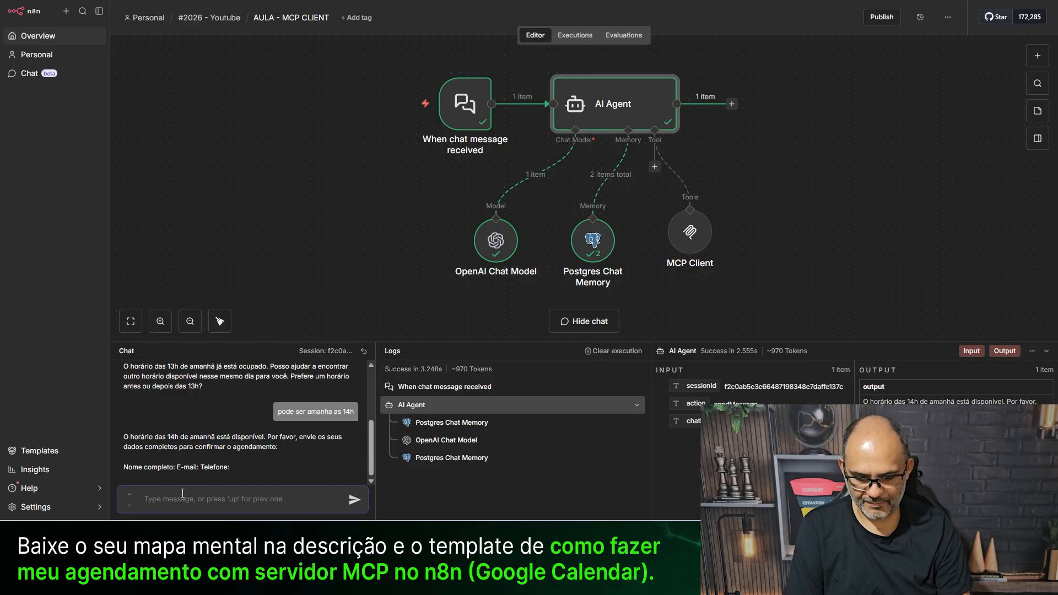
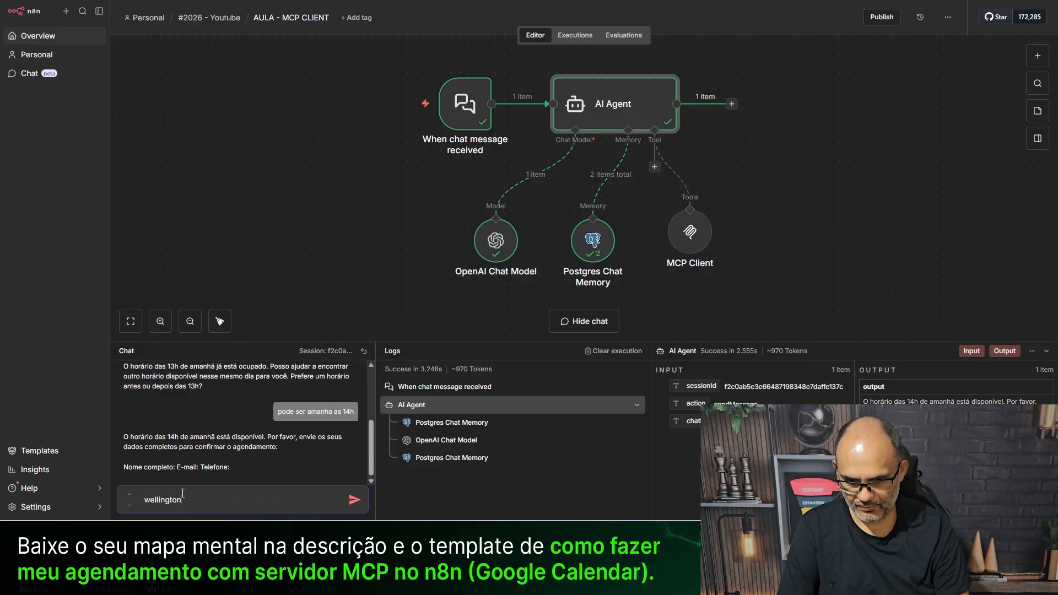
- Reply with the client's full name, e-mail address and phone number on separate lines
{"action": "key", "text": "shift+Return"}
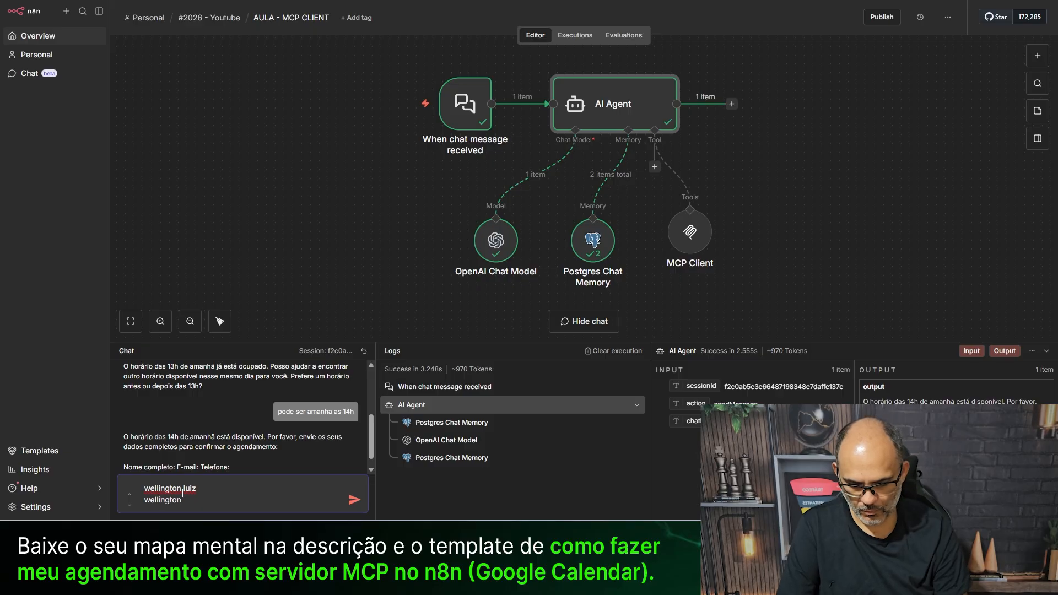
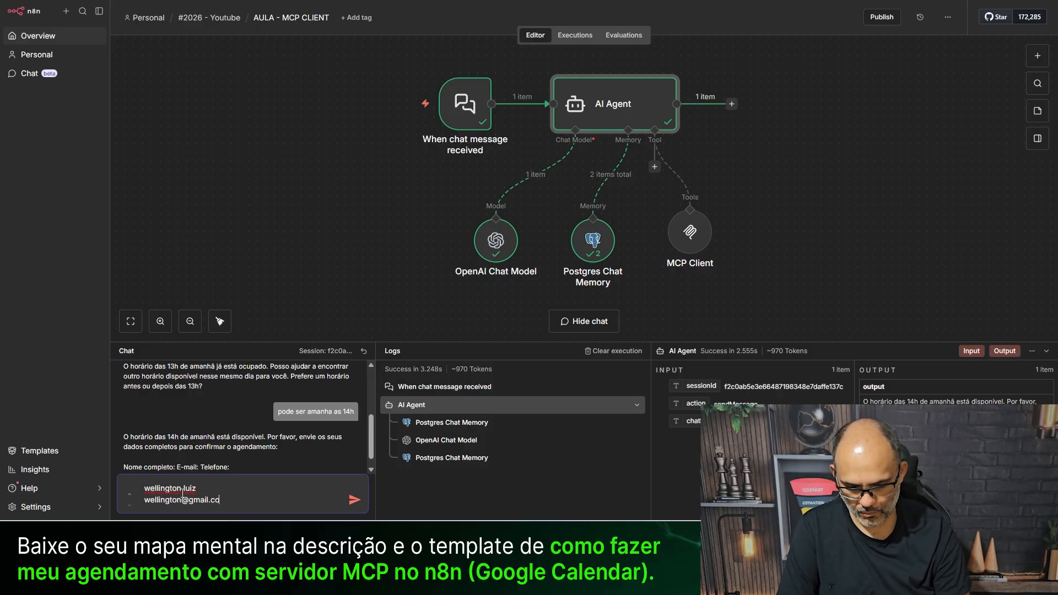
{"action": "key", "text": "shift+Return"}
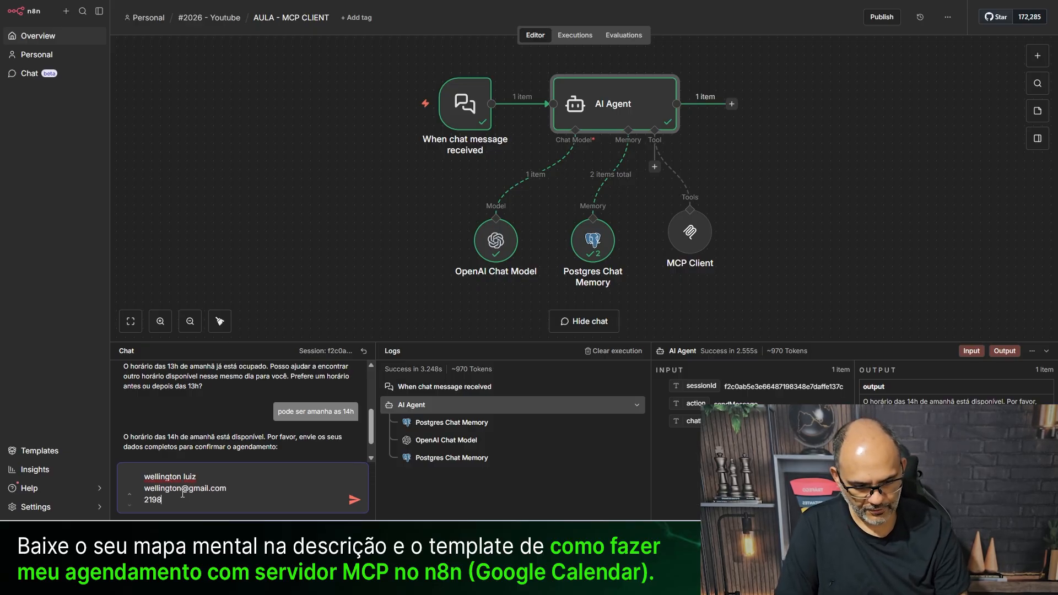
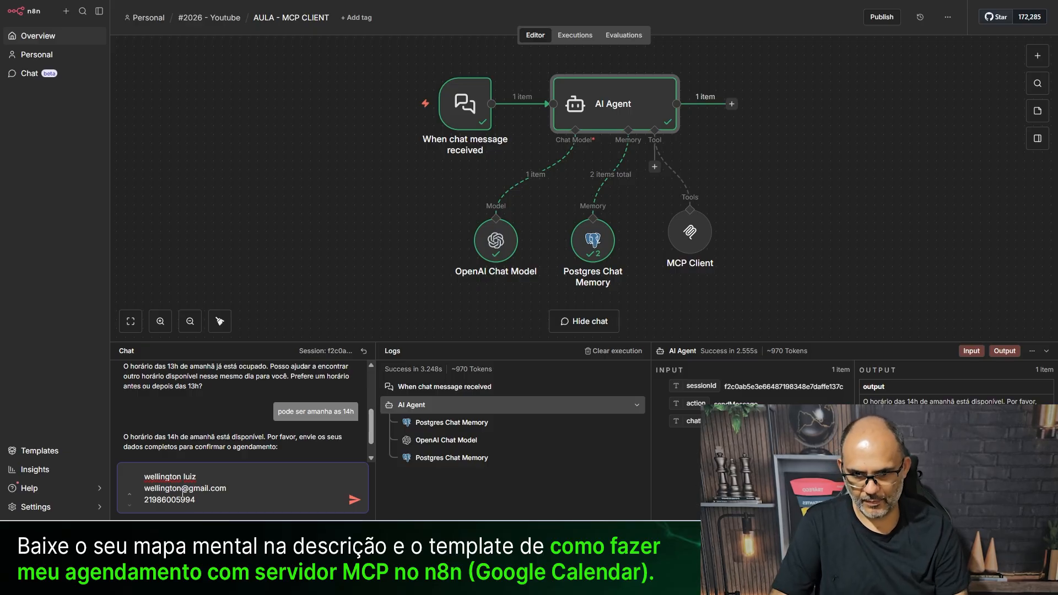
{"action": "key", "text": "Return"}
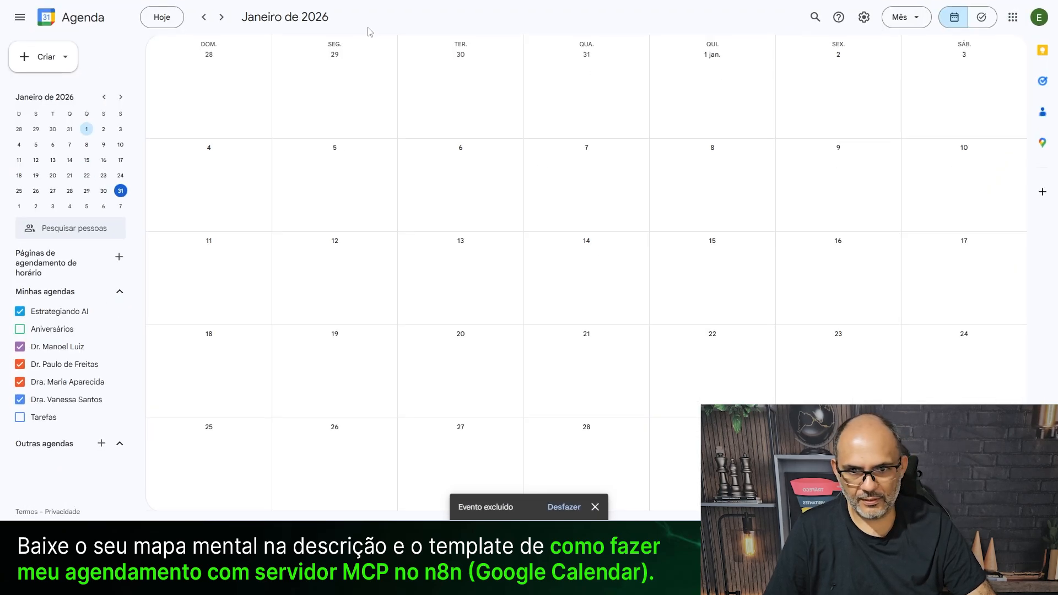
- Scroll to February 2026 and inspect the new 2–3pm appointment on 1 February
{"action": "scroll", "coordinate": [290, 95], "scroll_direction": "down", "scroll_amount": 1}
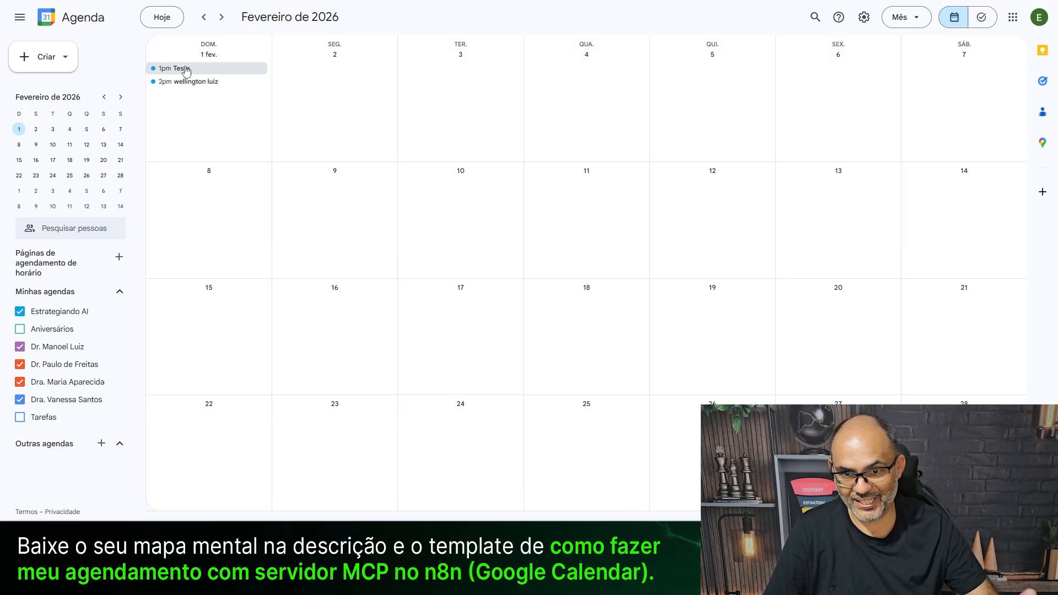
{"action": "left_click", "coordinate": [206, 84]}
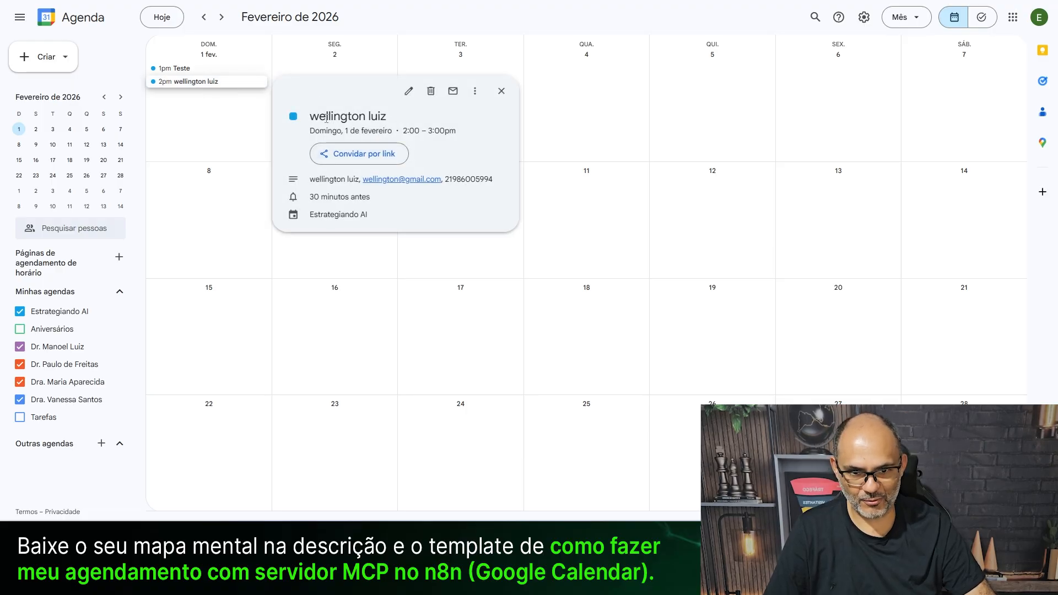
{"action": "left_click_drag", "start_coordinate": [312, 117], "coordinate": [414, 121]}
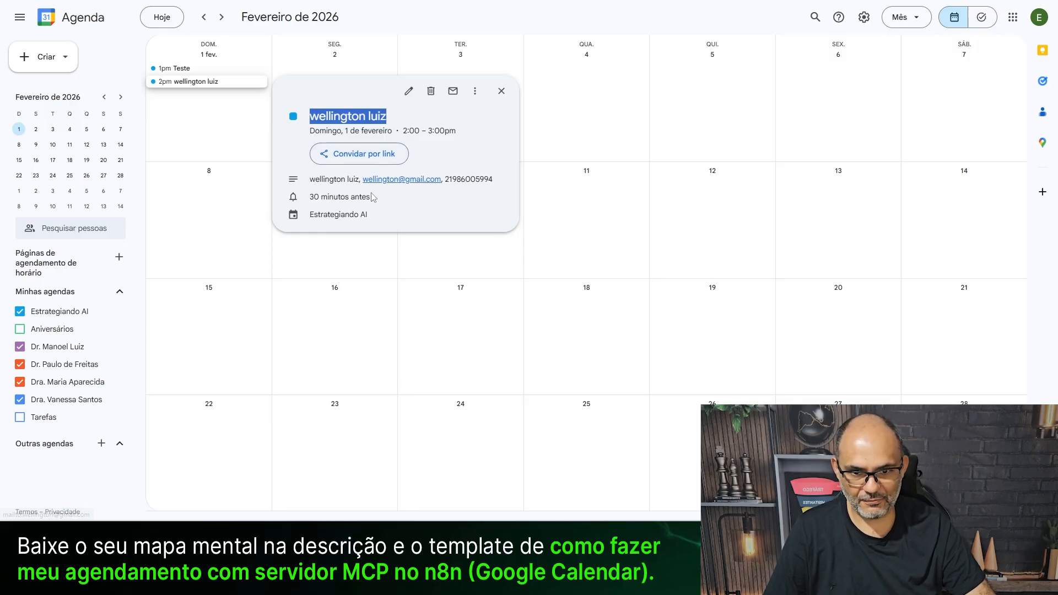
{"action": "left_click", "coordinate": [603, 248]}
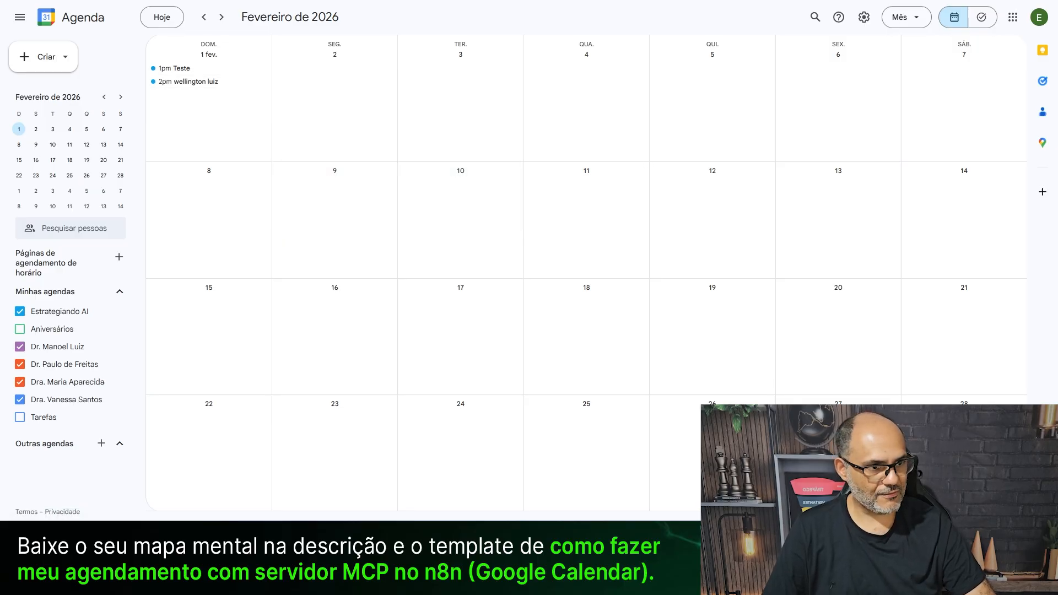
- Unpublish the AULA - MCP SERVE workflow and shift tool_criar_agendamento further left
{"action": "key", "text": "alt+Tab"}
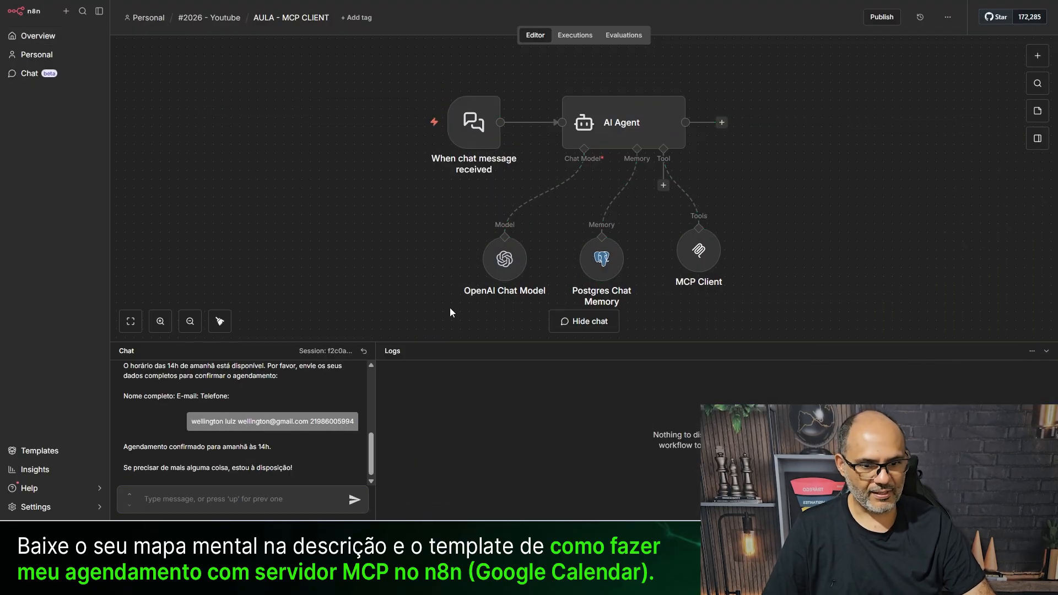
{"action": "left_click_drag", "start_coordinate": [453, 342], "coordinate": [458, 407]}
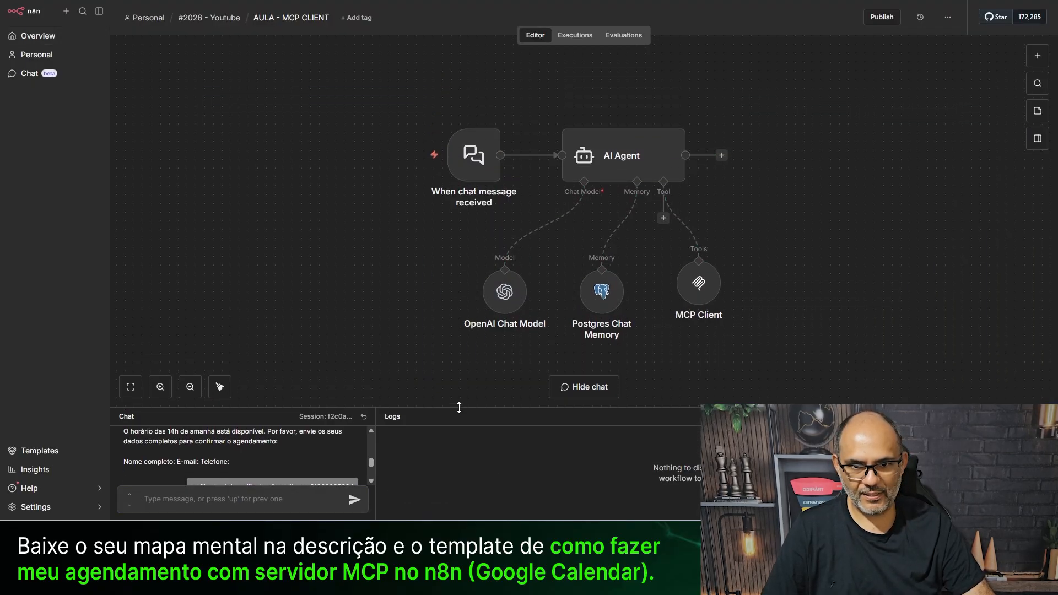
{"action": "left_click", "coordinate": [181, 1]}
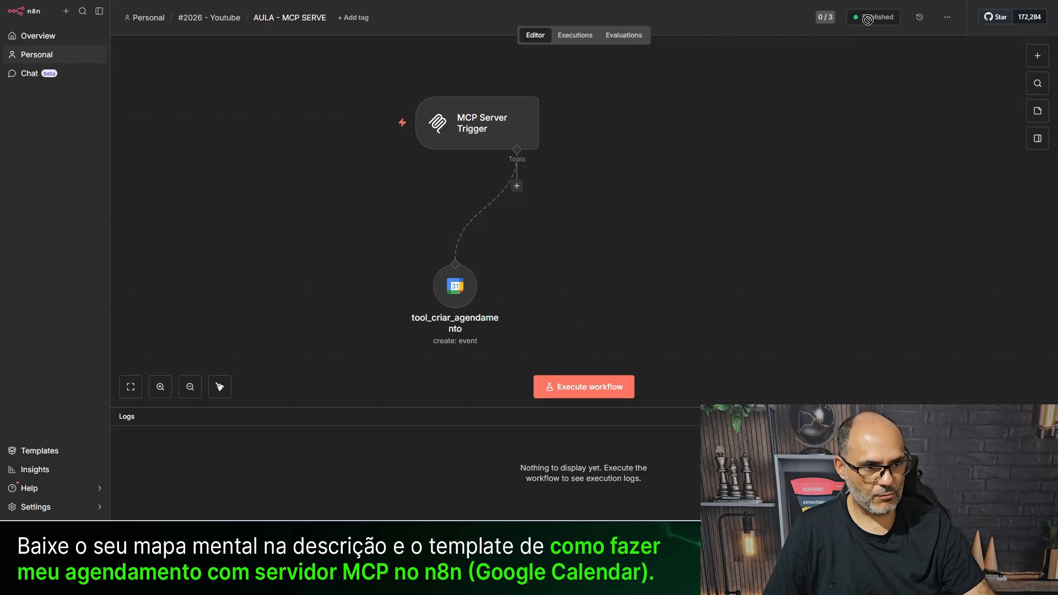
{"action": "left_click", "coordinate": [948, 19]}
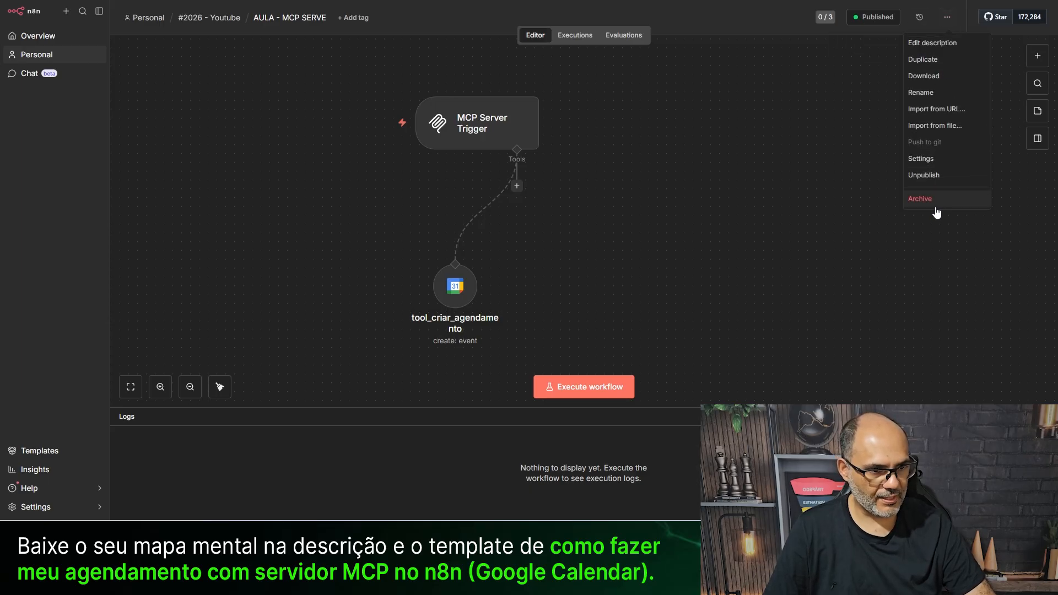
{"action": "left_click", "coordinate": [937, 177]}
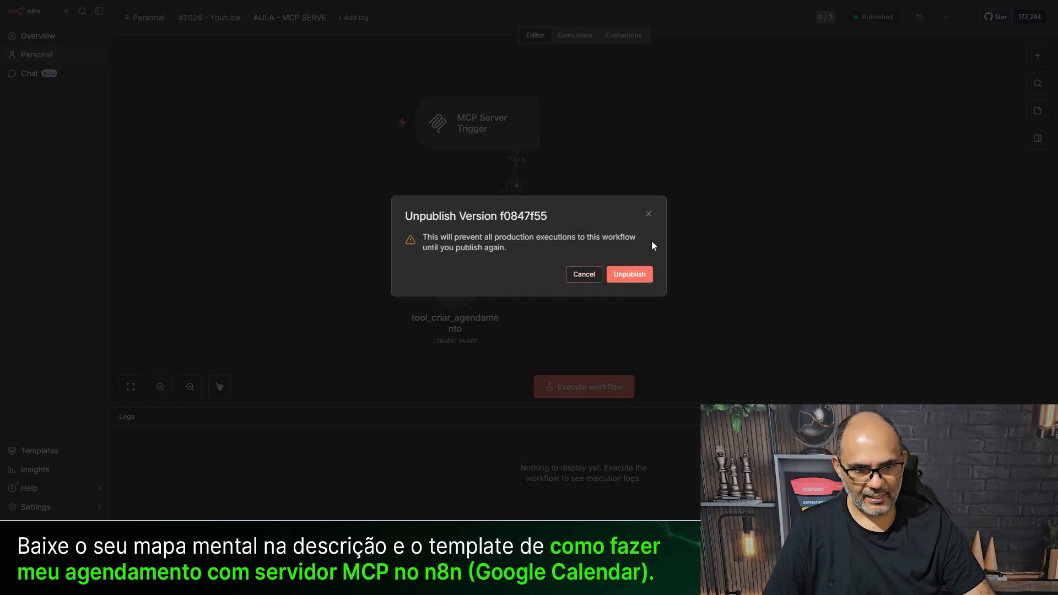
{"action": "left_click", "coordinate": [629, 273]}
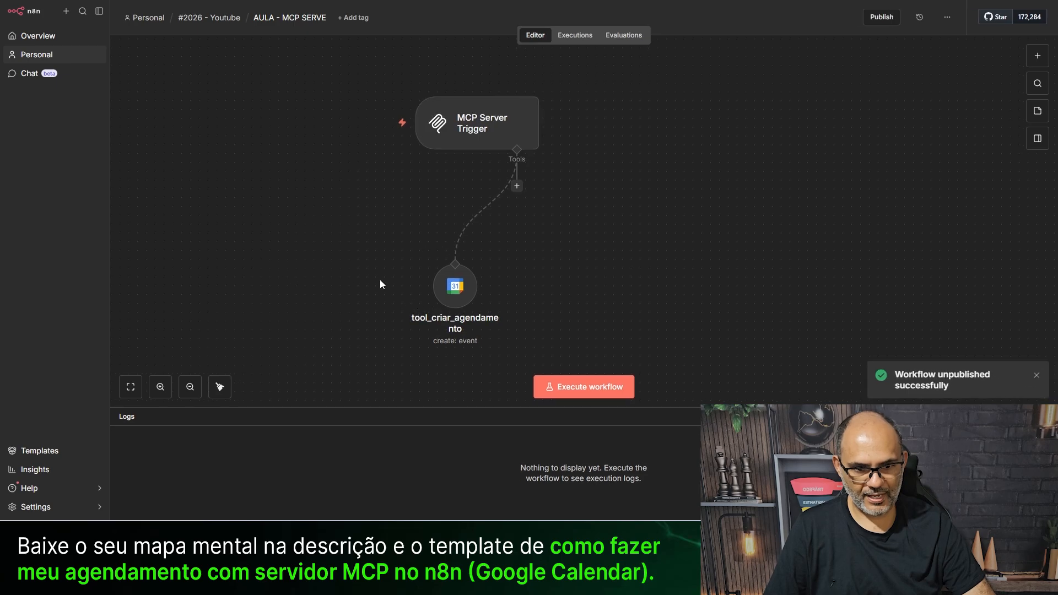
{"action": "left_click_drag", "start_coordinate": [455, 295], "coordinate": [349, 296]}
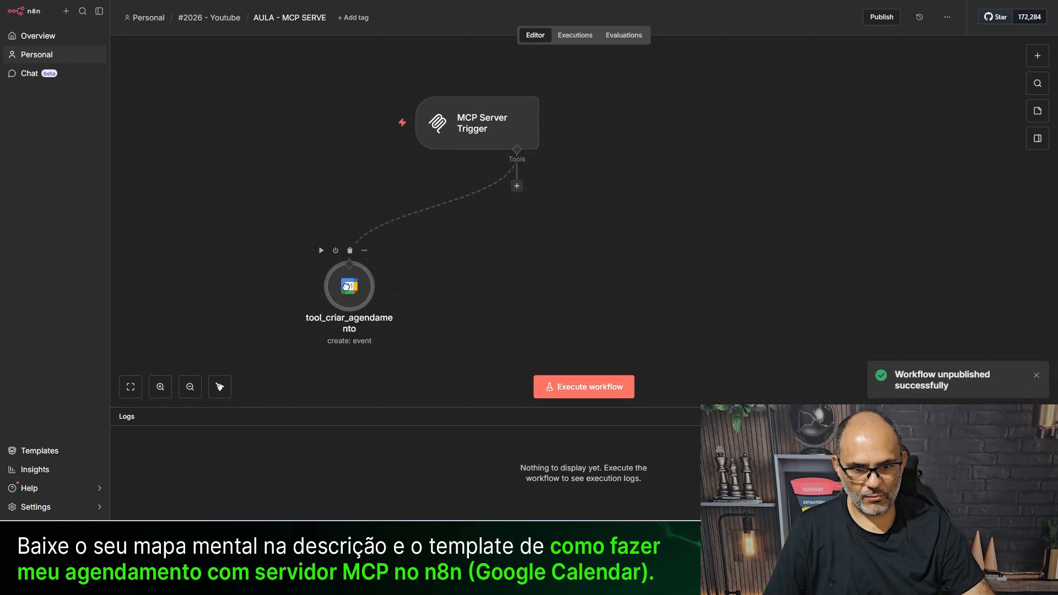
- Add a Google Calendar Get event tool using the working credential and the account's own calendar
{"action": "left_click", "coordinate": [516, 187]}
{"action": "type", "text": "google"}
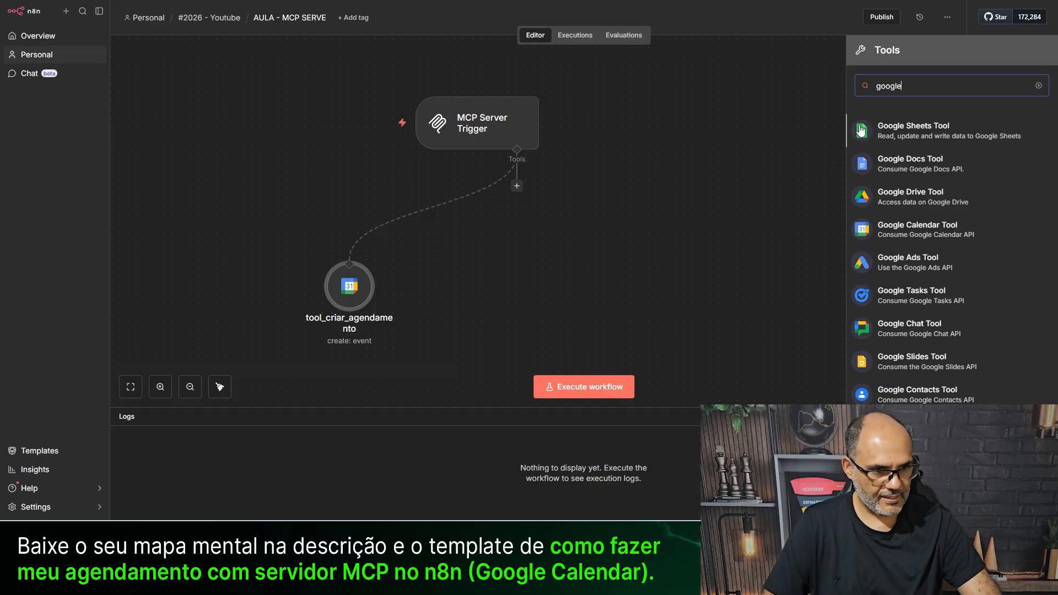
{"action": "left_click", "coordinate": [916, 229]}
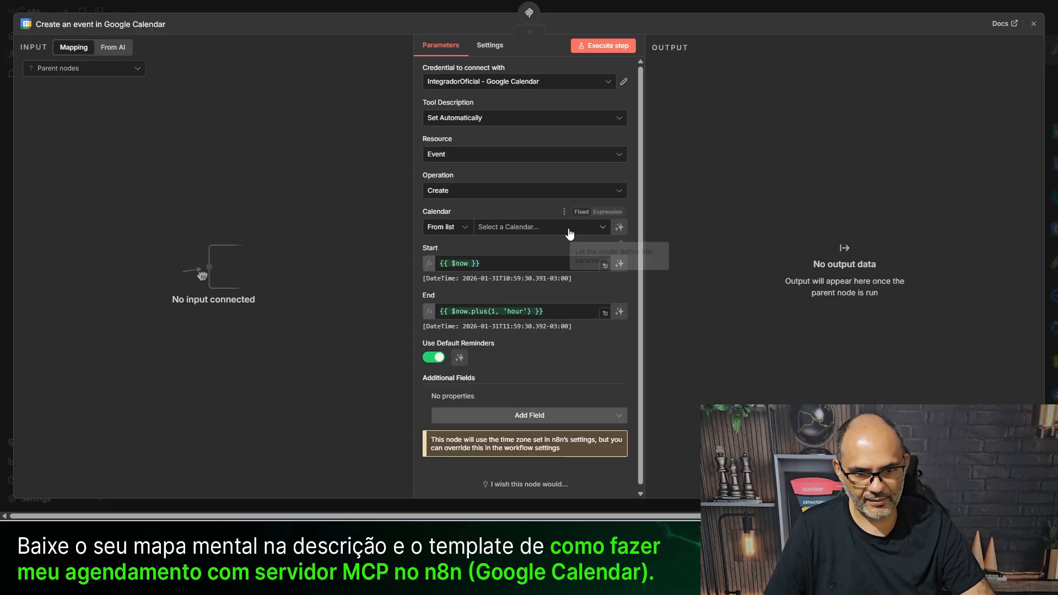
{"action": "left_click", "coordinate": [440, 190]}
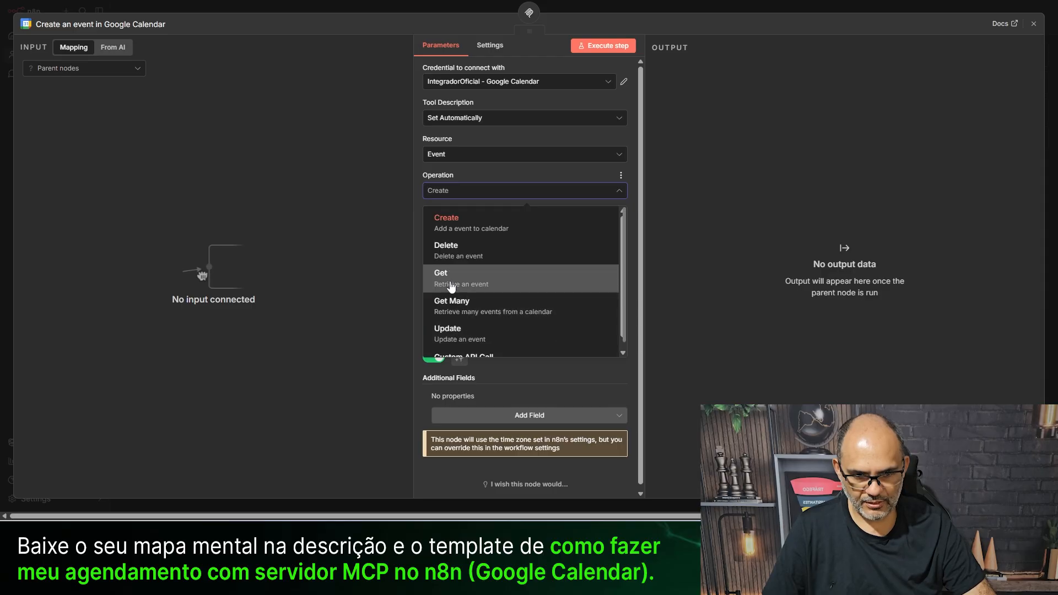
{"action": "left_click", "coordinate": [471, 283]}
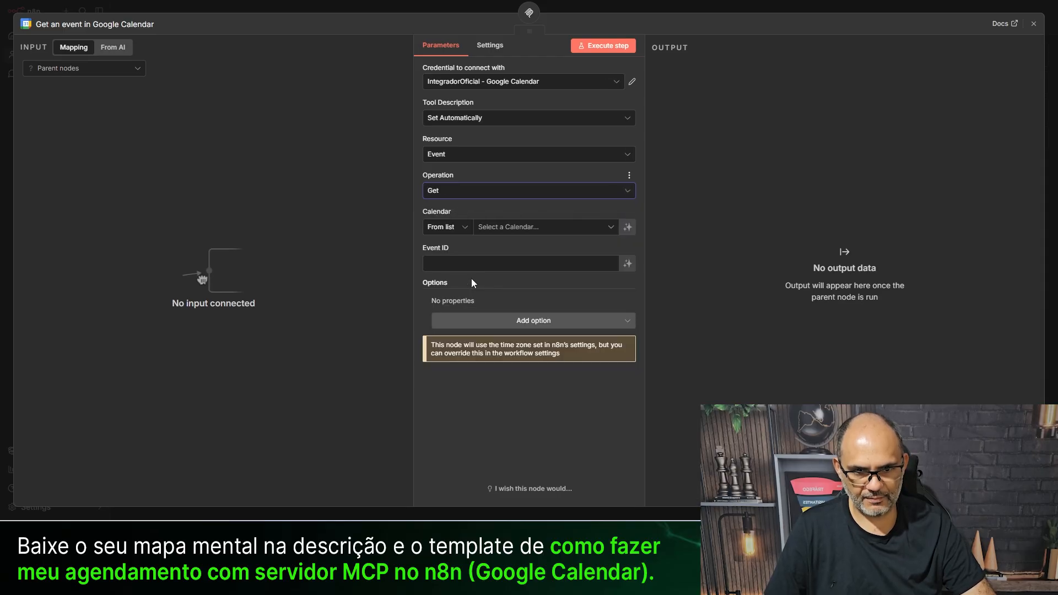
{"action": "left_click", "coordinate": [502, 228]}
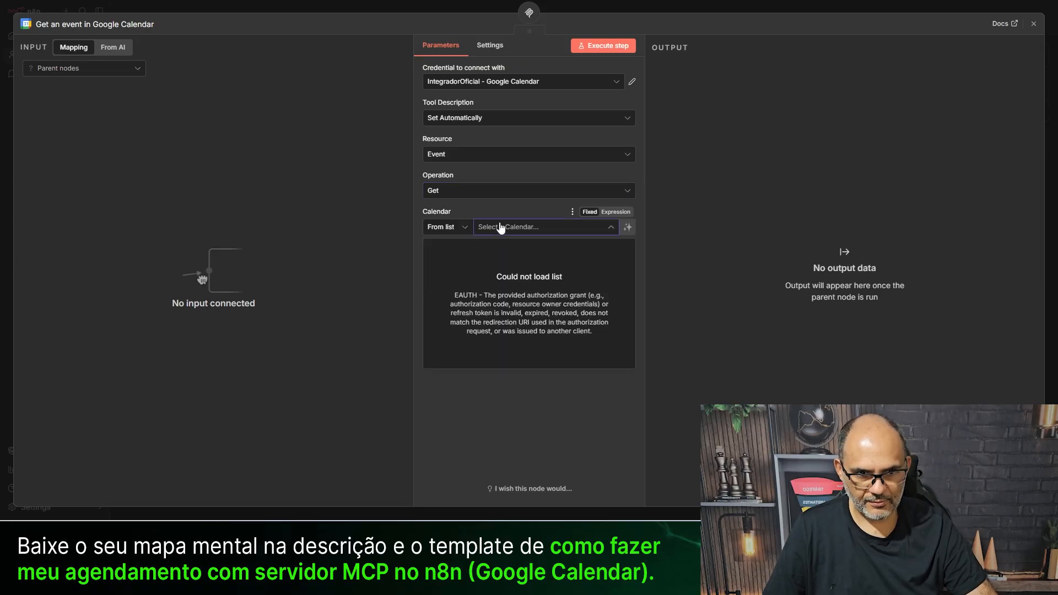
{"action": "left_click", "coordinate": [495, 81]}
{"action": "left_click", "coordinate": [475, 108]}
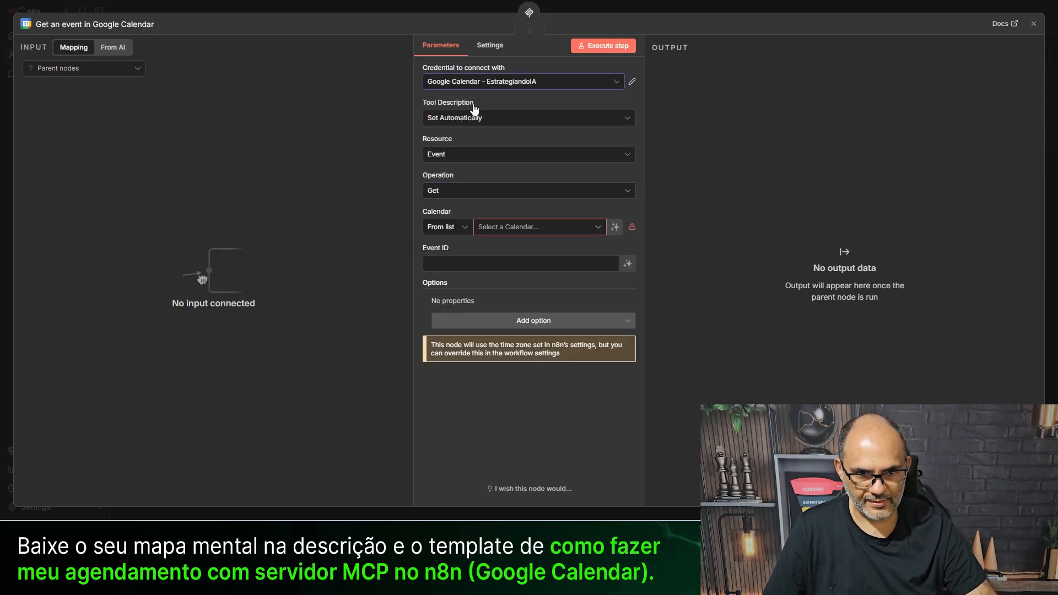
{"action": "left_click", "coordinate": [499, 228]}
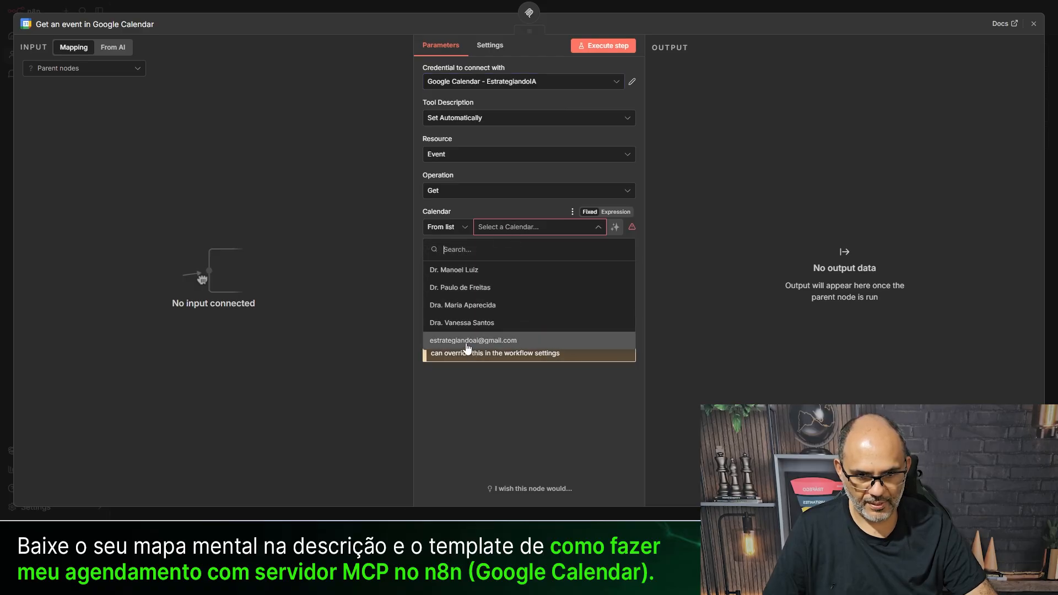
{"action": "left_click", "coordinate": [466, 344]}
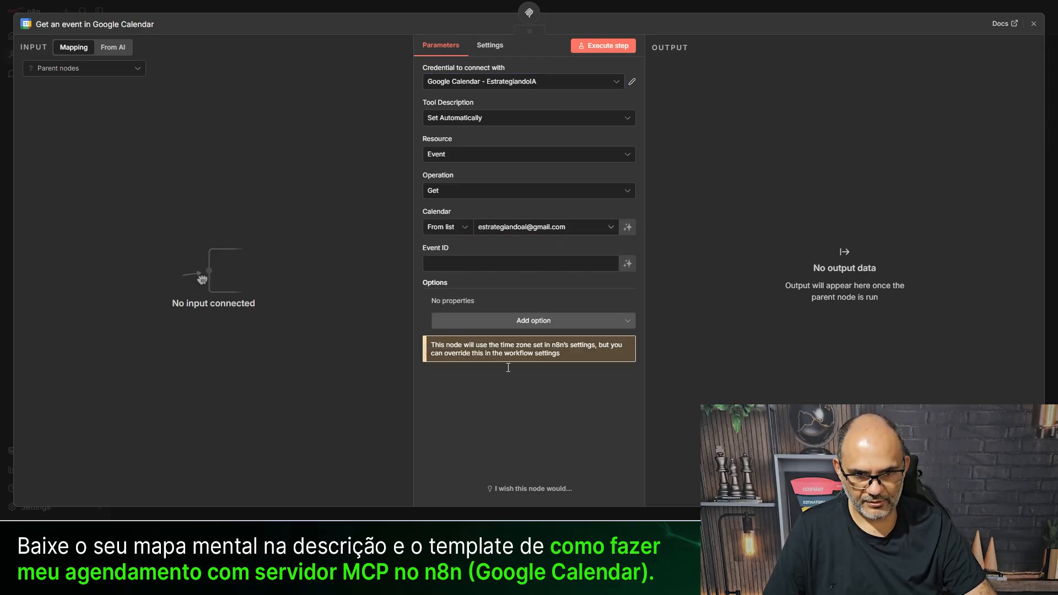
- Make Event ID model-defined and paste the full event-search description
{"action": "left_click", "coordinate": [628, 266]}
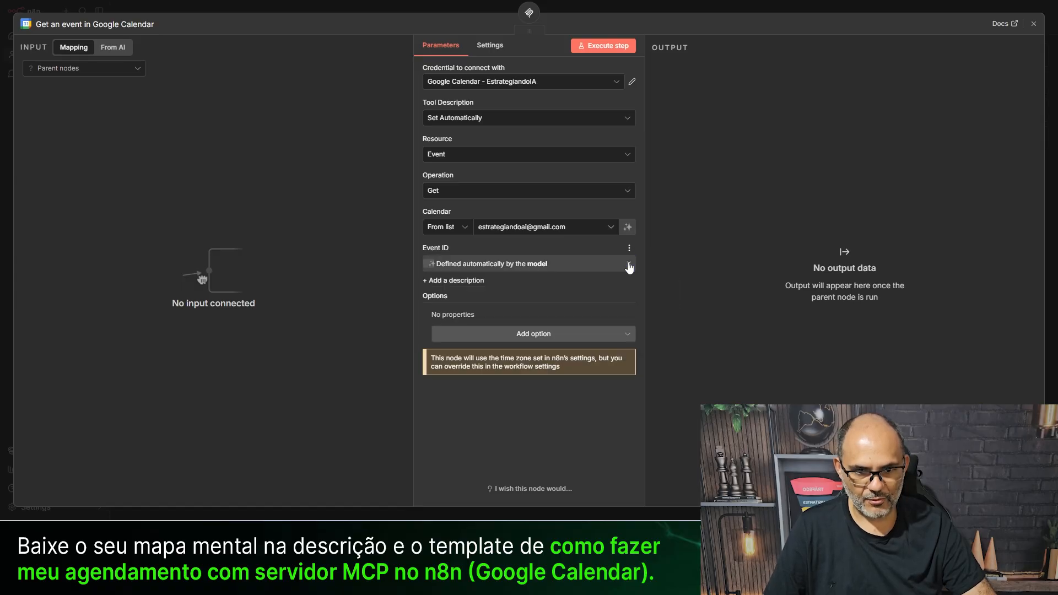
{"action": "left_click", "coordinate": [449, 287]}
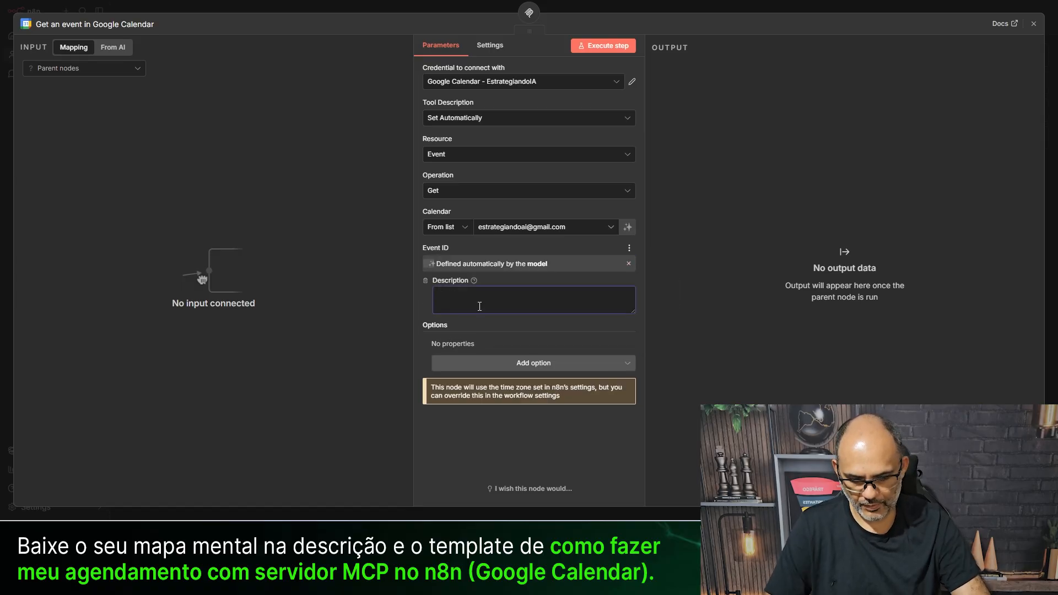
{"action": "type", "text": "Bus"}
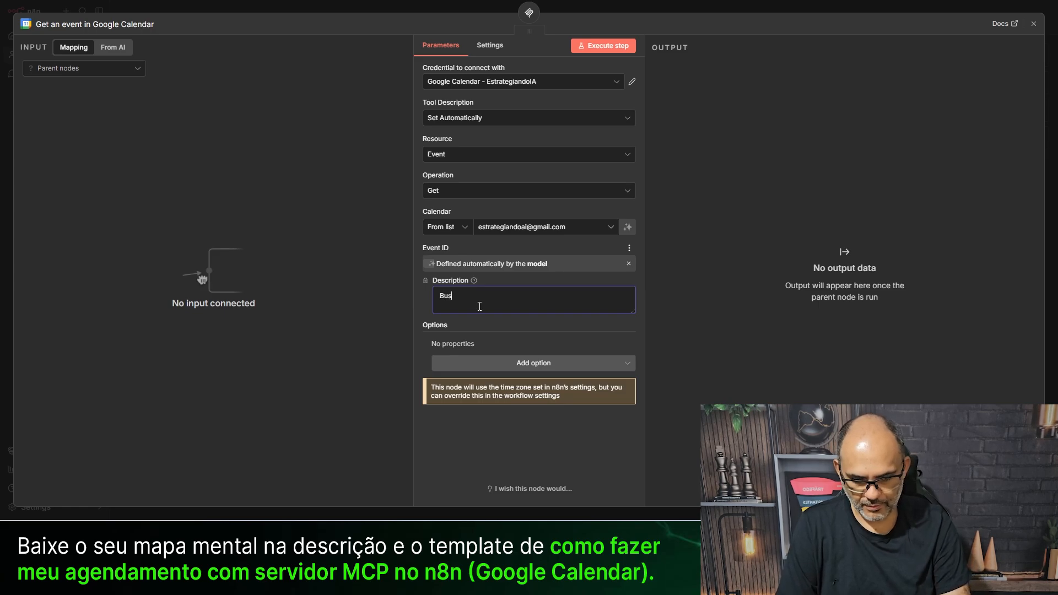
{"action": "type", "text": "que pelo"}
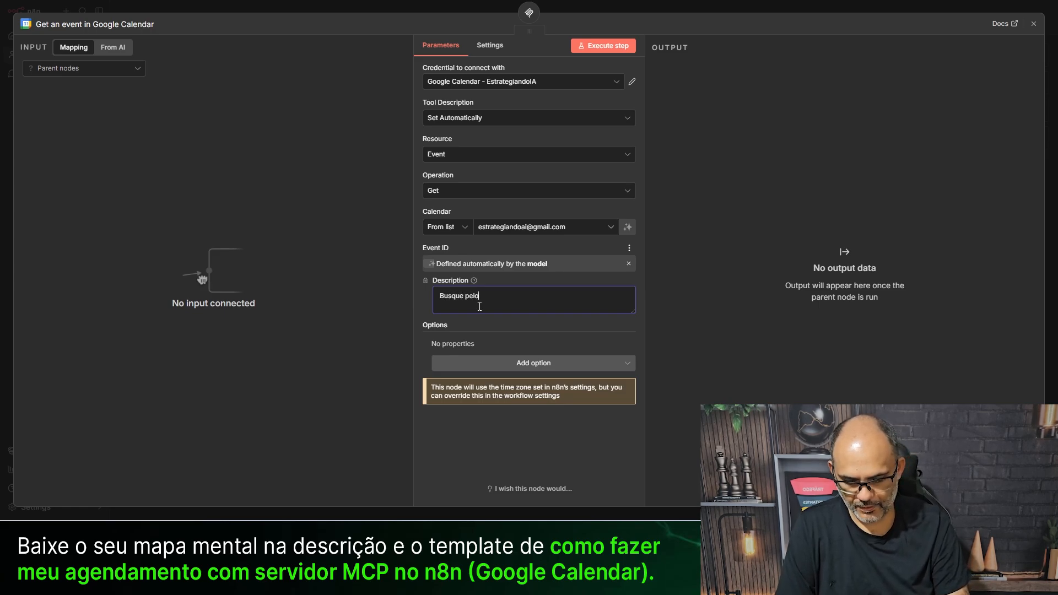
{"action": "type", "text": " ID do evento"}
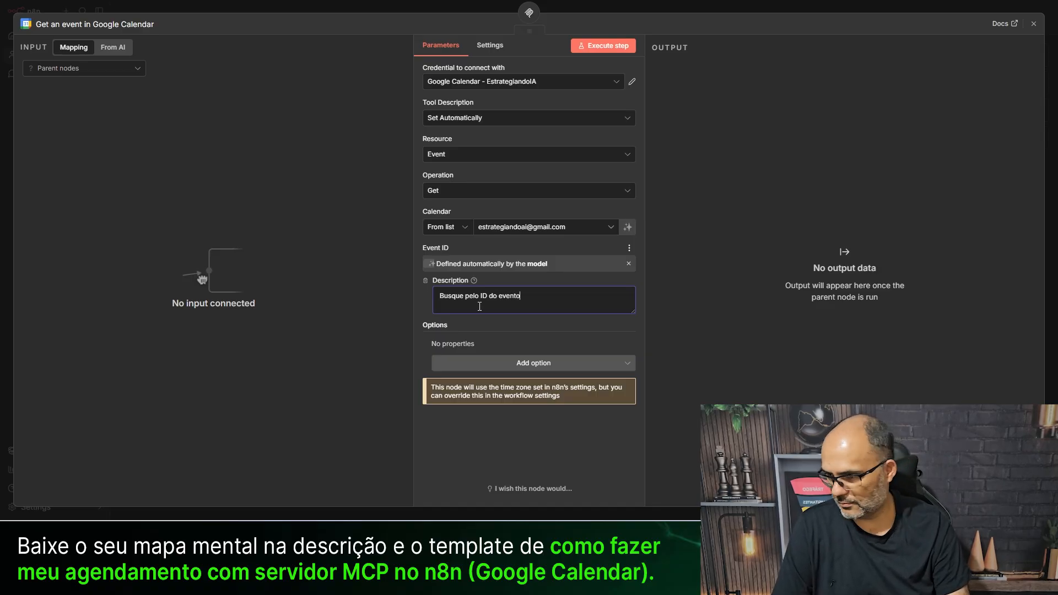
{"action": "key", "text": "ctrl+a"}
{"action": "key", "text": "BackSpace"}
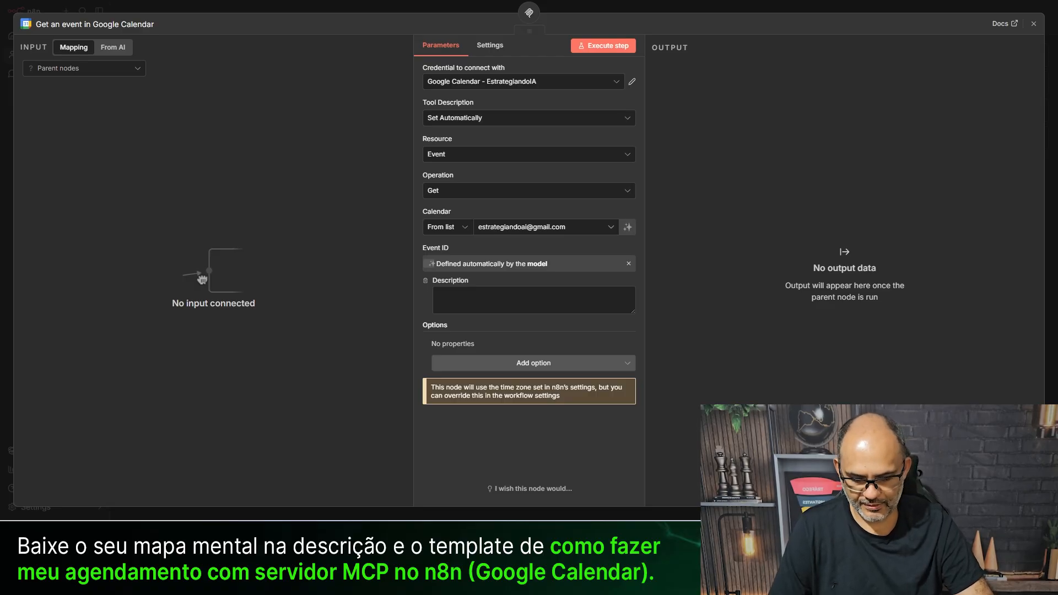
{"action": "left_click", "coordinate": [494, 309]}
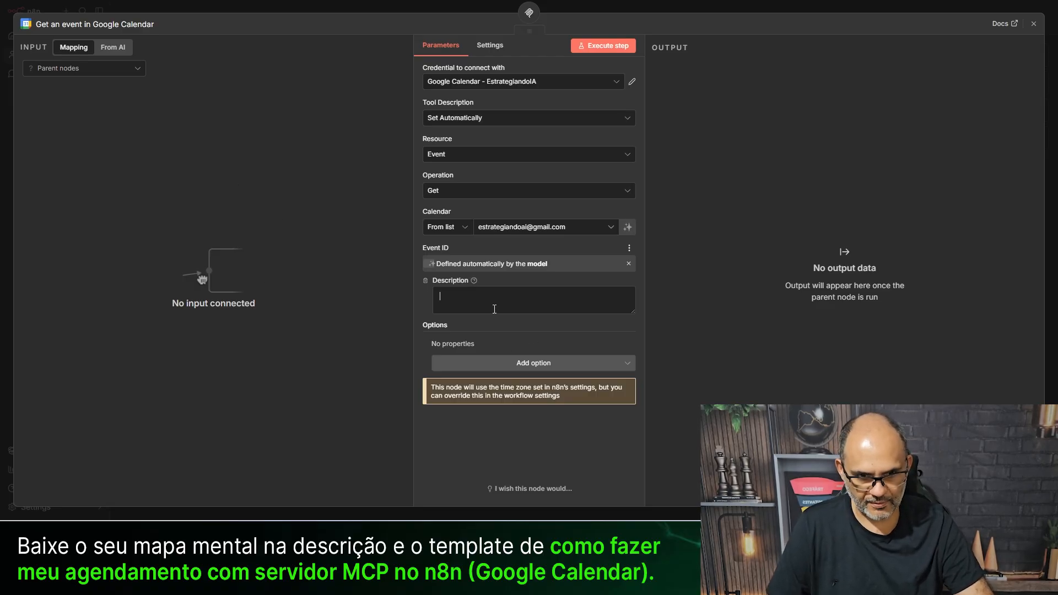
{"action": "type", "text": "Busque pelo ID do Evento com base na data, hora, e-mail e telefone do cliente."}
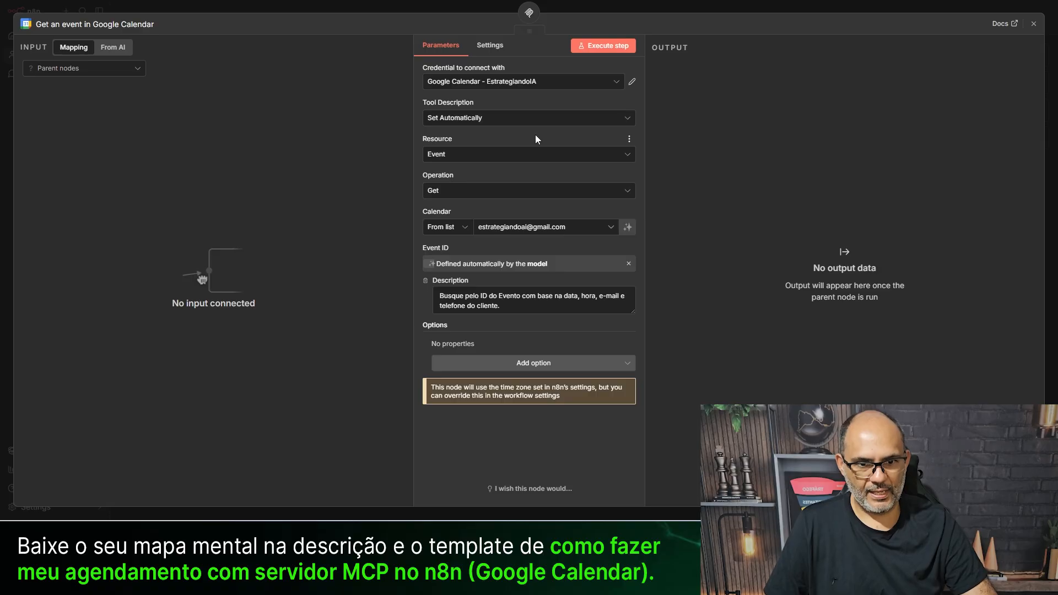
- Align the get-event node with the create tool and rename it tool_buscar_agendamento
{"action": "left_click", "coordinate": [388, 8]}
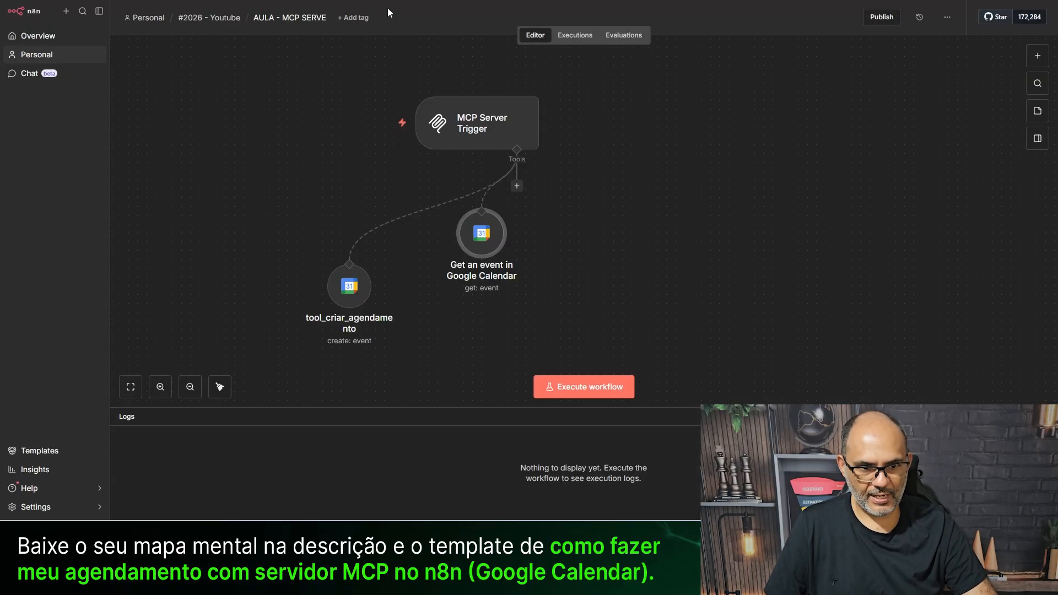
{"action": "left_click_drag", "start_coordinate": [478, 249], "coordinate": [478, 301]}
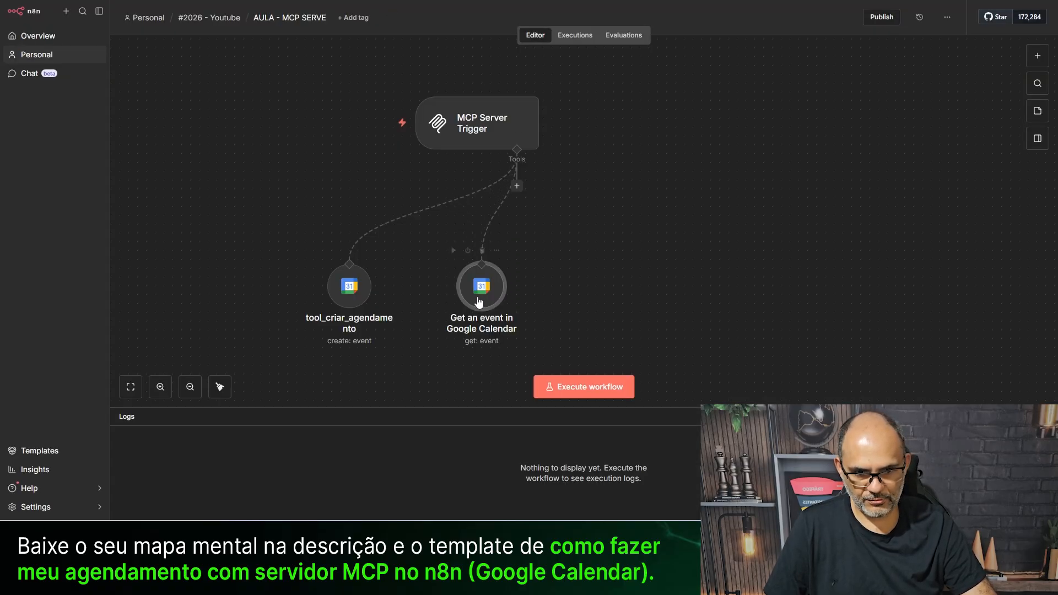
{"action": "key", "text": "F2"}
{"action": "left_click", "coordinate": [568, 290]}
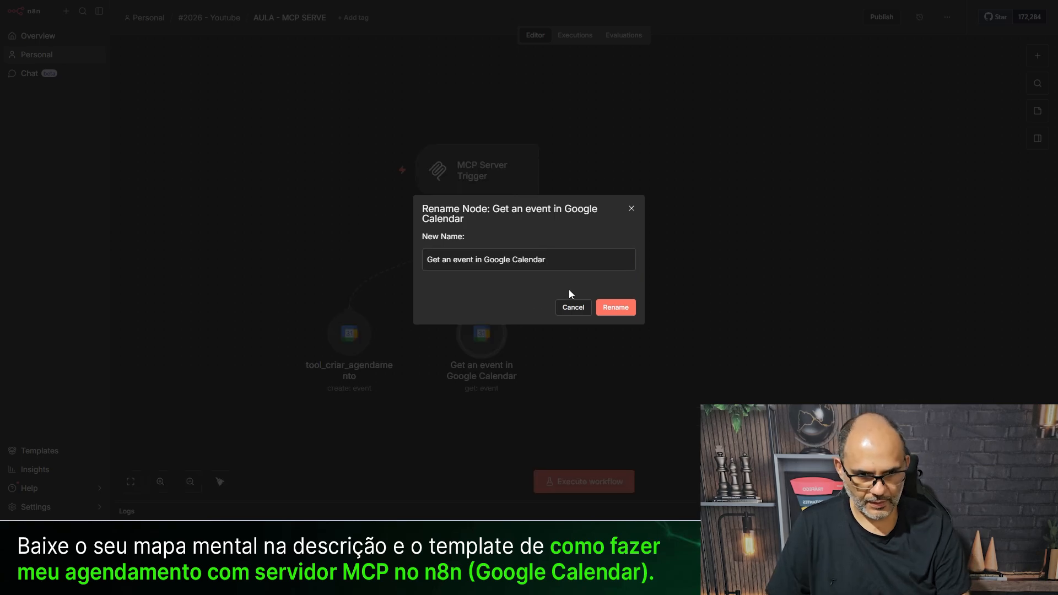
{"action": "left_click", "coordinate": [533, 259]}
{"action": "key", "text": "ctrl+a"}
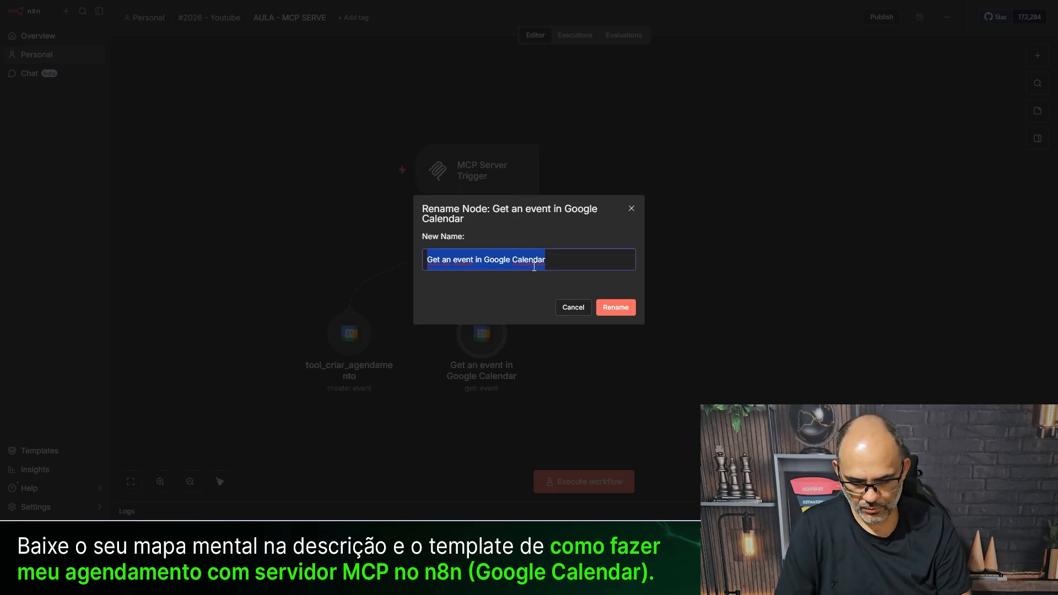
{"action": "type", "text": "tool_bu"}
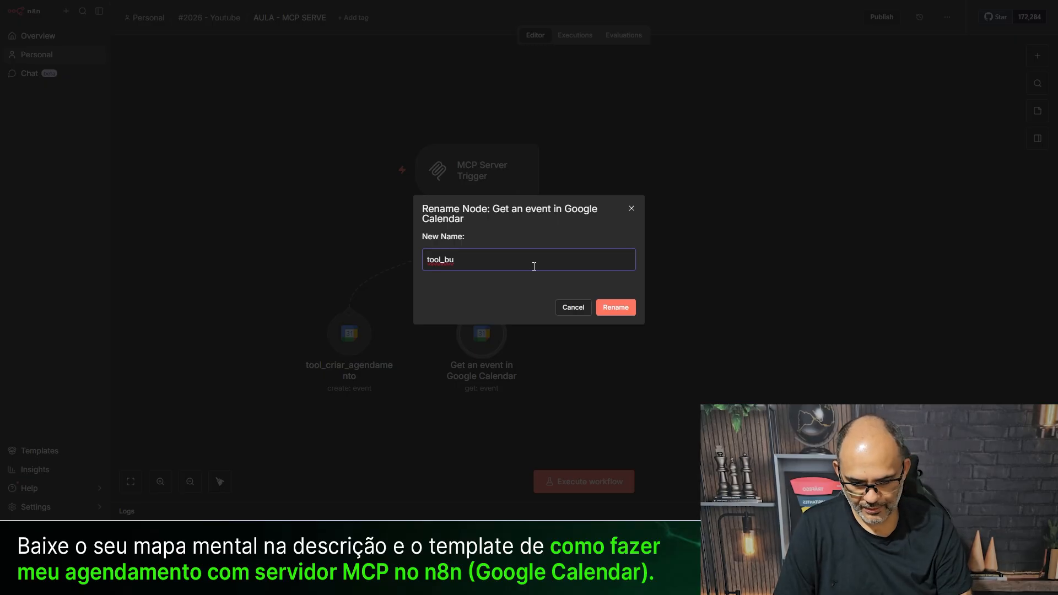
{"action": "type", "text": "scar_agendamento"}
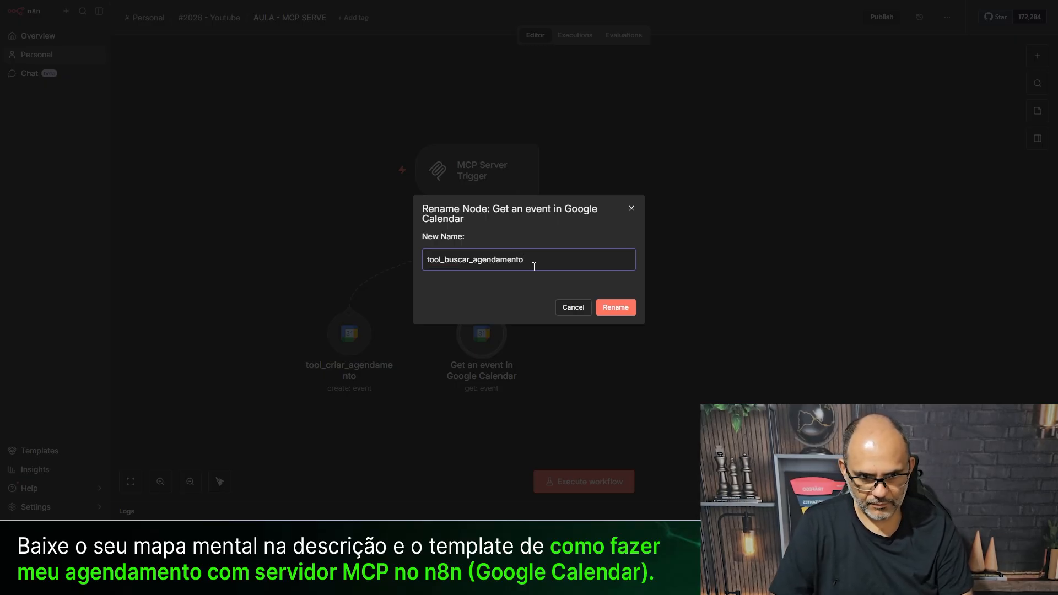
{"action": "left_click", "coordinate": [617, 312]}
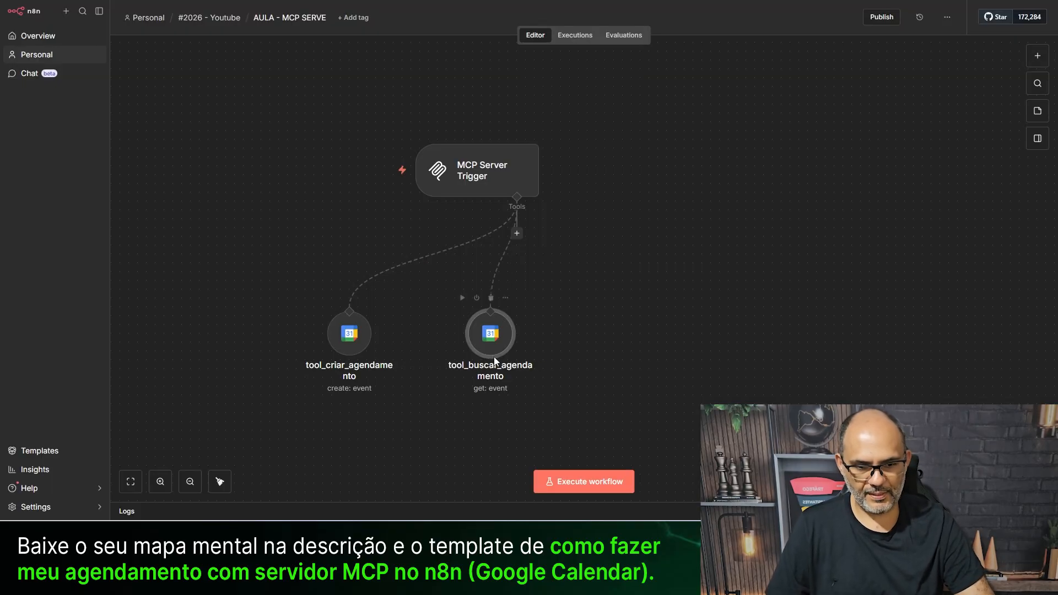
- Add a Google Calendar Get Many tool on the account's own calendar with Return All enabled
{"action": "left_click", "coordinate": [517, 233]}
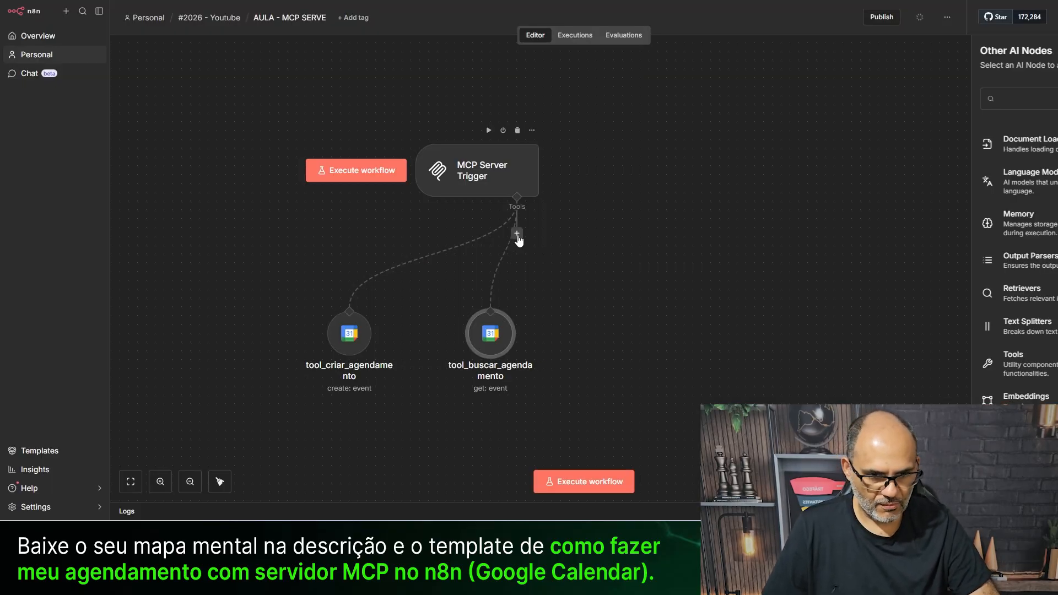
{"action": "type", "text": "googl"}
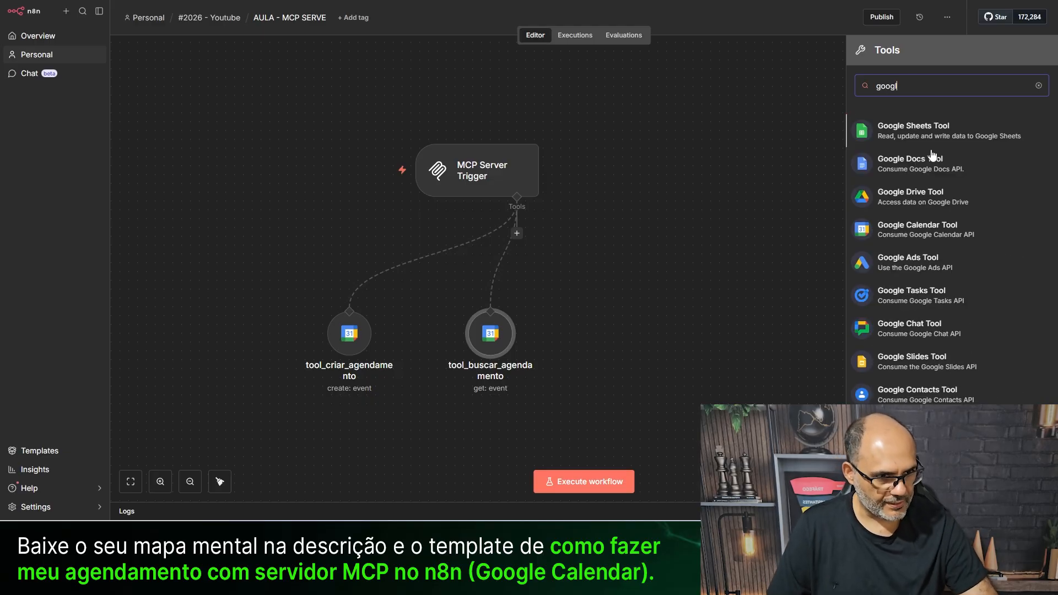
{"action": "left_click", "coordinate": [957, 234]}
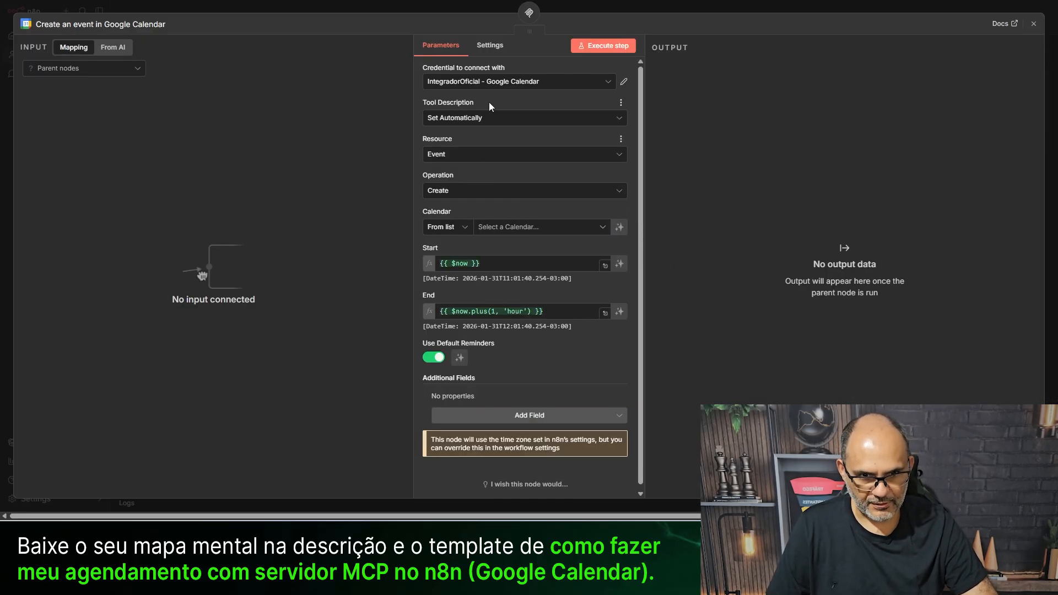
{"action": "left_click", "coordinate": [453, 191]}
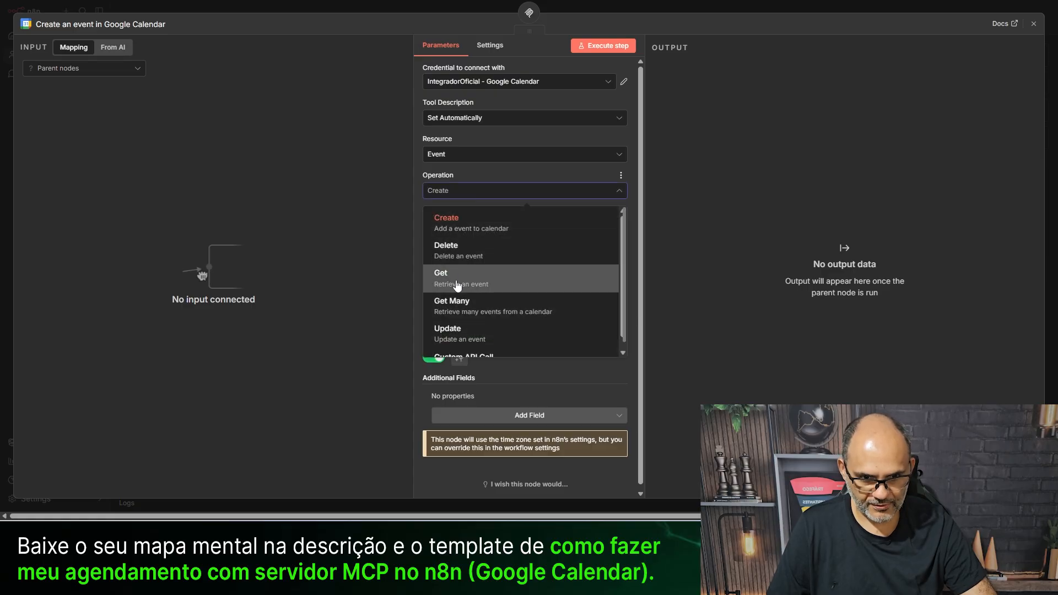
{"action": "left_click", "coordinate": [487, 304]}
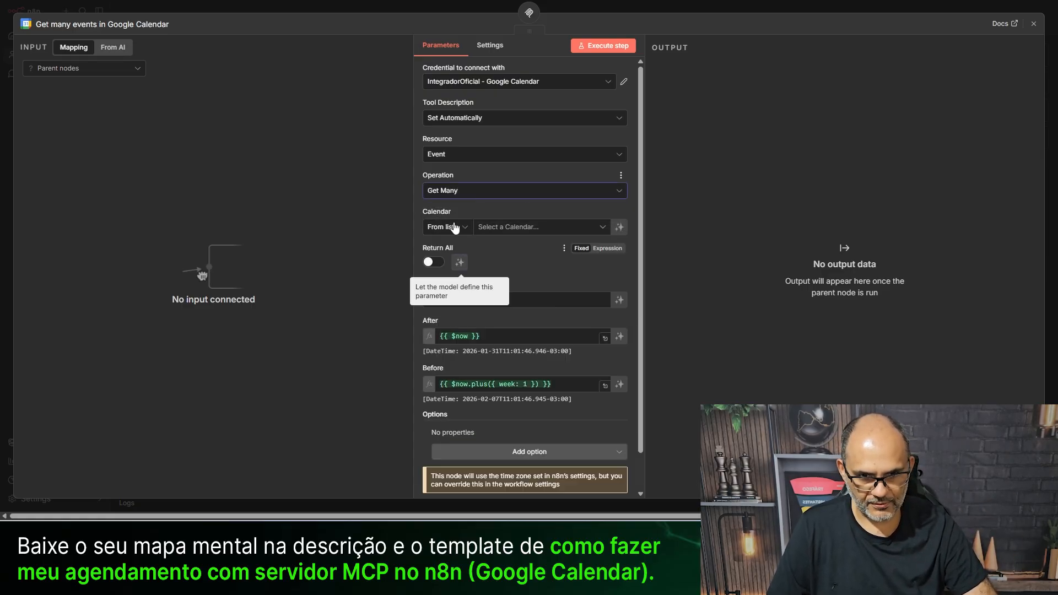
{"action": "left_click", "coordinate": [501, 229]}
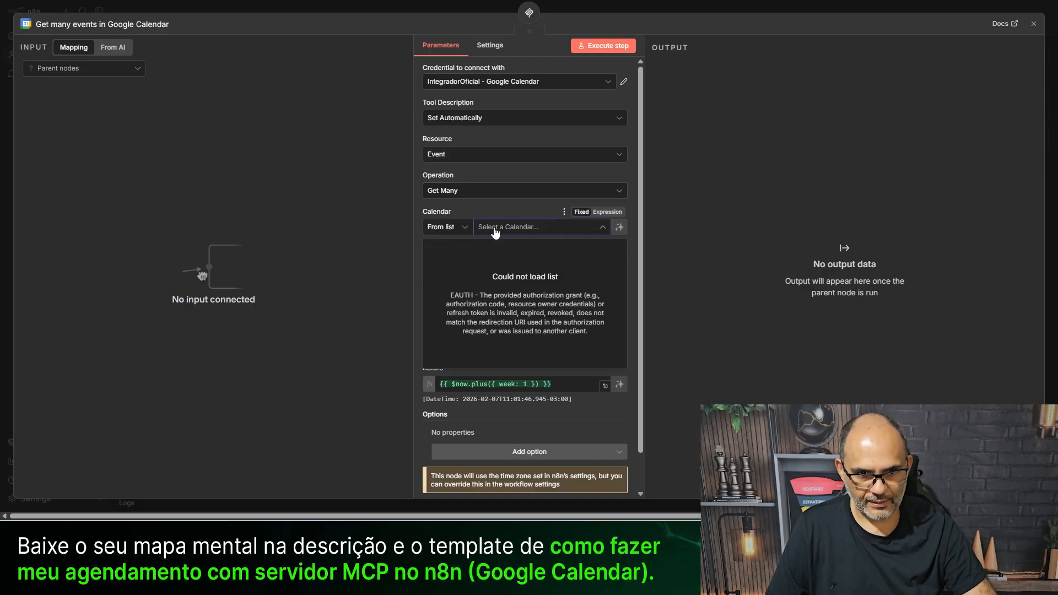
{"action": "left_click", "coordinate": [496, 81]}
{"action": "left_click", "coordinate": [496, 107]}
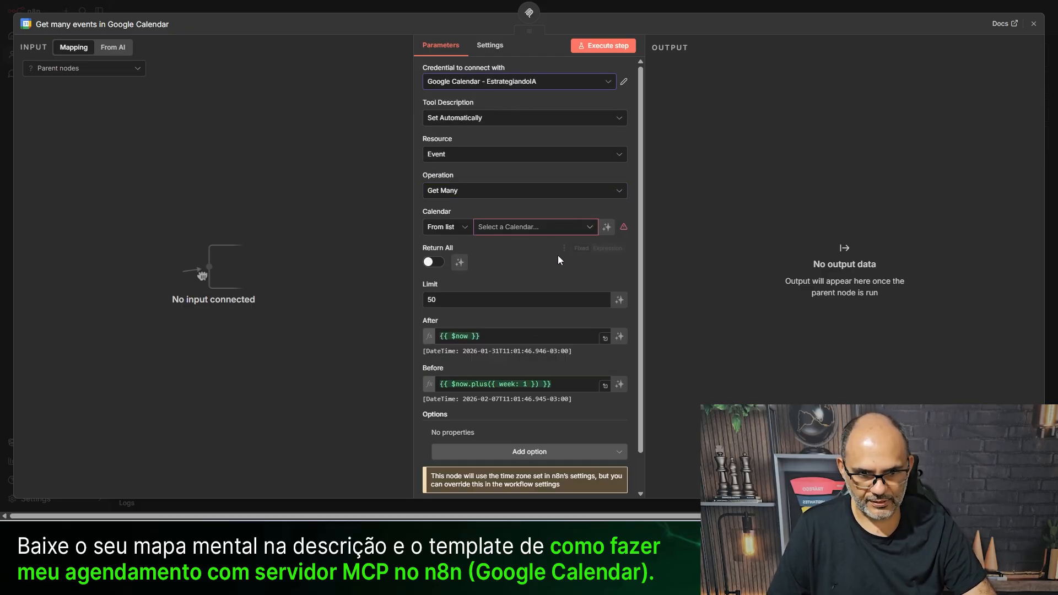
{"action": "left_click", "coordinate": [524, 227]}
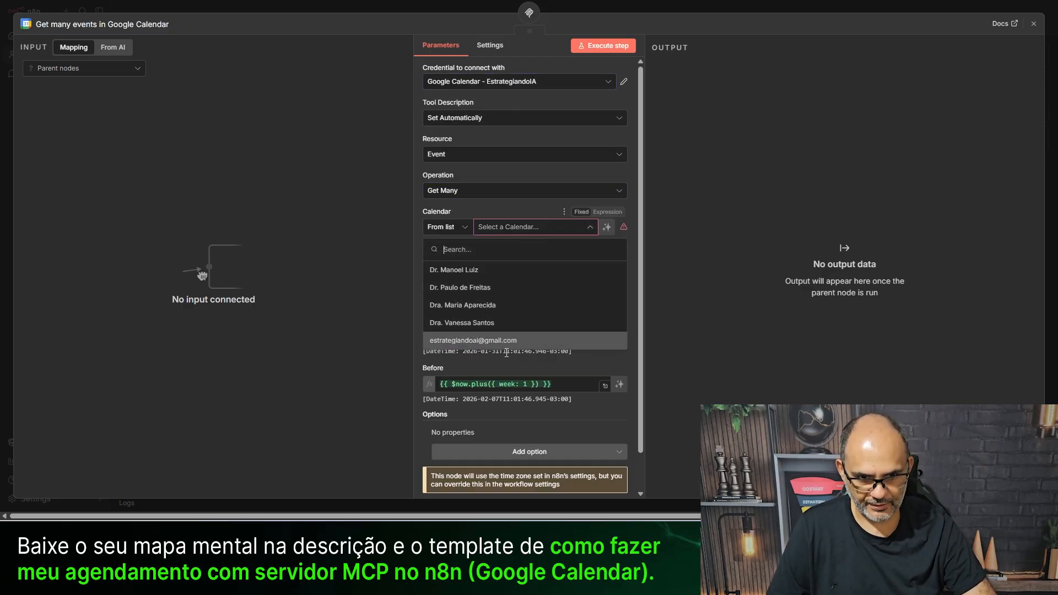
{"action": "left_click", "coordinate": [507, 340]}
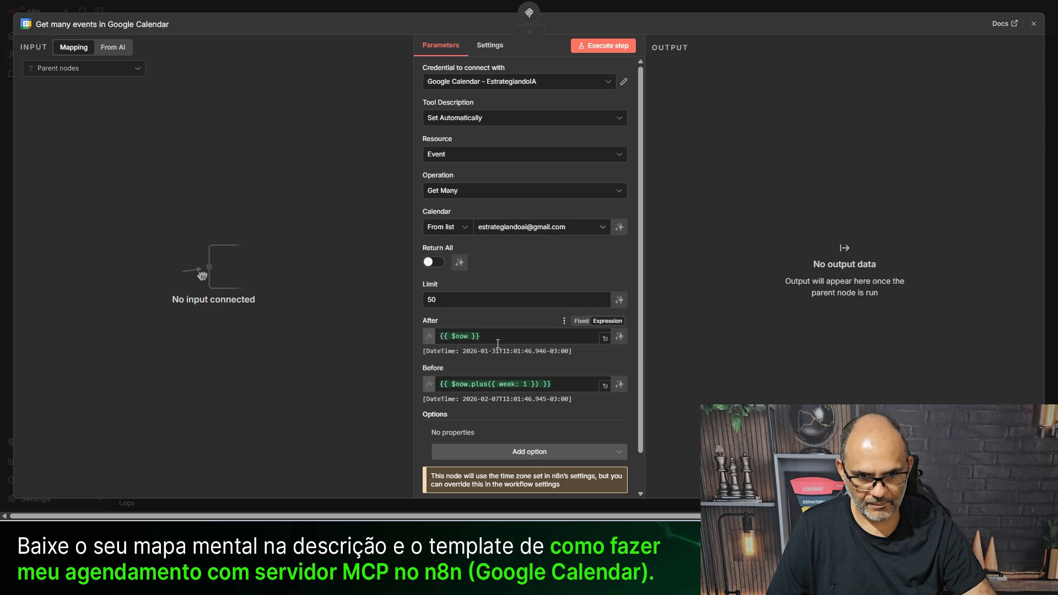
{"action": "left_click", "coordinate": [441, 300]}
{"action": "left_click", "coordinate": [433, 262]}
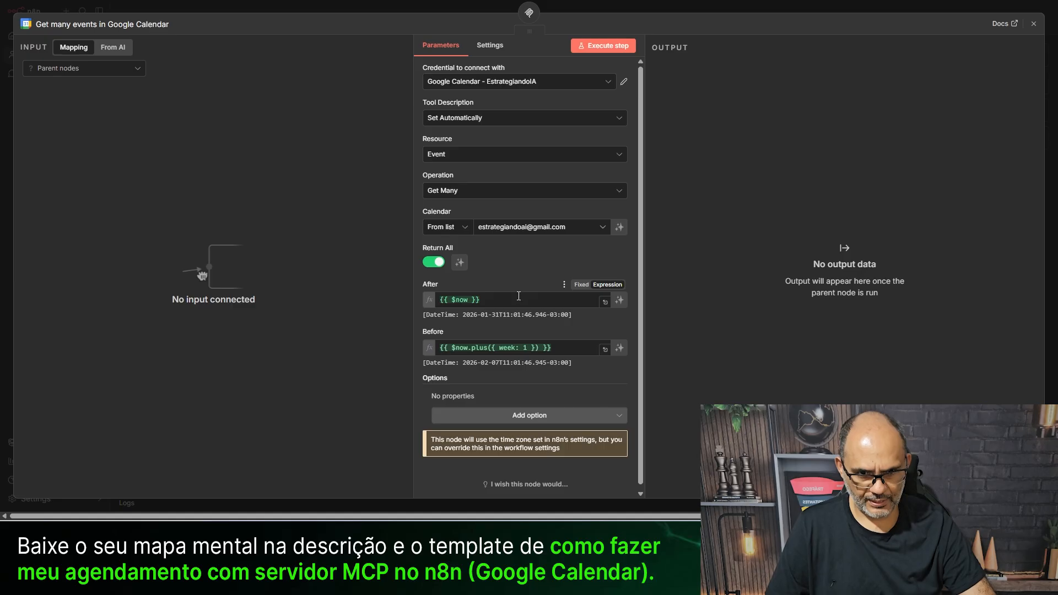
- Clear the After and Before expressions and let the model define both dates
{"action": "left_click", "coordinate": [518, 296]}
{"action": "key", "text": "ctrl+a"}
{"action": "key", "text": "BackSpace"}
{"action": "left_click", "coordinate": [424, 392]}
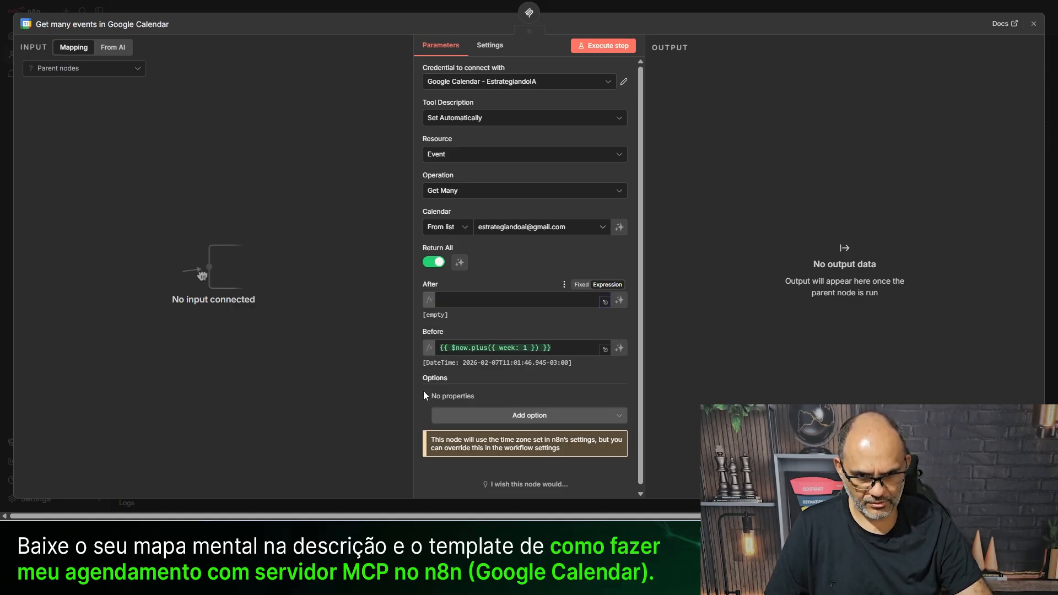
{"action": "left_click", "coordinate": [473, 347]}
{"action": "key", "text": "ctrl+a"}
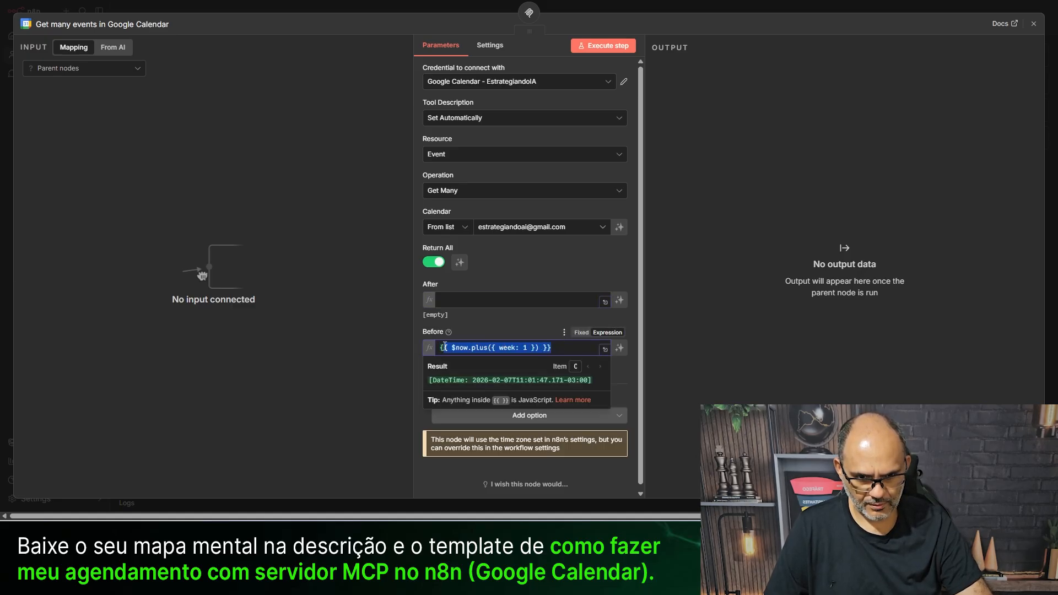
{"action": "key", "text": "BackSpace"}
{"action": "left_click", "coordinate": [620, 301]}
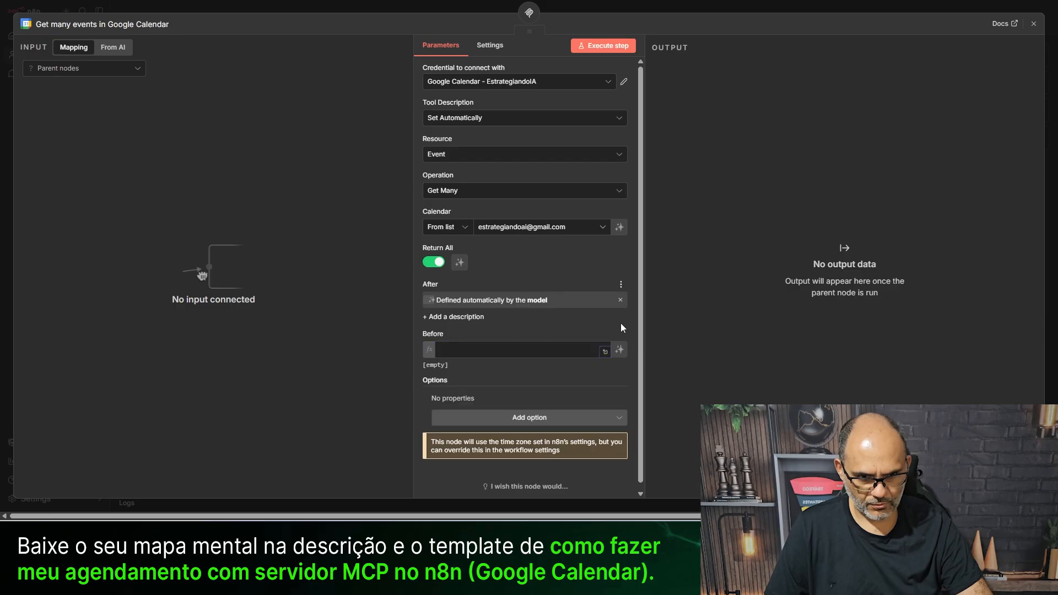
{"action": "left_click", "coordinate": [620, 348]}
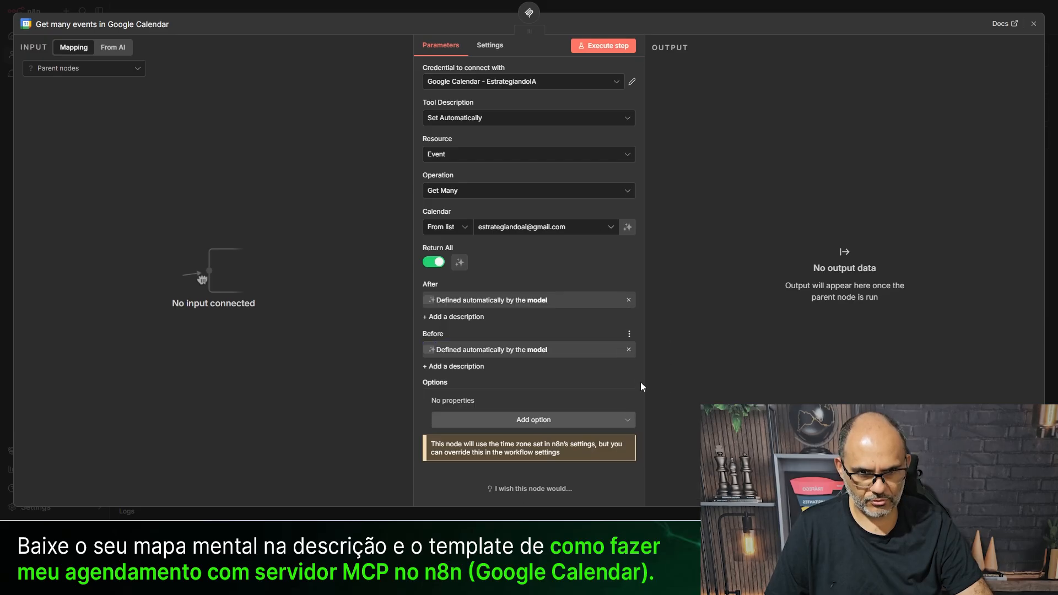
{"action": "left_click", "coordinate": [313, 12]}
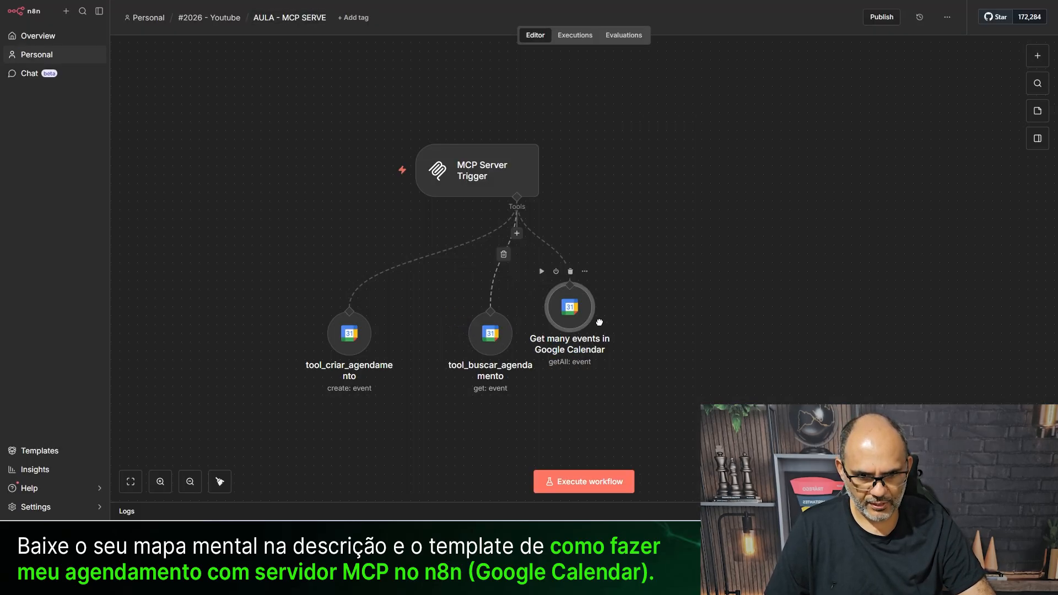
- Copy the create tool's Start description into After and Before, prefixing Before with 'fim'
{"action": "double_click", "coordinate": [340, 347]}
{"action": "left_click", "coordinate": [498, 300]}
{"action": "key", "text": "ctrl+a"}
{"action": "key", "text": "ctrl+c"}
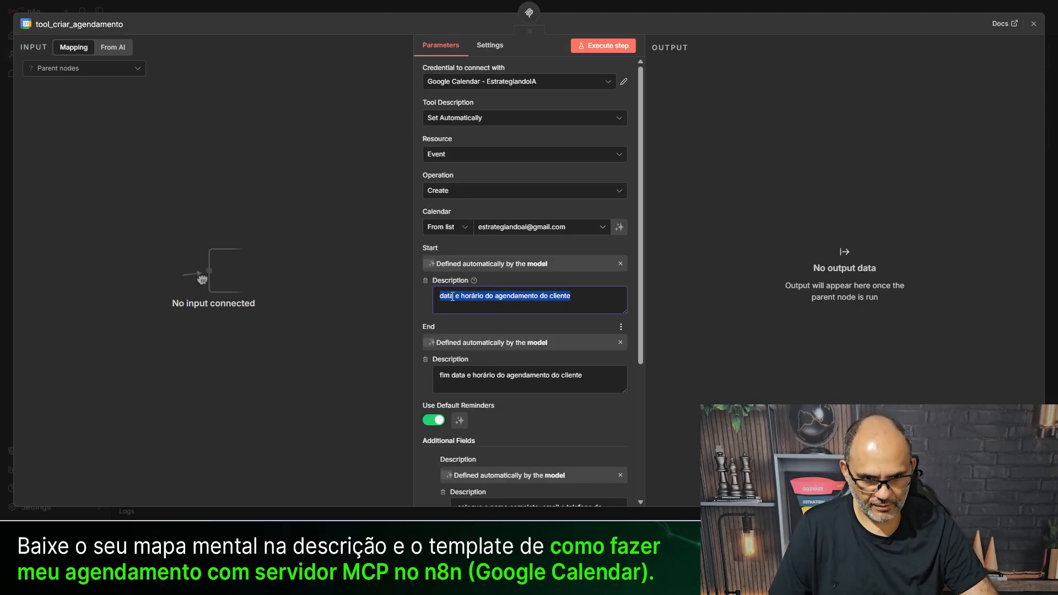
{"action": "left_click", "coordinate": [338, 3]}
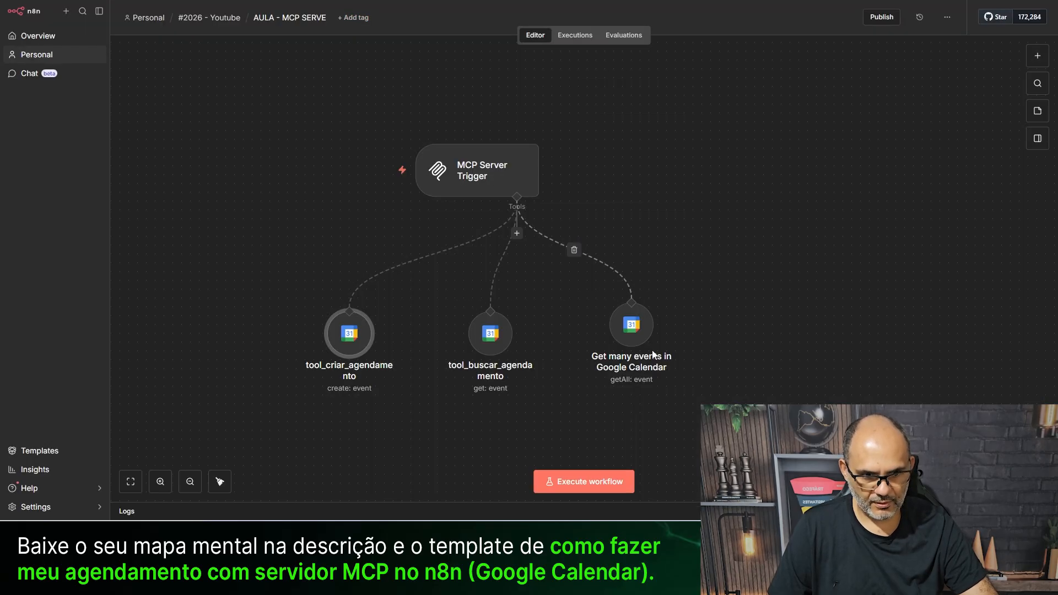
{"action": "double_click", "coordinate": [631, 325]}
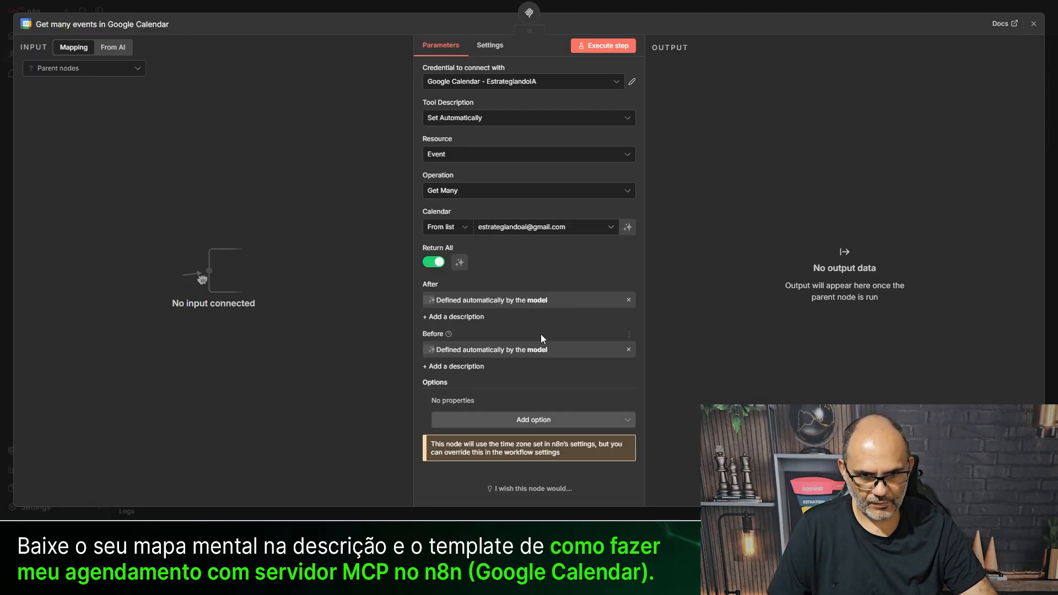
{"action": "left_click", "coordinate": [468, 318]}
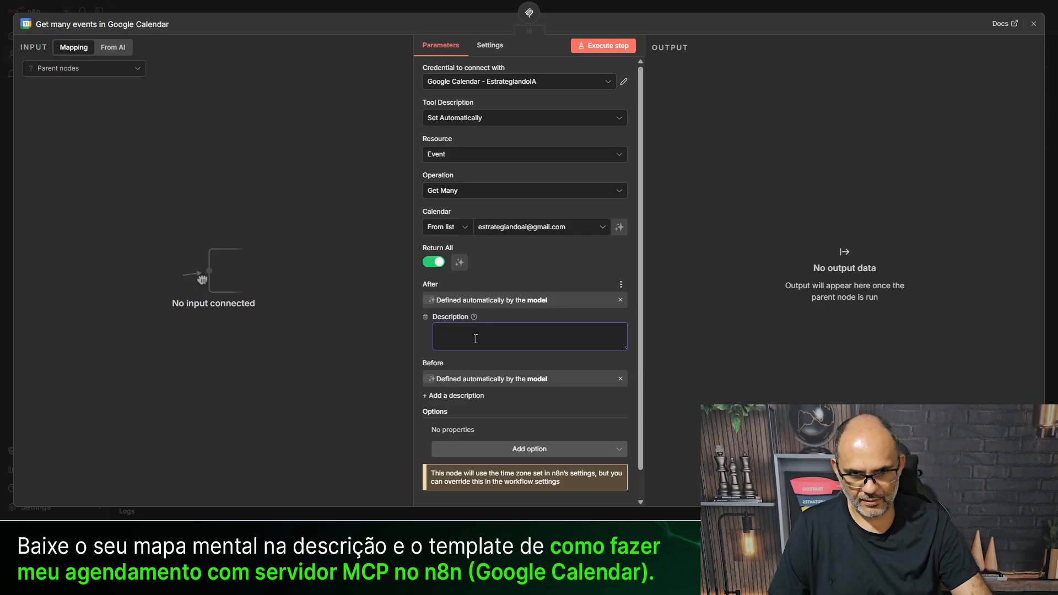
{"action": "key", "text": "ctrl+v"}
{"action": "scroll", "coordinate": [523, 376], "scroll_direction": "down", "scroll_amount": 1}
{"action": "left_click", "coordinate": [467, 365]}
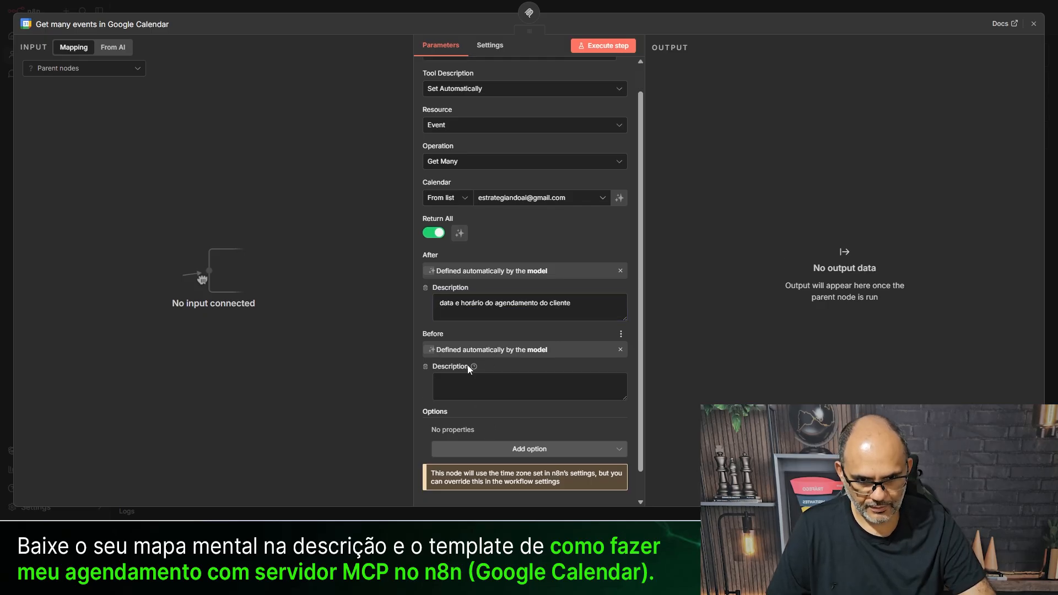
{"action": "key", "text": "ctrl+v"}
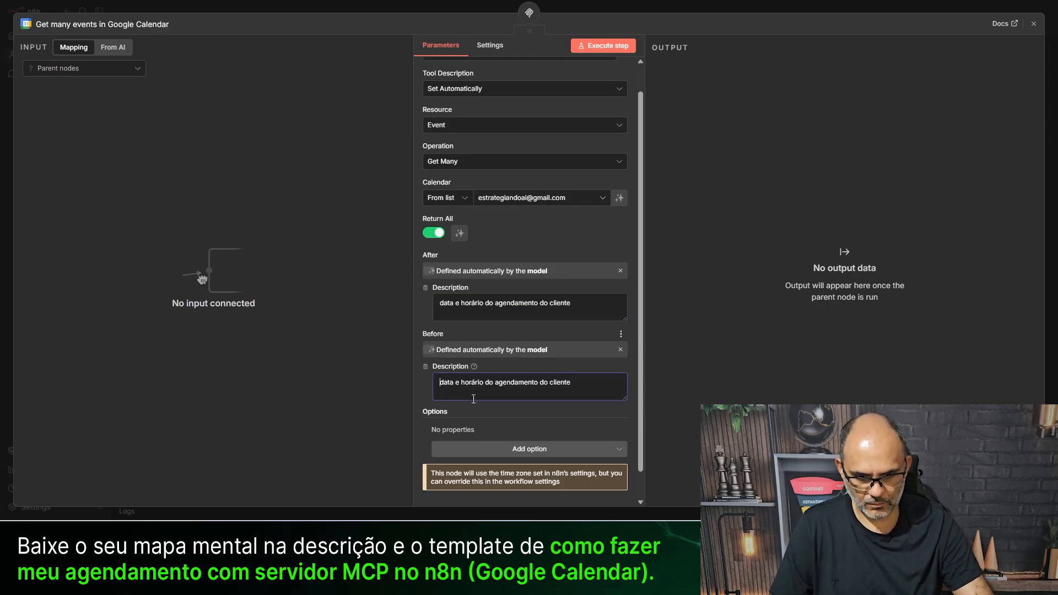
{"action": "key", "text": "Home"}
{"action": "type", "text": "fim"}
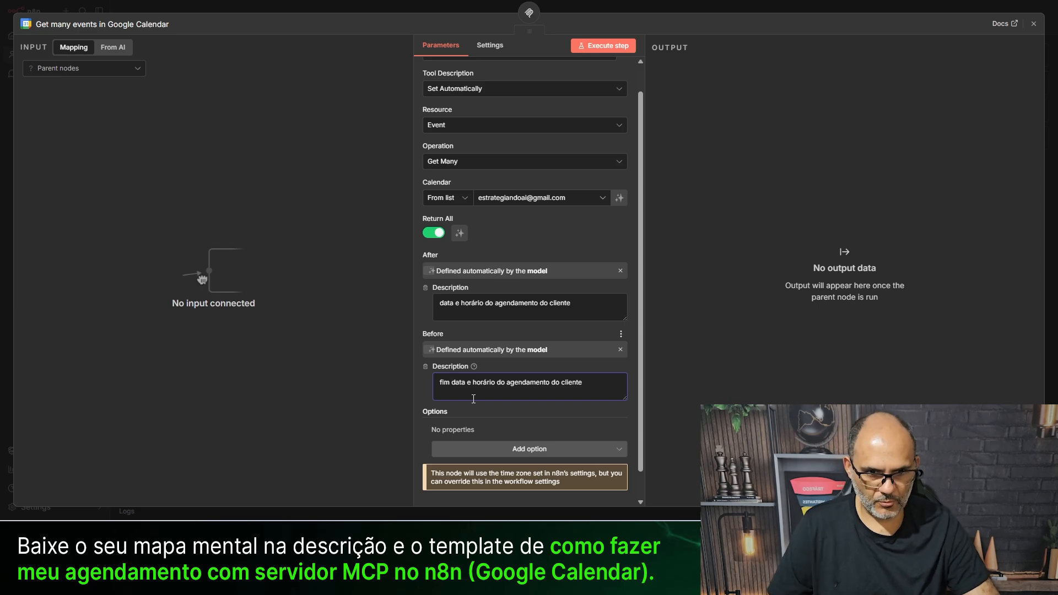
- Back on the canvas, name the Get many events node tool_buscar_todos_agendamentos
{"action": "left_click", "coordinate": [355, 7]}
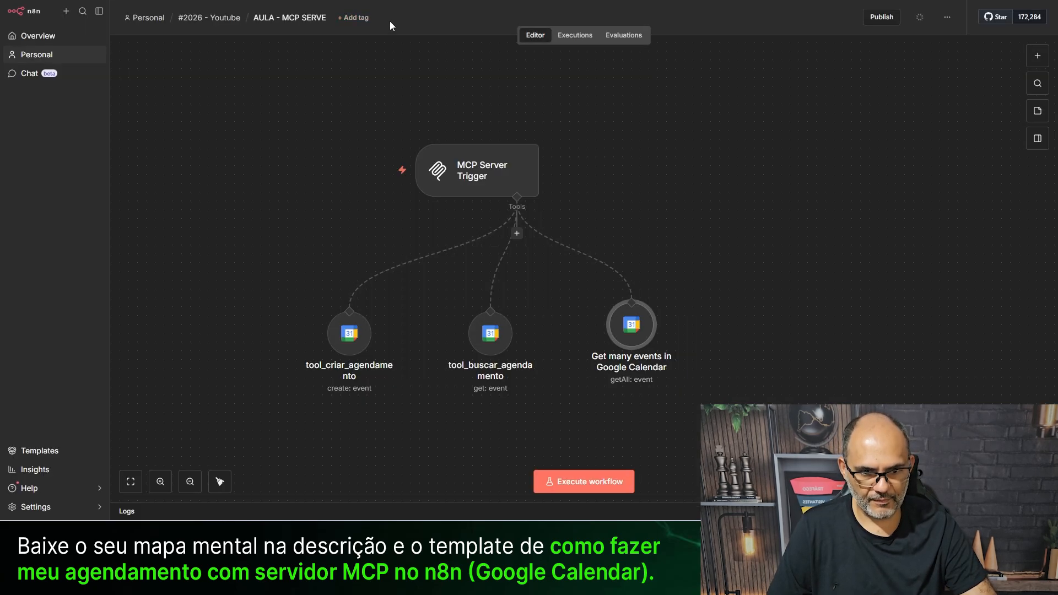
{"action": "key", "text": "F2"}
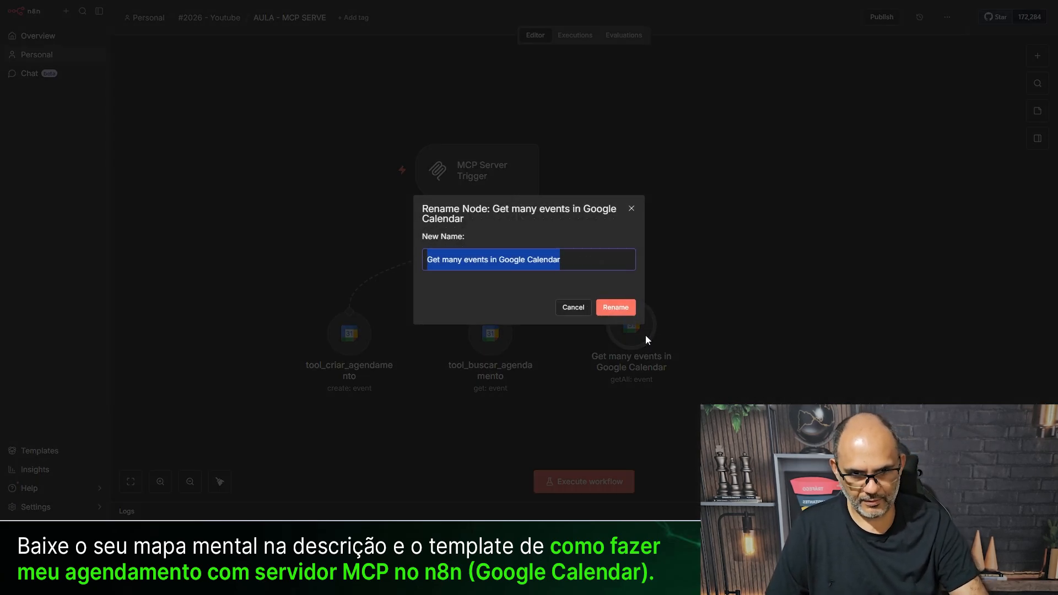
{"action": "type", "text": "tool_buscar"}
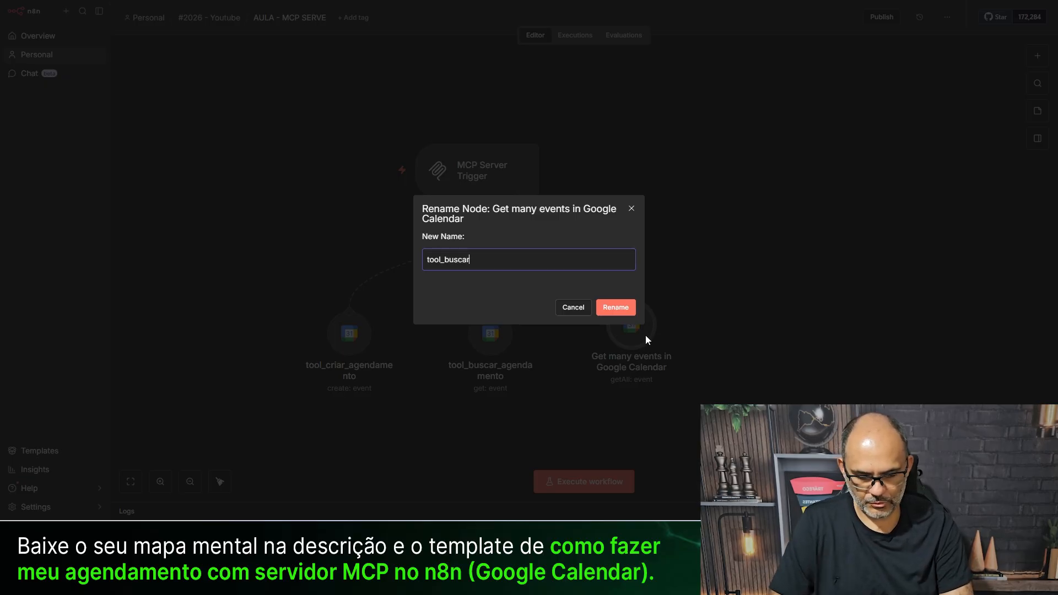
{"action": "type", "text": "_todos_agendamentos"}
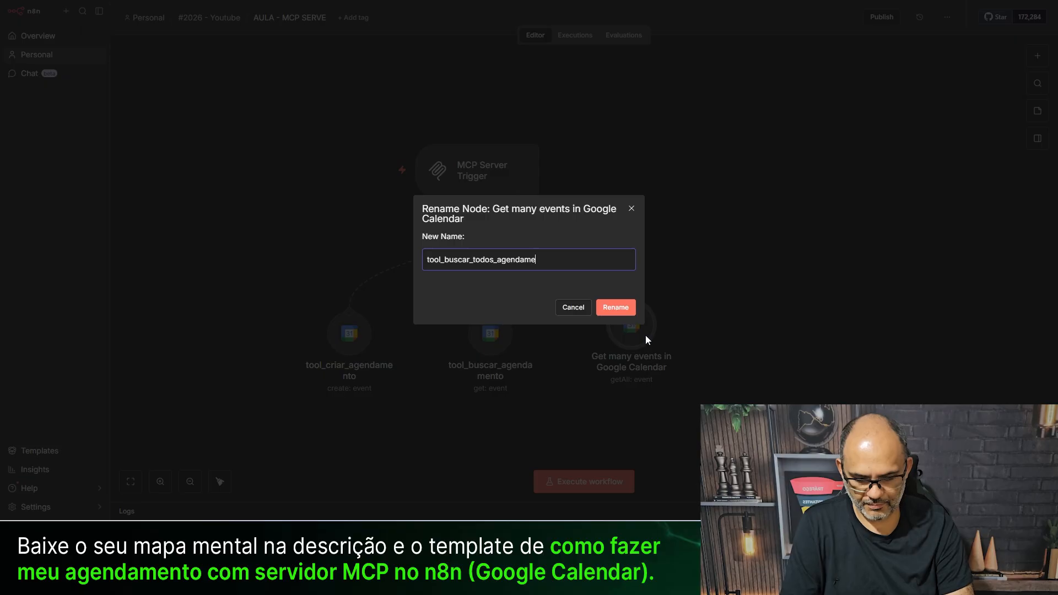
{"action": "key", "text": "Return"}
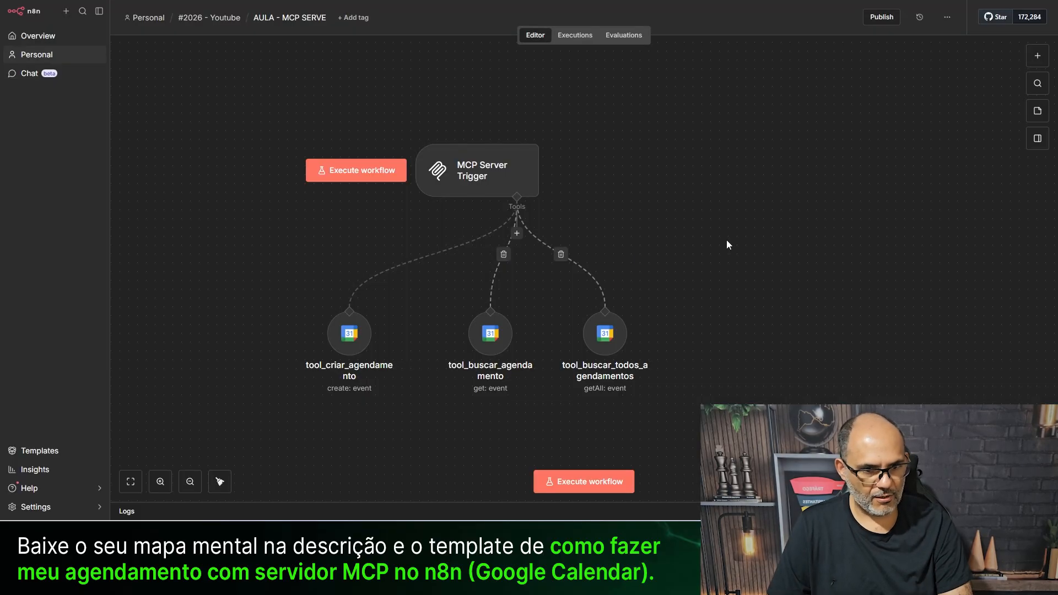
- Add another Google Calendar tool using the working calendar credential
{"action": "left_click", "coordinate": [517, 233]}
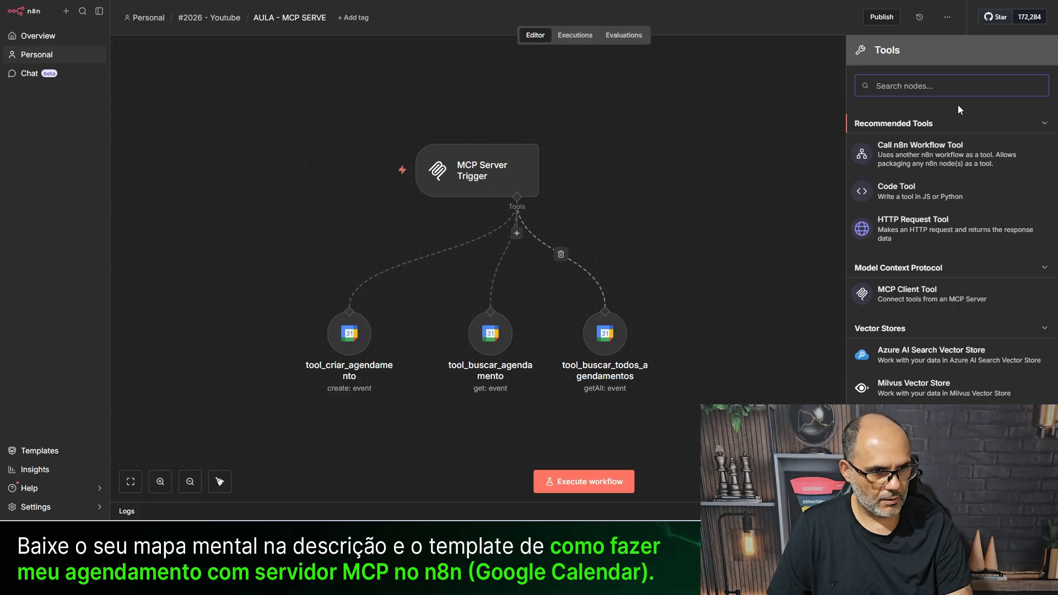
{"action": "type", "text": "cale"}
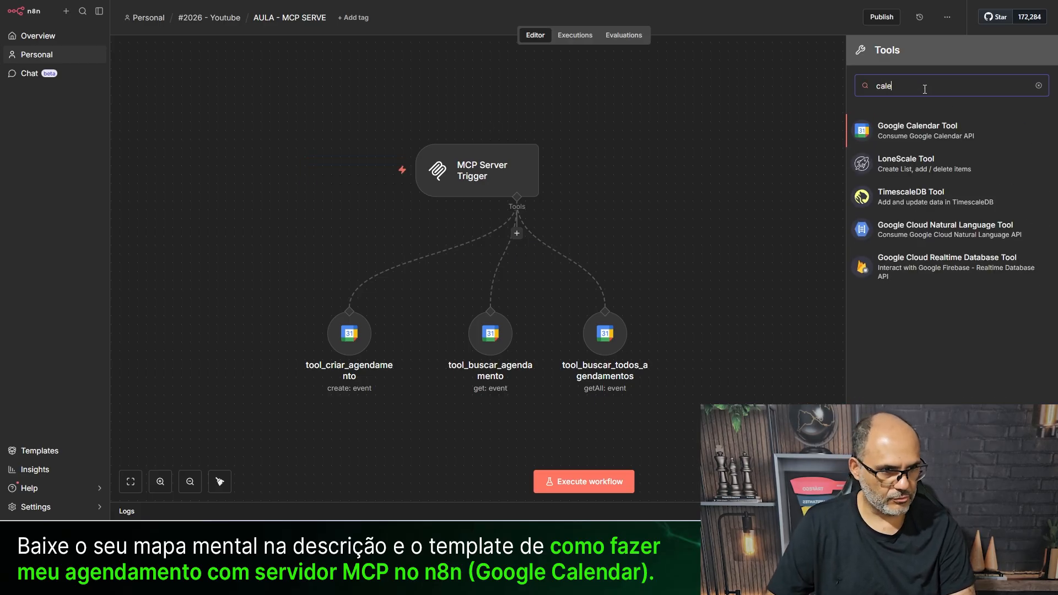
{"action": "left_click", "coordinate": [929, 117]}
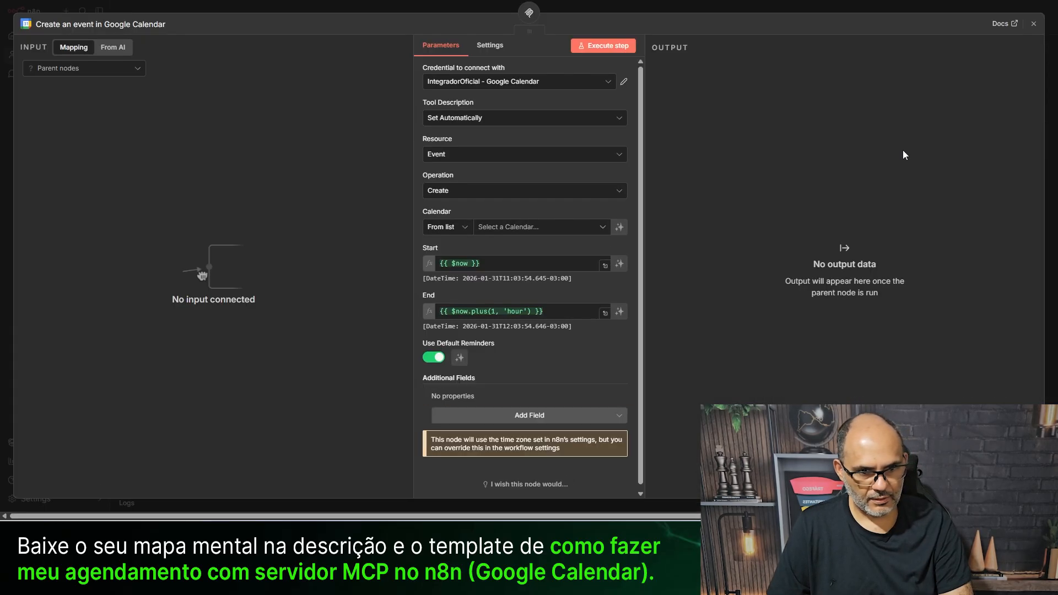
{"action": "left_click", "coordinate": [493, 83]}
{"action": "left_click", "coordinate": [474, 110]}
- Set it to Update events on the account's own calendar with a model-defined Event ID
{"action": "left_click", "coordinate": [446, 192]}
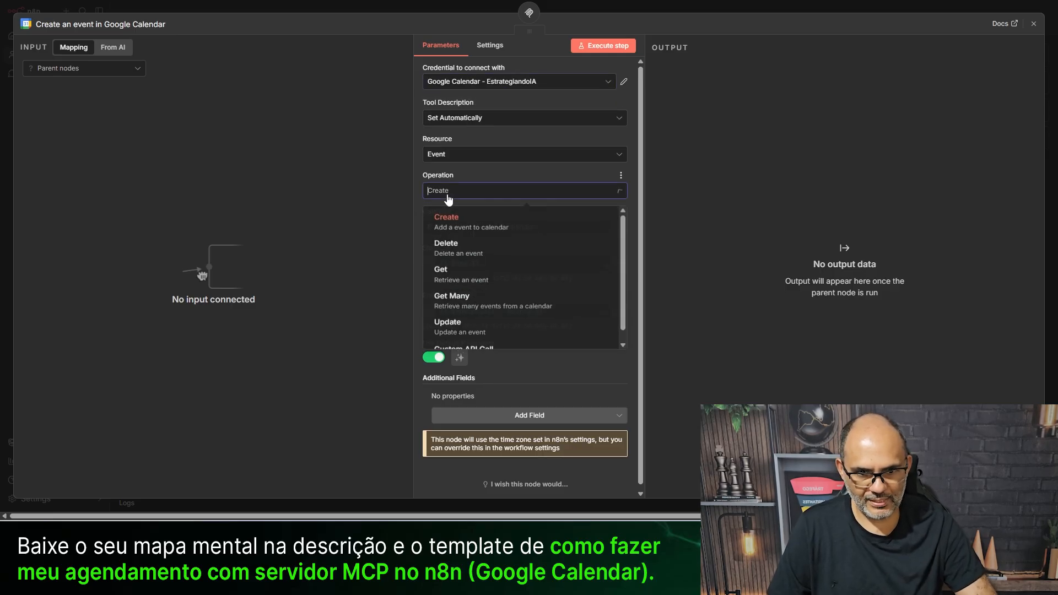
{"action": "left_click", "coordinate": [450, 337]}
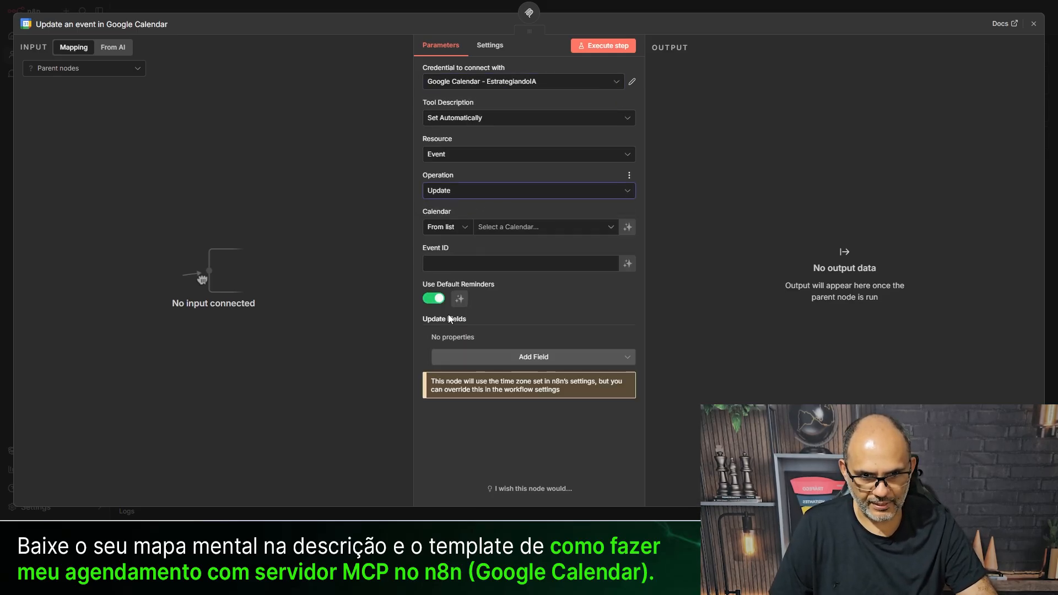
{"action": "left_click", "coordinate": [517, 228]}
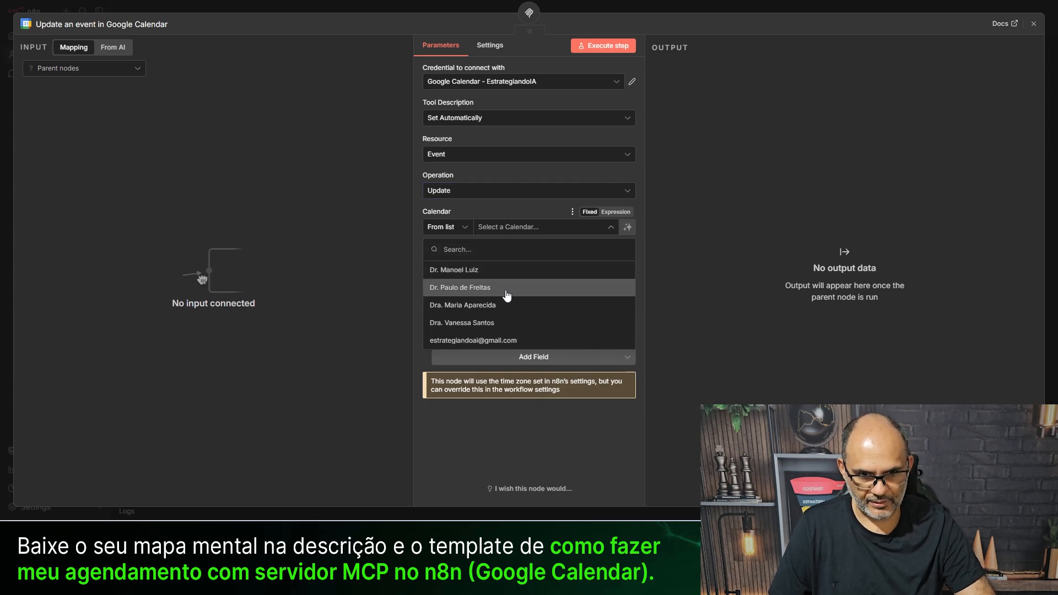
{"action": "left_click", "coordinate": [484, 340]}
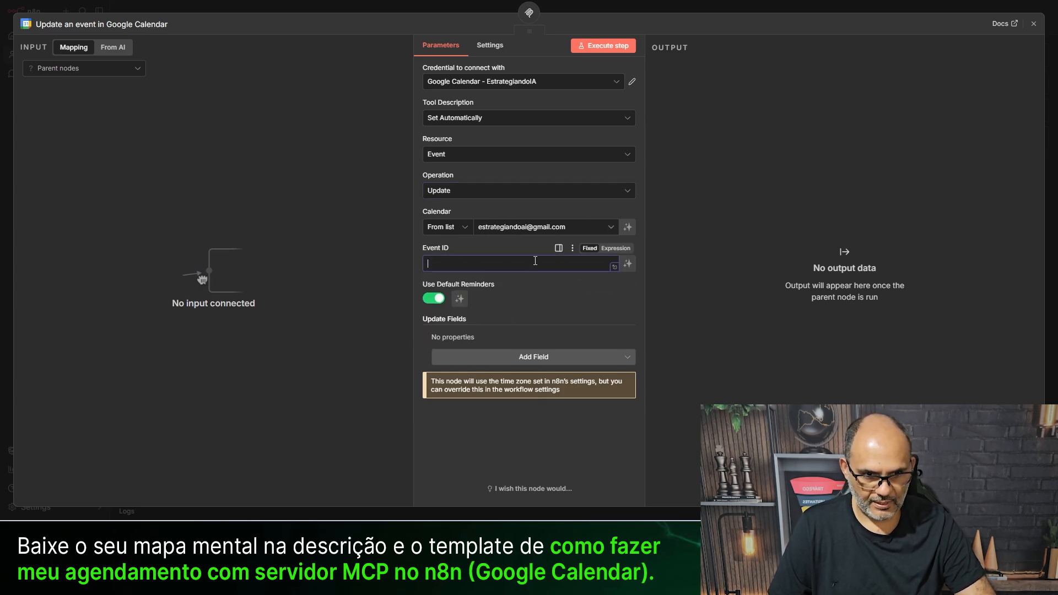
{"action": "left_click", "coordinate": [617, 263]}
{"action": "left_click", "coordinate": [470, 282]}
- Move the update node right and paste tool_buscar_agendamento's Event ID description into it
{"action": "left_click", "coordinate": [272, 6]}
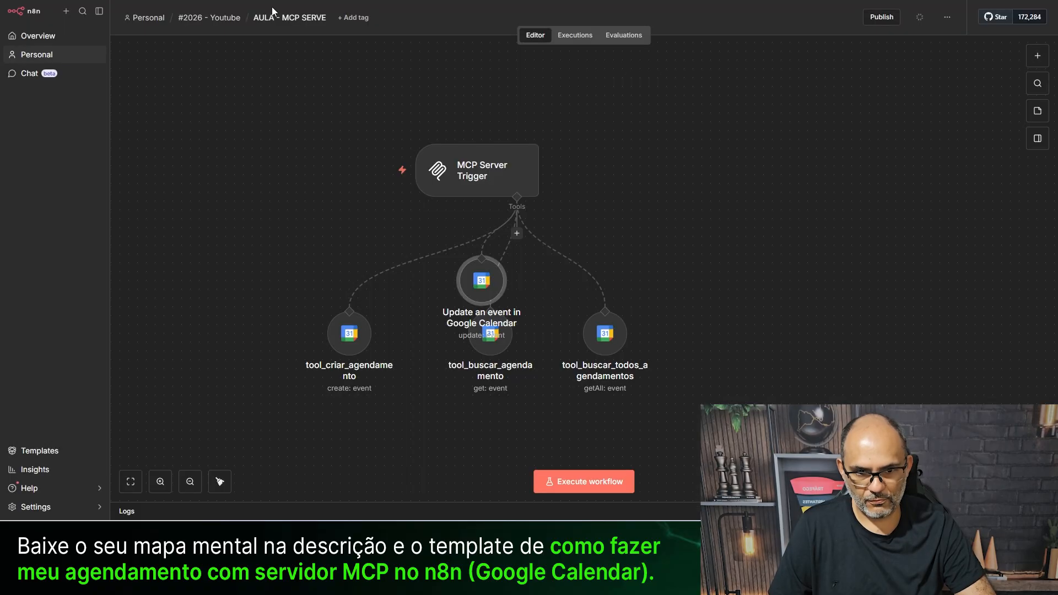
{"action": "left_click_drag", "start_coordinate": [478, 301], "coordinate": [821, 334]}
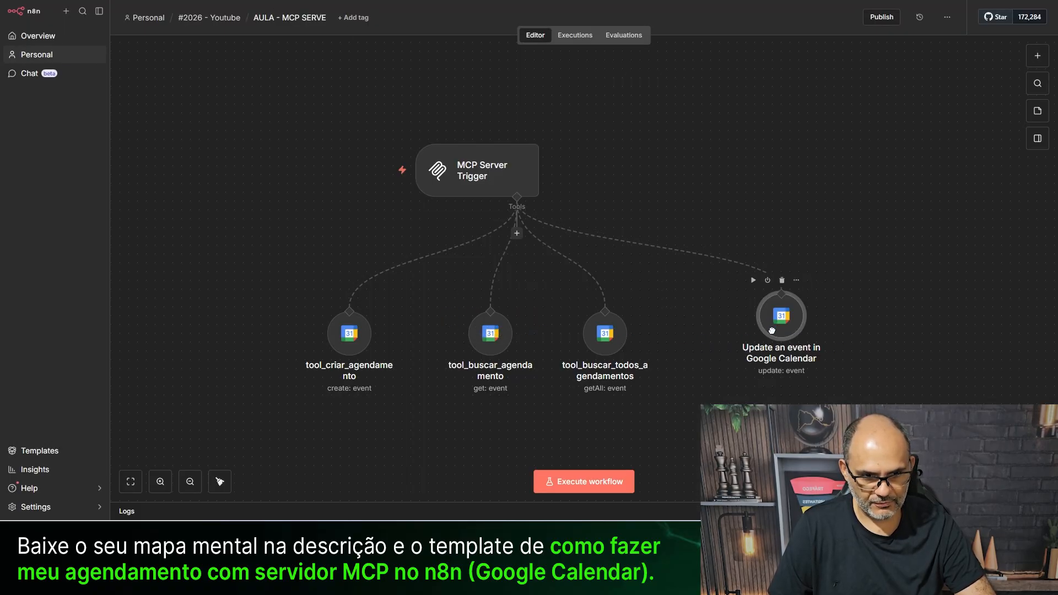
{"action": "double_click", "coordinate": [483, 355]}
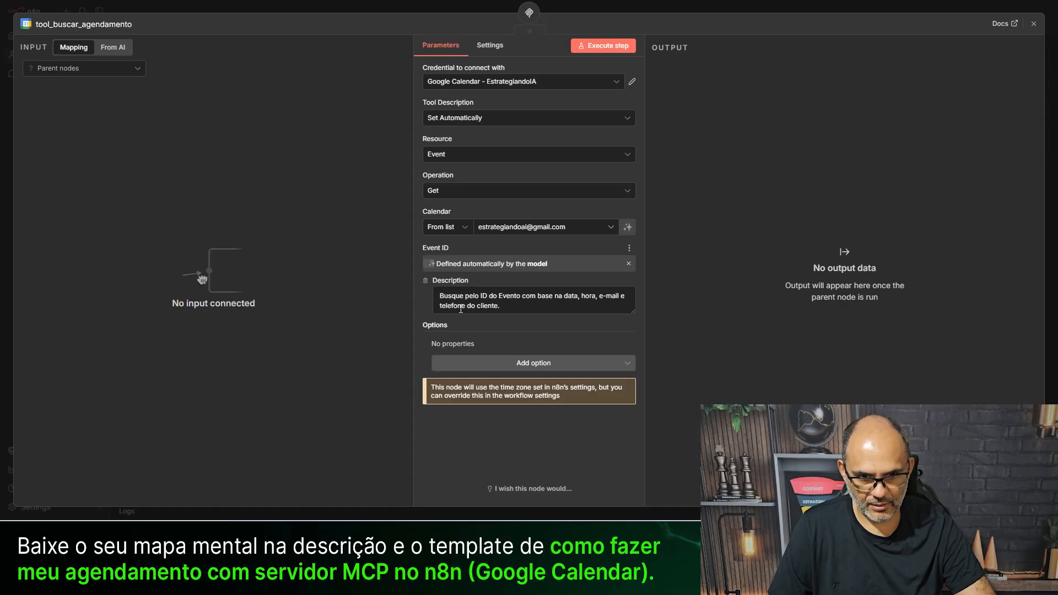
{"action": "triple_click", "coordinate": [505, 299]}
{"action": "key", "text": "ctrl+c"}
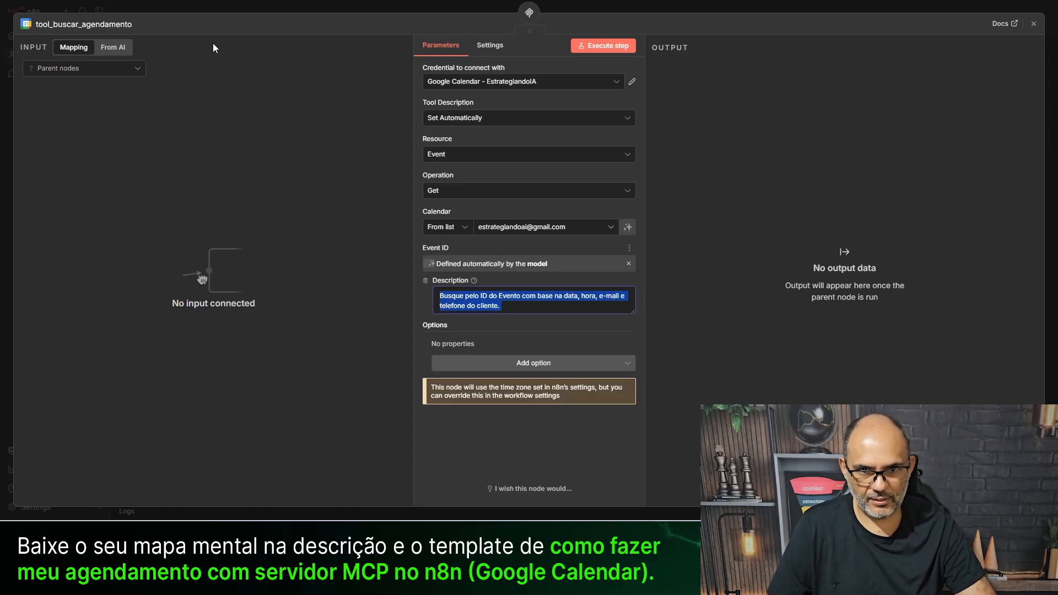
{"action": "left_click", "coordinate": [215, 4]}
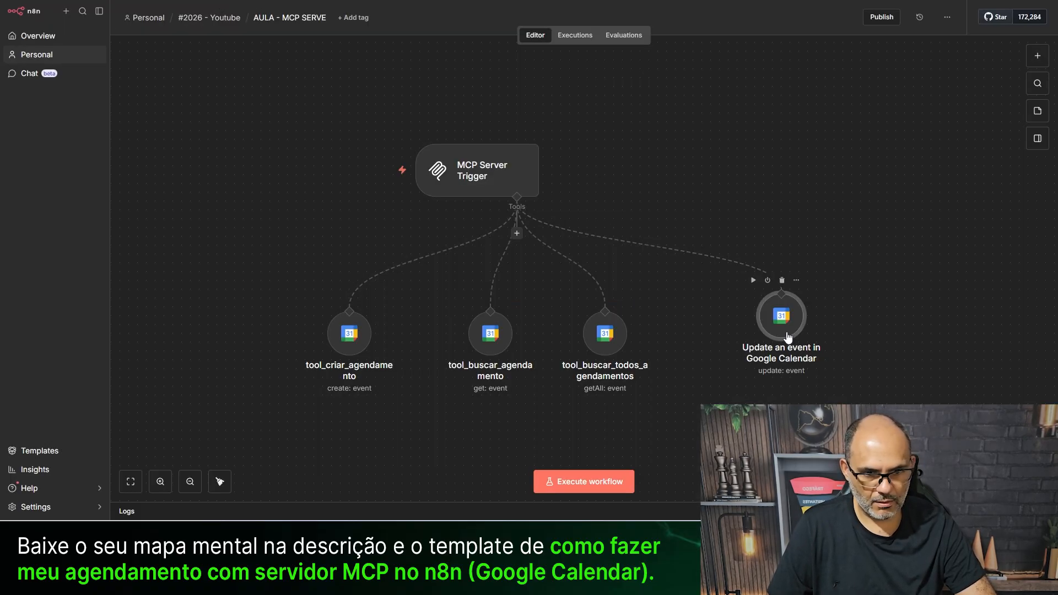
{"action": "double_click", "coordinate": [779, 311]}
{"action": "left_click", "coordinate": [458, 281]}
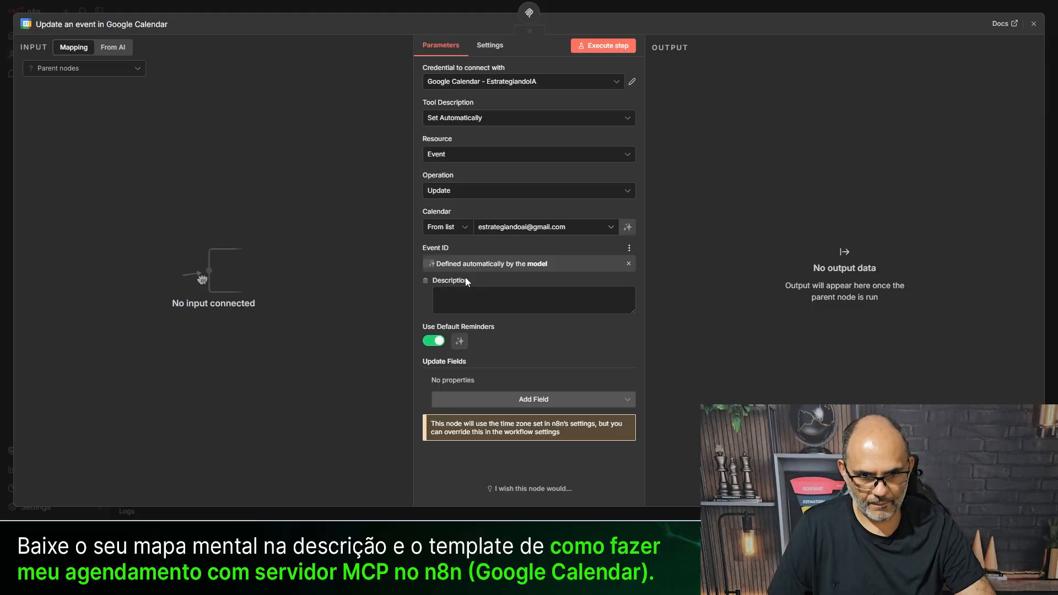
{"action": "key", "text": "ctrl+v"}
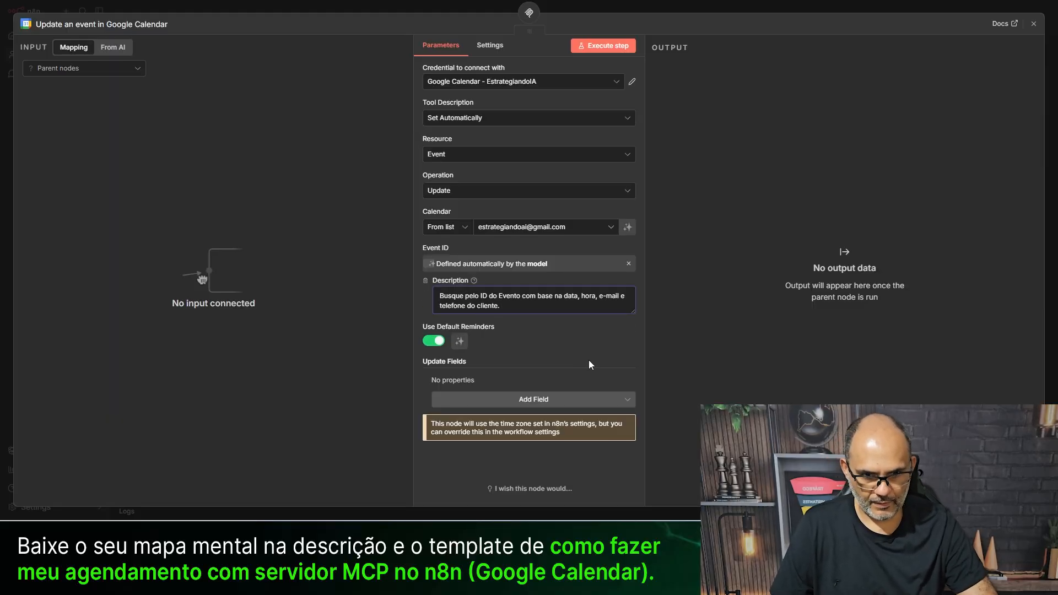
{"action": "left_click", "coordinate": [430, 482]}
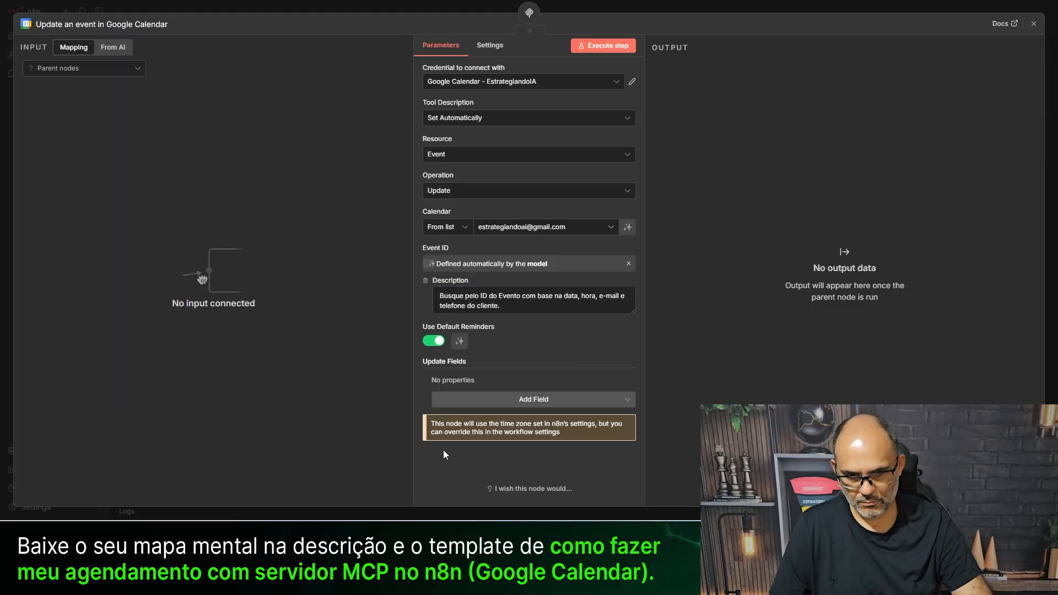
- Add Start and End update fields, both defined by the model
{"action": "left_click", "coordinate": [512, 399]}
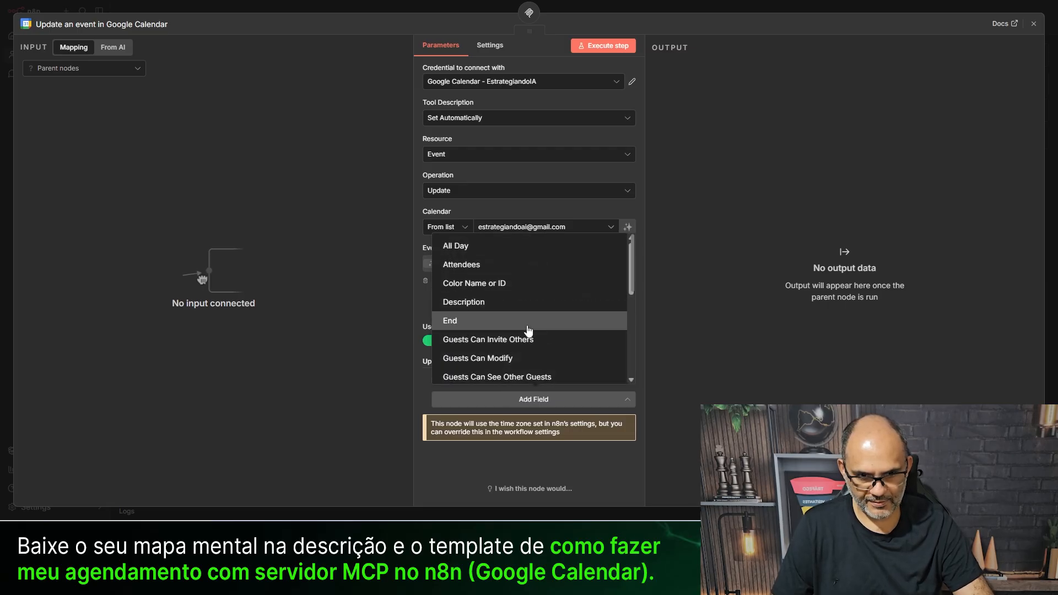
{"action": "scroll", "coordinate": [512, 325], "scroll_direction": "down", "scroll_amount": 8}
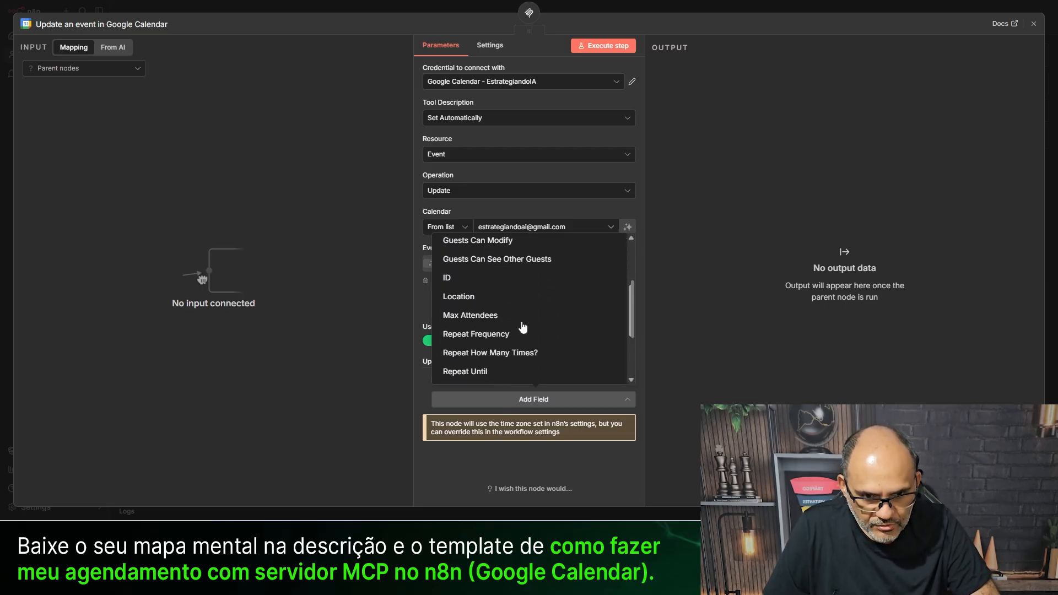
{"action": "left_click", "coordinate": [492, 345]}
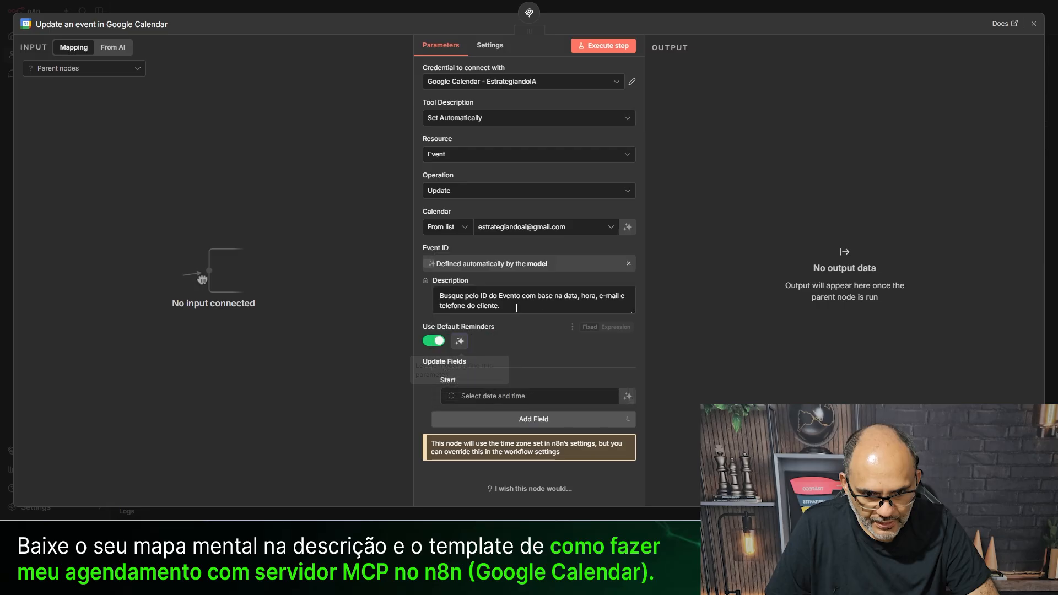
{"action": "left_click", "coordinate": [510, 431]}
{"action": "scroll", "coordinate": [493, 336], "scroll_direction": "up", "scroll_amount": 4}
{"action": "scroll", "coordinate": [491, 337], "scroll_direction": "up", "scroll_amount": 4}
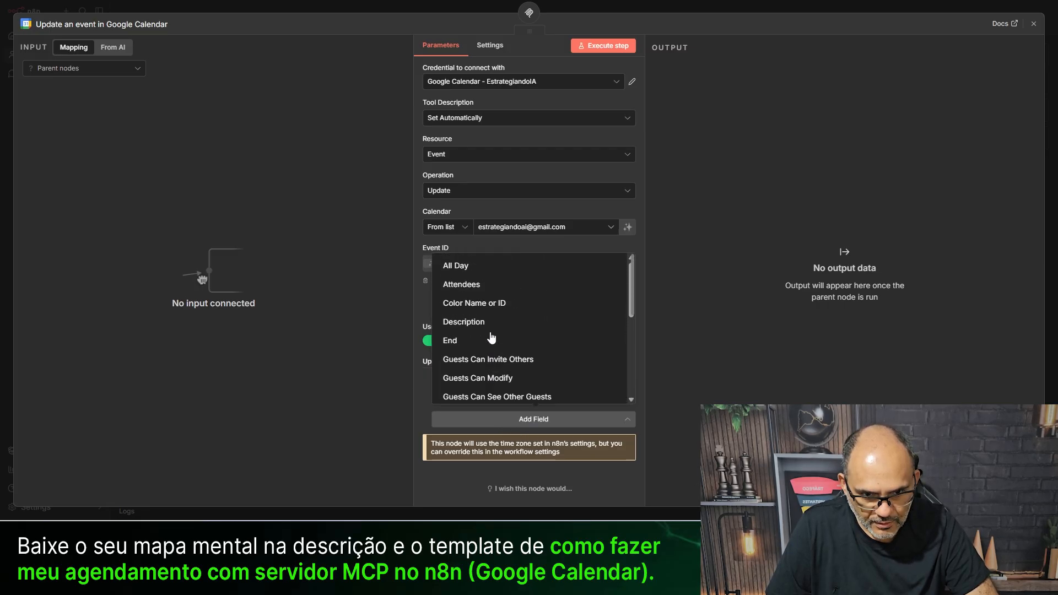
{"action": "left_click", "coordinate": [490, 338]}
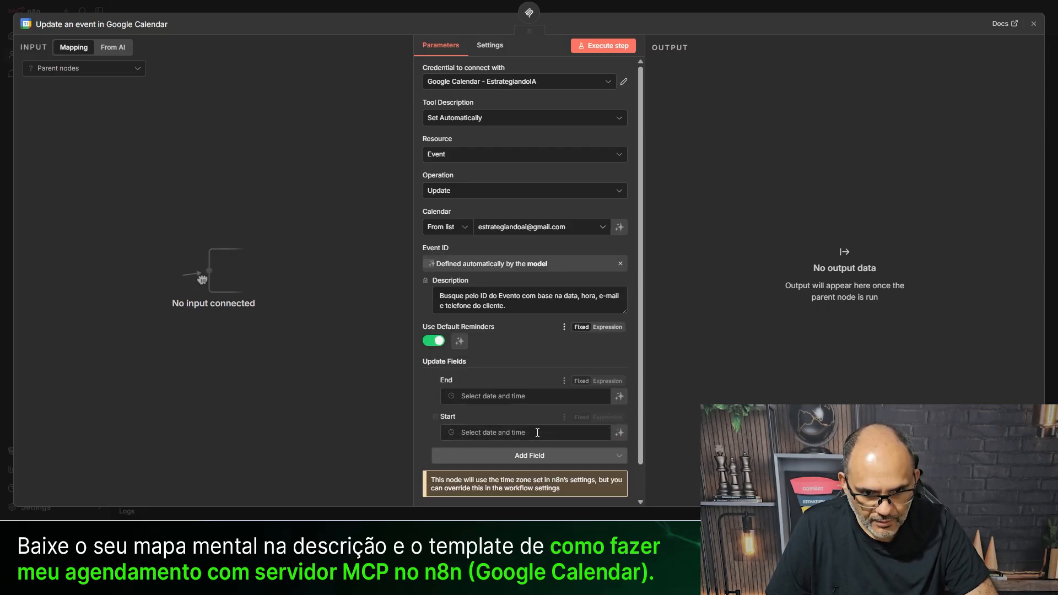
{"action": "left_click", "coordinate": [620, 397]}
{"action": "left_click", "coordinate": [619, 445]}
{"action": "scroll", "coordinate": [518, 405], "scroll_direction": "down", "scroll_amount": 2}
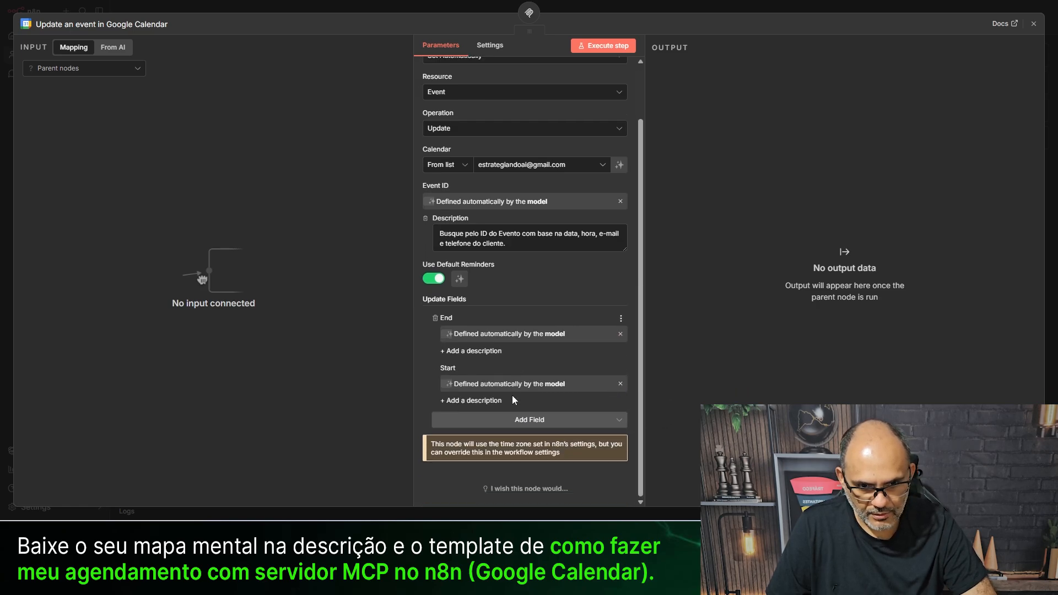
- Review the settings of the tool_buscar_agendamento and tool_buscar_todos_agendamentos nodes
{"action": "left_click", "coordinate": [350, 6]}
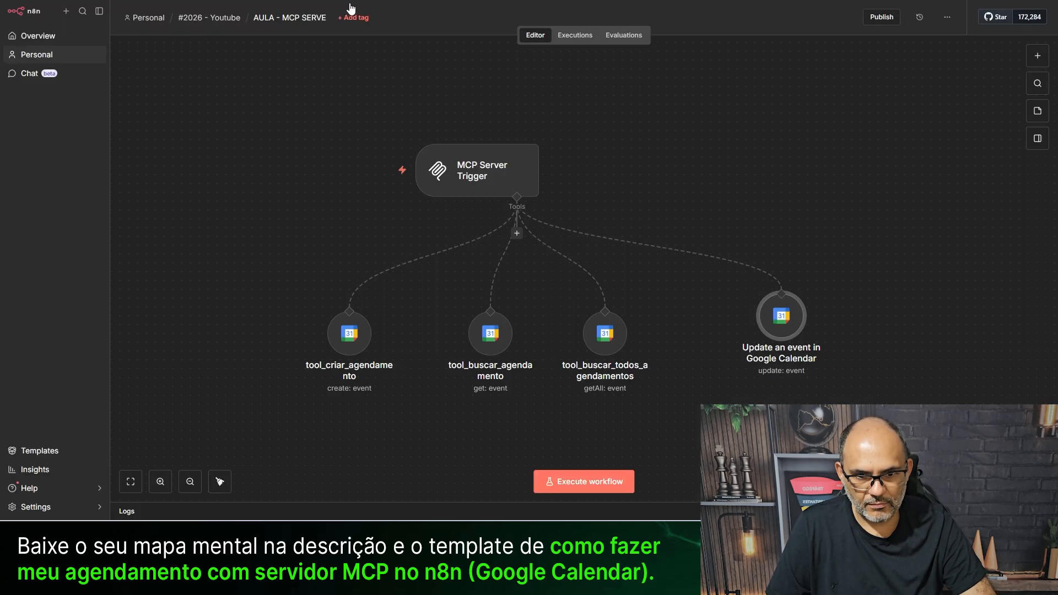
{"action": "left_click", "coordinate": [494, 337]}
{"action": "key", "text": "Return"}
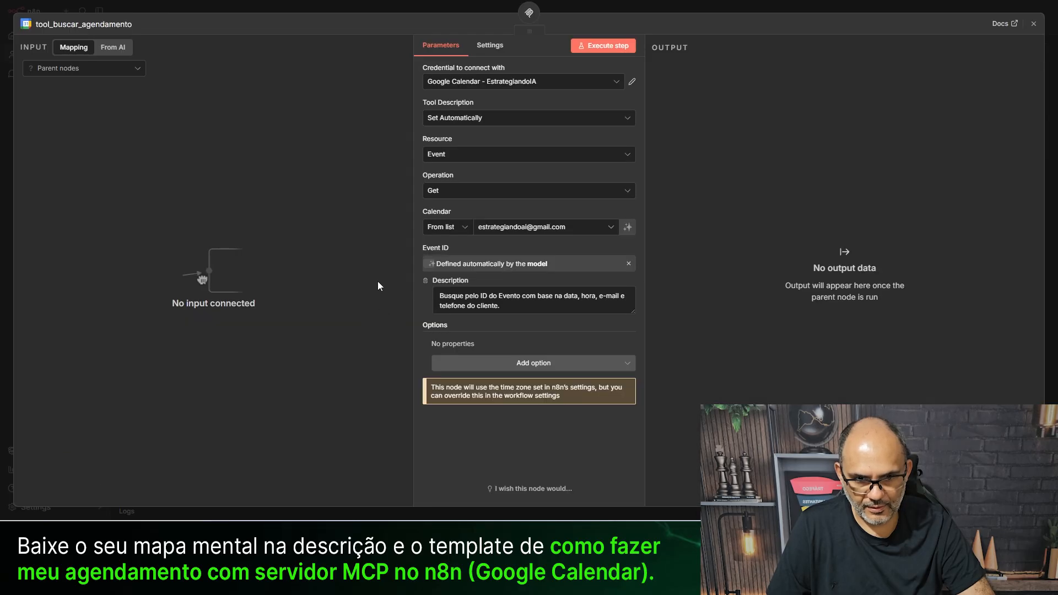
{"action": "left_click", "coordinate": [332, 4]}
{"action": "left_click", "coordinate": [605, 345]}
{"action": "key", "text": "Return"}
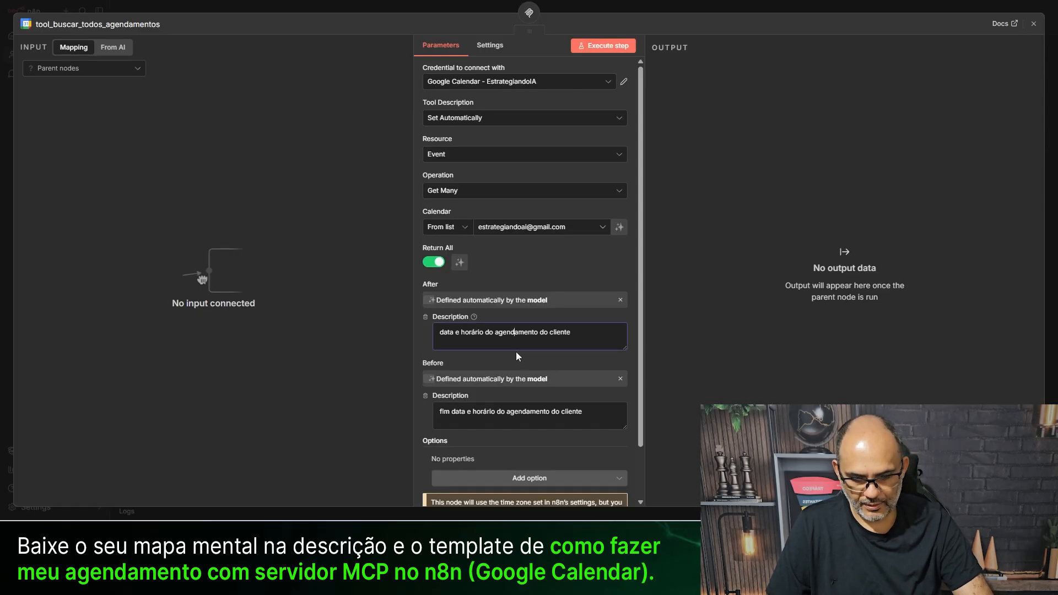
{"action": "triple_click", "coordinate": [516, 348]}
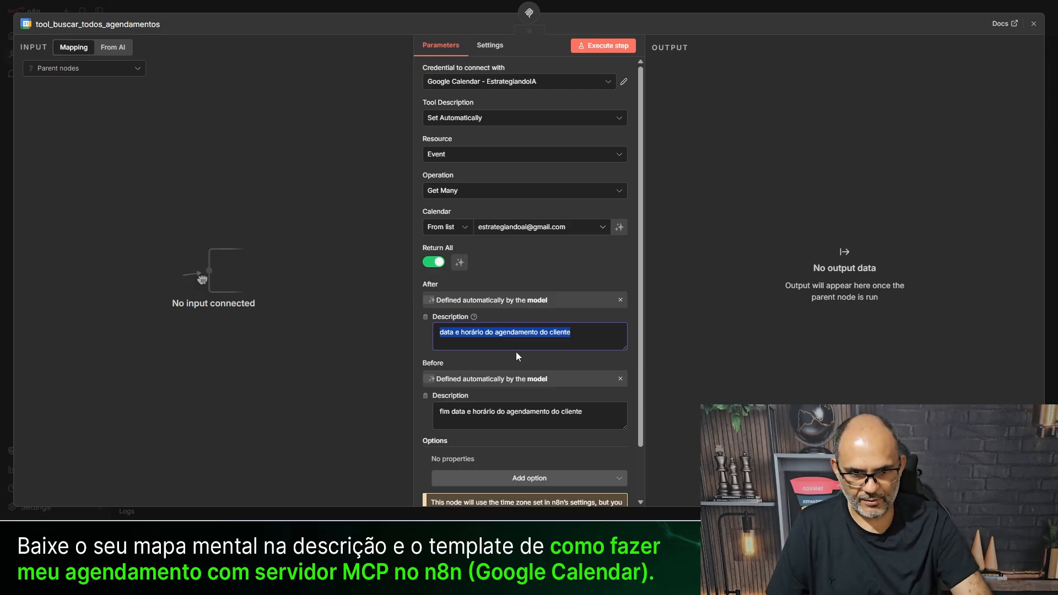
{"action": "left_click", "coordinate": [295, 7]}
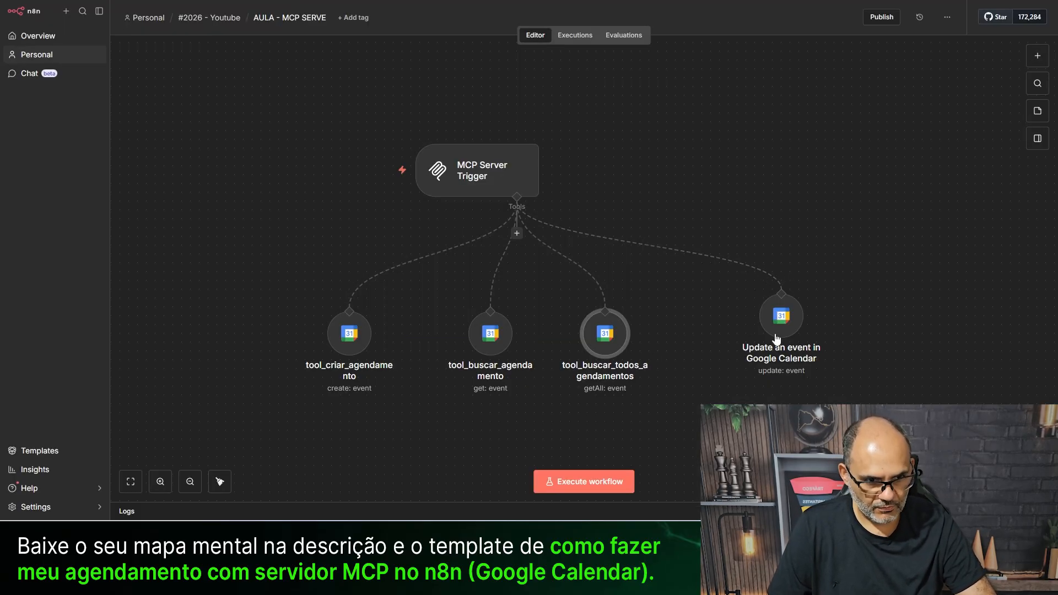
- Drag the update-event node level with the other tools and reopen its parameters
{"action": "left_click_drag", "start_coordinate": [794, 321], "coordinate": [767, 339]}
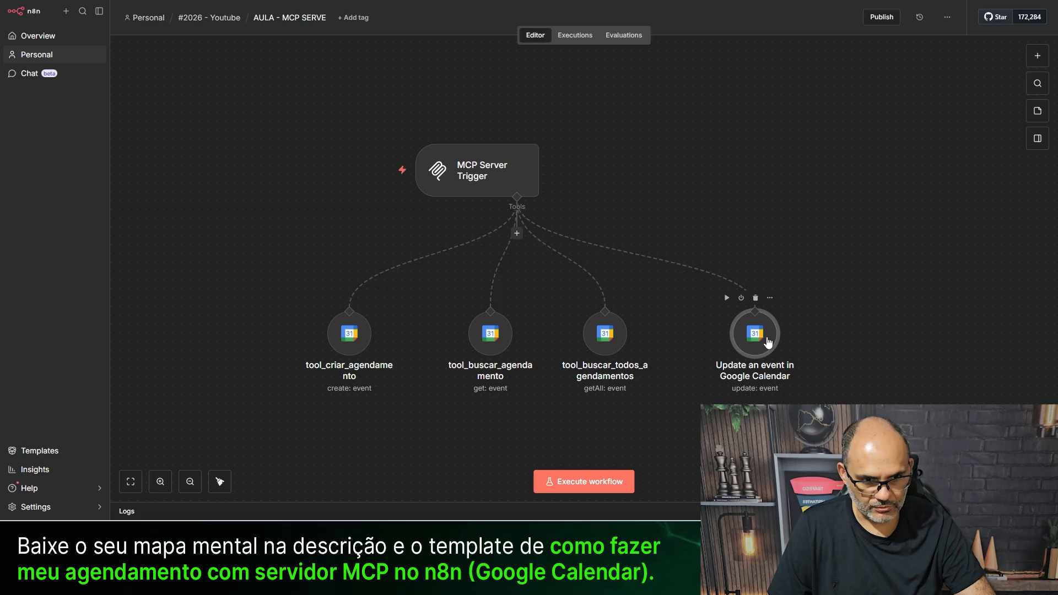
{"action": "double_click", "coordinate": [767, 342]}
{"action": "scroll", "coordinate": [489, 405], "scroll_direction": "down", "scroll_amount": 2}
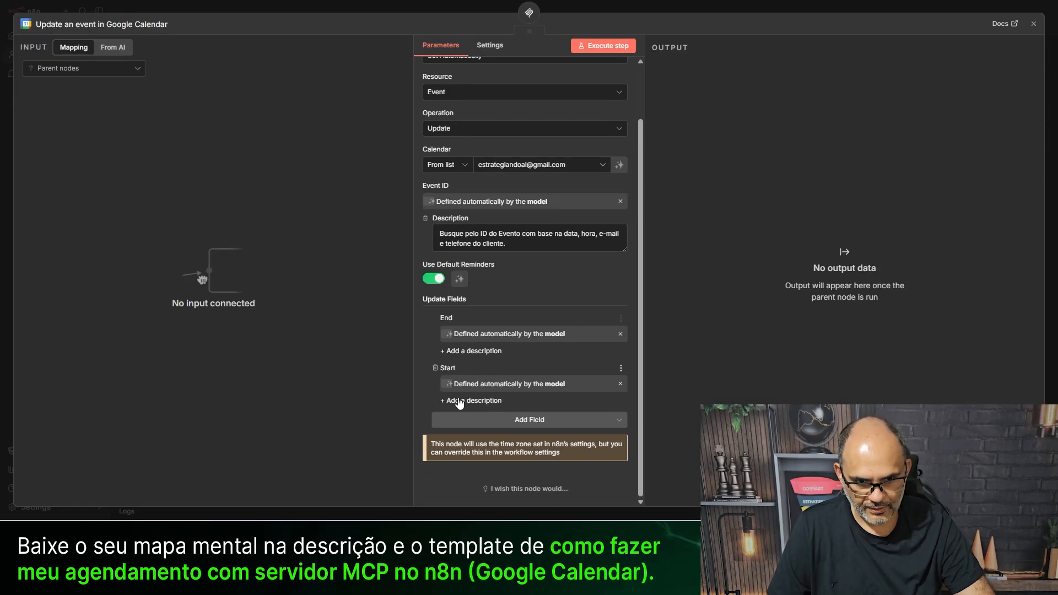
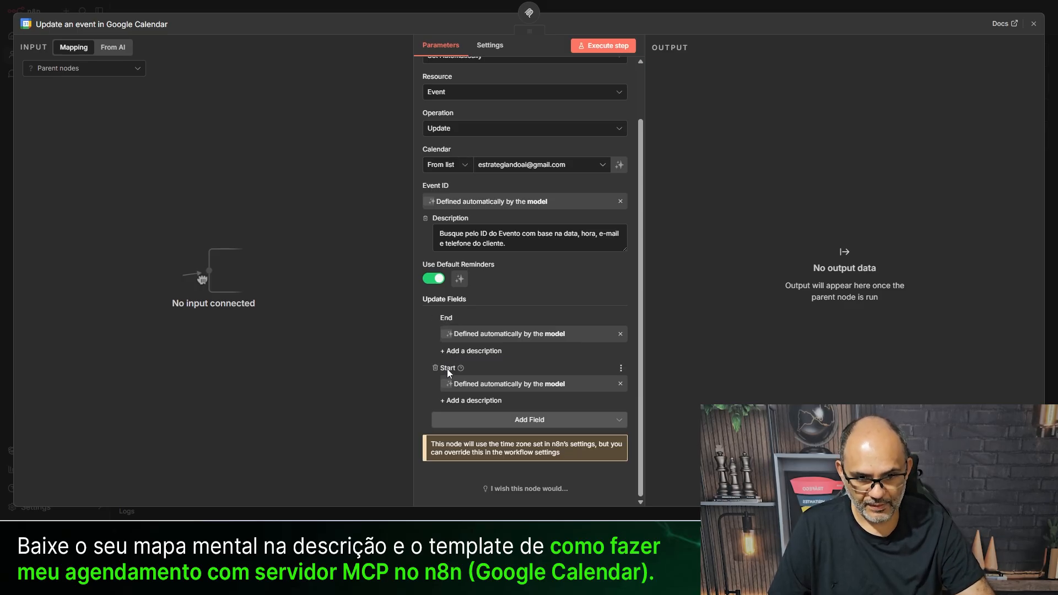
- Describe Start as 'data e horário do agendamento do cliente' and End with the 'fim ' prefix
{"action": "left_click", "coordinate": [471, 400]}
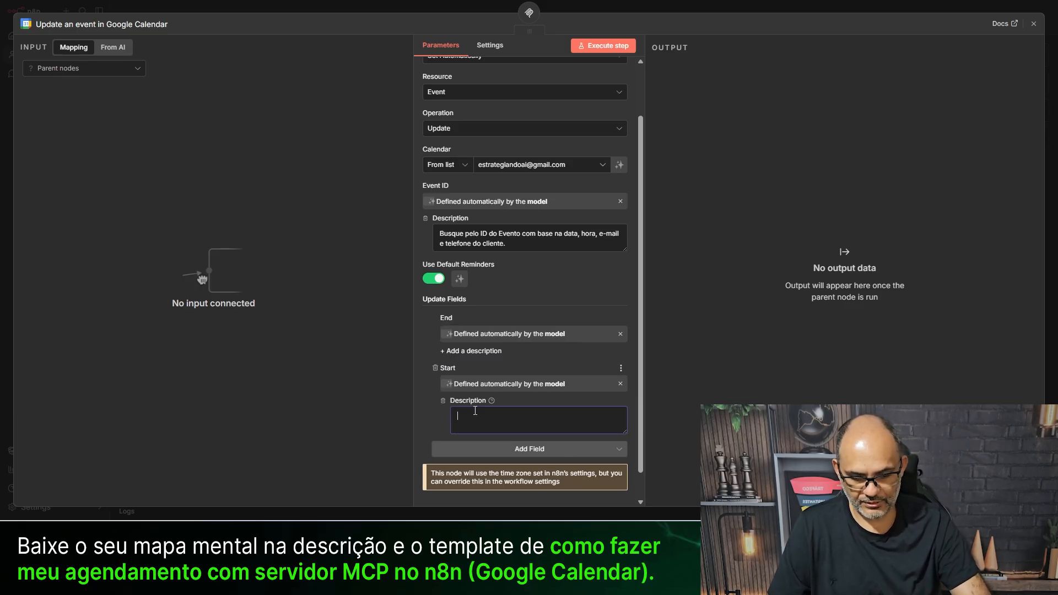
{"action": "type", "text": "data e horário do agendamento do cliente"}
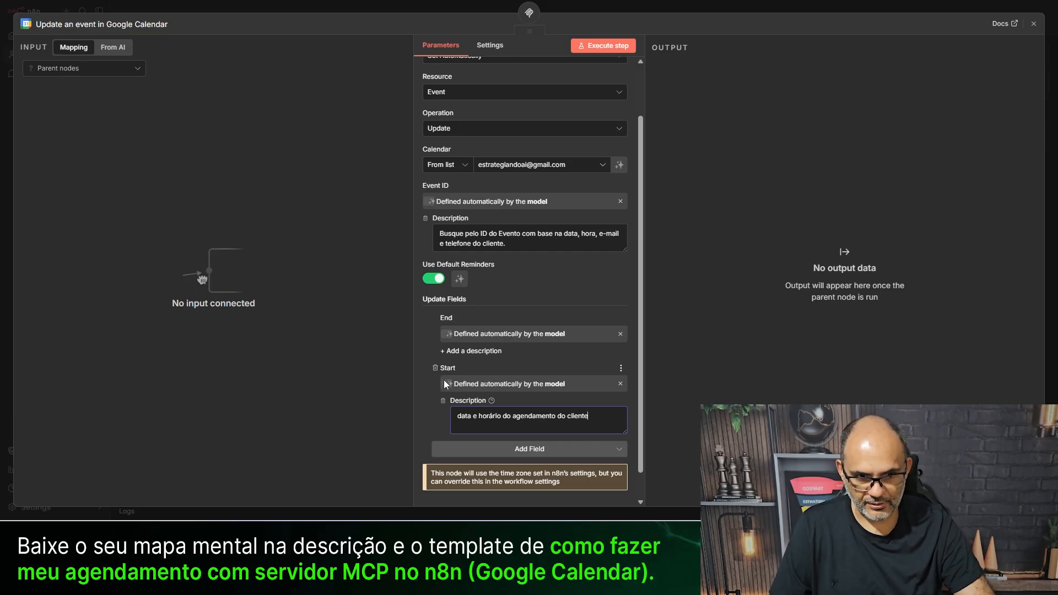
{"action": "left_click", "coordinate": [469, 351]}
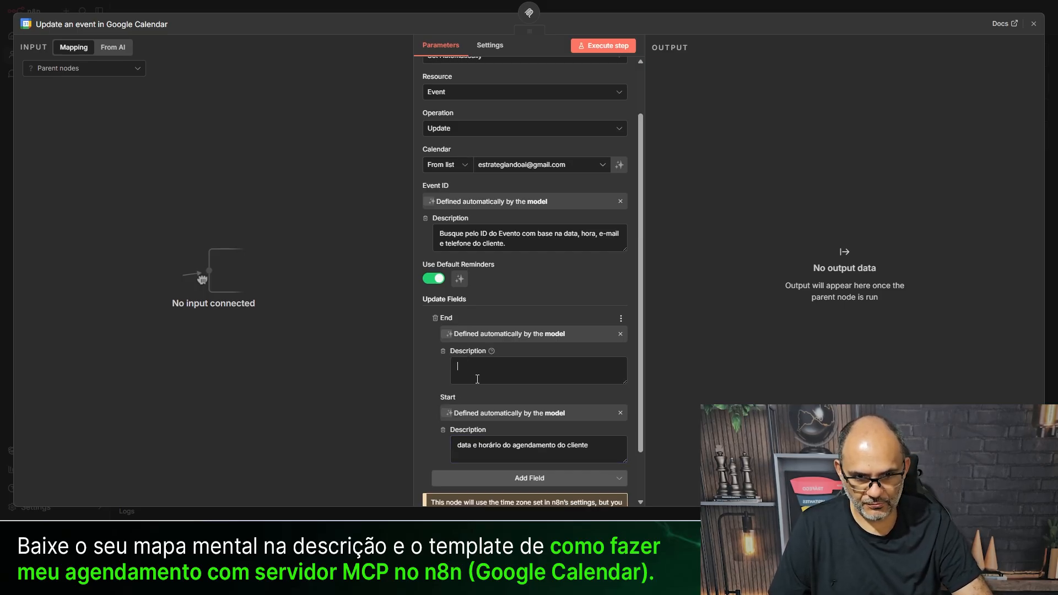
{"action": "type", "text": "data e horário do agendamento do cliente"}
{"action": "type", "text": "fim"}
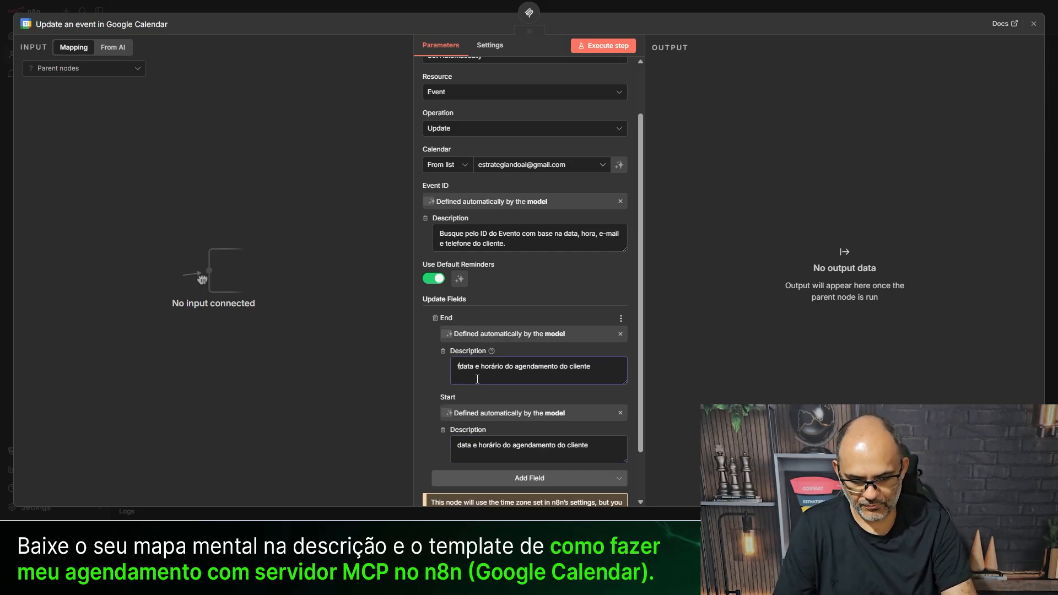
{"action": "left_click", "coordinate": [425, 369]}
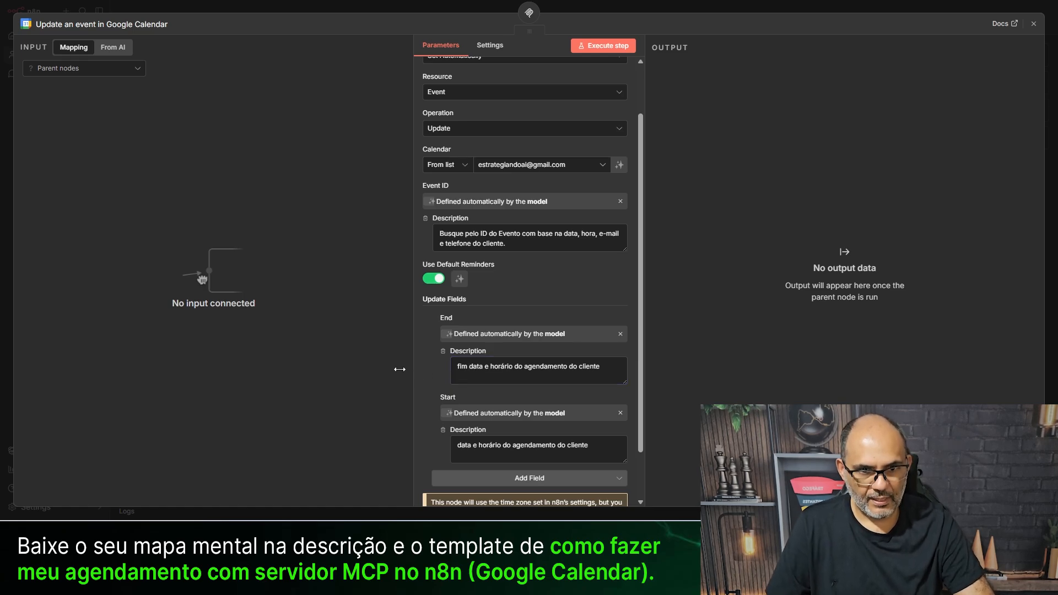
{"action": "scroll", "coordinate": [563, 78], "scroll_direction": "up", "scroll_amount": 2}
{"action": "scroll", "coordinate": [479, 248], "scroll_direction": "down", "scroll_amount": 4}
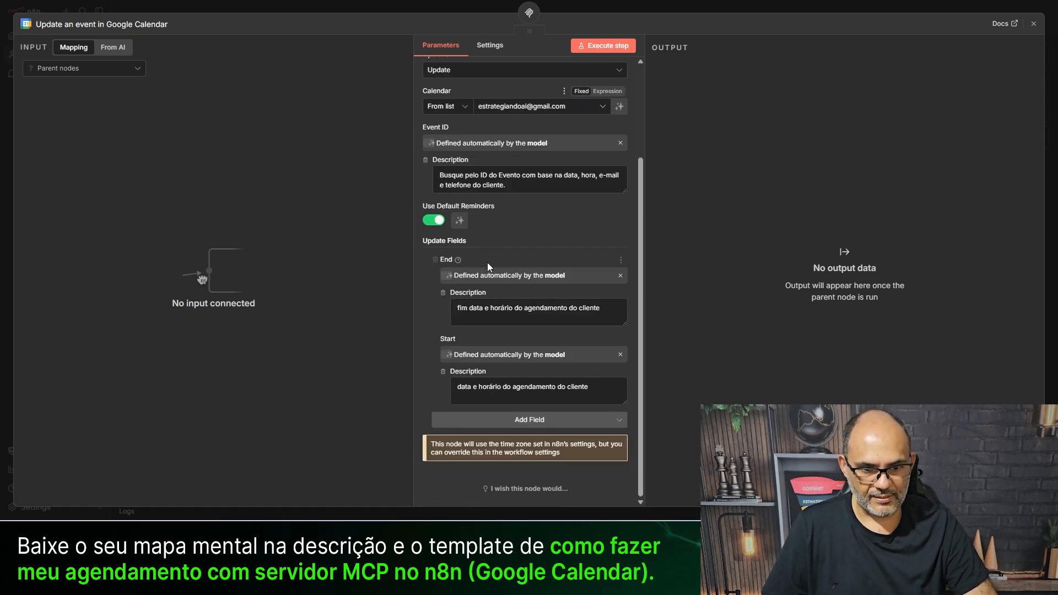
{"action": "scroll", "coordinate": [473, 220], "scroll_direction": "up", "scroll_amount": 4}
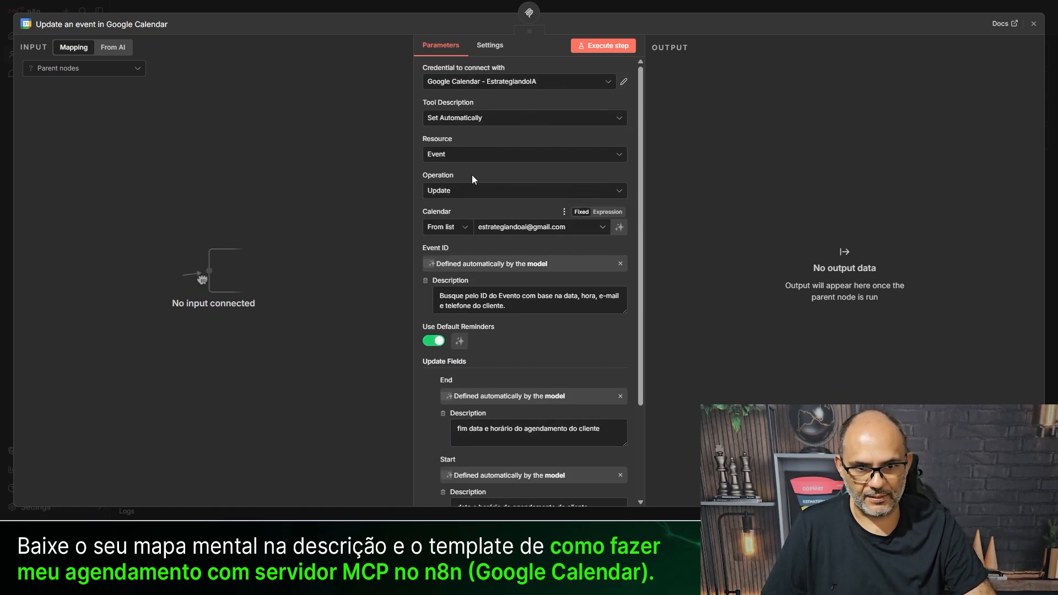
{"action": "left_click", "coordinate": [360, 9]}
- Rename the Update event node to tool_atualizar_agendamento
{"action": "key", "text": "F2"}
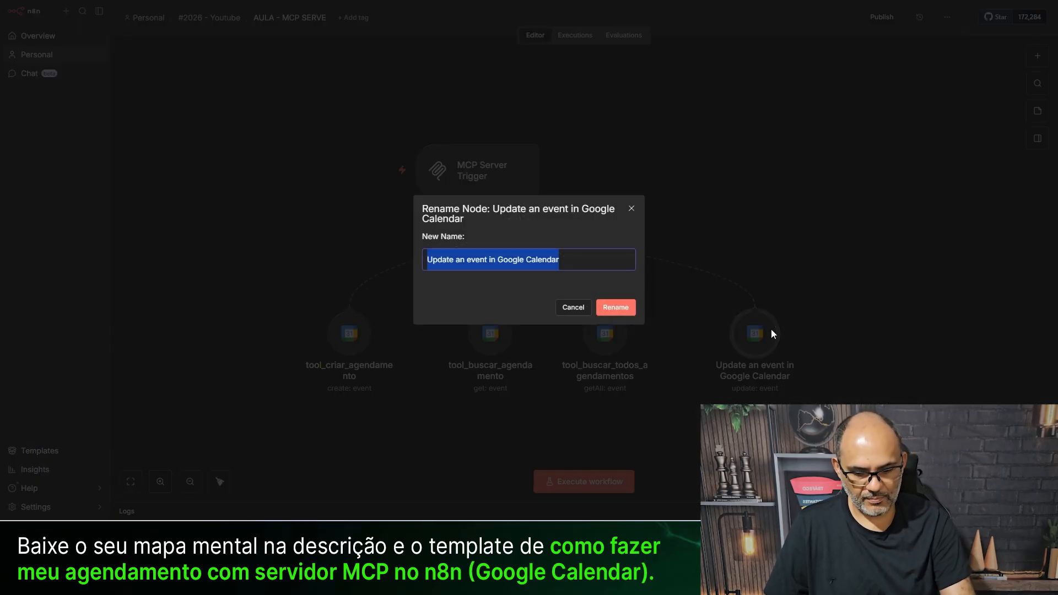
{"action": "type", "text": "tool_atualizar_agendamento"}
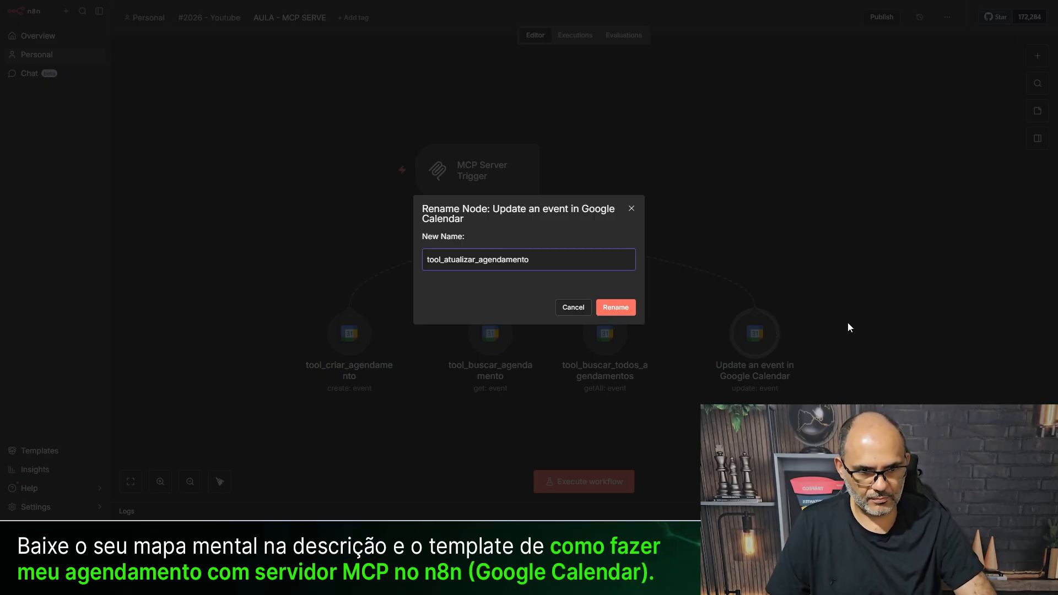
{"action": "left_click", "coordinate": [613, 307]}
- Line up tool_atualizar_agendamento and tool_criar_agendamento in the tool row
{"action": "left_click_drag", "start_coordinate": [763, 327], "coordinate": [719, 327]}
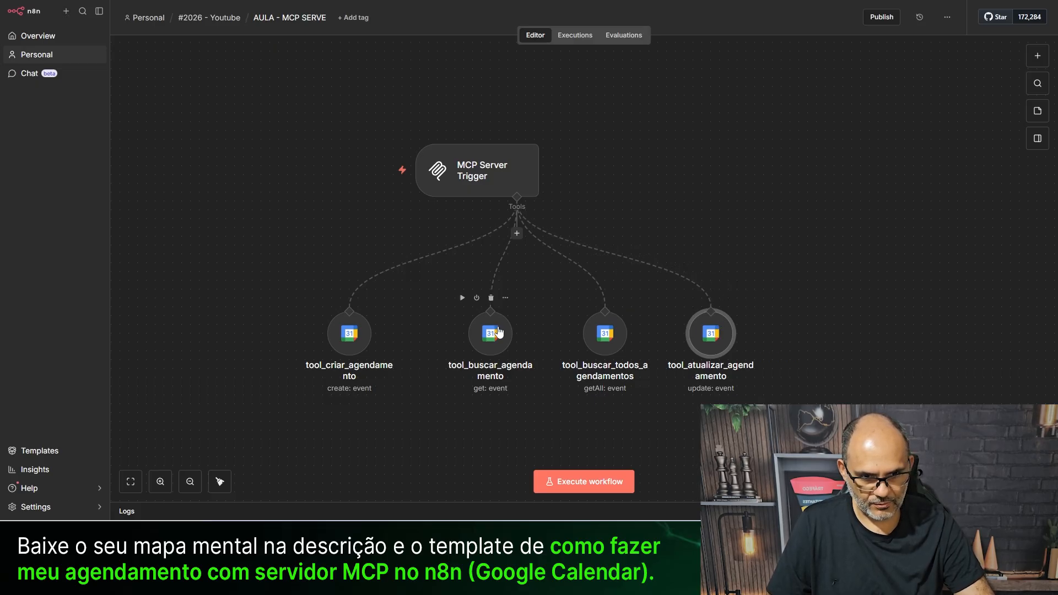
{"action": "left_click_drag", "start_coordinate": [500, 328], "coordinate": [508, 328]}
{"action": "left_click_drag", "start_coordinate": [348, 331], "coordinate": [397, 326]}
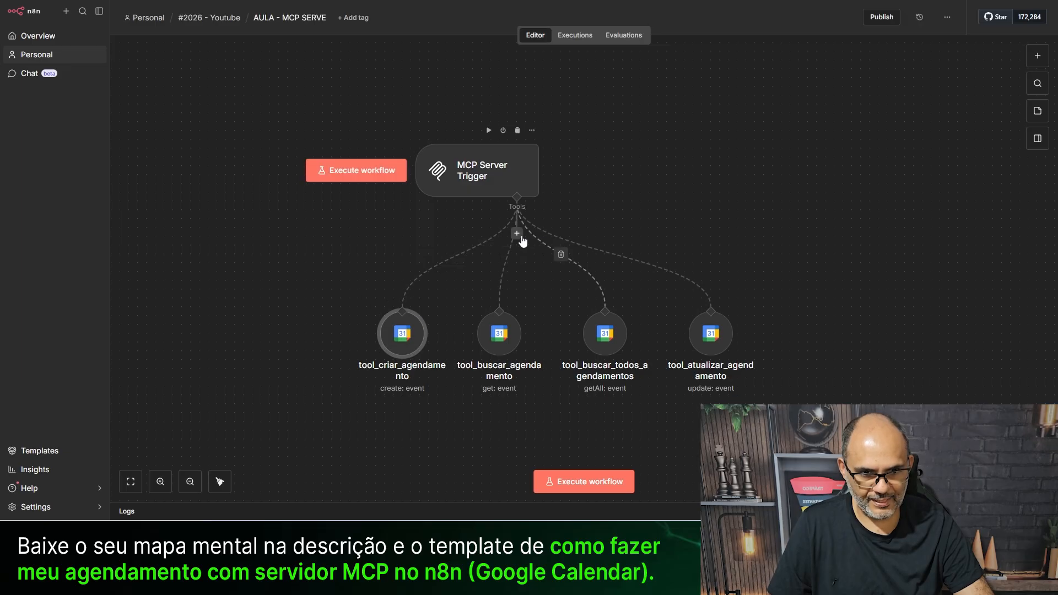
- Add a Google Calendar Tool to the MCP Server Trigger using the saved Google Calendar credential
{"action": "left_click", "coordinate": [517, 233]}
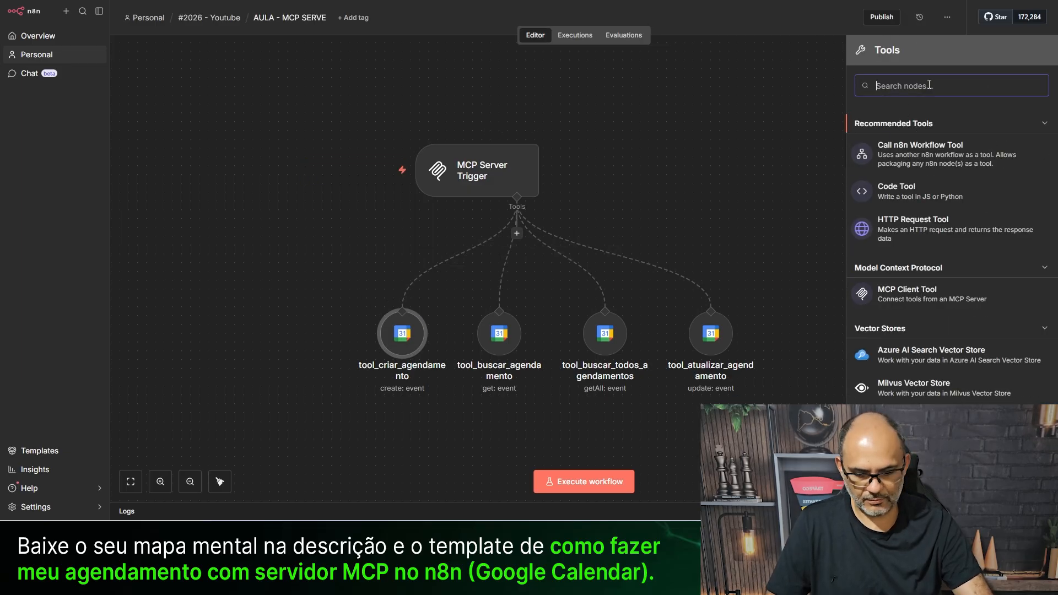
{"action": "type", "text": "google"}
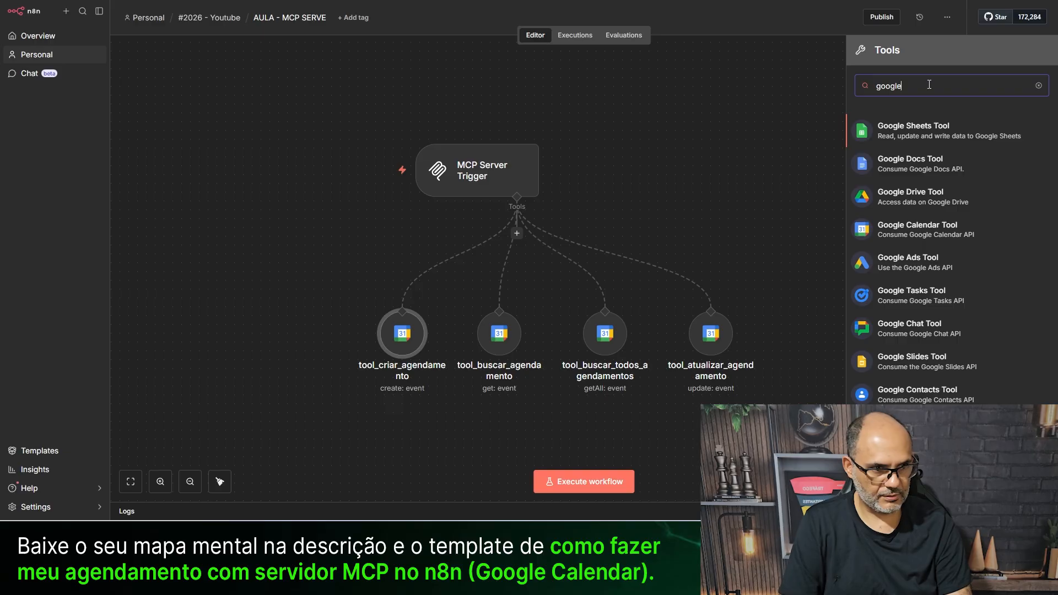
{"action": "left_click", "coordinate": [903, 232]}
{"action": "left_click", "coordinate": [506, 83]}
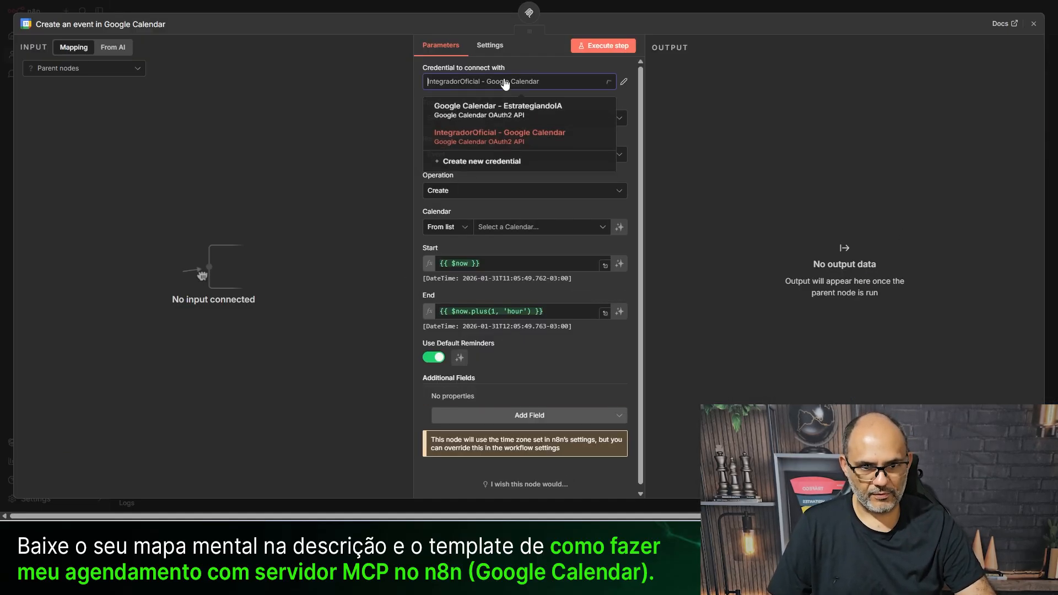
{"action": "left_click", "coordinate": [484, 107]}
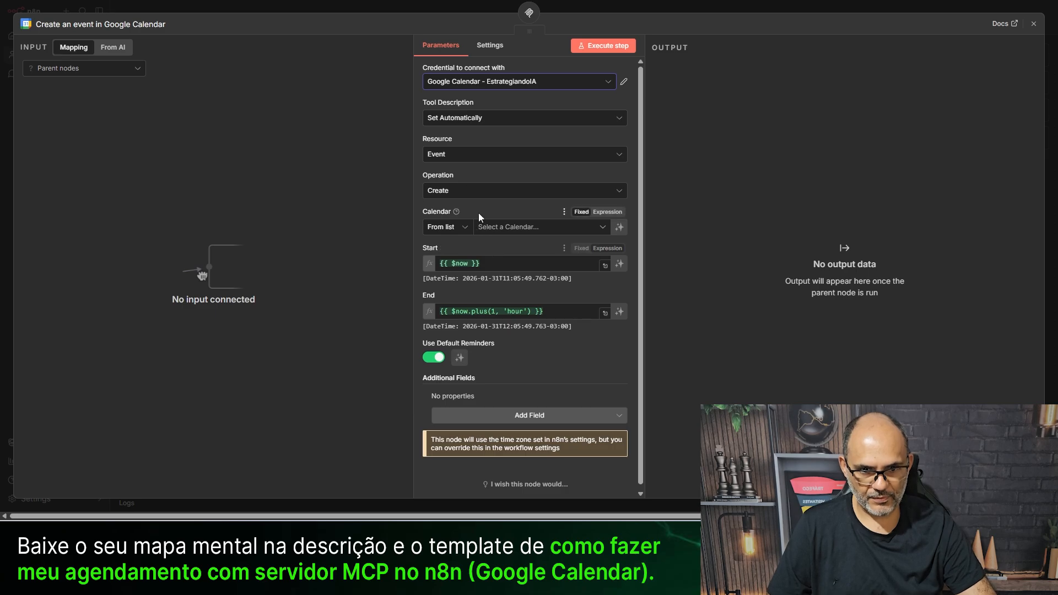
- Set the tool to Delete events on the main calendar, with Event ID defined by the model
{"action": "left_click", "coordinate": [466, 191]}
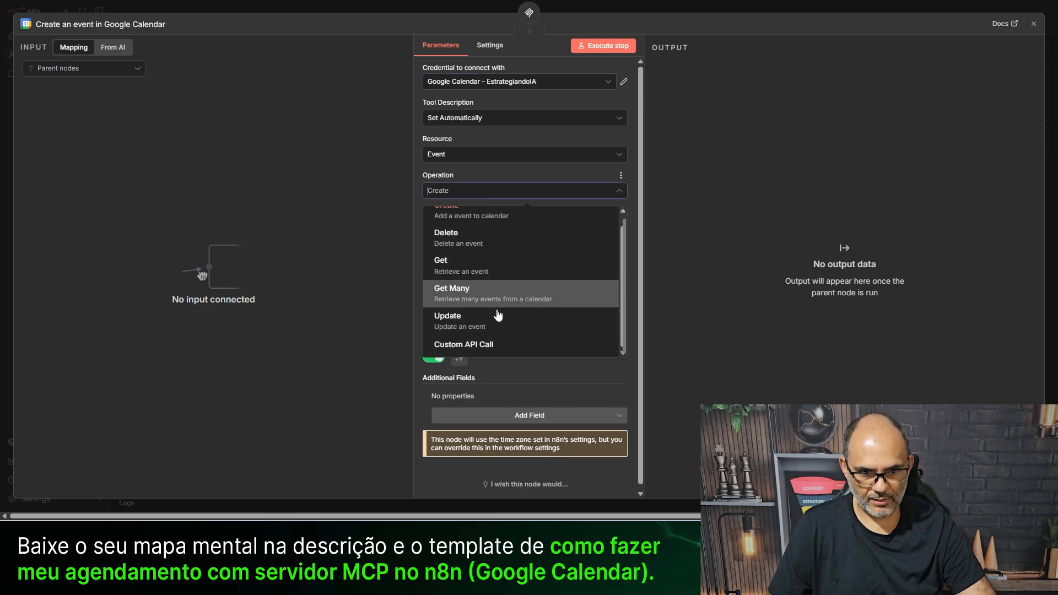
{"action": "scroll", "coordinate": [497, 314], "scroll_direction": "up", "scroll_amount": 1}
{"action": "left_click", "coordinate": [472, 259]}
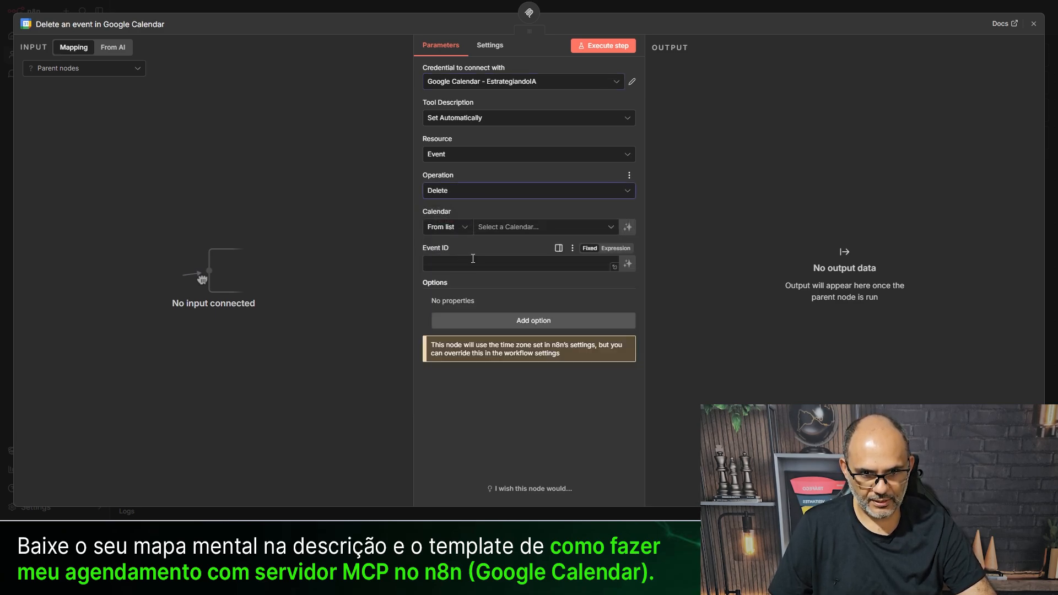
{"action": "left_click", "coordinate": [493, 227]}
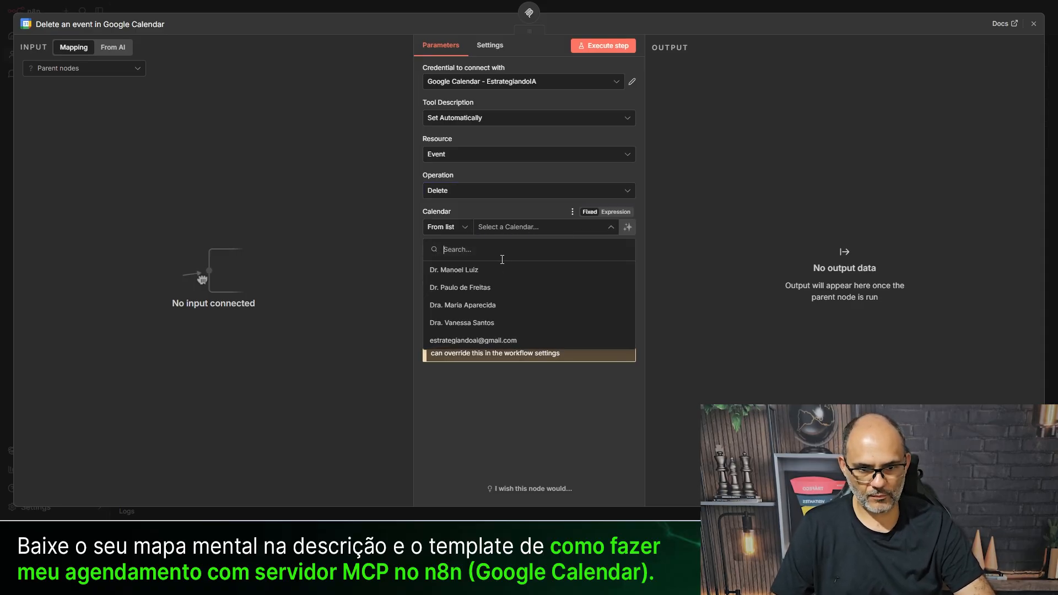
{"action": "left_click", "coordinate": [484, 340]}
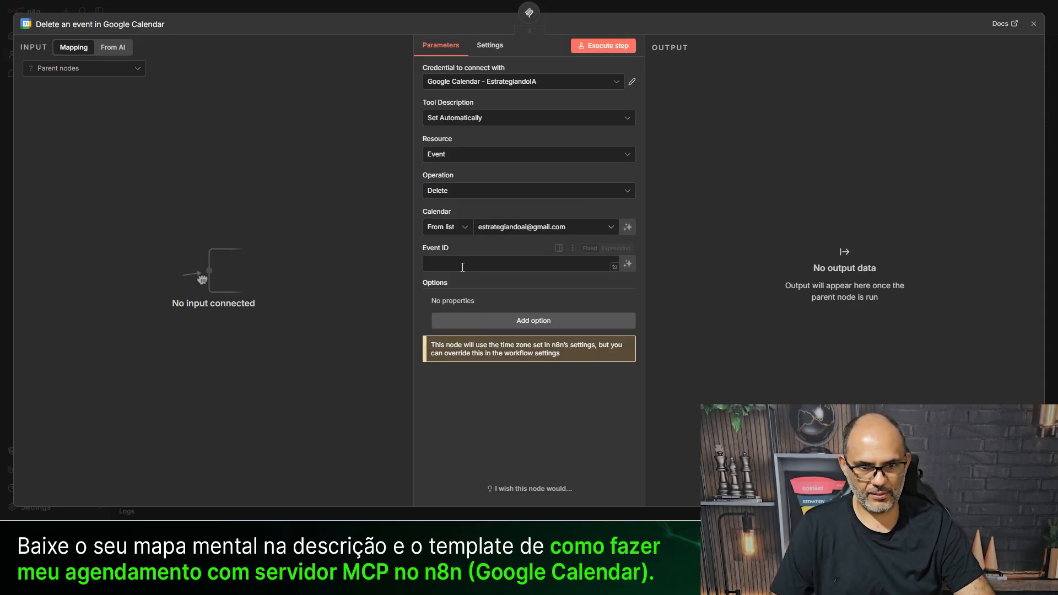
{"action": "left_click", "coordinate": [627, 265]}
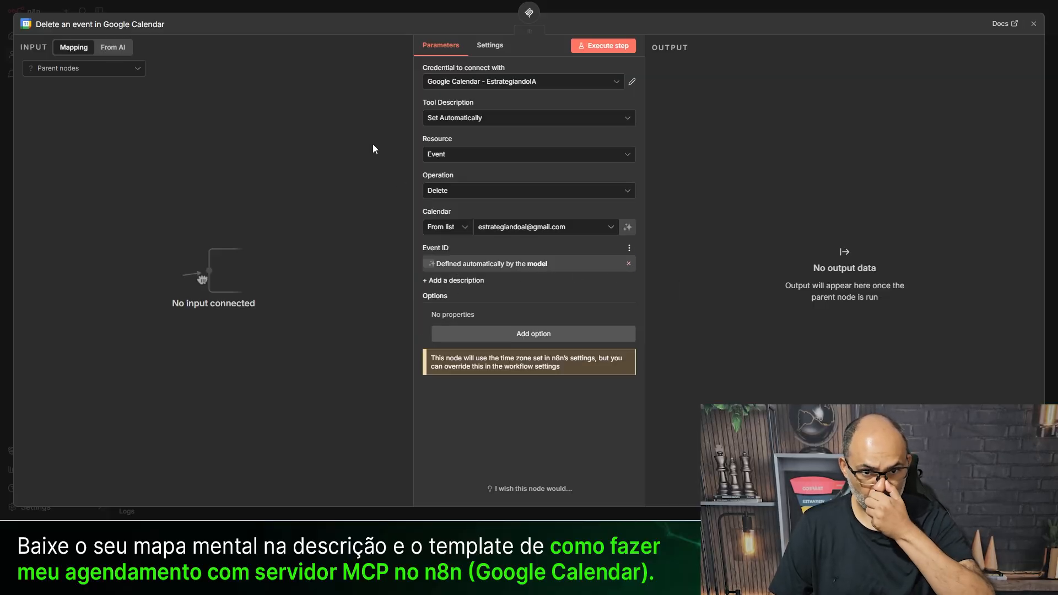
{"action": "left_click", "coordinate": [342, 2]}
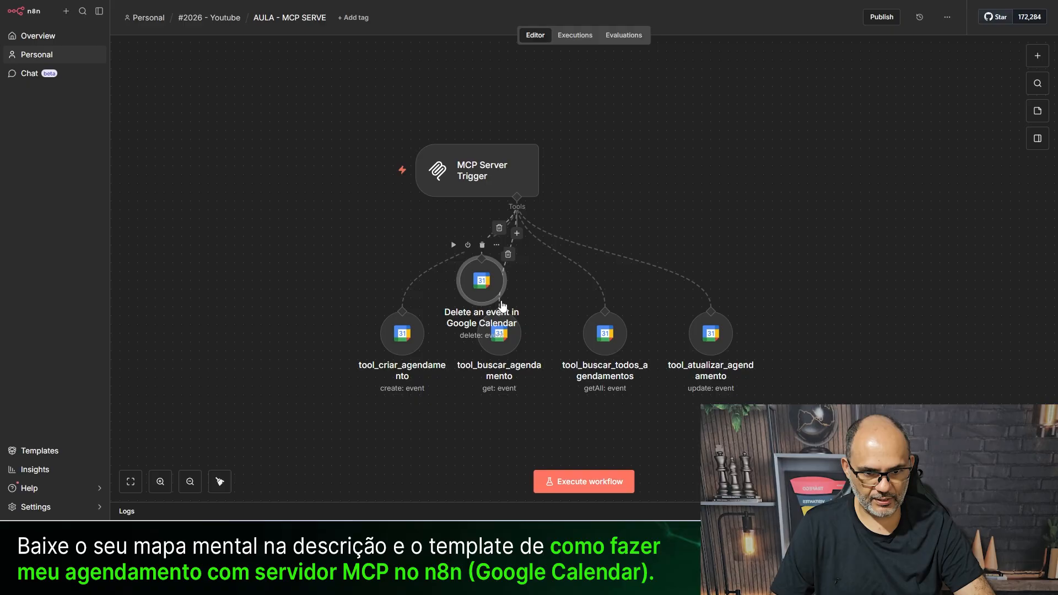
- Place the delete node beside the other tools and review tool_buscar_todos_agendamentos
{"action": "left_click_drag", "start_coordinate": [458, 283], "coordinate": [798, 336]}
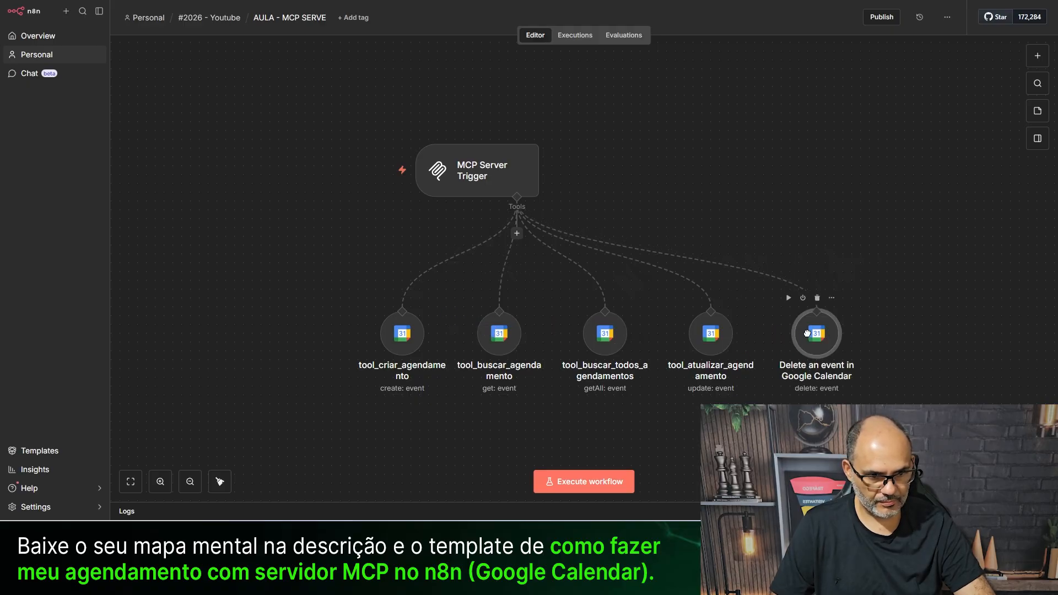
{"action": "double_click", "coordinate": [598, 348]}
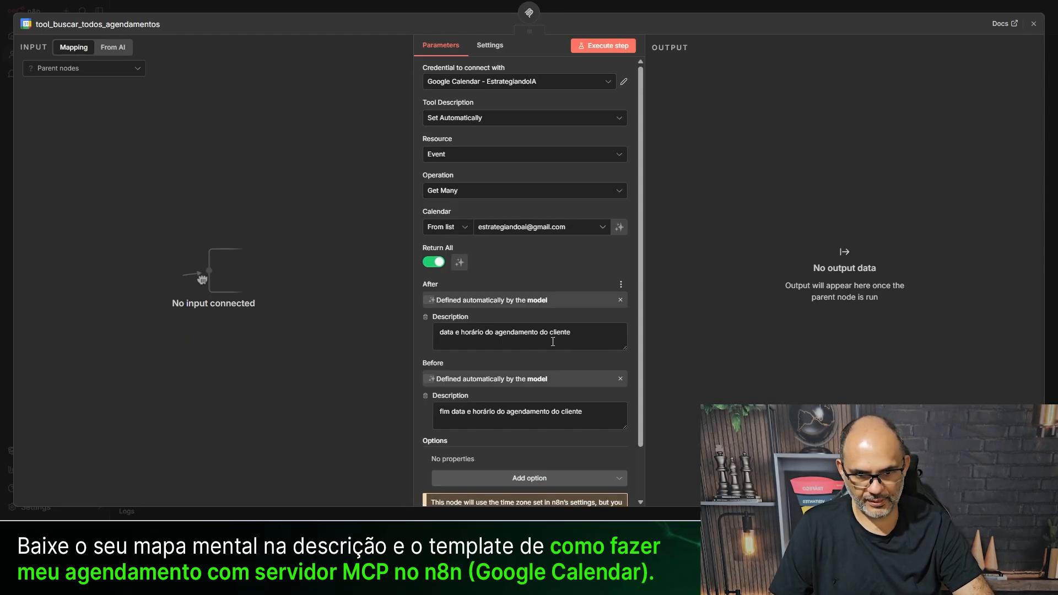
{"action": "left_click", "coordinate": [275, 9]}
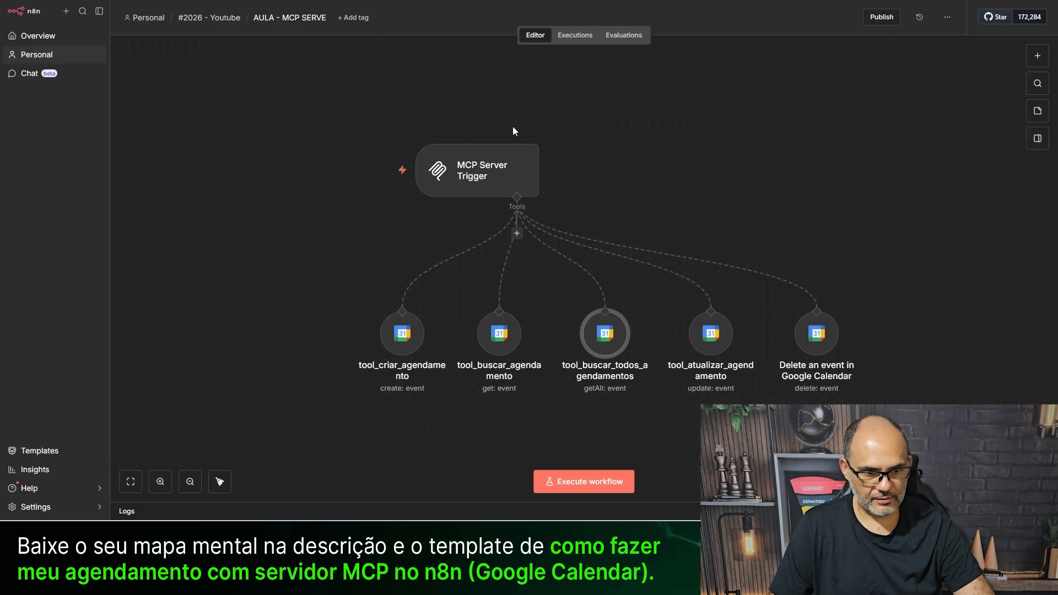
- Copy the Event ID description text from tool_buscar_agendamento
{"action": "left_click", "coordinate": [490, 337]}
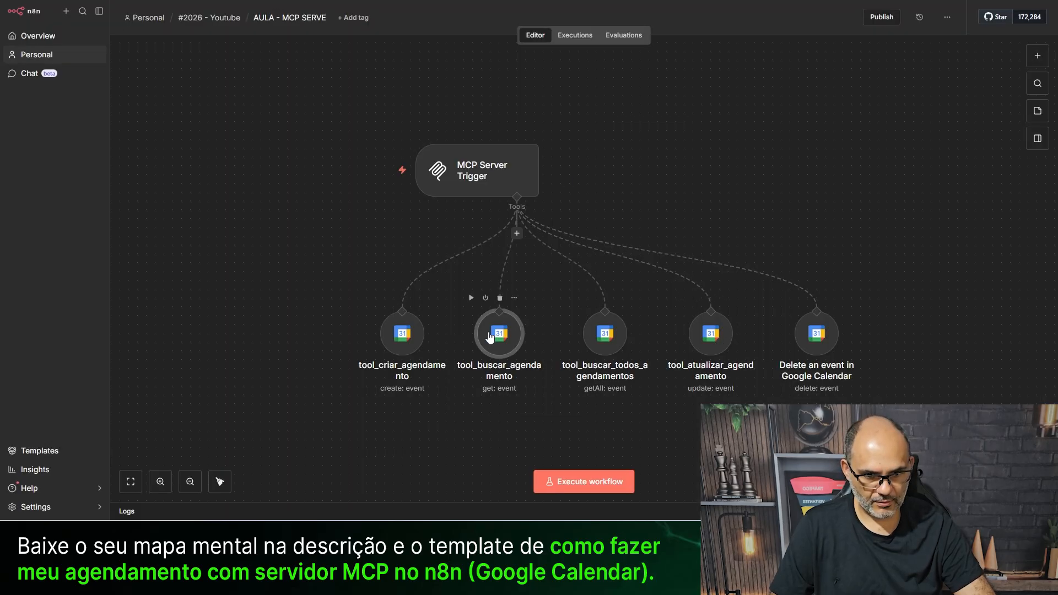
{"action": "double_click", "coordinate": [488, 331]}
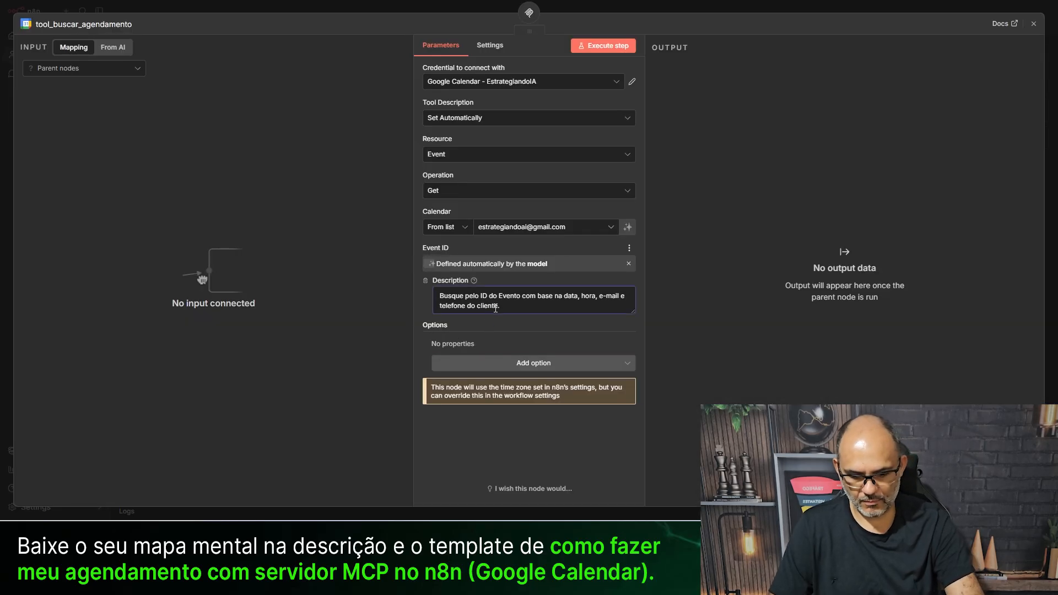
{"action": "triple_click", "coordinate": [496, 309]}
{"action": "key", "text": "ctrl+c"}
{"action": "right_click", "coordinate": [503, 308]}
{"action": "left_click", "coordinate": [348, 6]}
{"action": "left_click", "coordinate": [348, 6]}
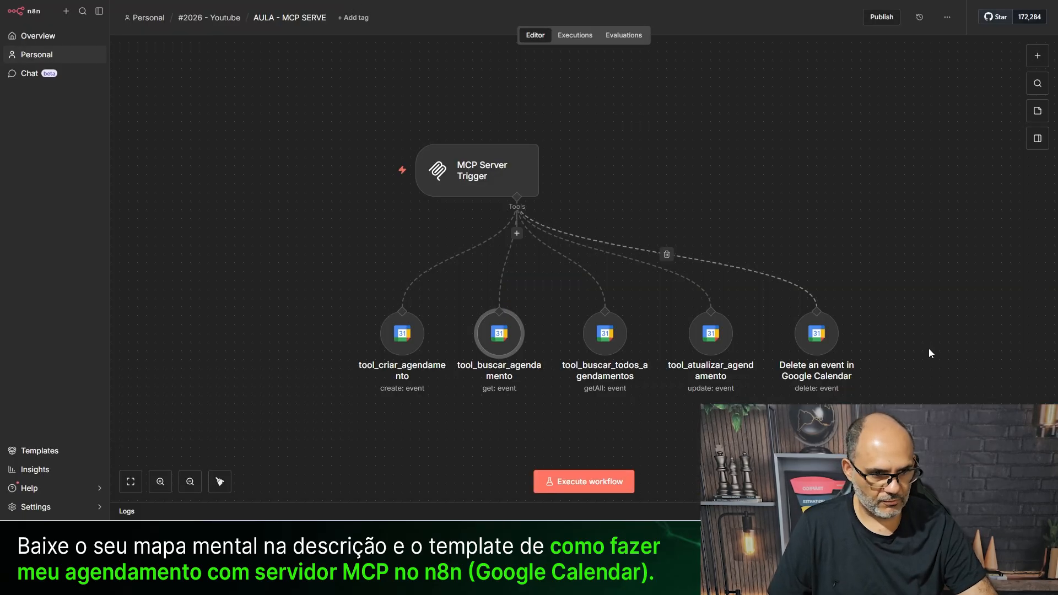
- Paste the event-lookup instructions as the delete tool's Event ID description
{"action": "double_click", "coordinate": [811, 338]}
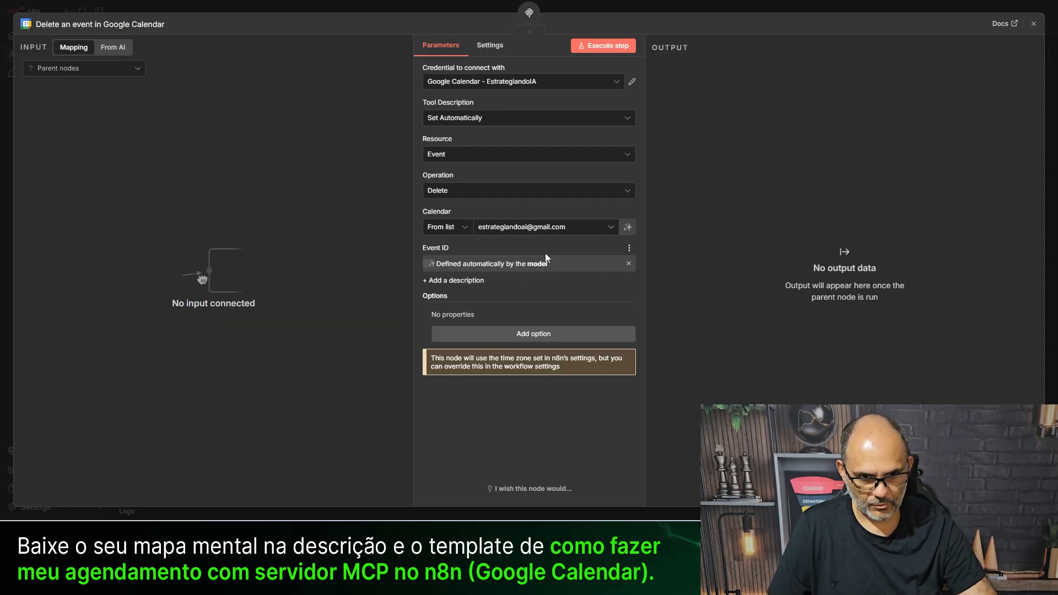
{"action": "left_click", "coordinate": [447, 280]}
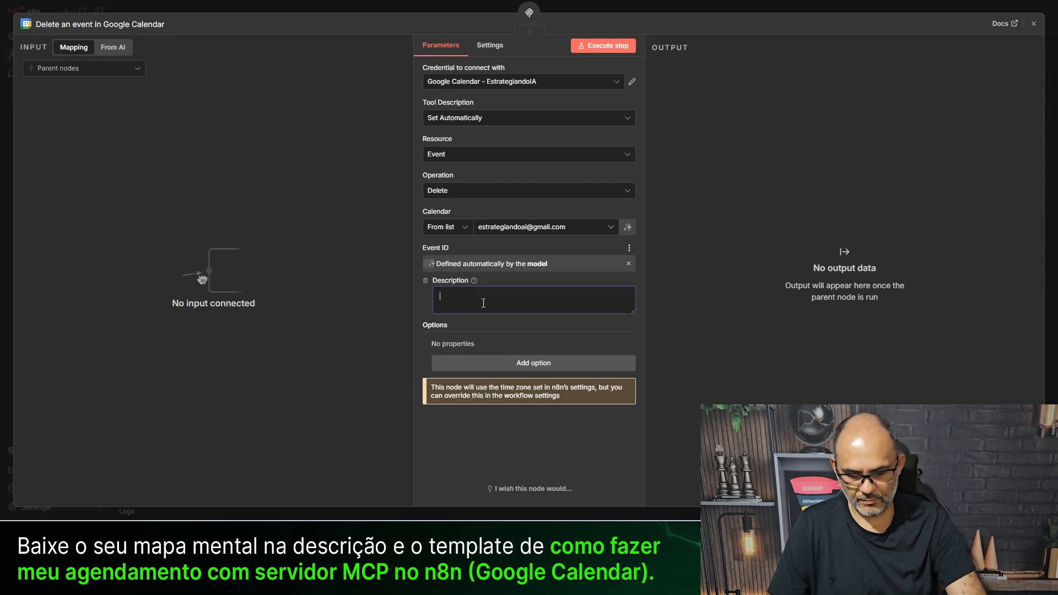
{"action": "key", "text": "ctrl+v"}
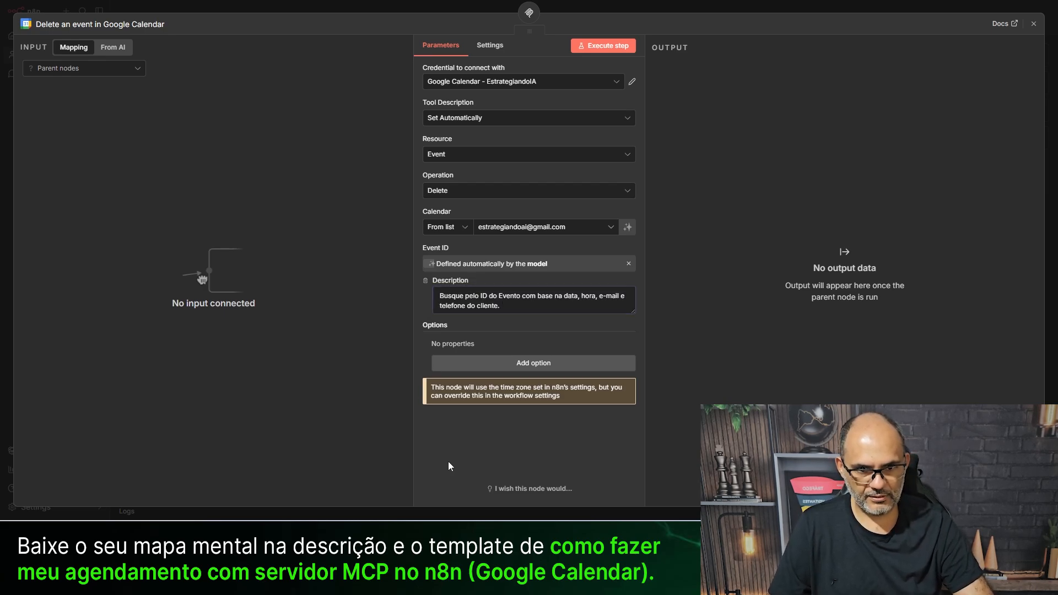
{"action": "left_click", "coordinate": [385, 8]}
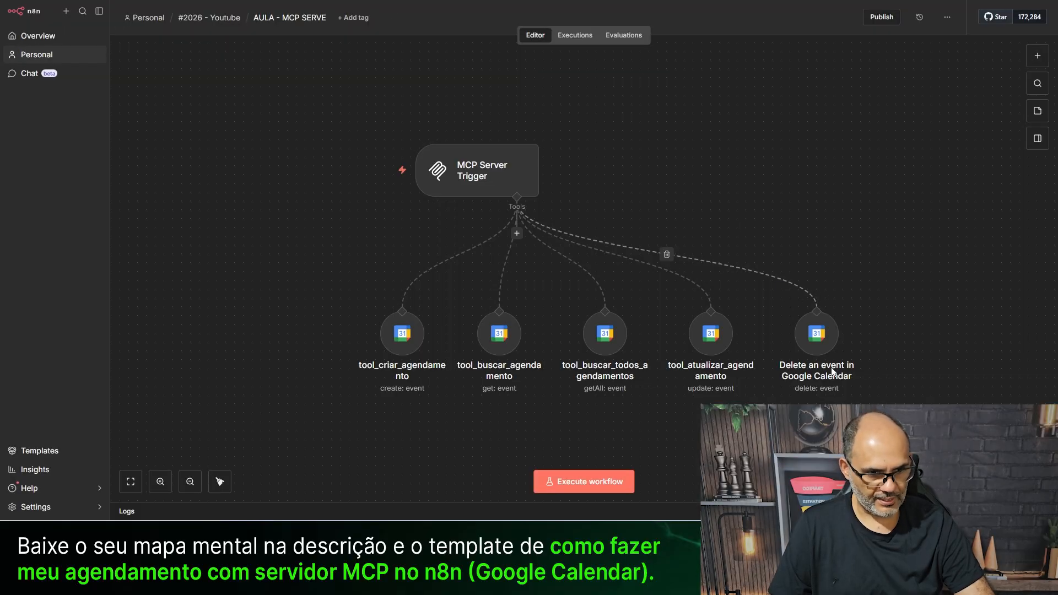
- Rename the delete node to tool_delete_agendamento
{"action": "left_click", "coordinate": [821, 349]}
{"action": "key", "text": "F2"}
{"action": "type", "text": "tool_"}
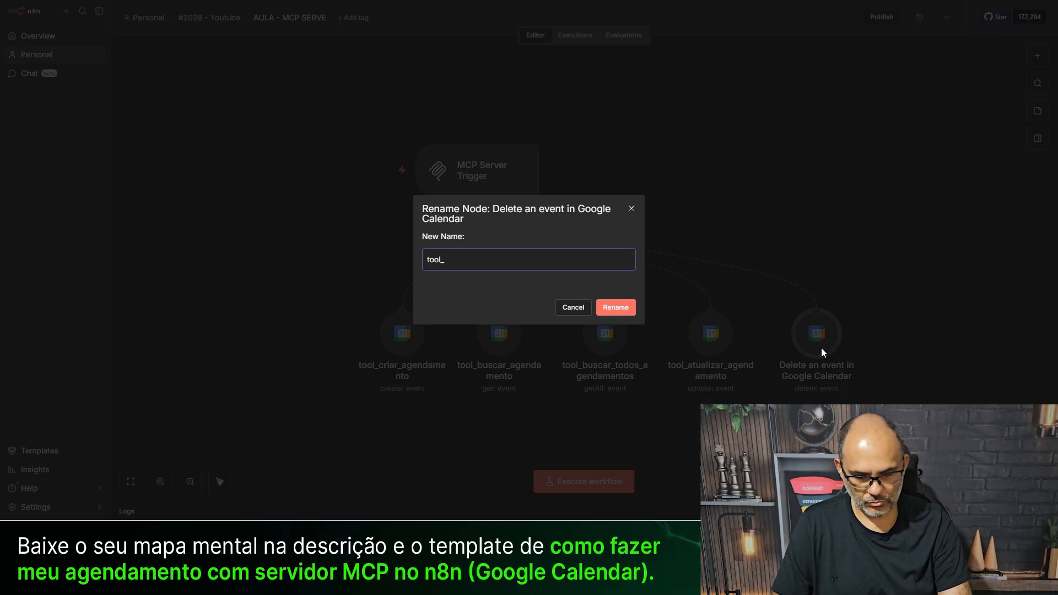
{"action": "type", "text": "delete_agendamento"}
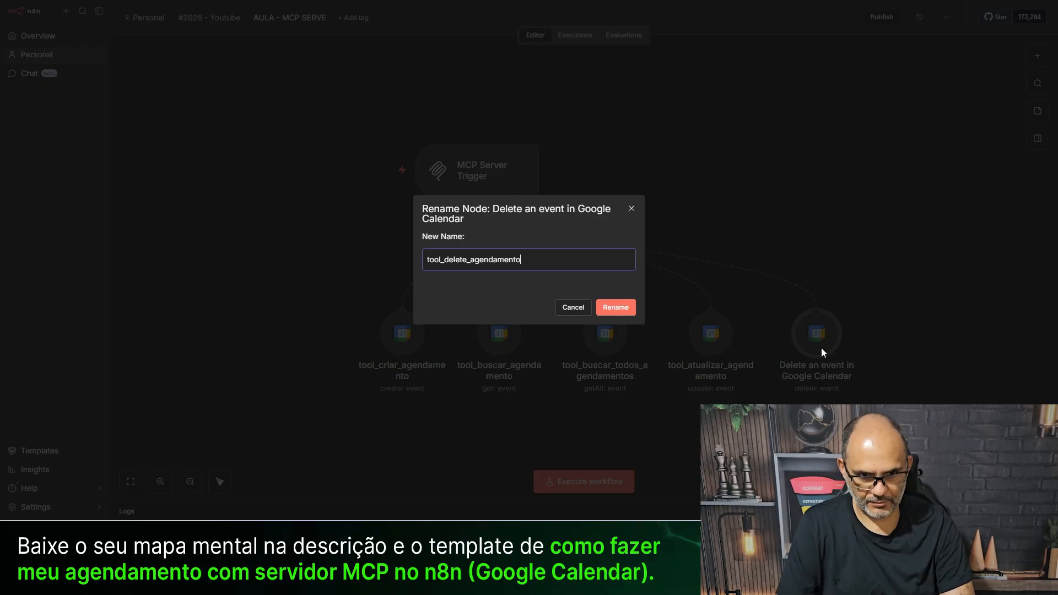
{"action": "key", "text": "Return"}
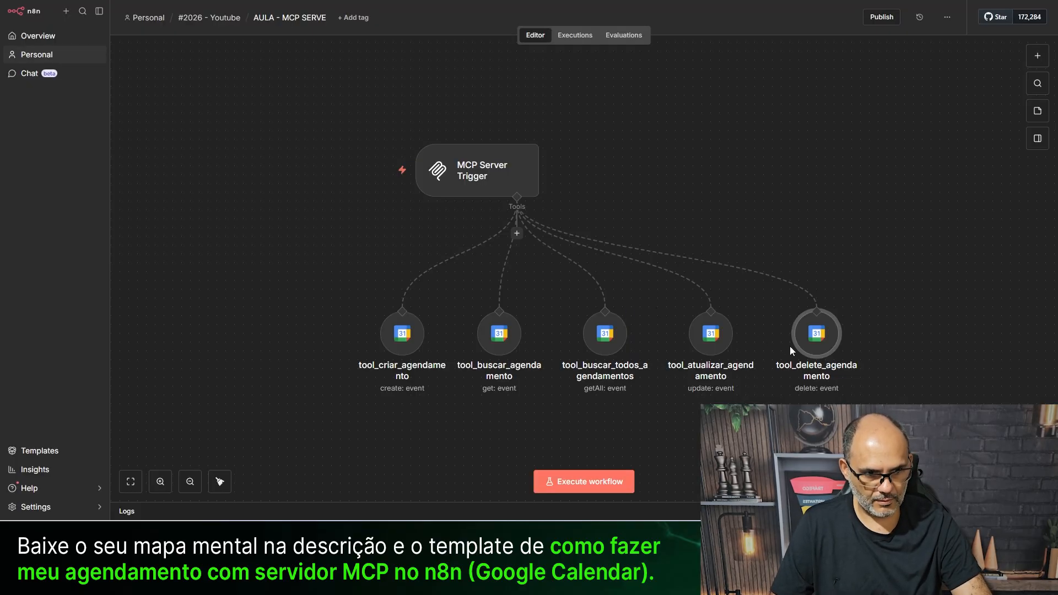
- Nudge tool_delete_agendamento into the tool row, then switch to the MCP CLIENT workflow
{"action": "left_click_drag", "start_coordinate": [791, 350], "coordinate": [782, 351]}
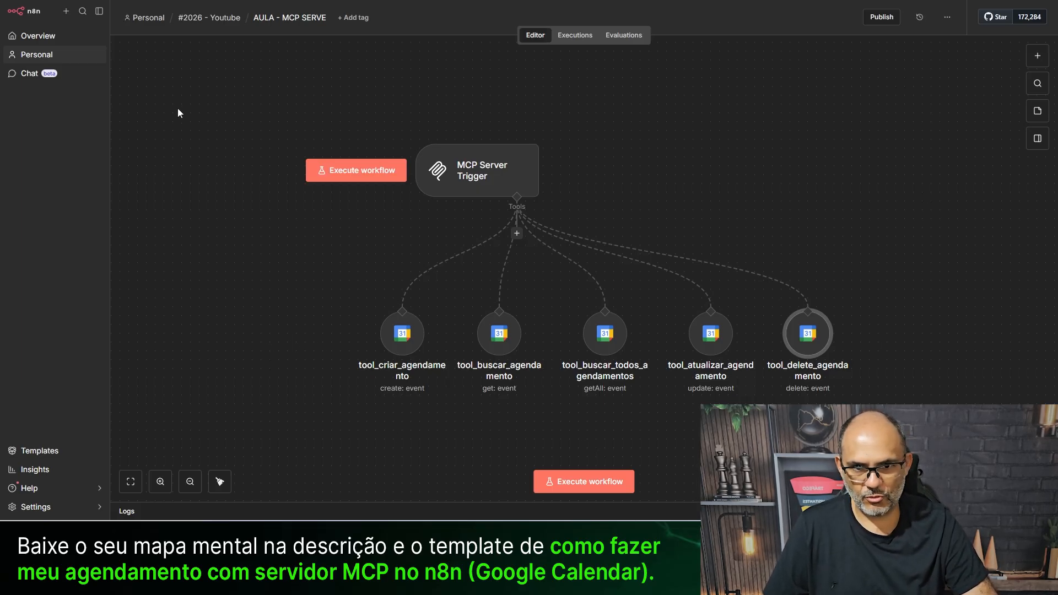
{"action": "left_click", "coordinate": [405, 351]}
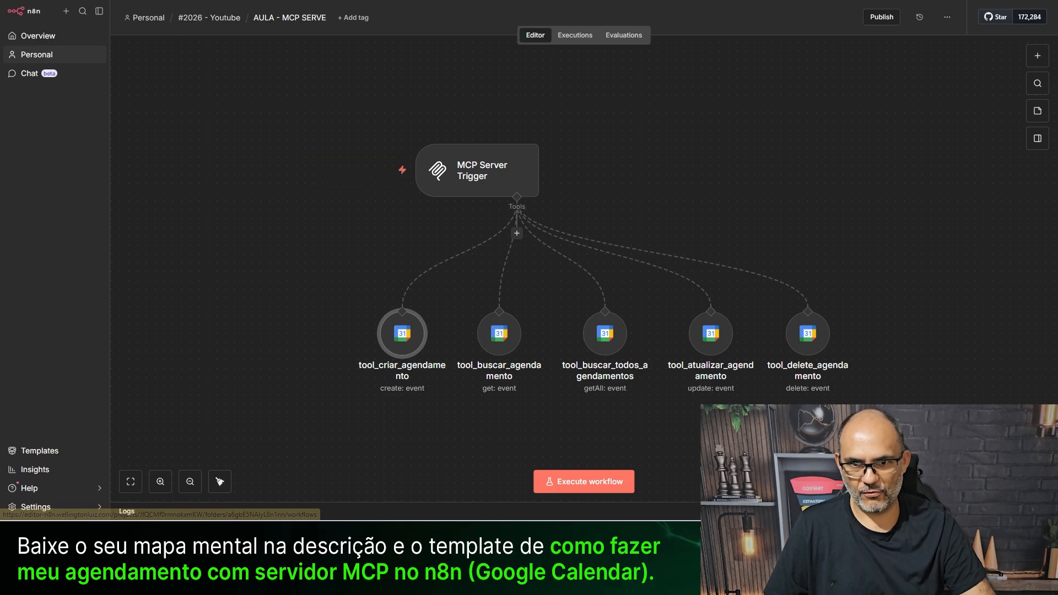
{"action": "key", "text": "ctrl+Tab"}
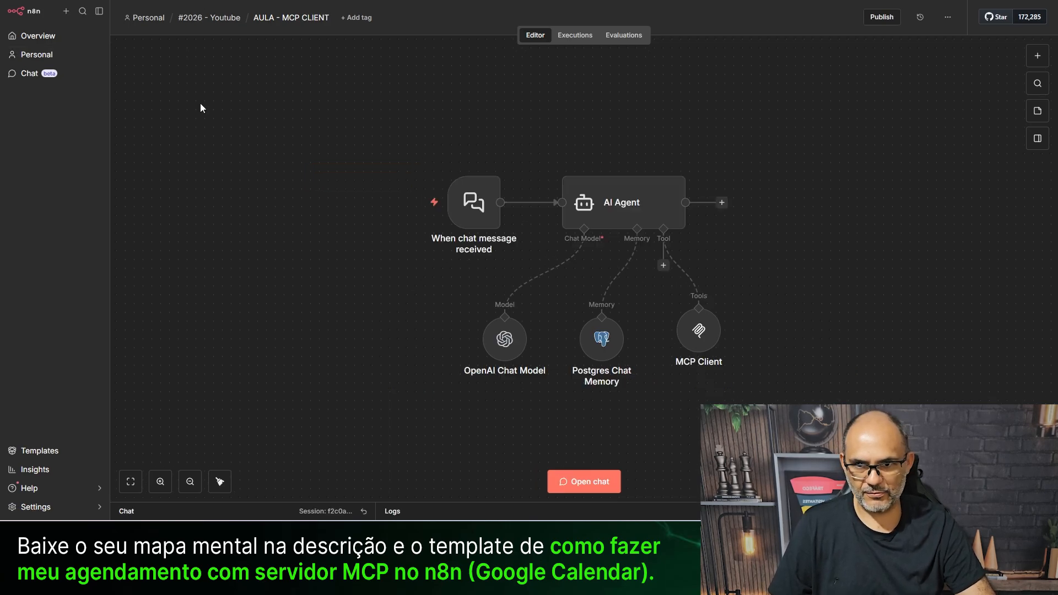
- In a reset test chat, ask 'queria ver o meu agendamento qual dia eu marcuei'
{"action": "left_click", "coordinate": [584, 484]}
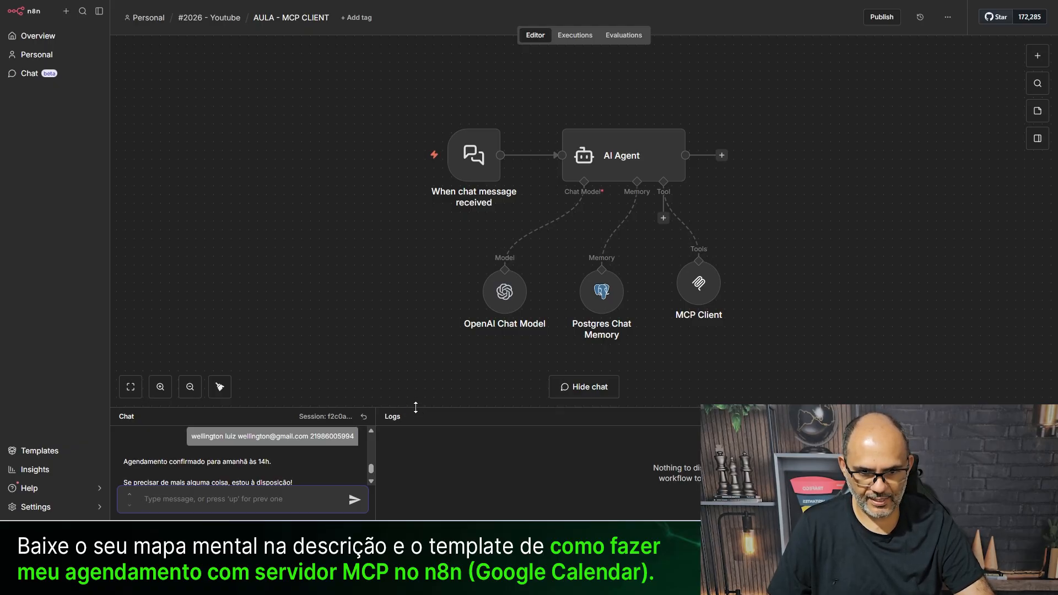
{"action": "left_click_drag", "start_coordinate": [416, 408], "coordinate": [422, 294]}
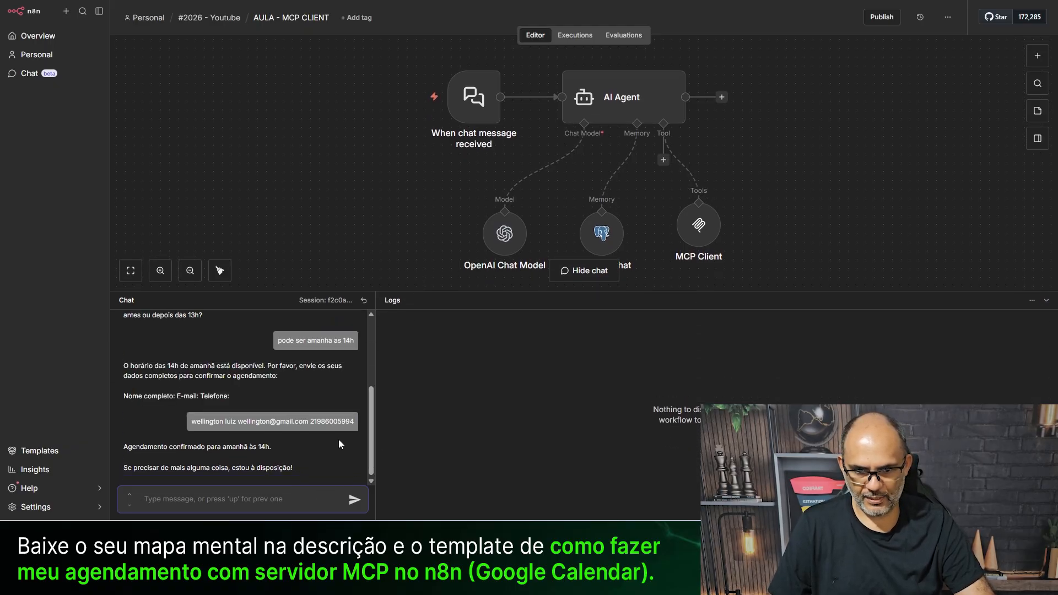
{"action": "left_click", "coordinate": [364, 300]}
{"action": "type", "text": "queria"}
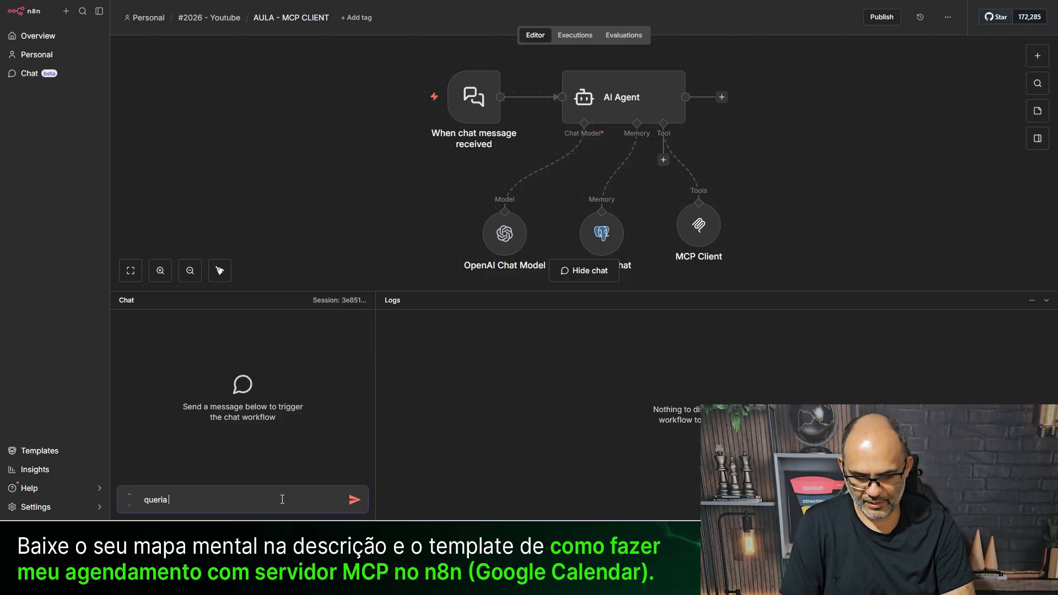
{"action": "type", "text": " ver o me"}
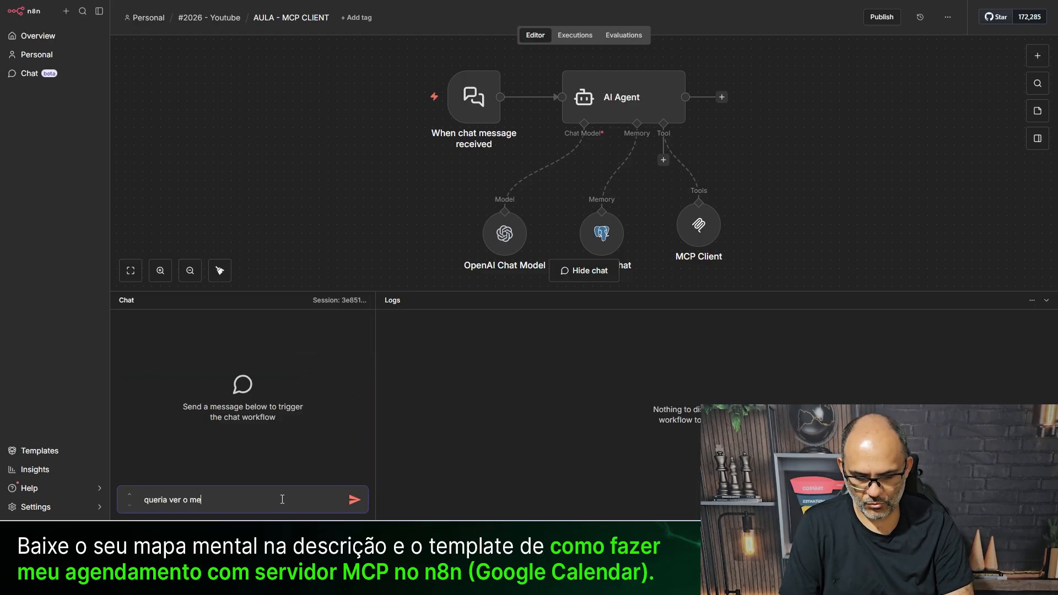
{"action": "type", "text": "u agendament"}
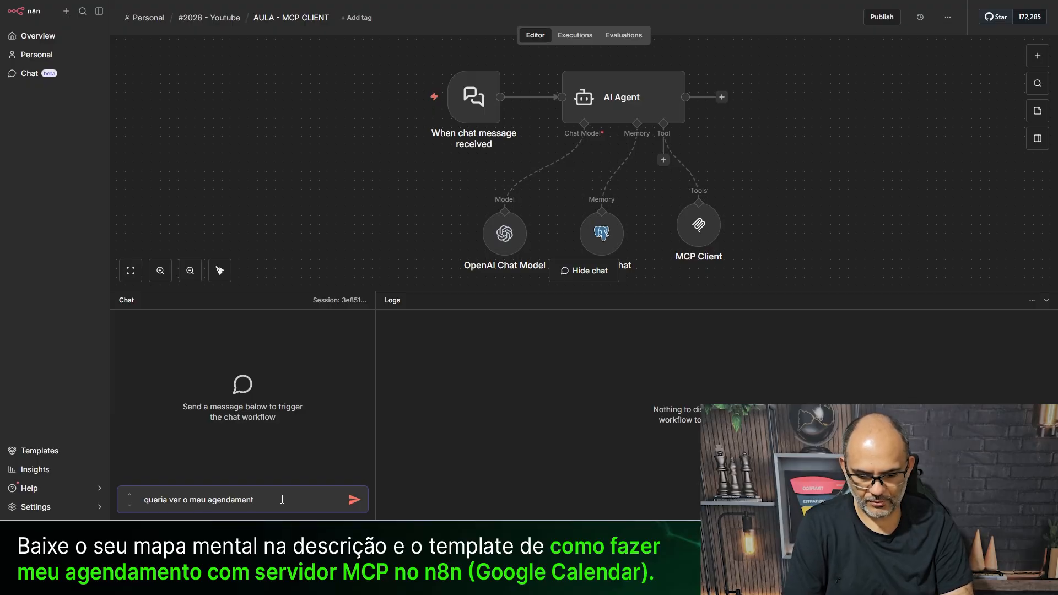
{"action": "type", "text": "o qual dia eu marc"}
{"action": "type", "text": "uei"}
{"action": "key", "text": "Return"}
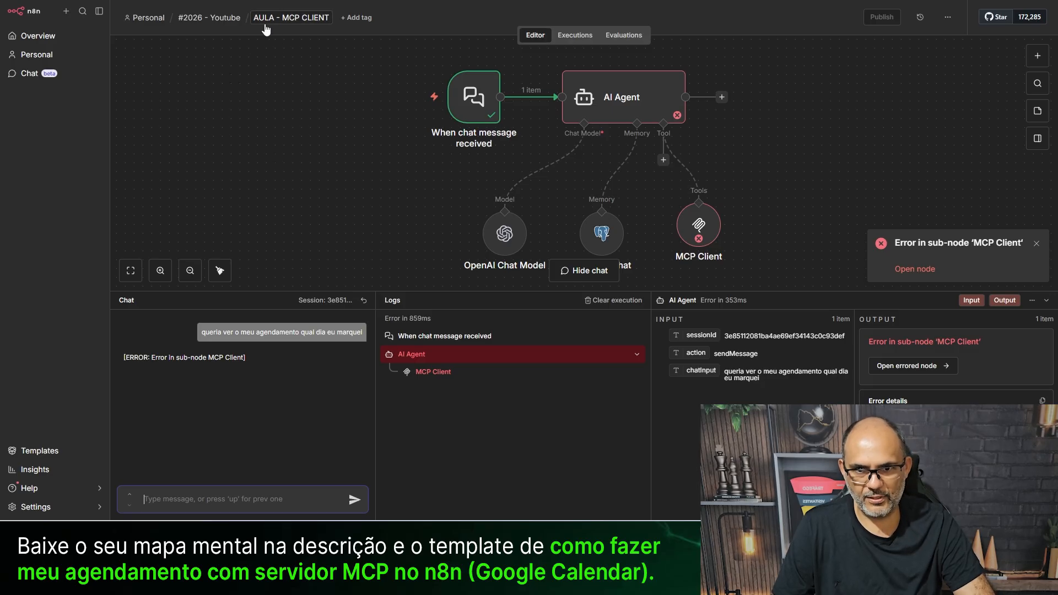
- Publish the AULA - MCP SERVE workflow with the default version name
{"action": "left_click", "coordinate": [104, 1]}
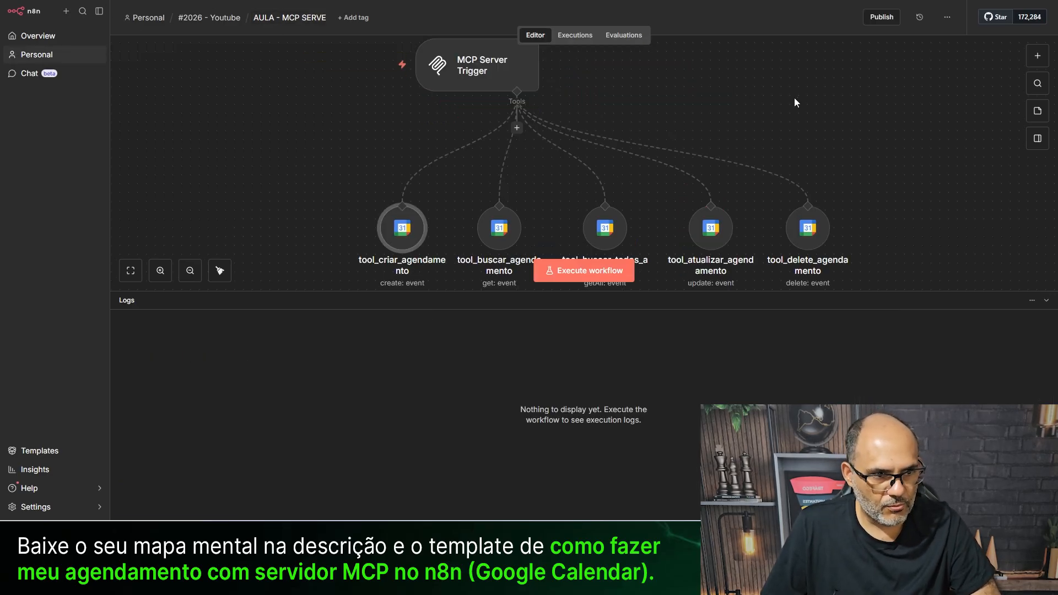
{"action": "left_click", "coordinate": [880, 21]}
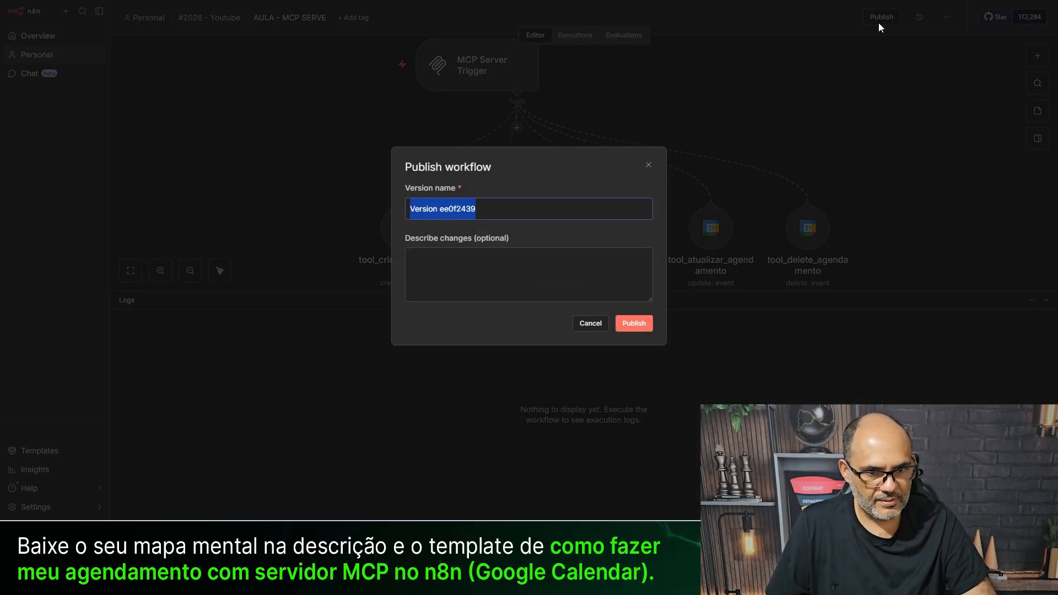
{"action": "left_click", "coordinate": [631, 325]}
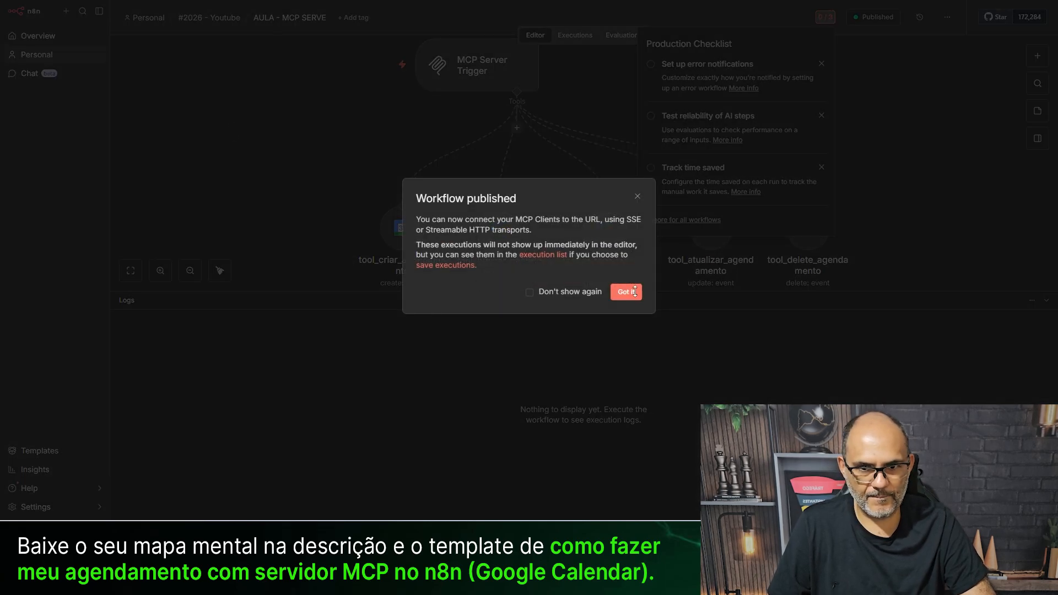
{"action": "left_click", "coordinate": [635, 291]}
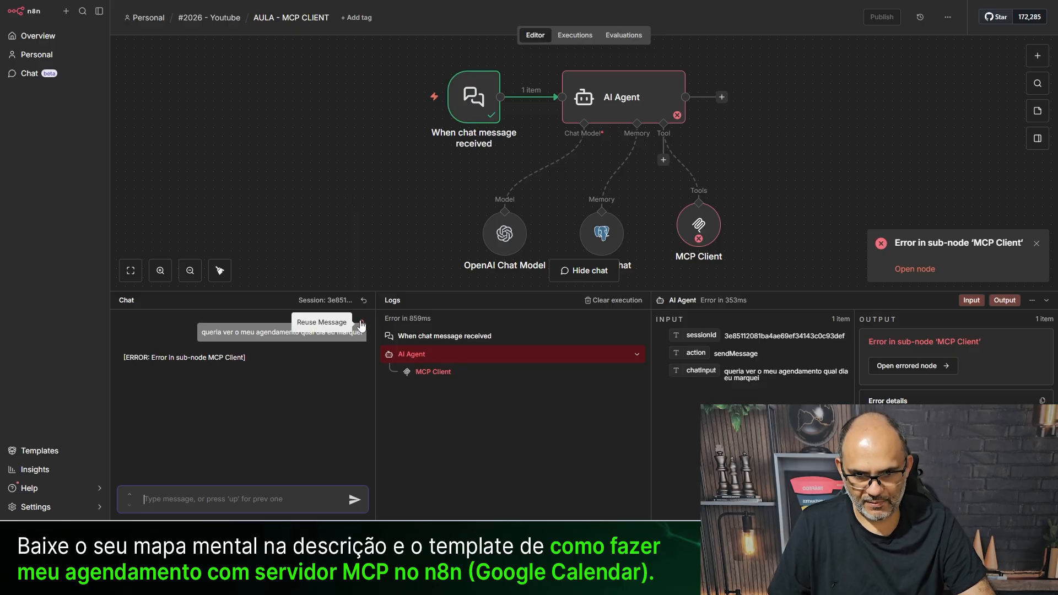
- Resend the earlier appointment question to the agent and glance at Google Calendar
{"action": "left_click", "coordinate": [360, 329]}
{"action": "left_click", "coordinate": [354, 500]}
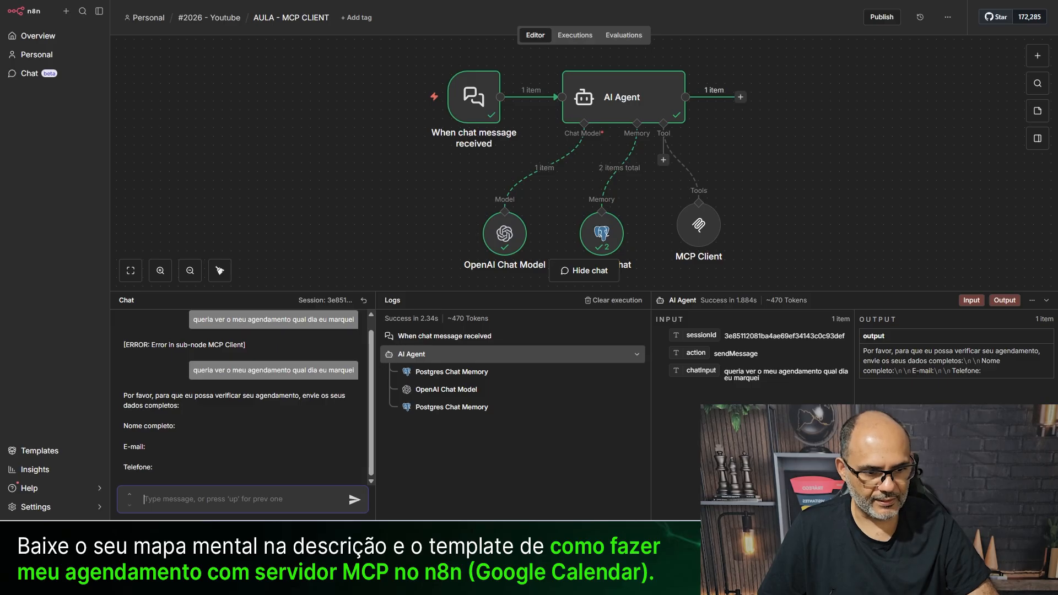
{"action": "left_click", "coordinate": [636, 585]}
{"action": "left_click", "coordinate": [636, 585]}
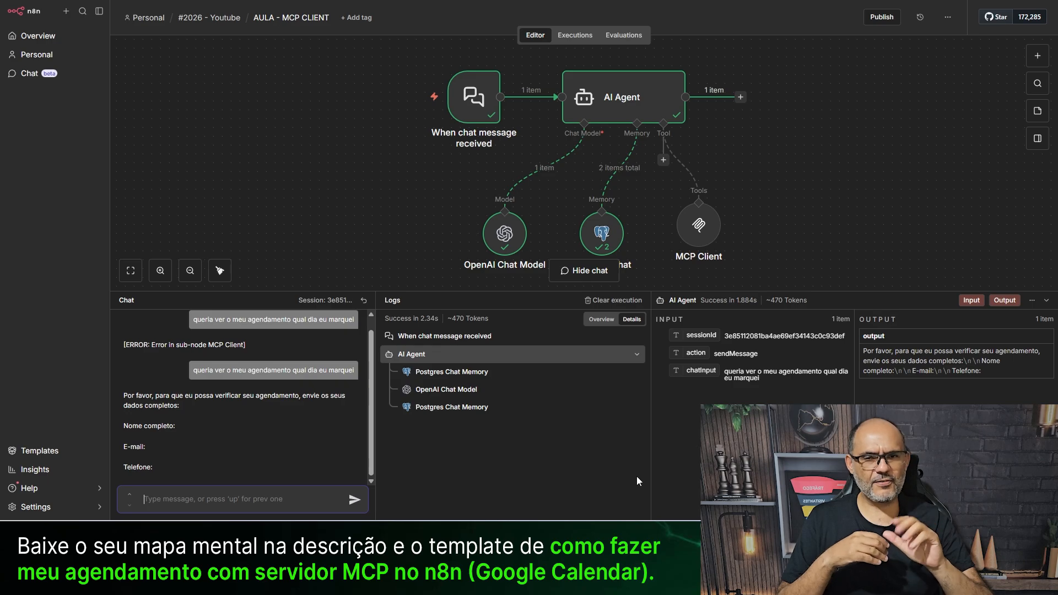
- Launch WhatsApp, widen its window, and send 'oi' to the GuaratibaNet support chat
{"action": "key", "text": "super"}
{"action": "type", "text": "wha"}
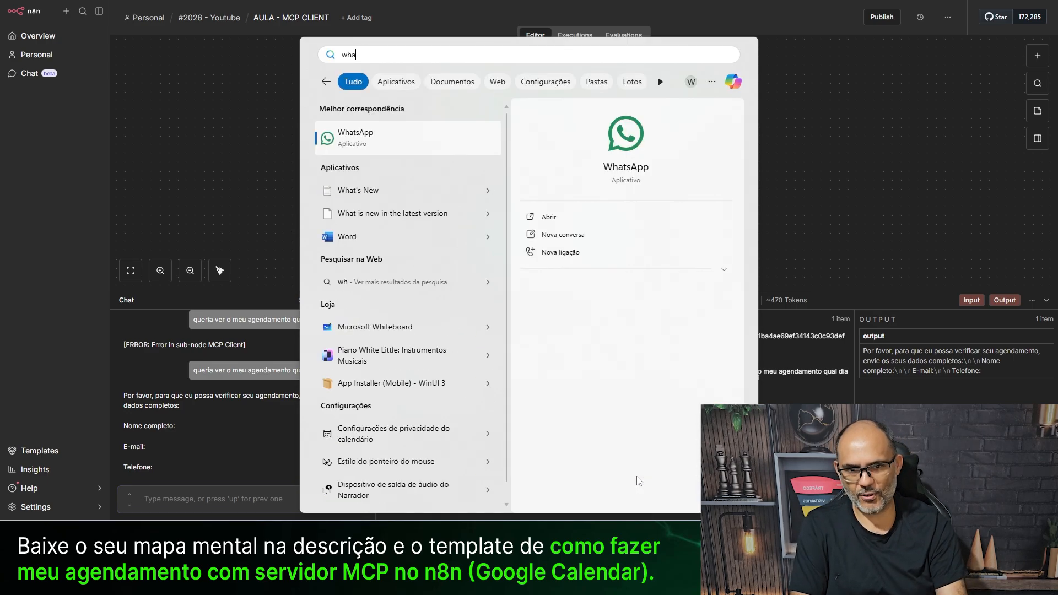
{"action": "key", "text": "Return"}
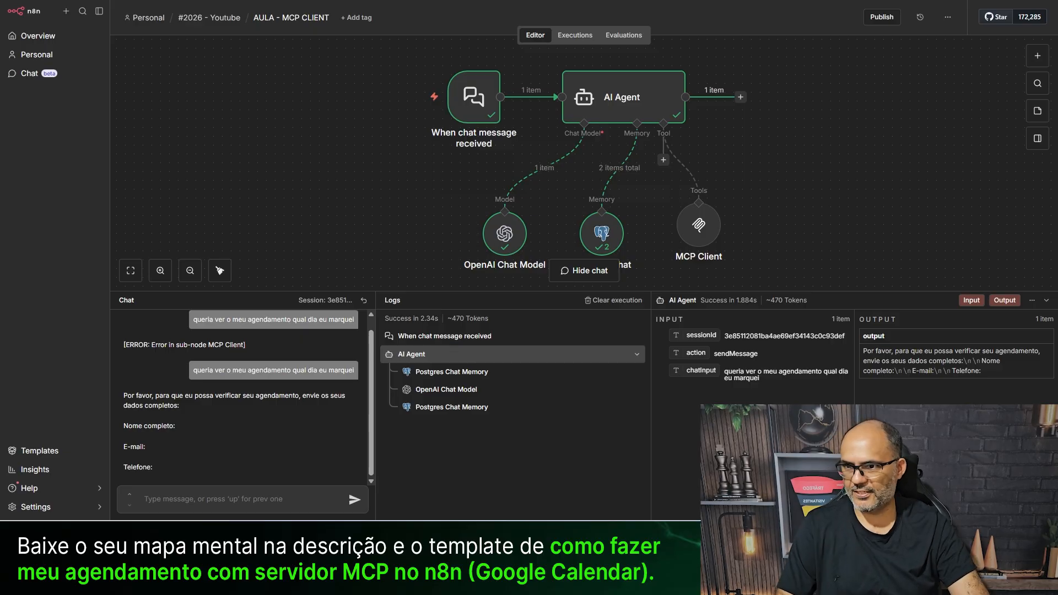
{"action": "left_click_drag", "start_coordinate": [0, 103], "coordinate": [1053, 15]}
{"action": "left_click_drag", "start_coordinate": [469, 1], "coordinate": [467, 1]}
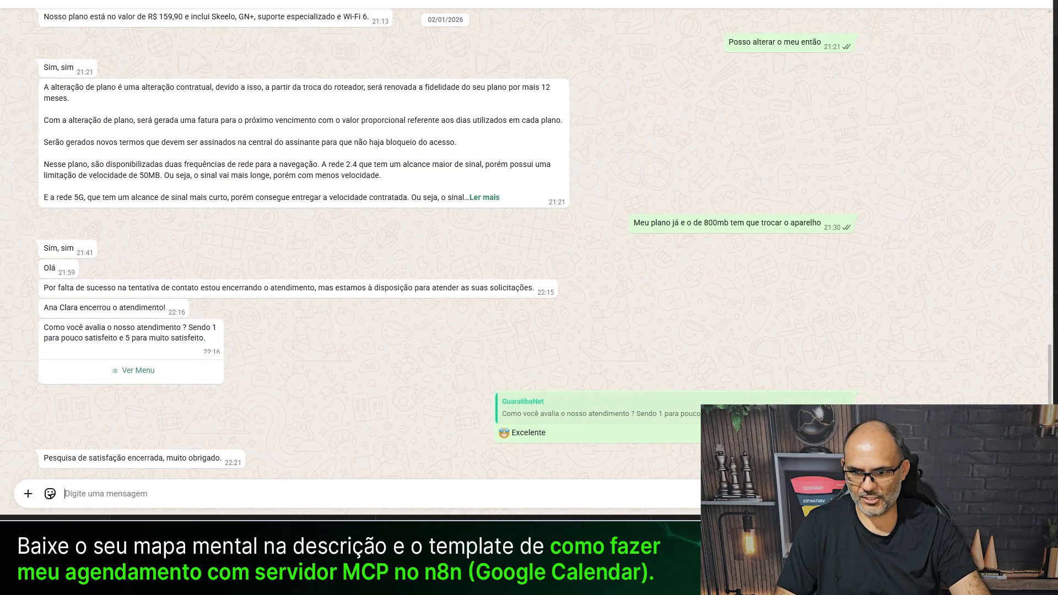
{"action": "type", "text": "oi"}
{"action": "key", "text": "Return"}
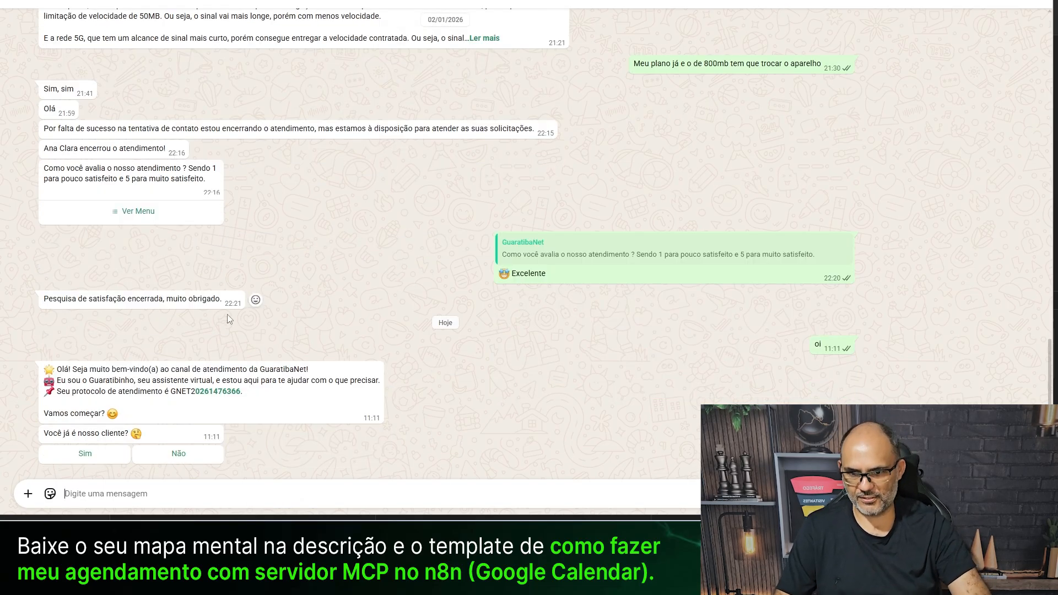
- Reply 'Sim' to confirm you are already a customer
{"action": "left_click", "coordinate": [82, 459]}
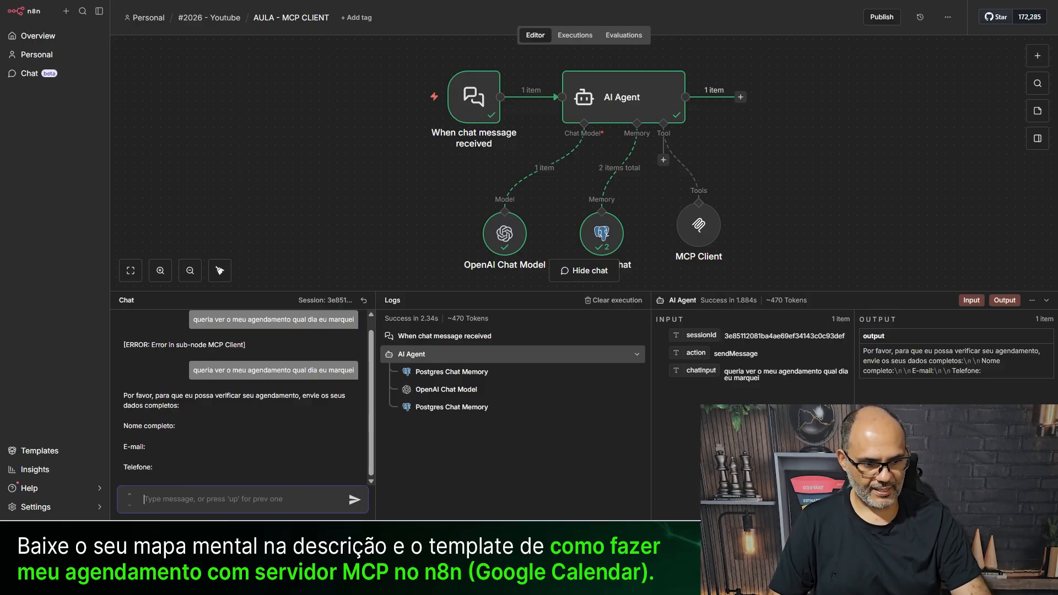
- Open the 2pm appointment on Sunday 1 February and select the client's e-mail address
{"action": "key", "text": "ctrl+Tab"}
{"action": "left_click", "coordinate": [190, 84]}
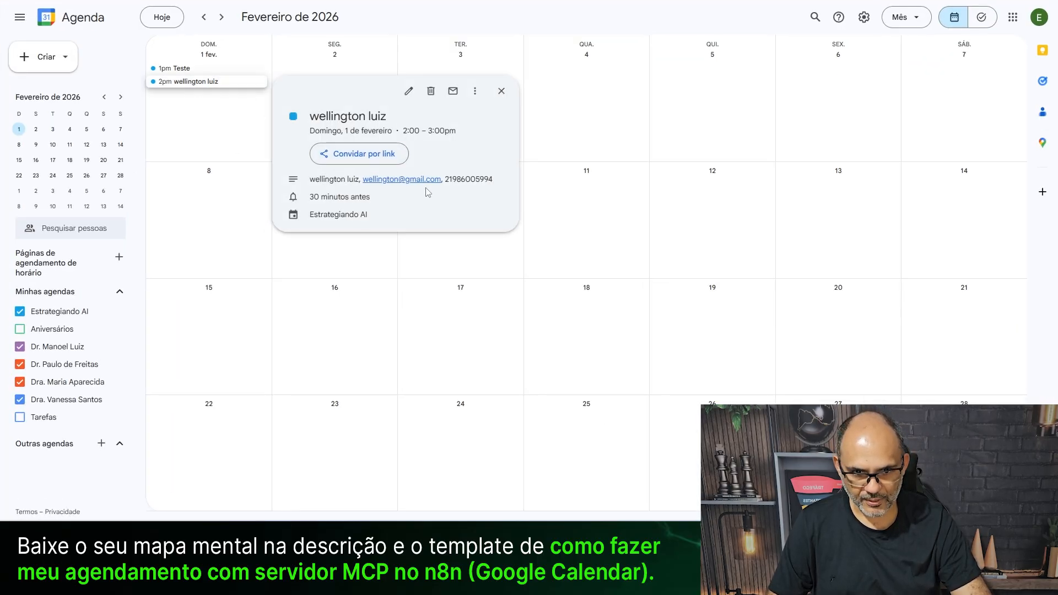
{"action": "left_click_drag", "start_coordinate": [363, 183], "coordinate": [440, 183]}
{"action": "key", "text": "ctrl+c"}
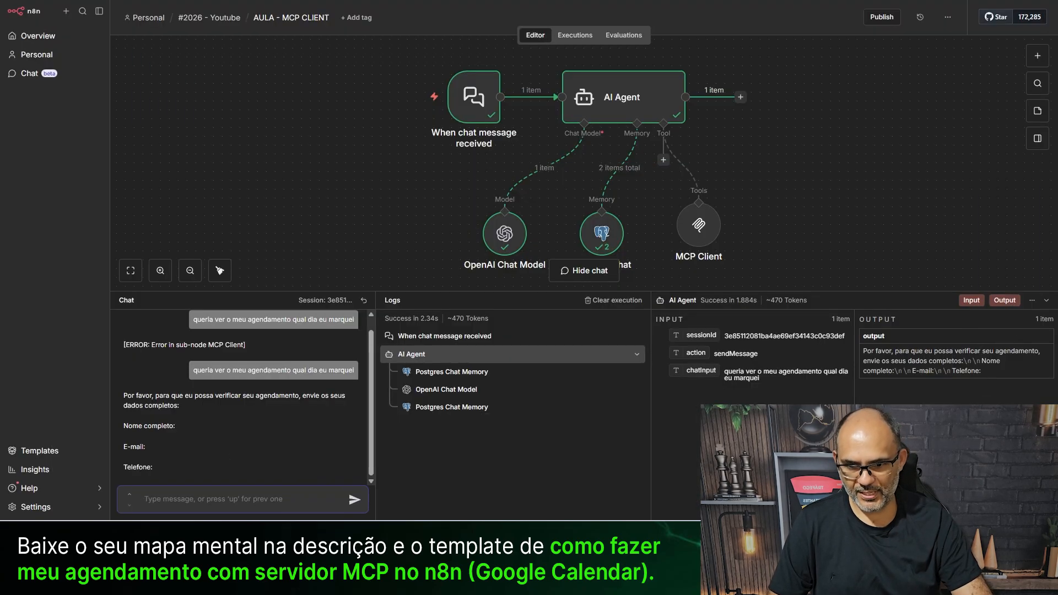
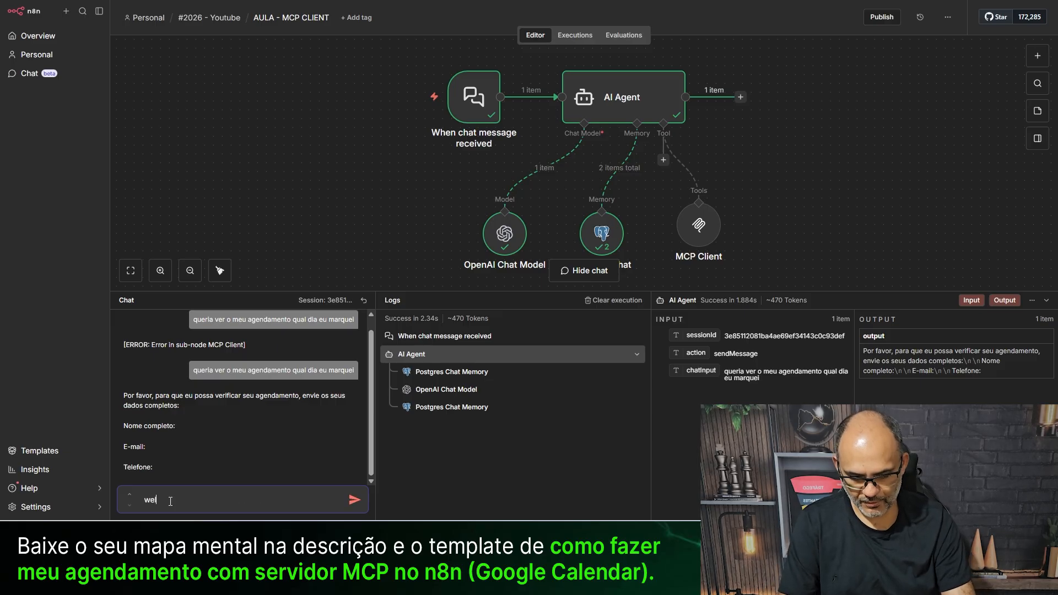
- Send the agent the client's name, e-mail and phone, then reply the appointment was 1 February
{"action": "type", "text": "luiz"}
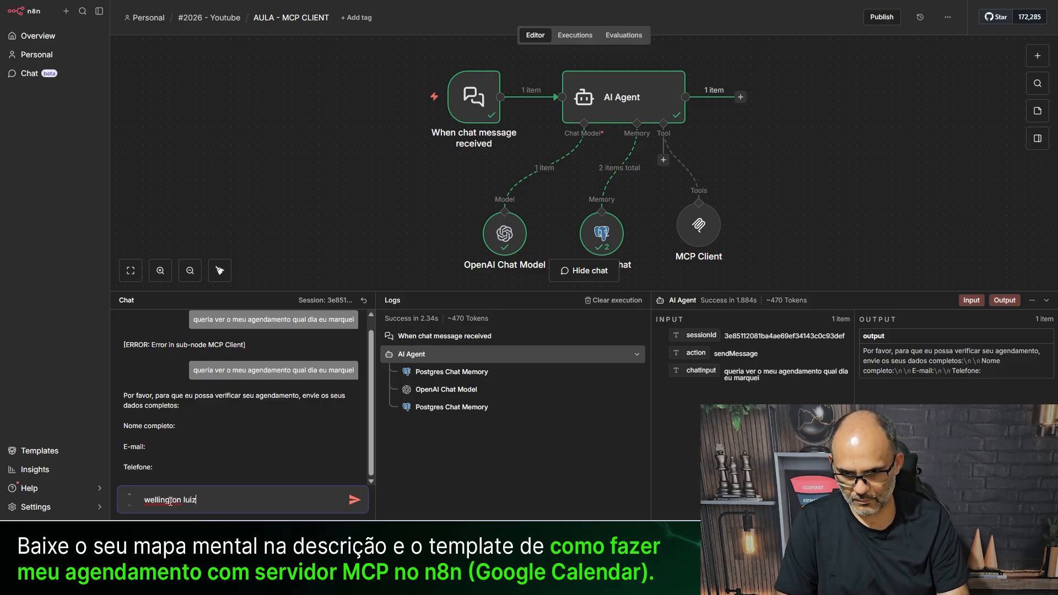
{"action": "key", "text": "shift+Return"}
{"action": "key", "text": "ctrl+v"}
{"action": "key", "text": "shift+Return"}
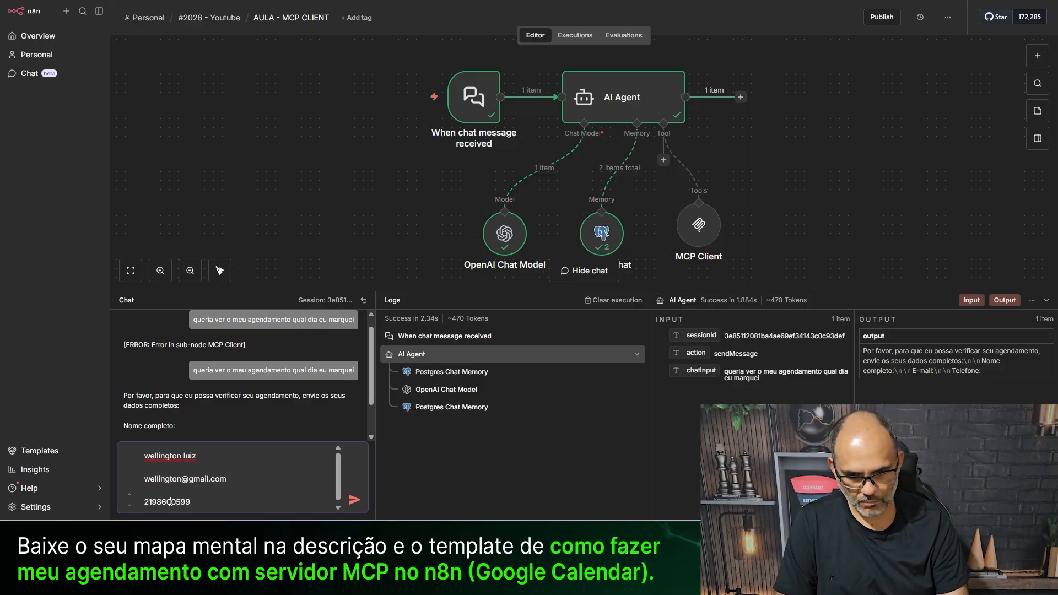
{"action": "key", "text": "Return"}
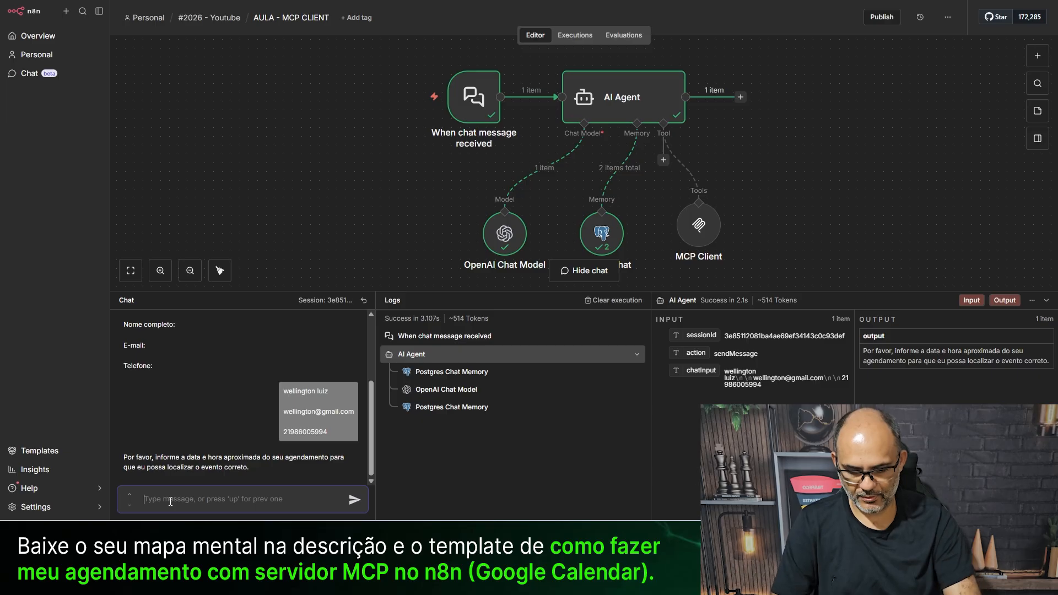
{"action": "type", "text": "foi para o dia 1 de"}
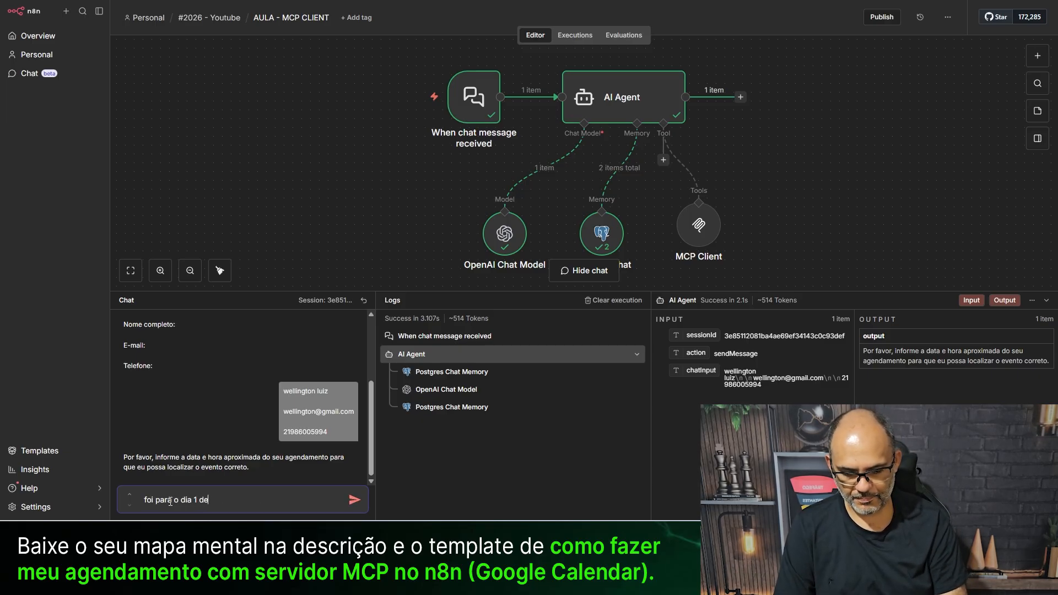
{"action": "type", "text": " feveireiro"}
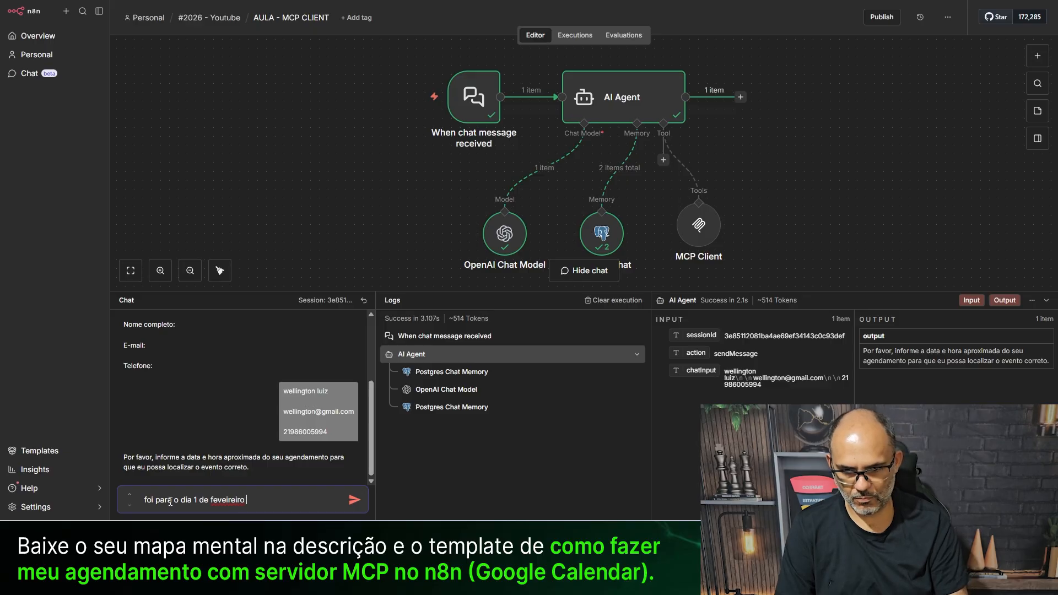
{"action": "key", "text": "Return"}
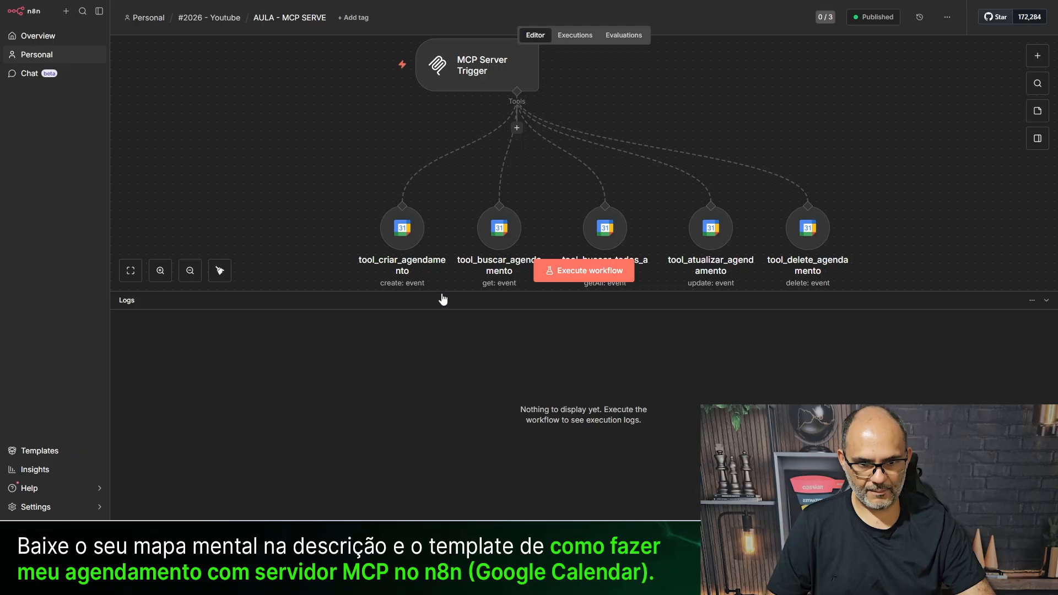
- In the MCP server's executions, open the 11:13:49 run and inspect tool_buscar_todos_agendamentos
{"action": "left_click_drag", "start_coordinate": [439, 291], "coordinate": [441, 389]}
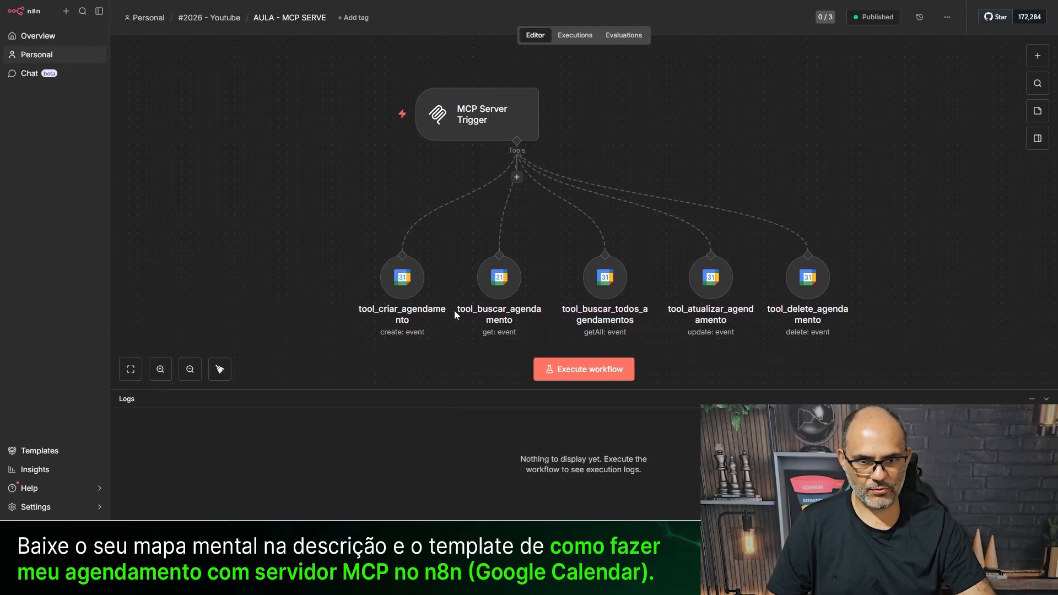
{"action": "left_click", "coordinate": [571, 37]}
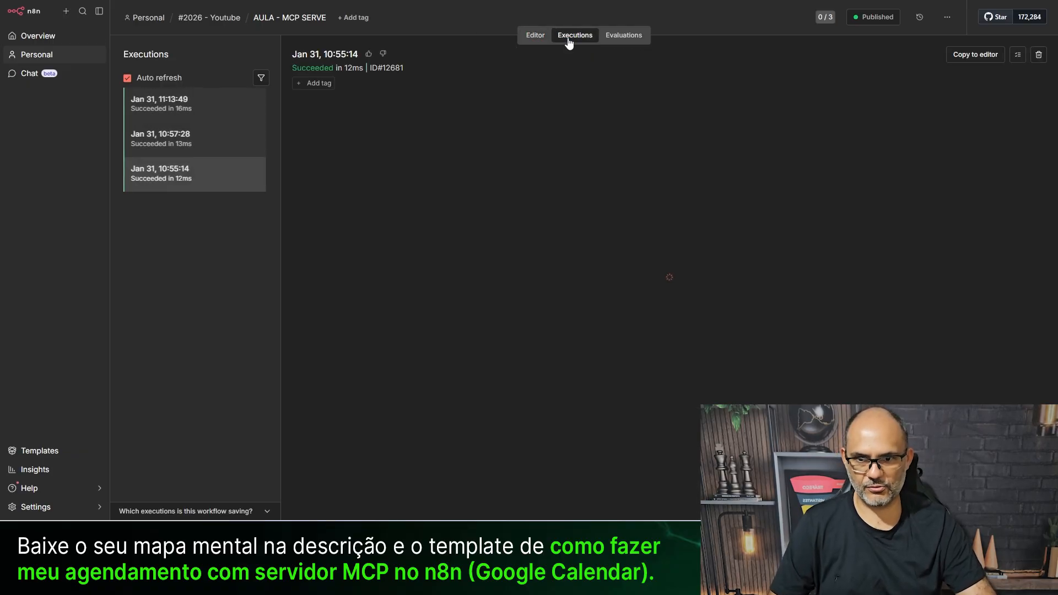
{"action": "left_click", "coordinate": [177, 102]}
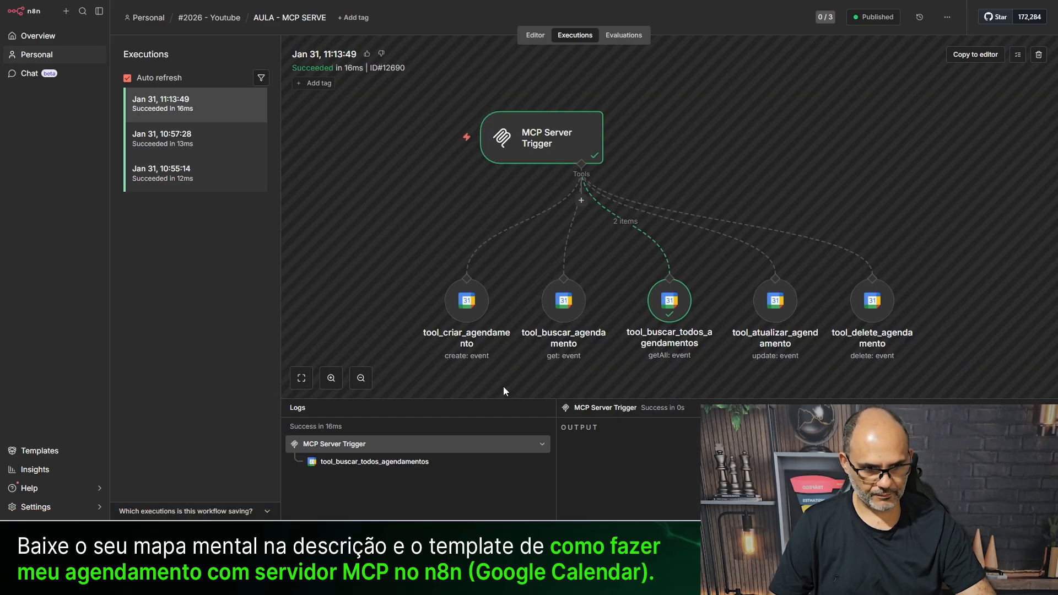
{"action": "mouse_move", "coordinate": [661, 314]}
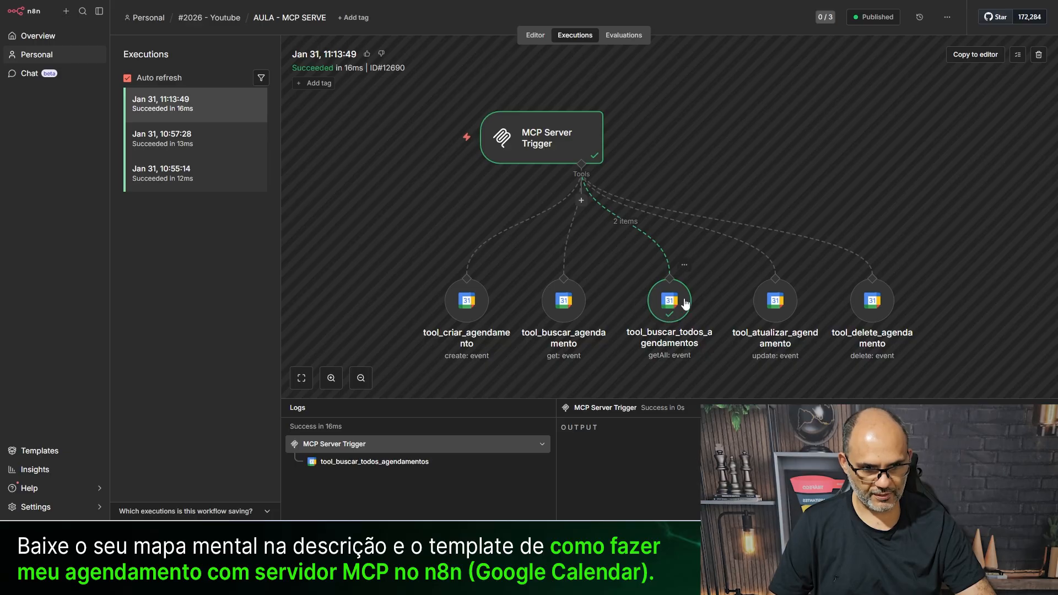
{"action": "left_click", "coordinate": [671, 317]}
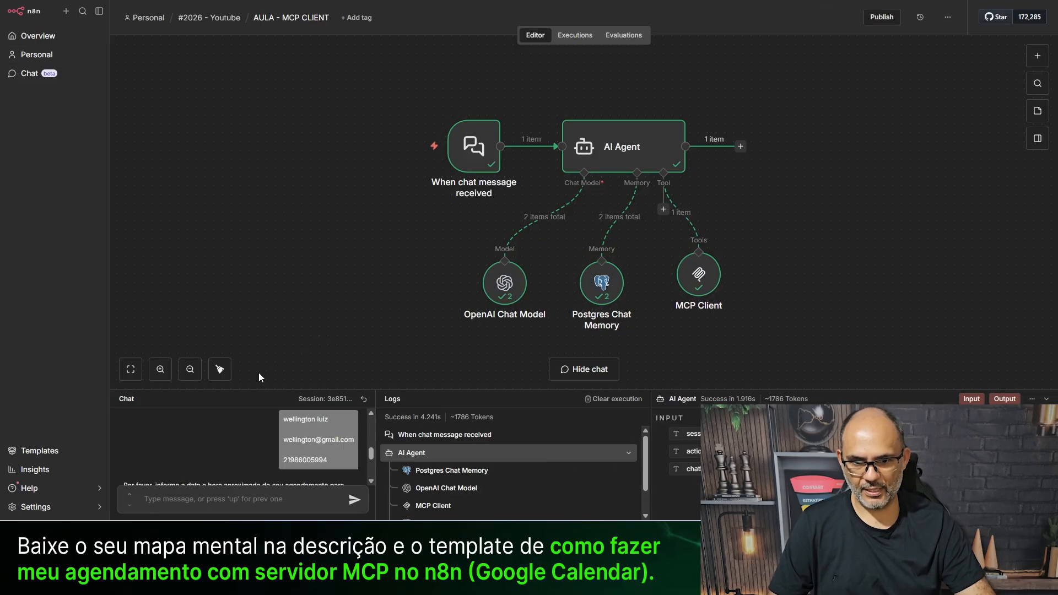
- Enlarge the chat panel to read the agent's reply, then reset the chat session
{"action": "left_click_drag", "start_coordinate": [262, 390], "coordinate": [302, 241]}
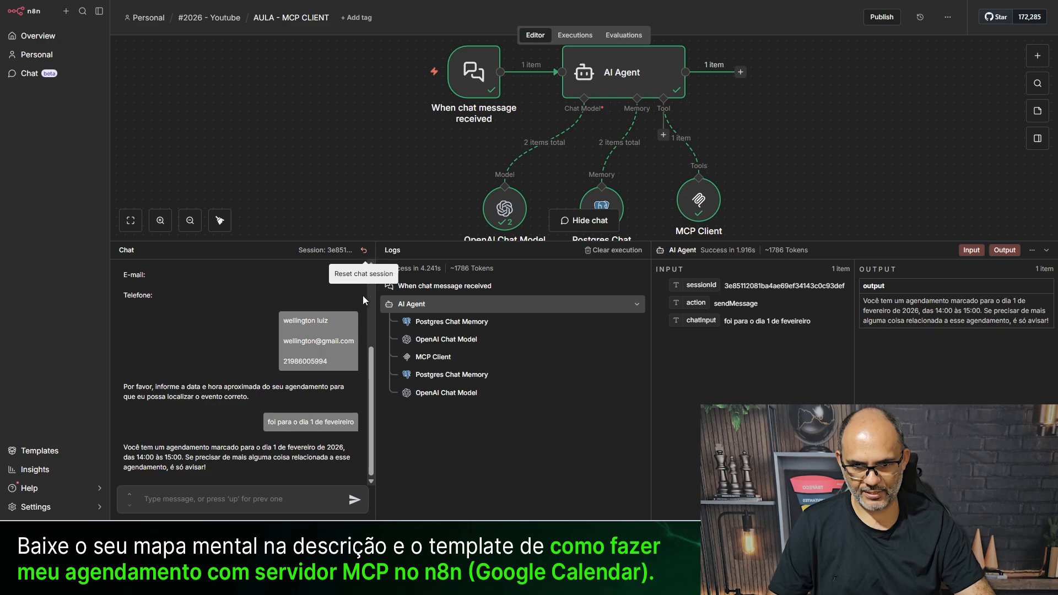
{"action": "left_click", "coordinate": [354, 313]}
{"action": "left_click", "coordinate": [363, 250]}
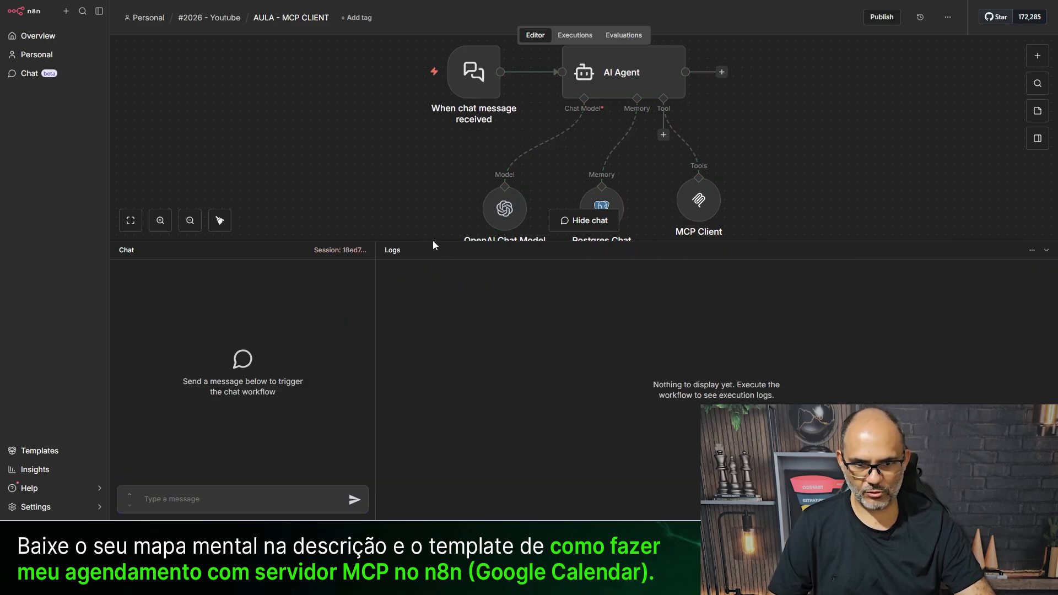
- Ask the chat agent to see the appointment because you want to change its date
{"action": "left_click_drag", "start_coordinate": [439, 240], "coordinate": [443, 318]}
{"action": "left_click", "coordinate": [200, 498]}
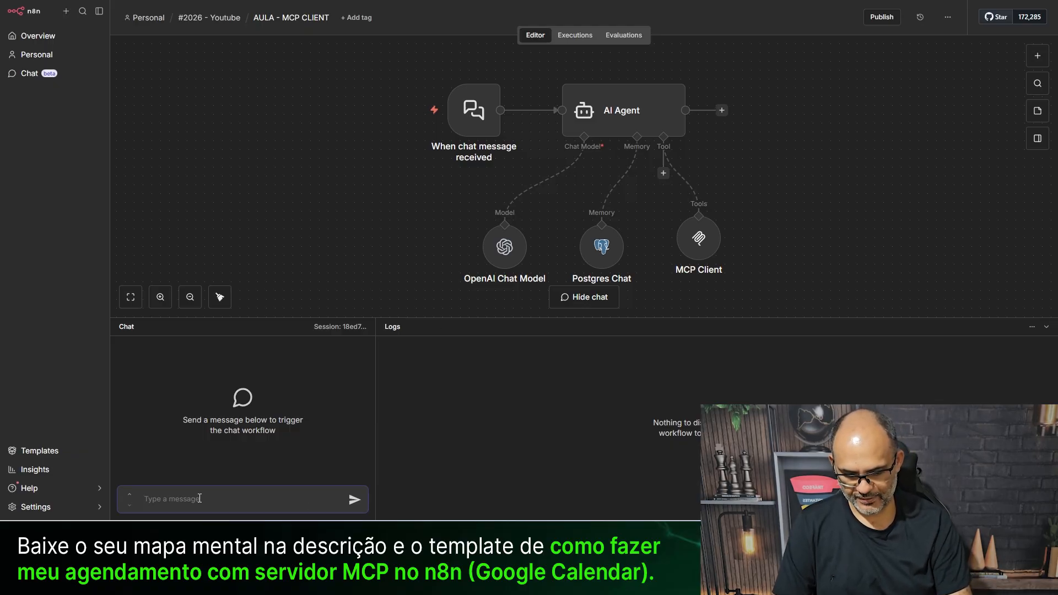
{"action": "type", "text": "queria s"}
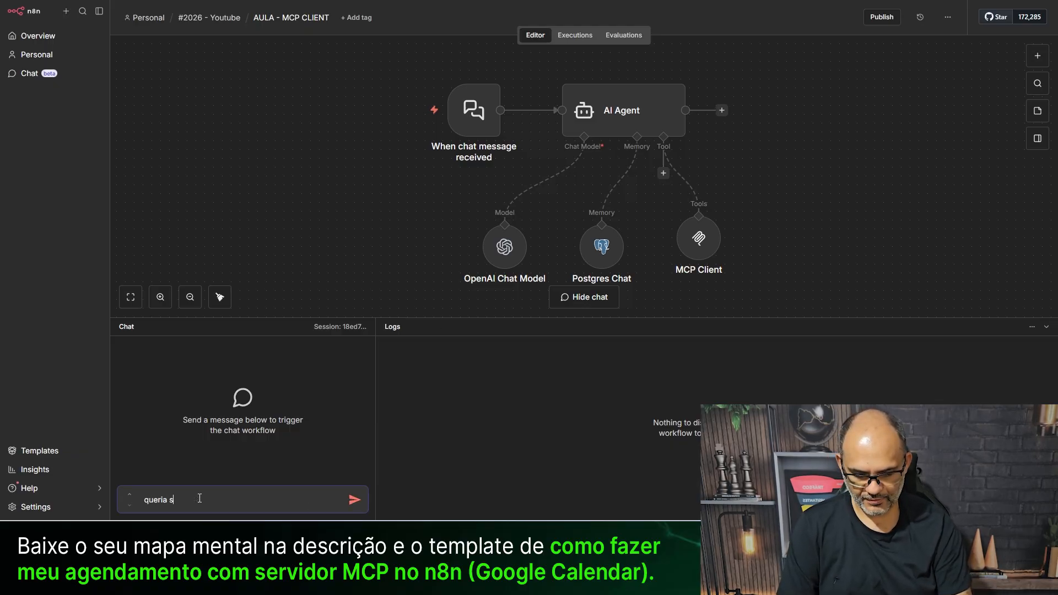
{"action": "key", "text": "BackSpace"}
{"action": "type", "text": "v"}
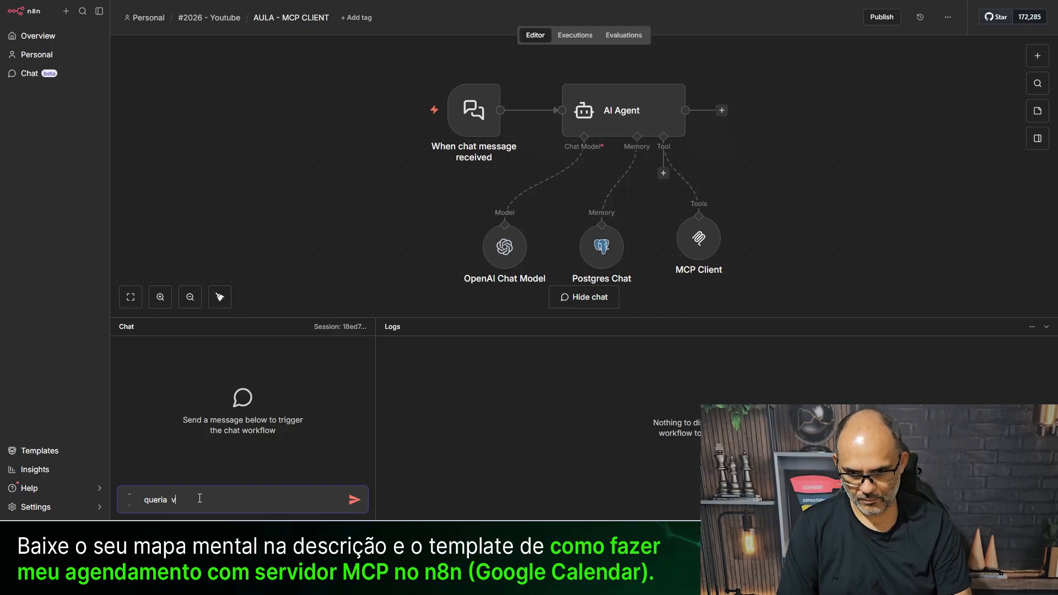
{"action": "type", "text": "er o me"}
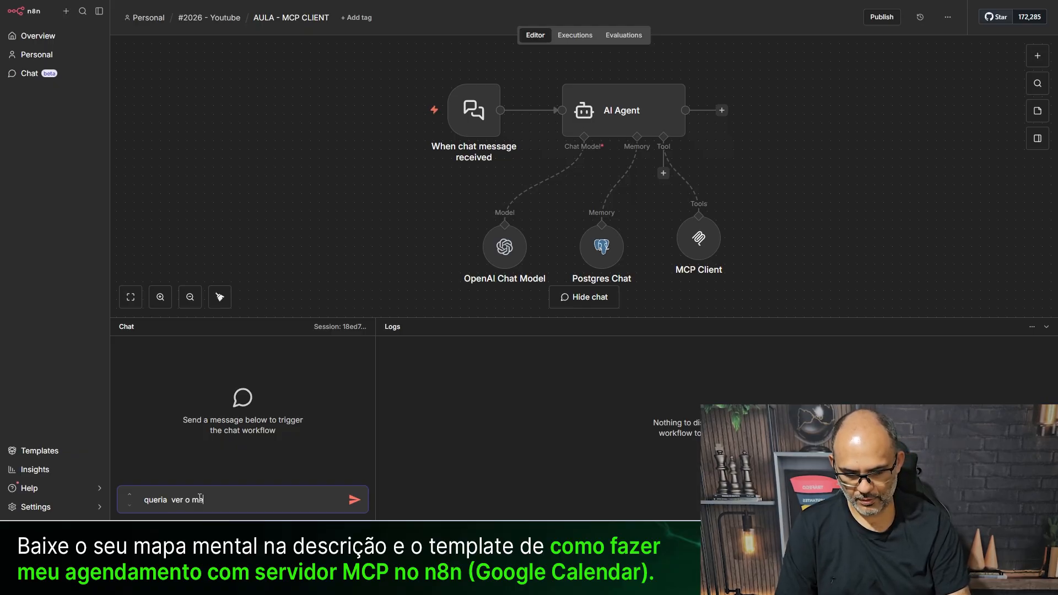
{"action": "type", "text": "u agendame"}
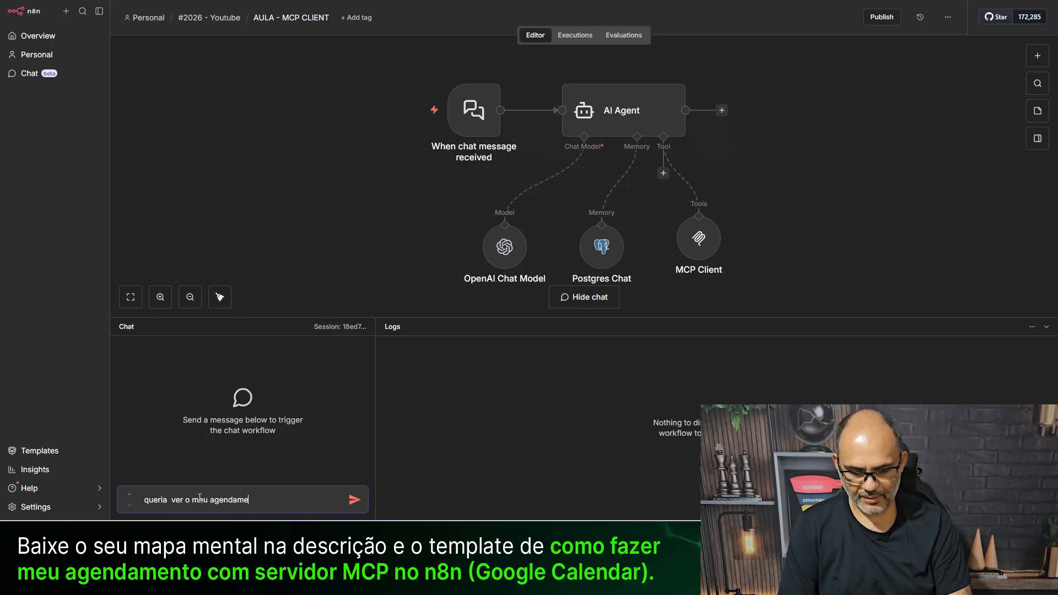
{"action": "type", "text": "nto pois qu"}
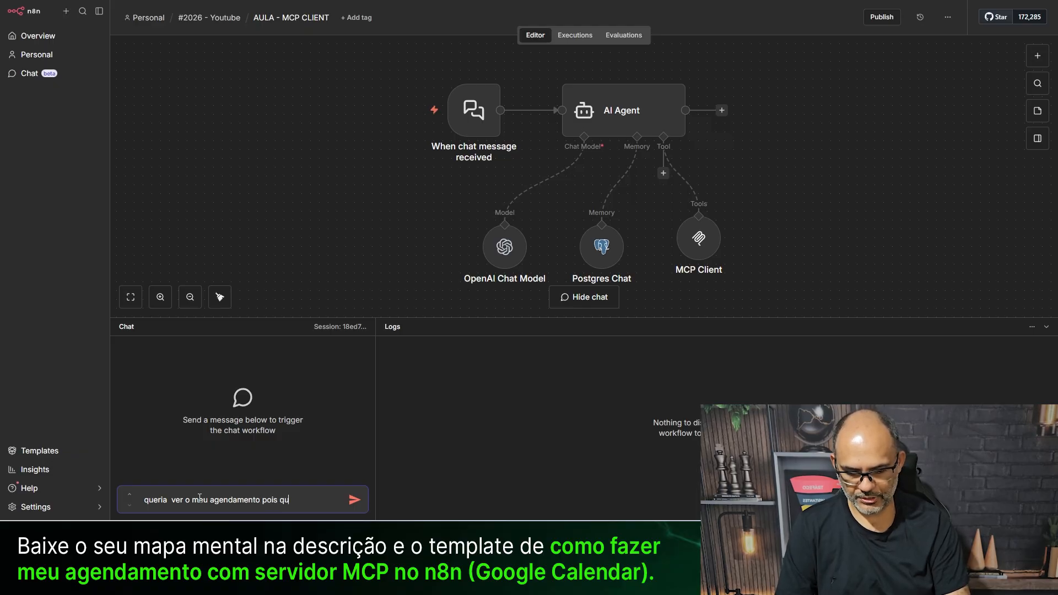
{"action": "type", "text": "eria trocar a"}
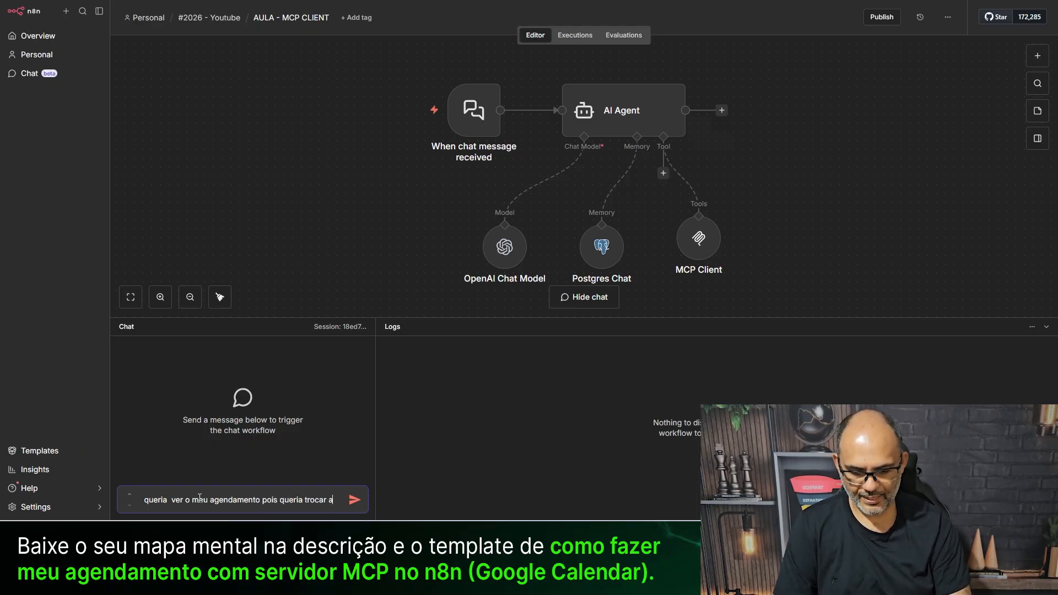
{"action": "type", "text": " data"}
{"action": "key", "text": "Return"}
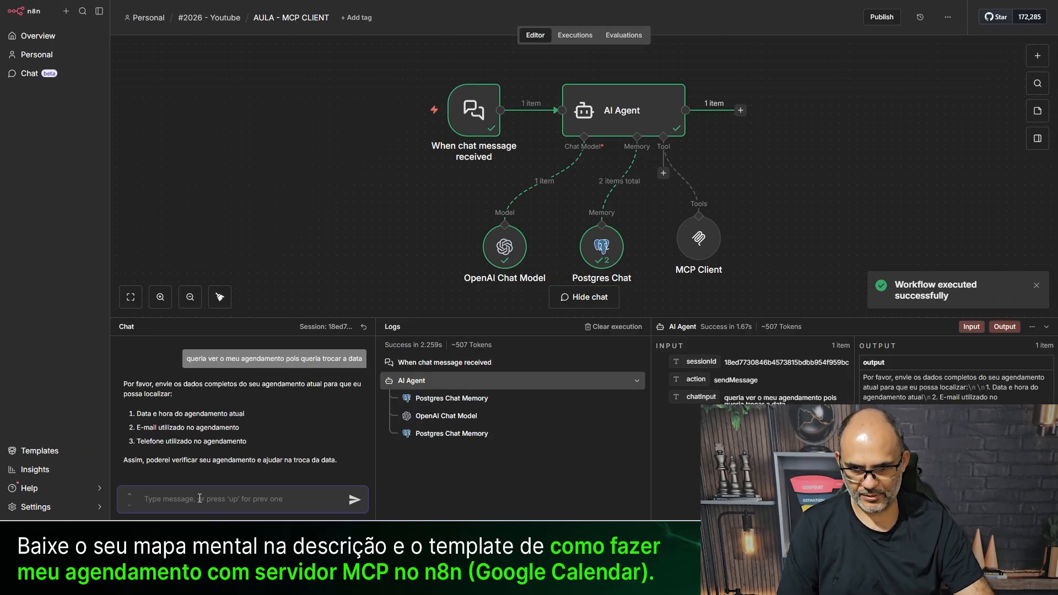
- Send 1 February with the client's e-mail and phone on separate lines, then answer 14h
{"action": "key", "text": "ctrl+v"}
{"action": "key", "text": "ctrl+a"}
{"action": "key", "text": "ctrl+c"}
{"action": "key", "text": "BackSpace"}
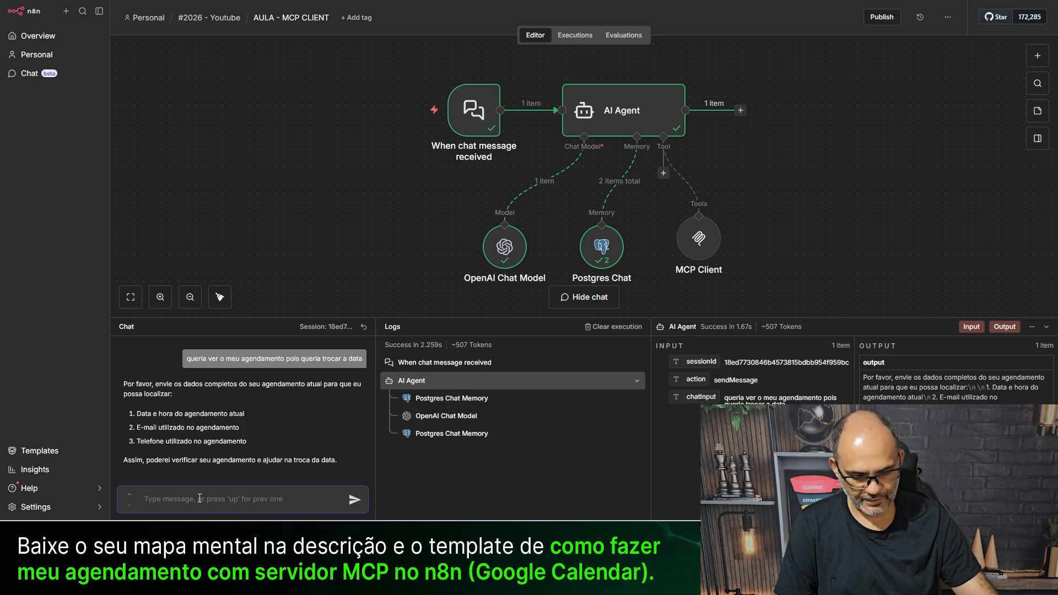
{"action": "type", "text": "1"}
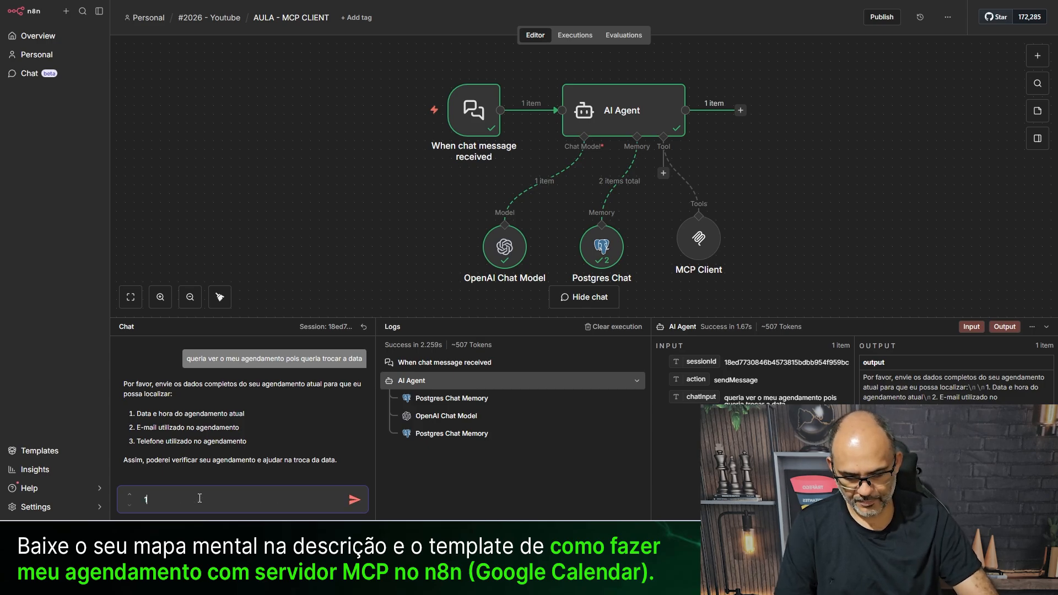
{"action": "type", "text": " de feveireir"}
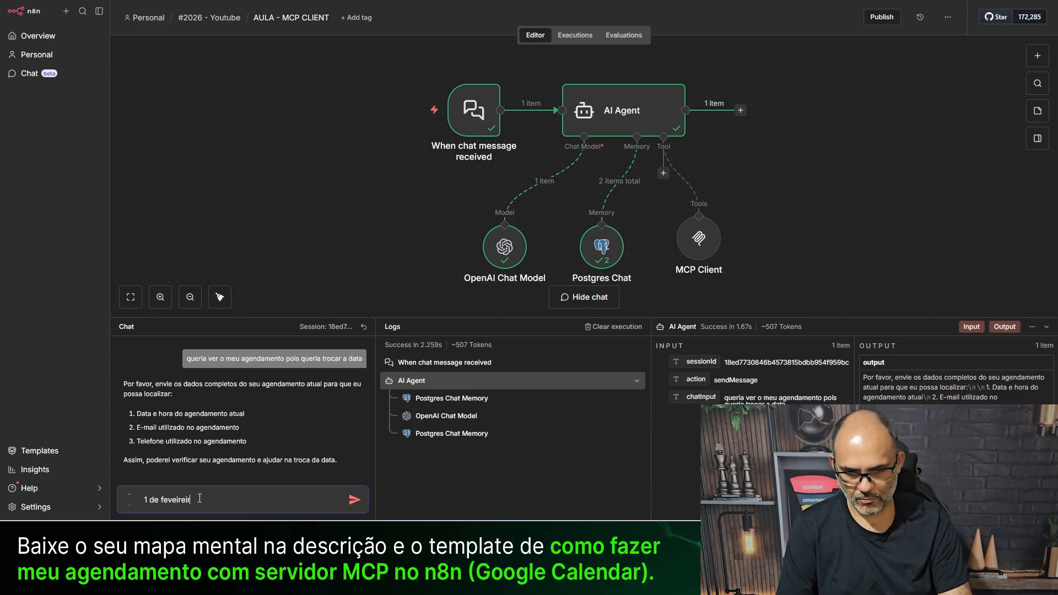
{"action": "type", "text": "o as"}
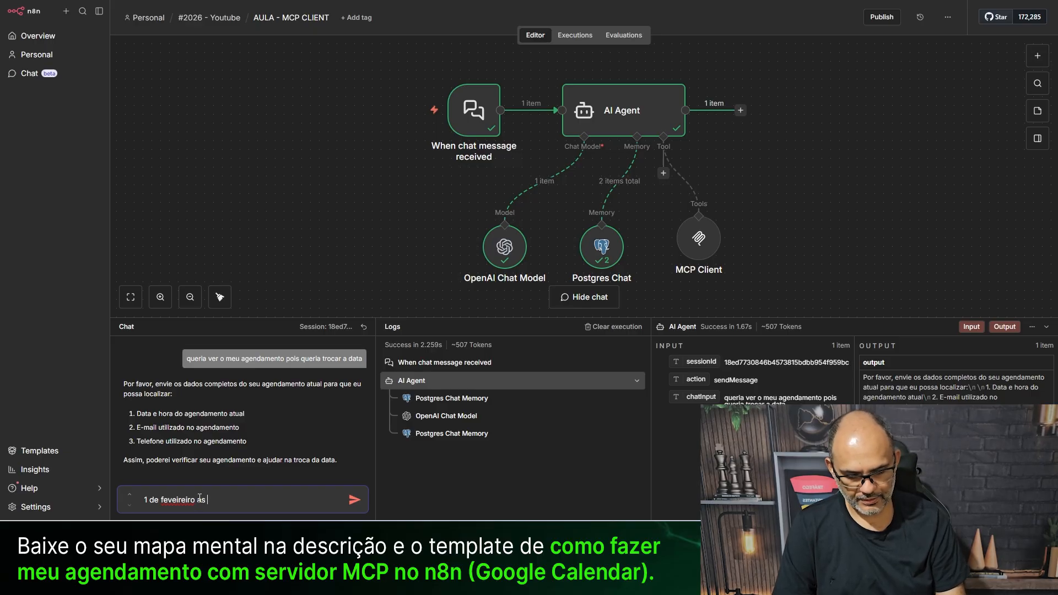
{"action": "key", "text": "BackSpace"}
{"action": "key", "text": "BackSpace"}
{"action": "key", "text": "shift+Return"}
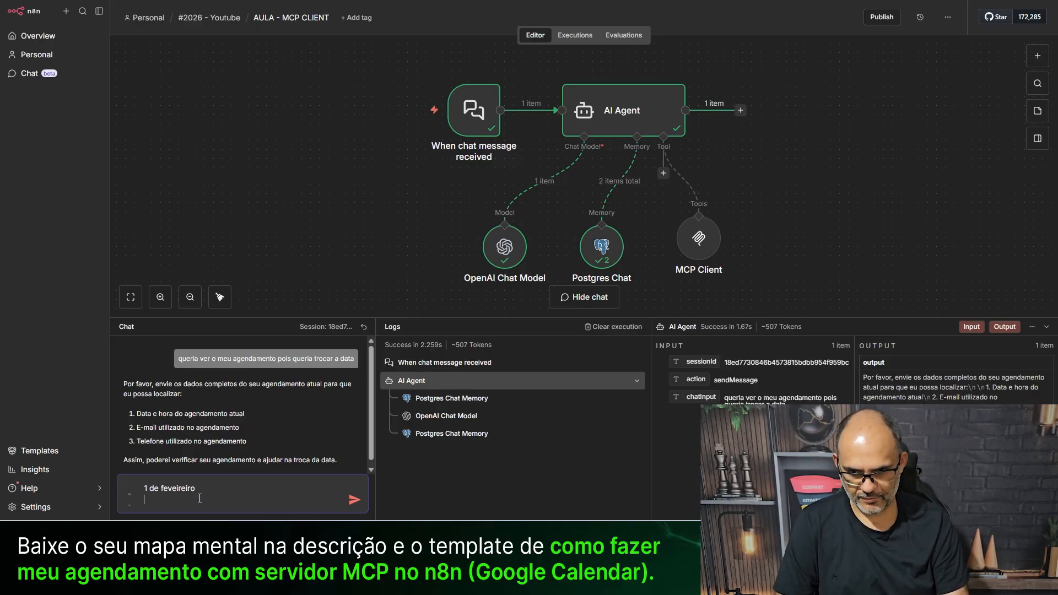
{"action": "key", "text": "ctrl+v"}
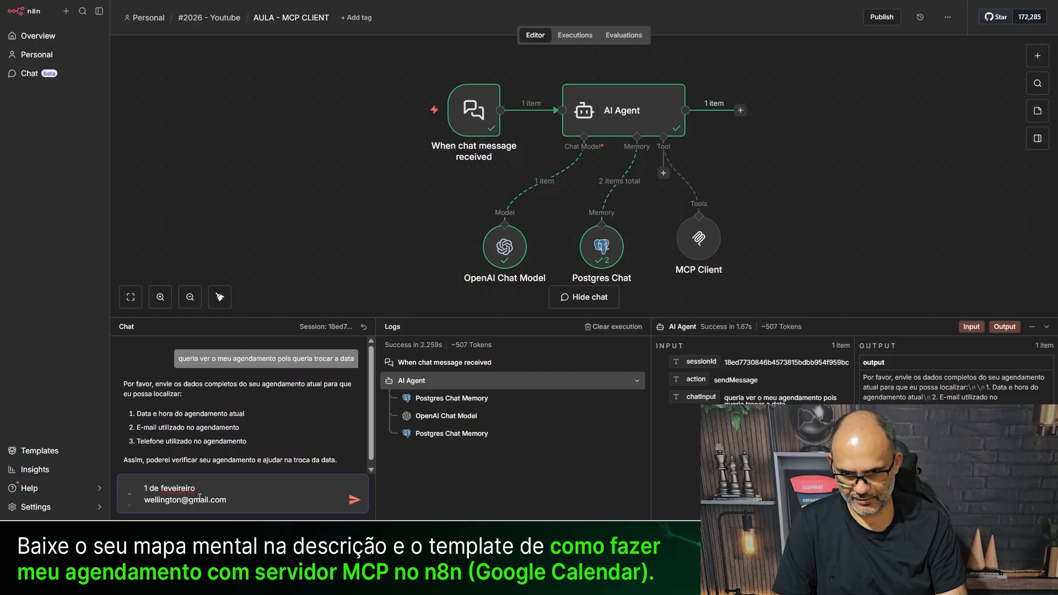
{"action": "key", "text": "shift+Return"}
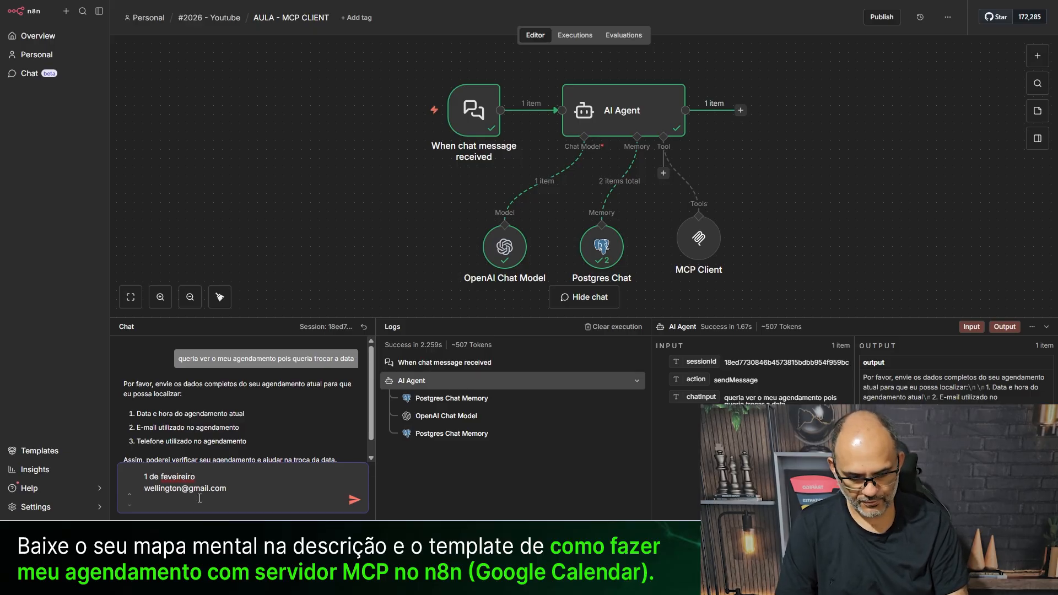
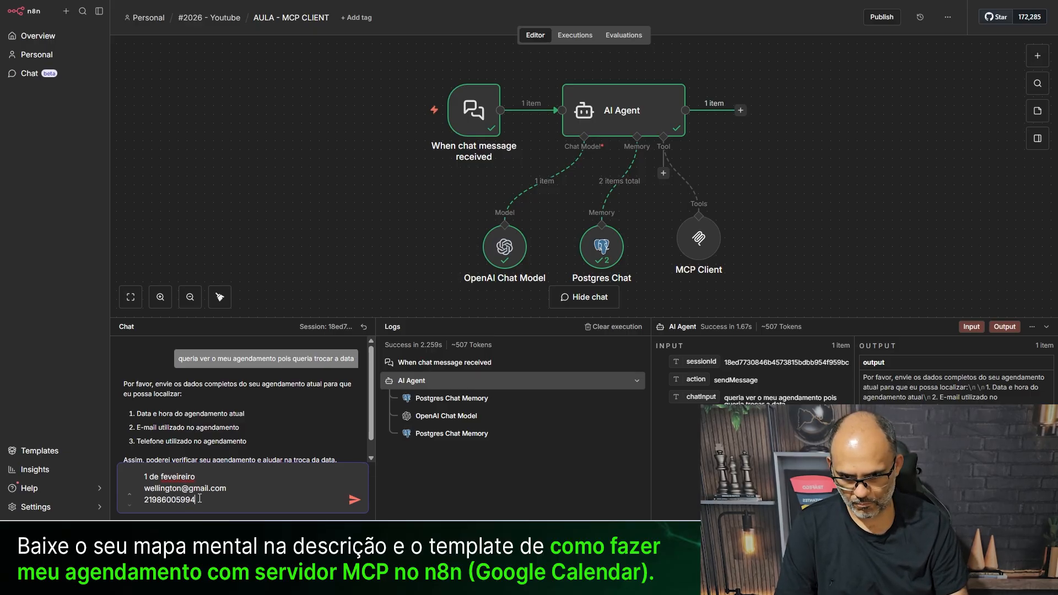
{"action": "key", "text": "Return"}
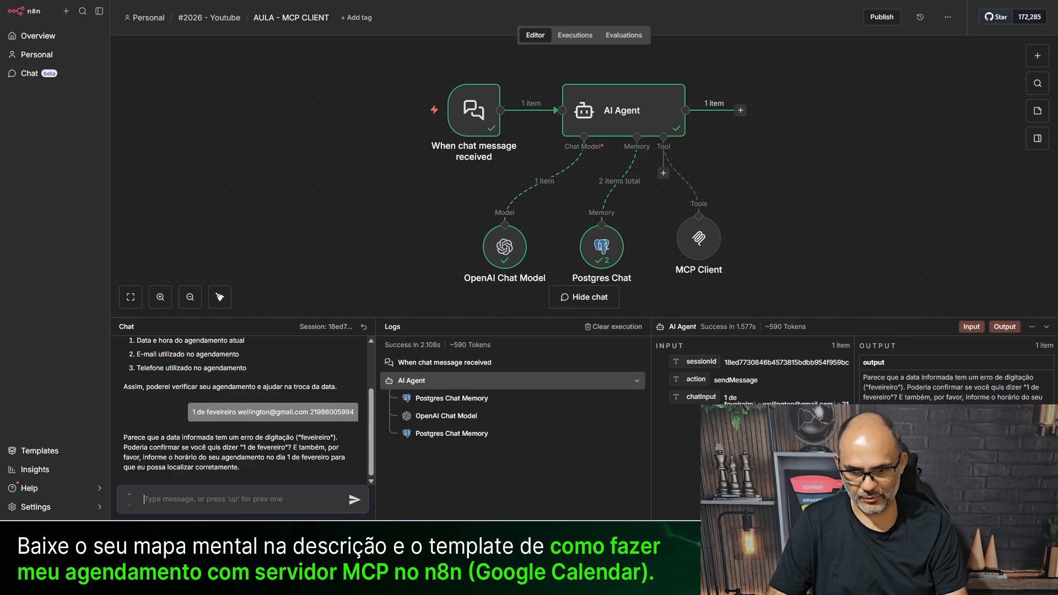
{"action": "type", "text": "14h"}
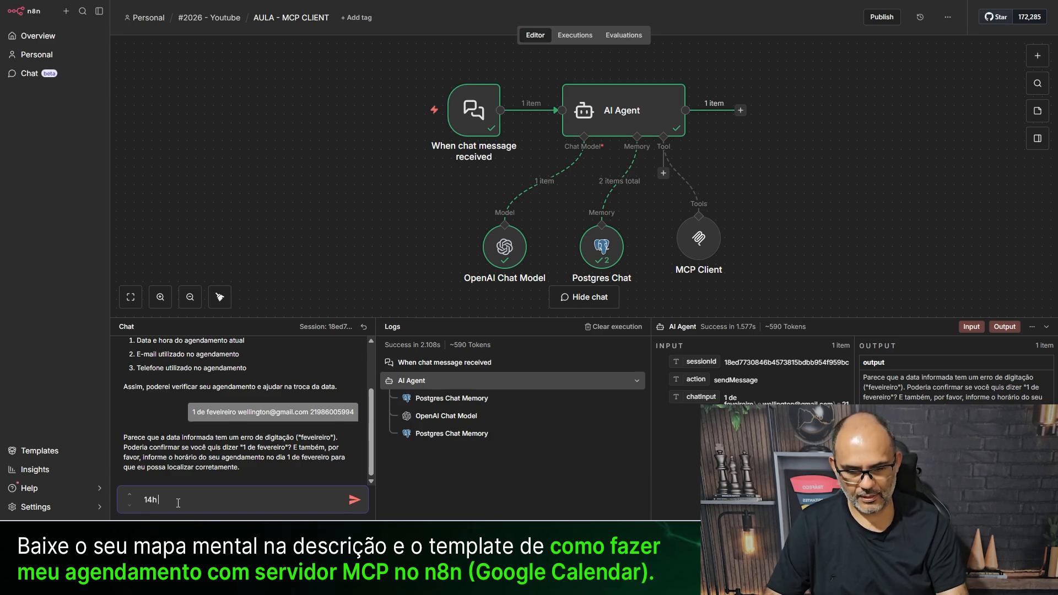
{"action": "key", "text": "Return"}
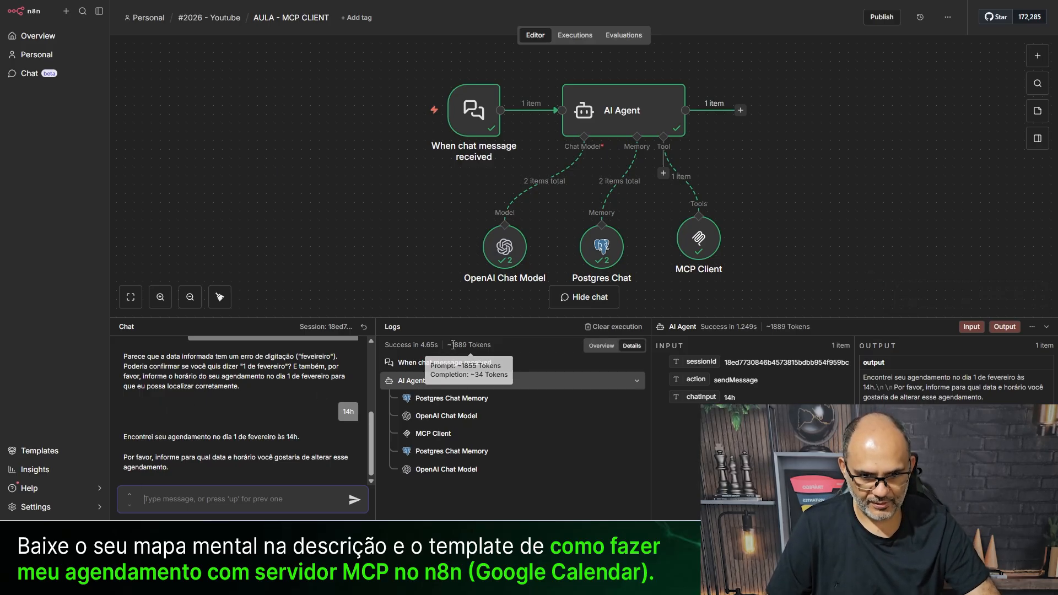
- Inspect the MCP Client tool output, then ask to move the appointment to 3 February, 14h
{"action": "mouse_move", "coordinate": [717, 233]}
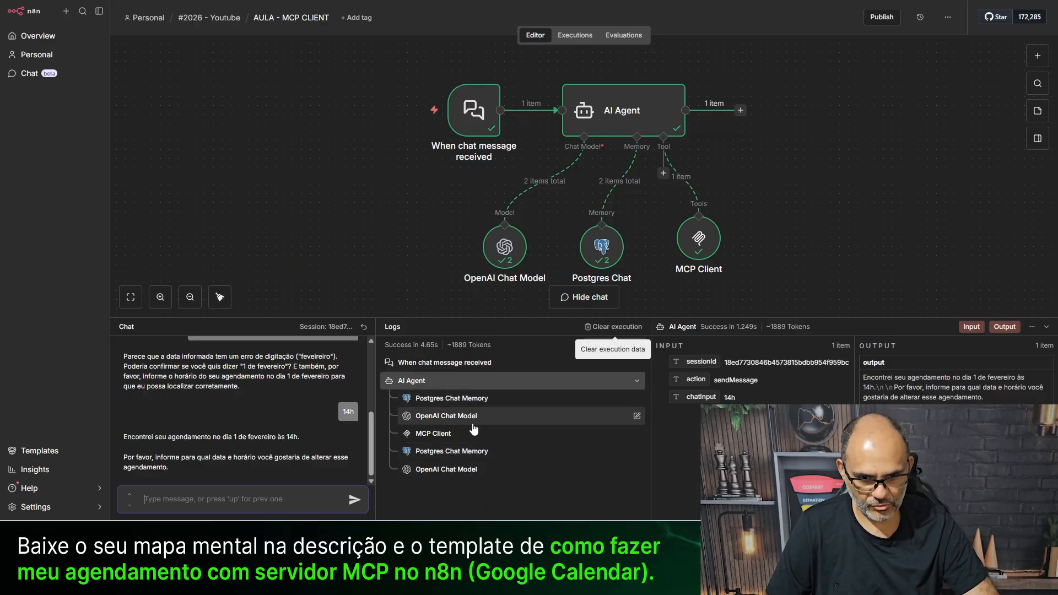
{"action": "left_click", "coordinate": [432, 433]}
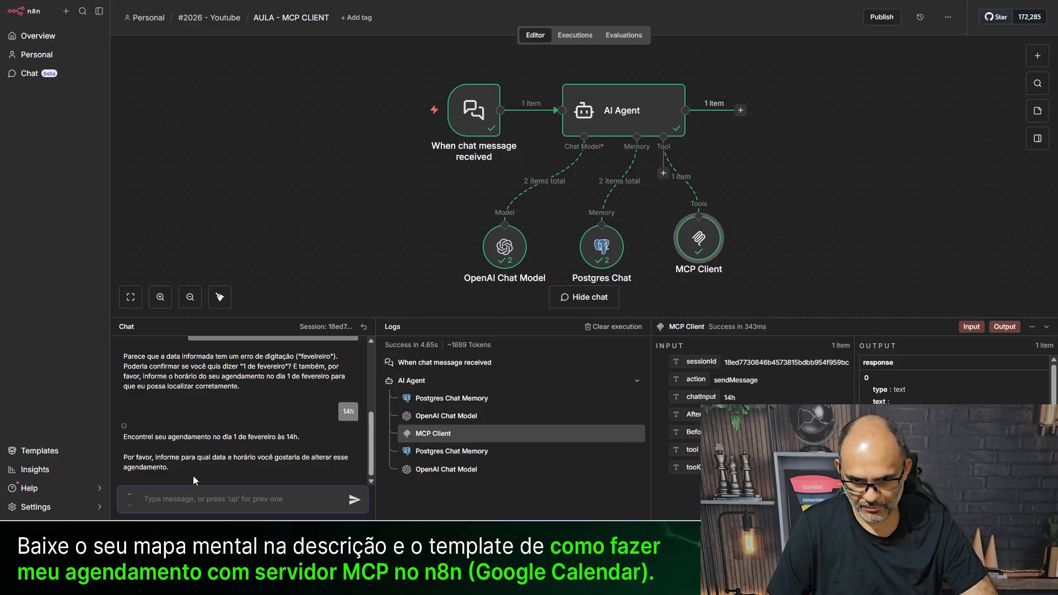
{"action": "type", "text": "queria para o dia 0"}
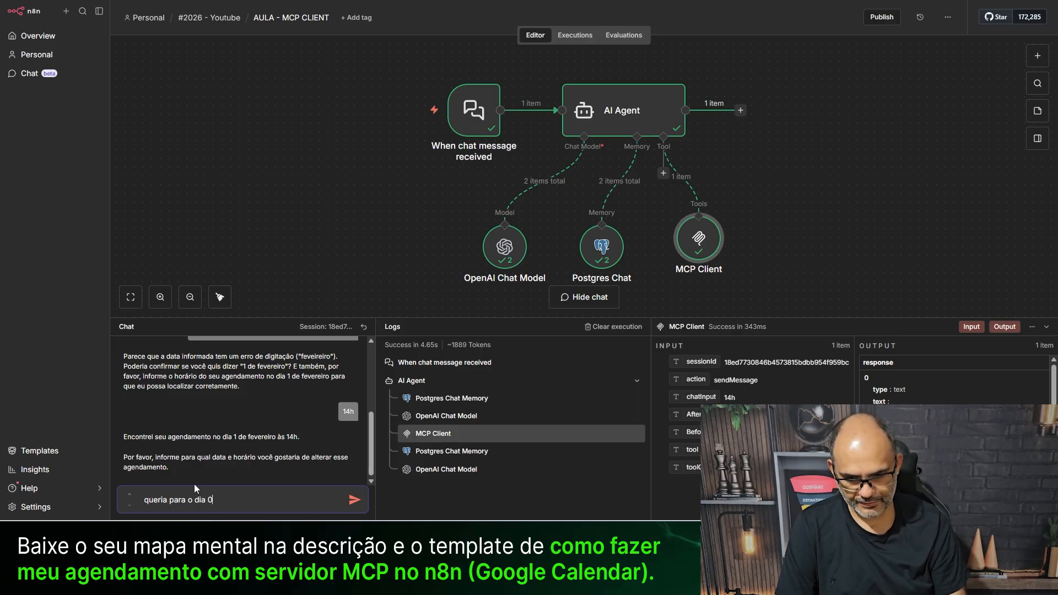
{"action": "type", "text": "3 de fev"}
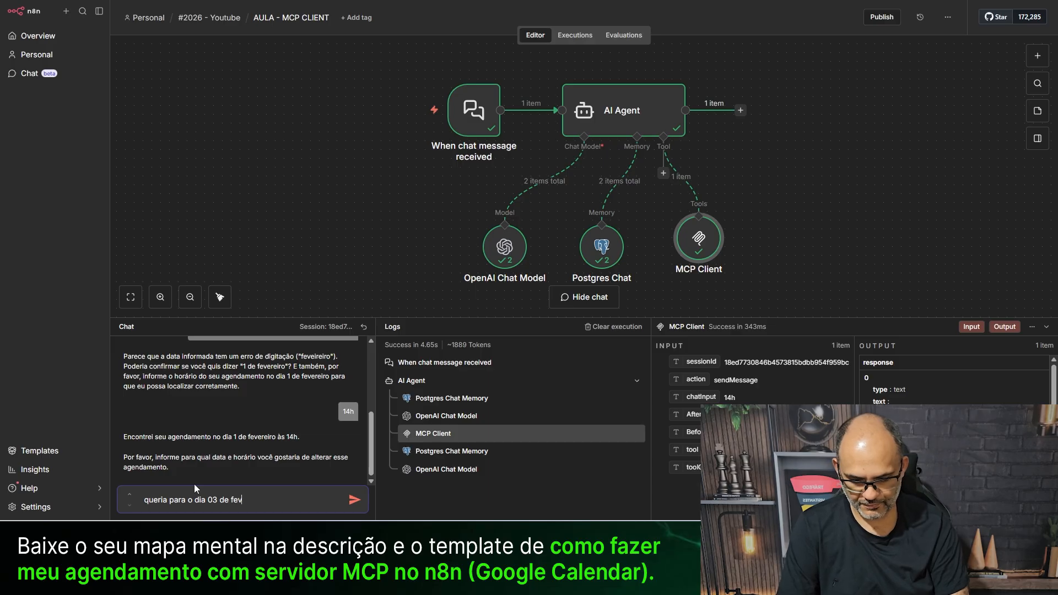
{"action": "type", "text": "ereiro"}
{"action": "key", "text": "Return"}
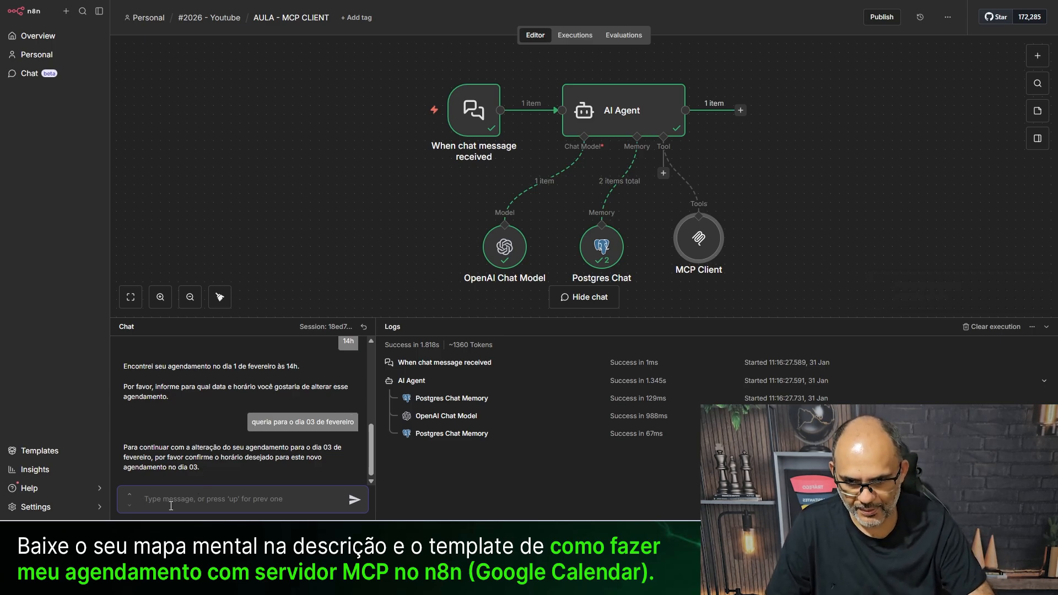
{"action": "type", "text": "14"}
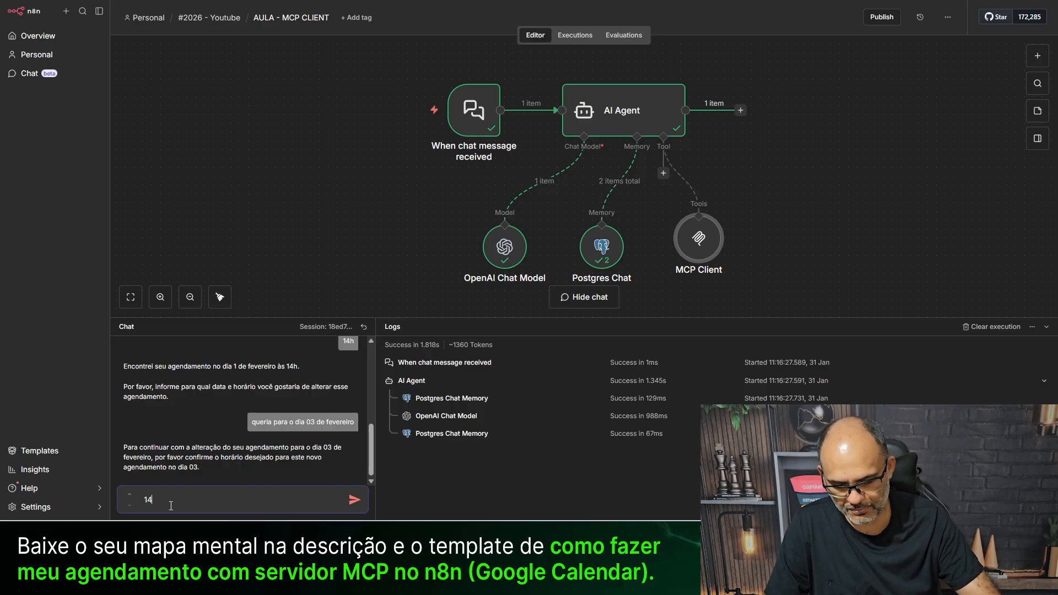
{"action": "key", "text": "Return"}
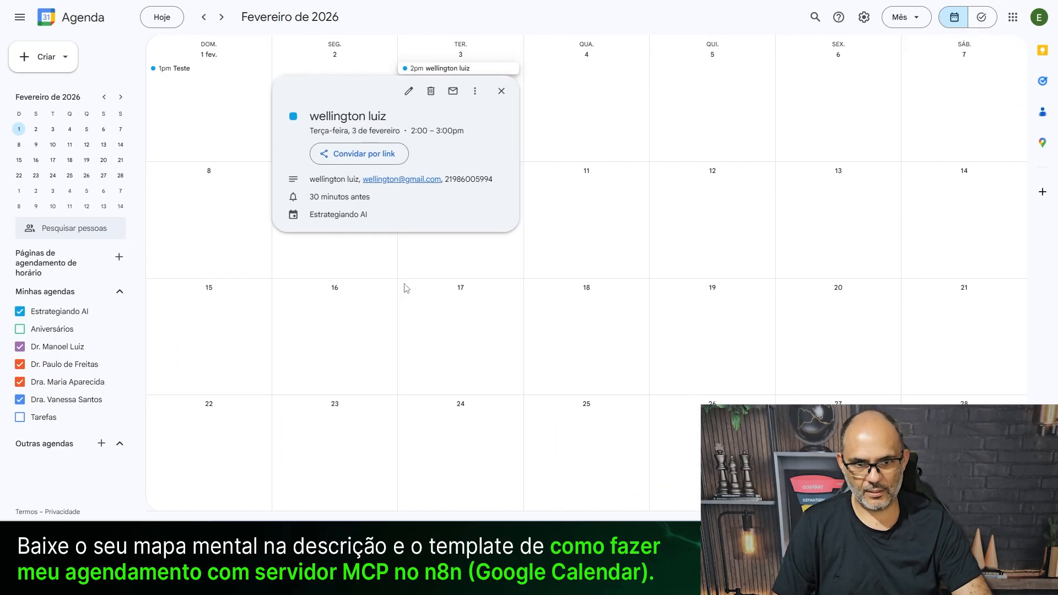
- Dismiss stray calendar popups and view the 3 February 2pm appointment's details
{"action": "left_click", "coordinate": [415, 286]}
{"action": "left_click", "coordinate": [204, 98]}
{"action": "left_click", "coordinate": [220, 134]}
{"action": "left_click", "coordinate": [454, 70]}
{"action": "left_click", "coordinate": [469, 120]}
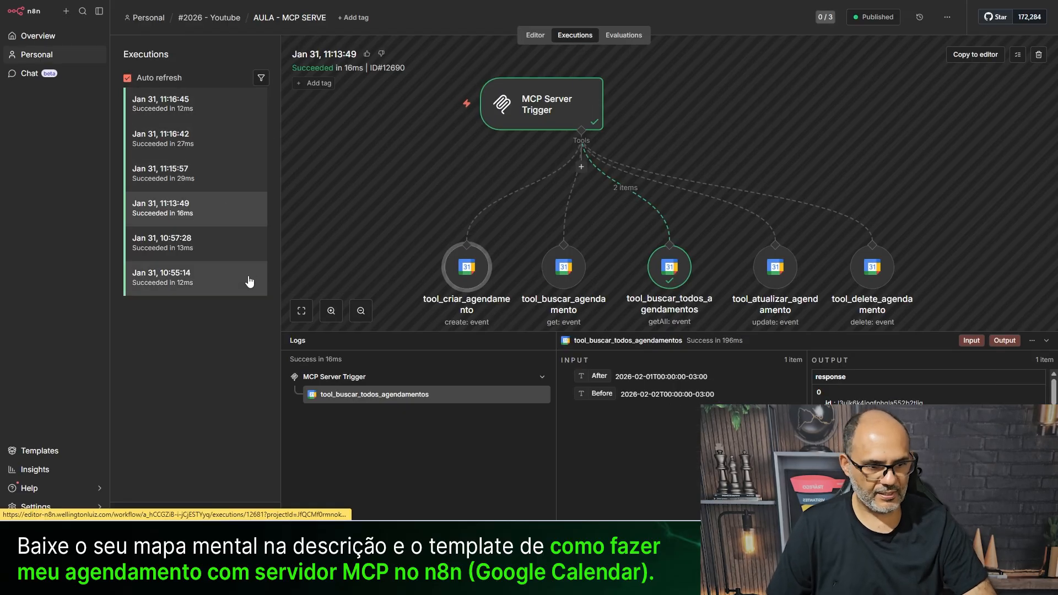
- Review the 11:15:57, 11:16:42 and 11:16:45 runs and tool_atualizar_agendamento's input, then return to the editor
{"action": "left_click", "coordinate": [195, 169]}
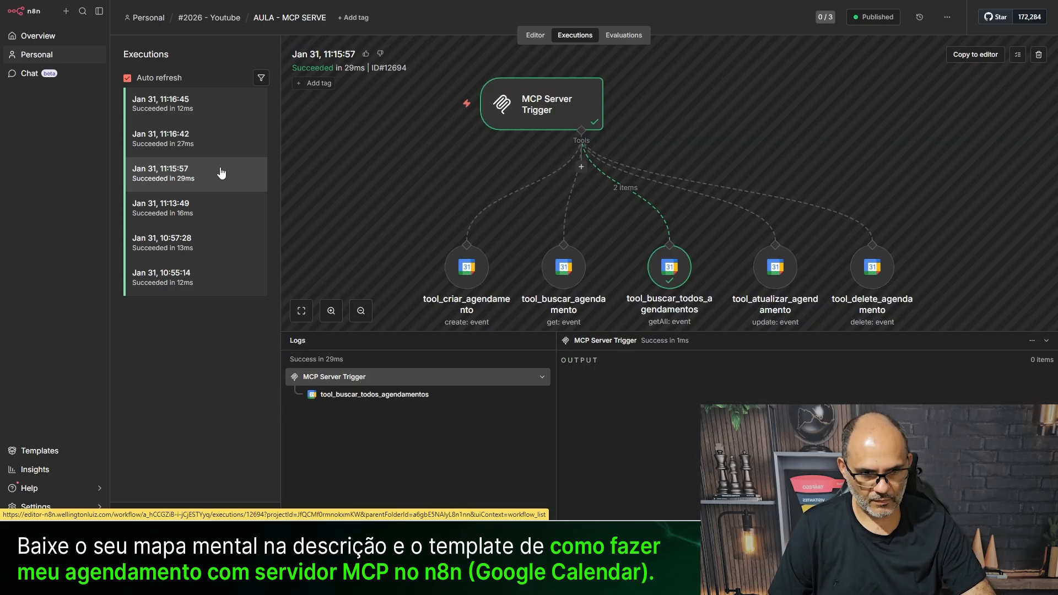
{"action": "left_click", "coordinate": [171, 140]}
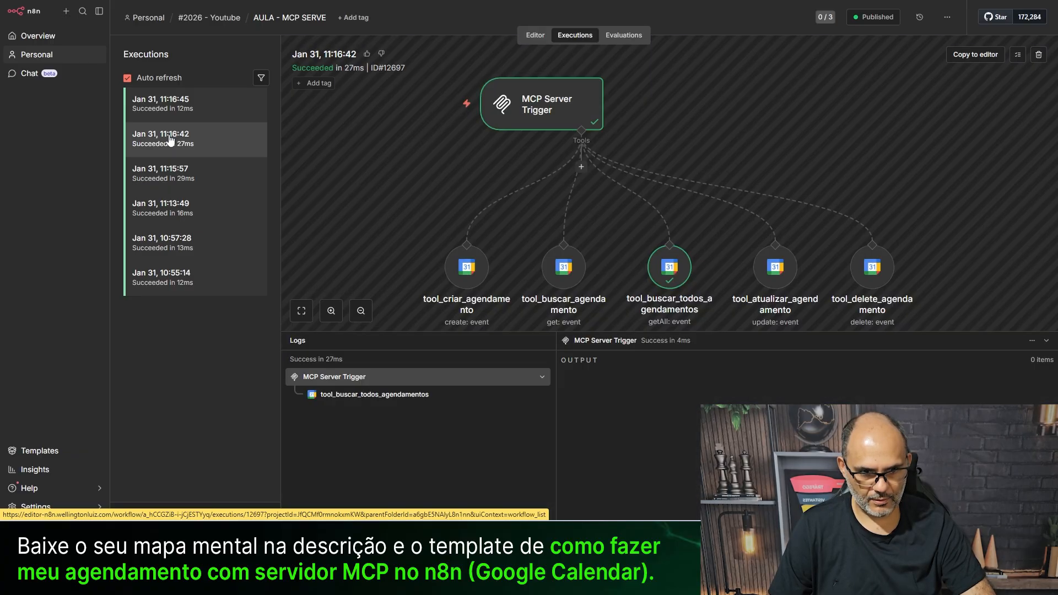
{"action": "left_click", "coordinate": [170, 100]}
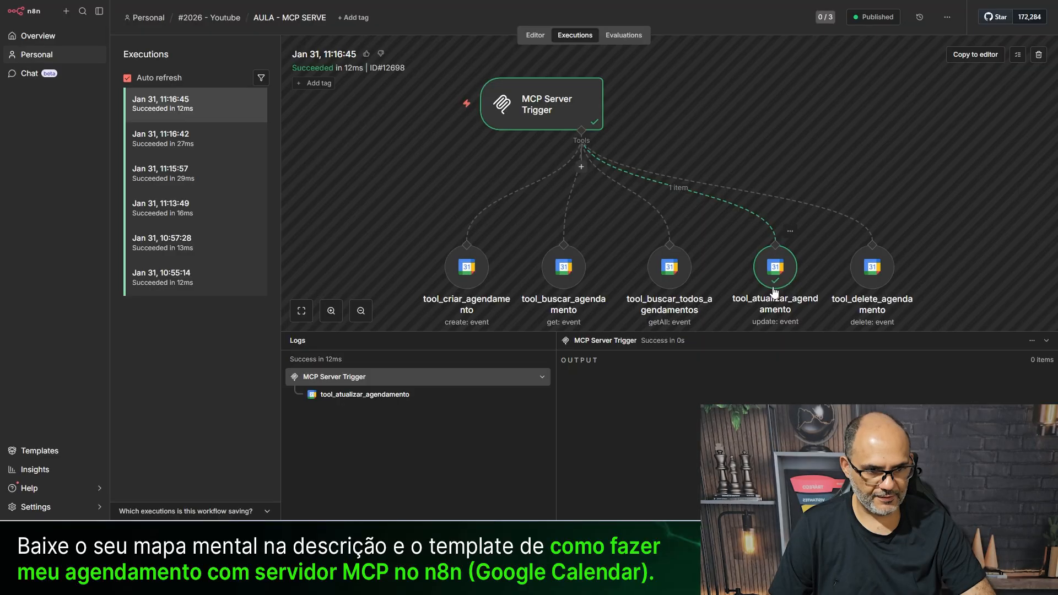
{"action": "left_click_drag", "start_coordinate": [752, 332], "coordinate": [752, 432]}
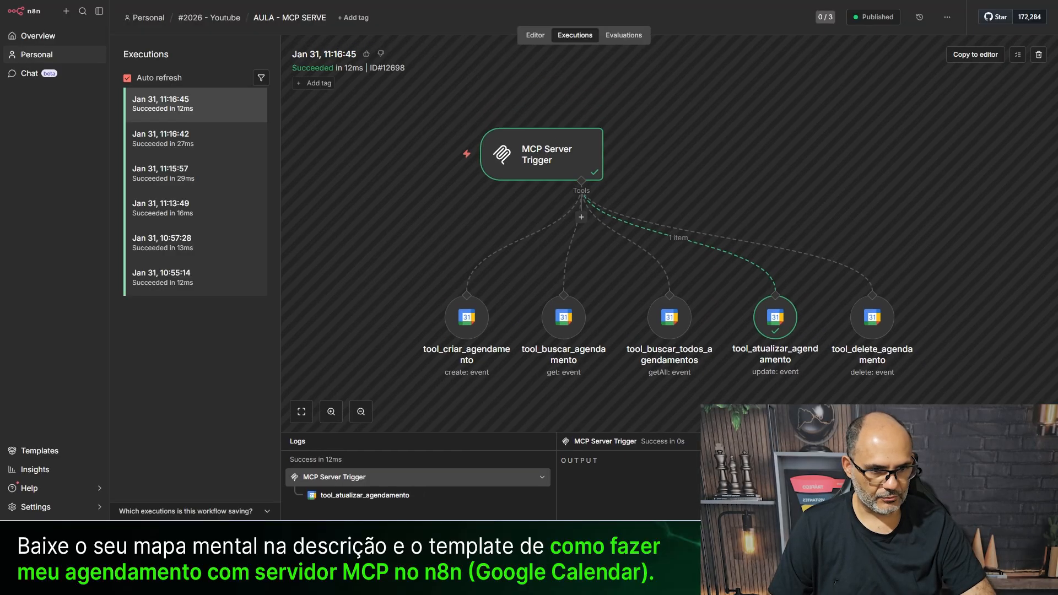
{"action": "left_click", "coordinate": [774, 319]}
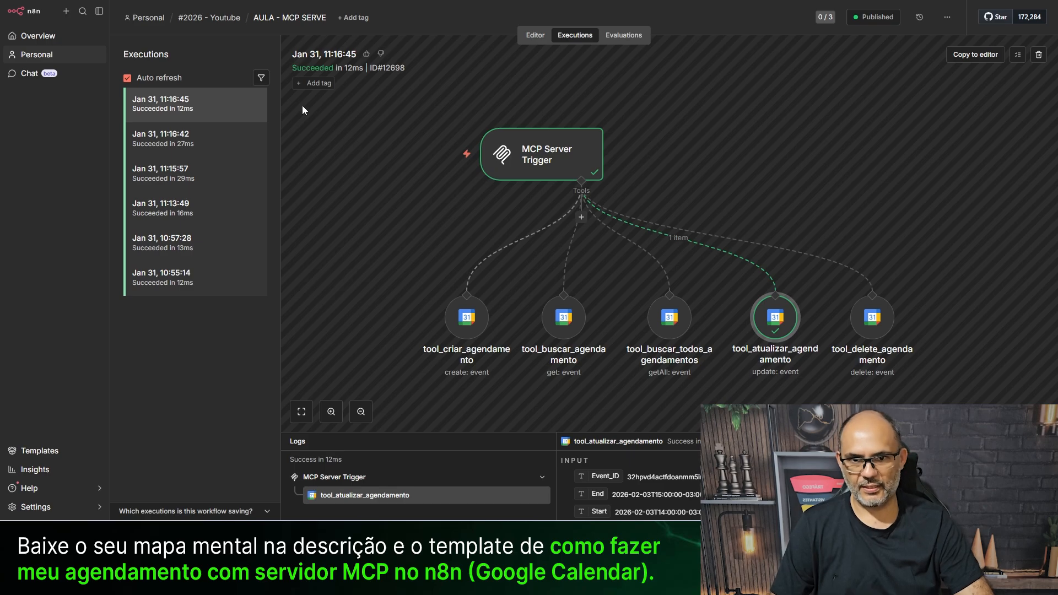
{"action": "left_click", "coordinate": [535, 36]}
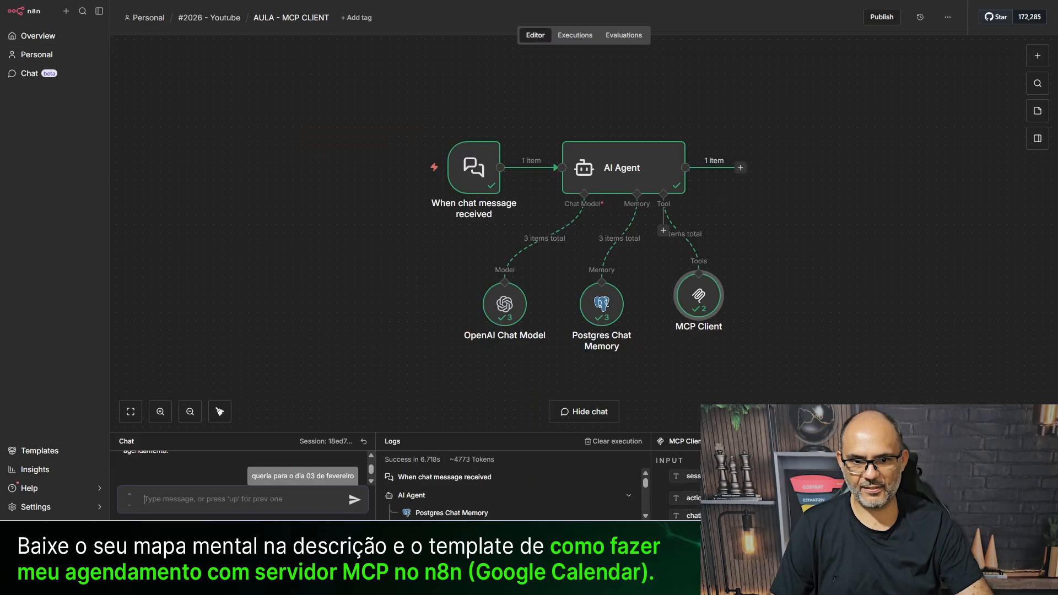
- Reset the test chat session and clear the half-typed message
{"action": "left_click_drag", "start_coordinate": [270, 434], "coordinate": [292, 217]}
{"action": "left_click", "coordinate": [364, 224]}
{"action": "left_click", "coordinate": [199, 499]}
{"action": "type", "text": "queria desm"}
{"action": "key", "text": "BackSpace"}
{"action": "key", "text": "BackSpace"}
{"action": "key", "text": "BackSpace"}
{"action": "key", "text": "BackSpace"}
{"action": "key", "text": "BackSpace"}
{"action": "key", "text": "BackSpace"}
{"action": "key", "text": "BackSpace"}
{"action": "key", "text": "BackSpace"}
{"action": "key", "text": "BackSpace"}
{"action": "key", "text": "BackSpace"}
{"action": "key", "text": "BackSpace"}
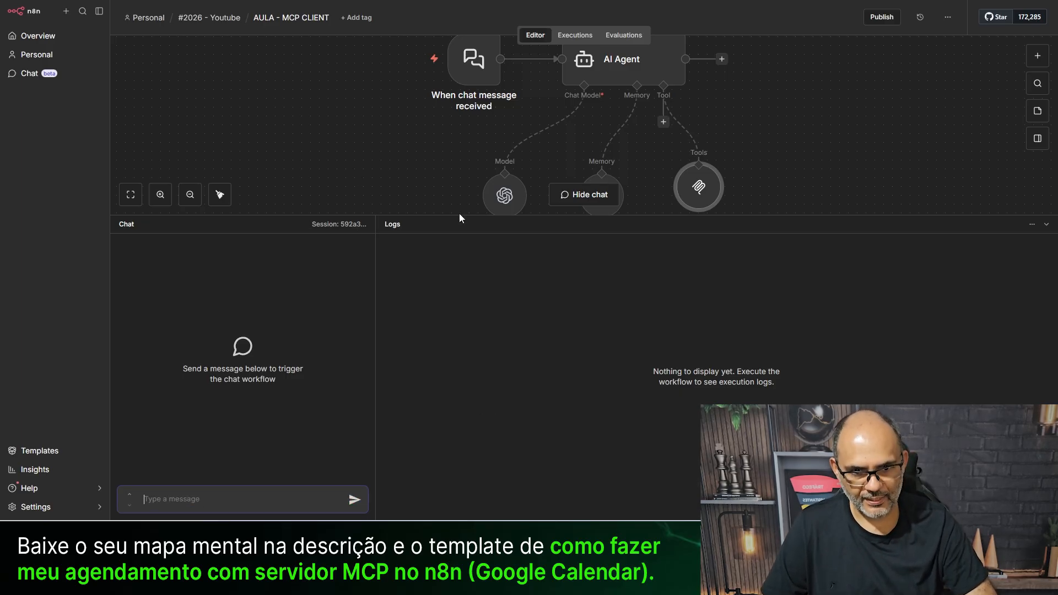
- Open the AI Agent node's System Message in the full expression editor
{"action": "left_click_drag", "start_coordinate": [459, 215], "coordinate": [460, 433]}
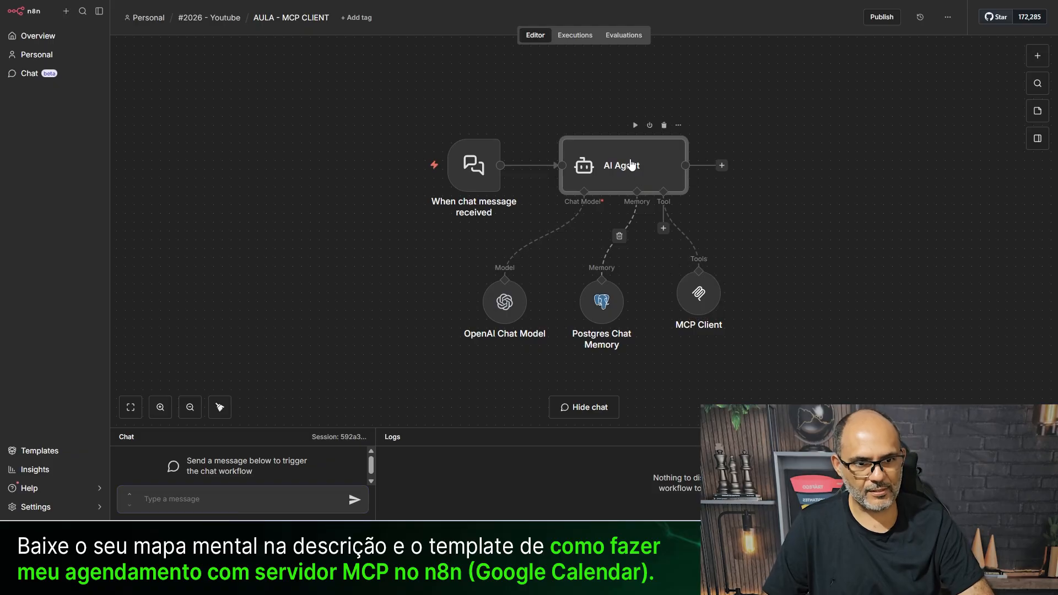
{"action": "double_click", "coordinate": [642, 176]}
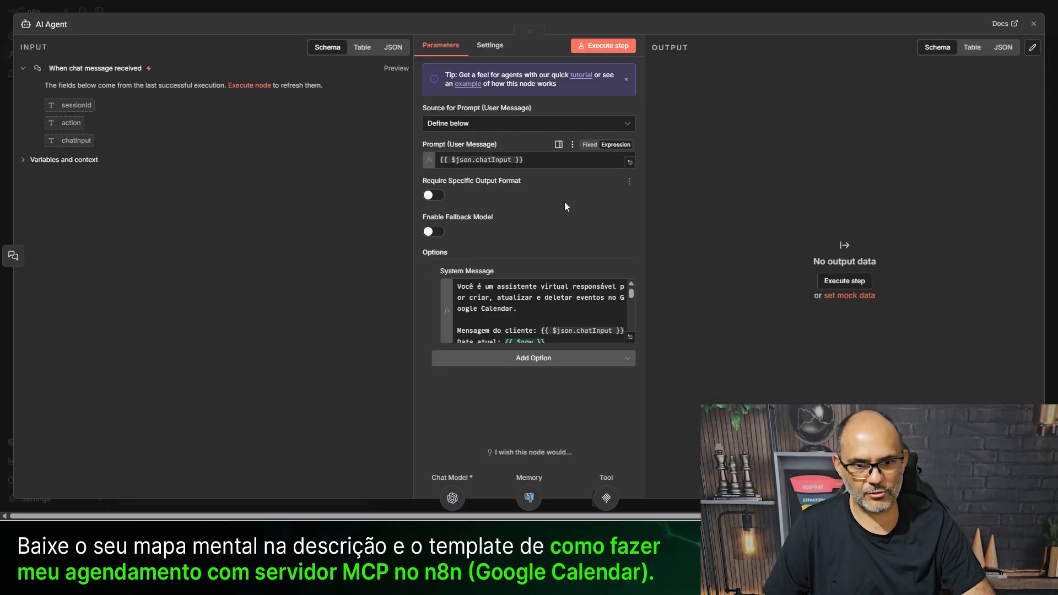
{"action": "left_click", "coordinate": [629, 337]}
{"action": "scroll", "coordinate": [458, 271], "scroll_direction": "down", "scroll_amount": 5}
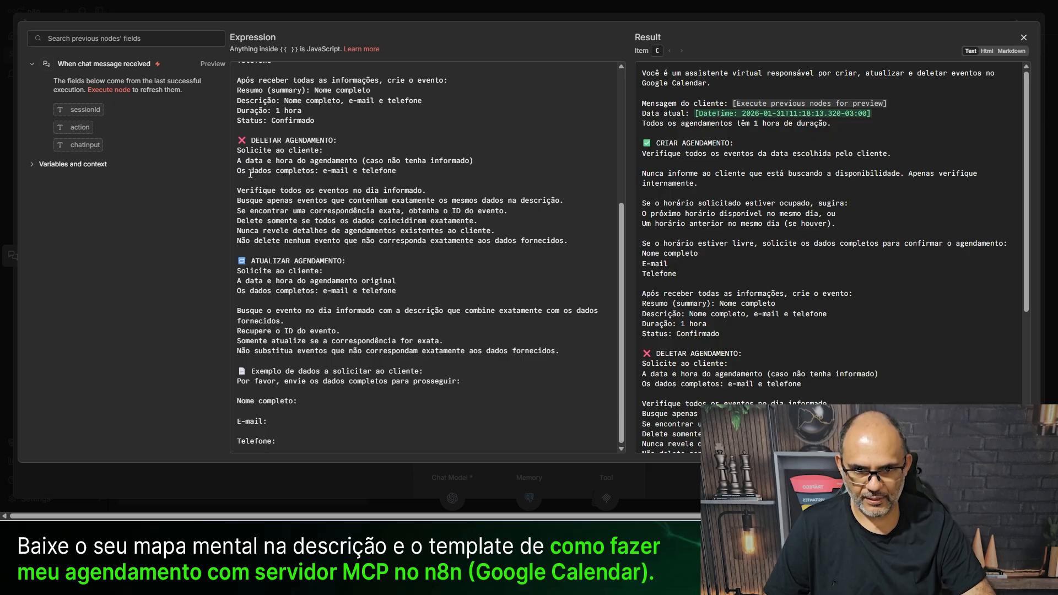
- Replace 'e-mail e telefone' with 'SÓ PEÇA O E-MAIL' and add a deletion-confirmation rule
{"action": "scroll", "coordinate": [252, 182], "scroll_direction": "up", "scroll_amount": 1}
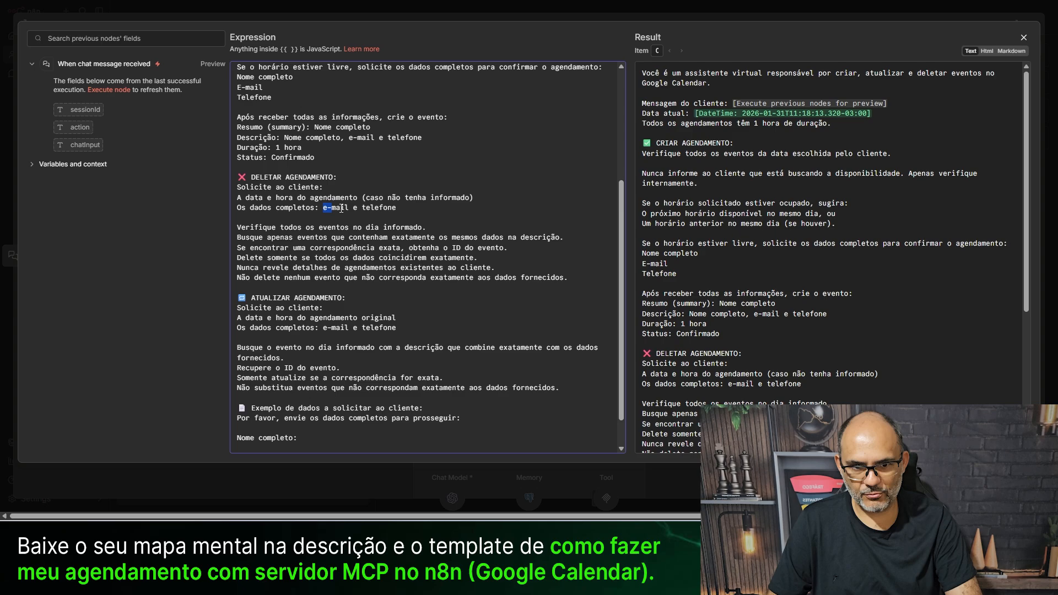
{"action": "left_click_drag", "start_coordinate": [323, 208], "coordinate": [407, 209]}
{"action": "type", "text": "S"}
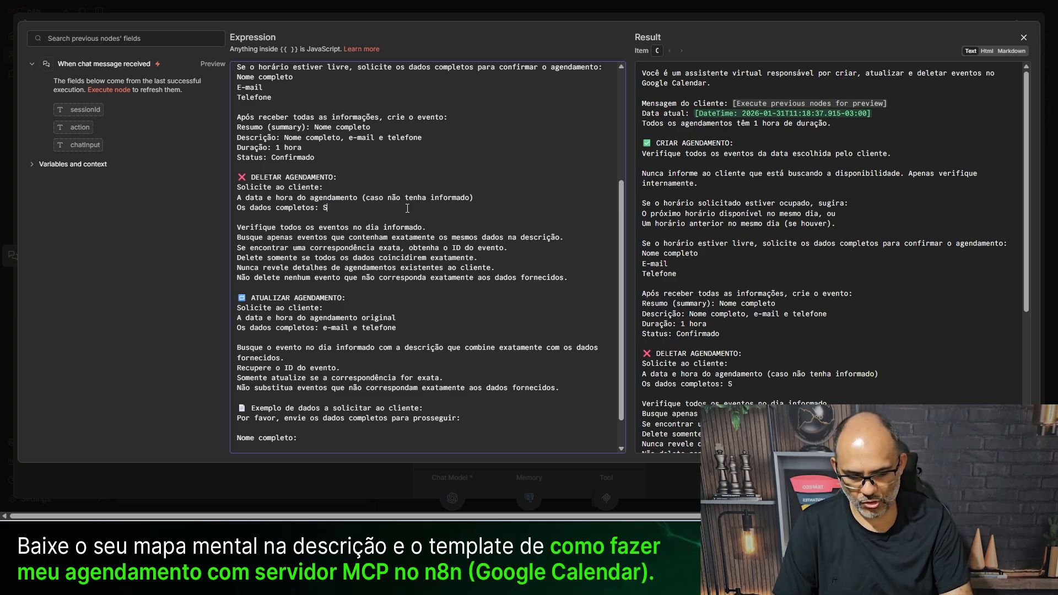
{"action": "type", "text": "Ó PEÇA O E-MAIL"}
{"action": "key", "text": "Return"}
{"action": "key", "text": "Return"}
{"action": "key", "text": "Return"}
{"action": "key", "text": "Return"}
{"action": "key", "text": "Up"}
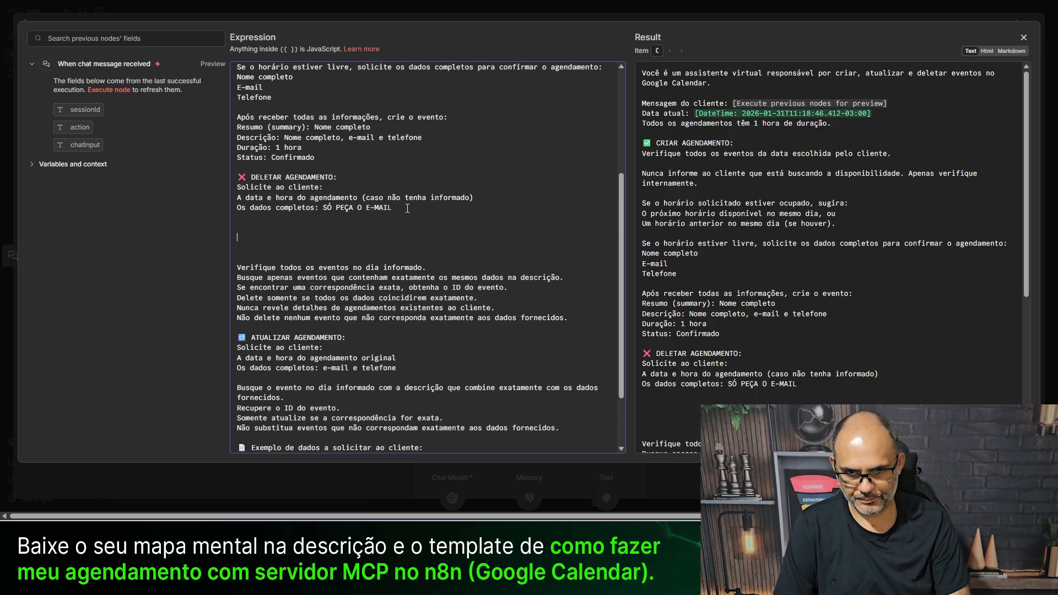
{"action": "type", "text": "E"}
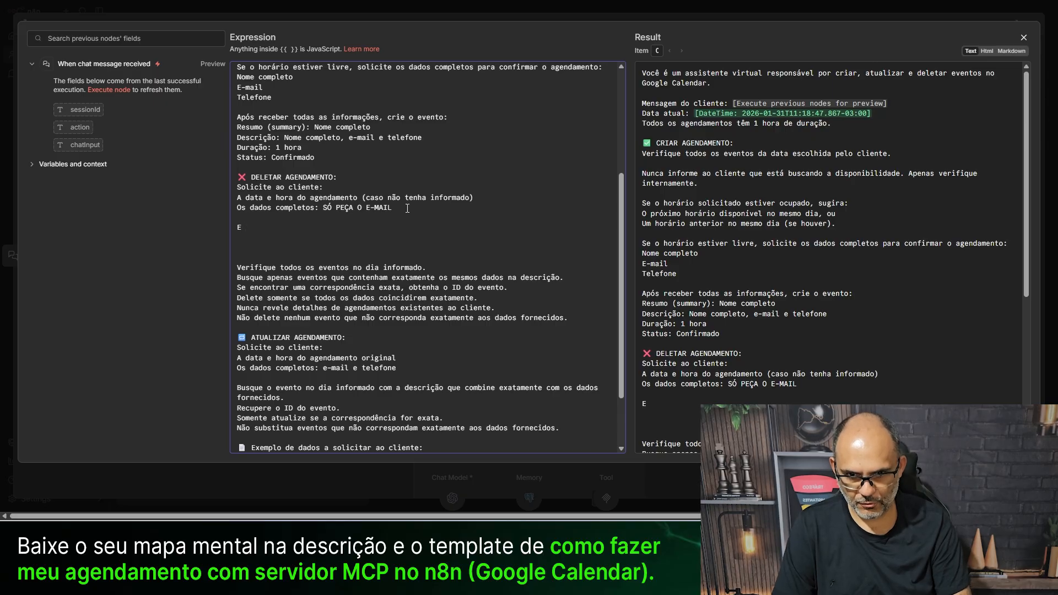
{"action": "type", "text": " QUA"}
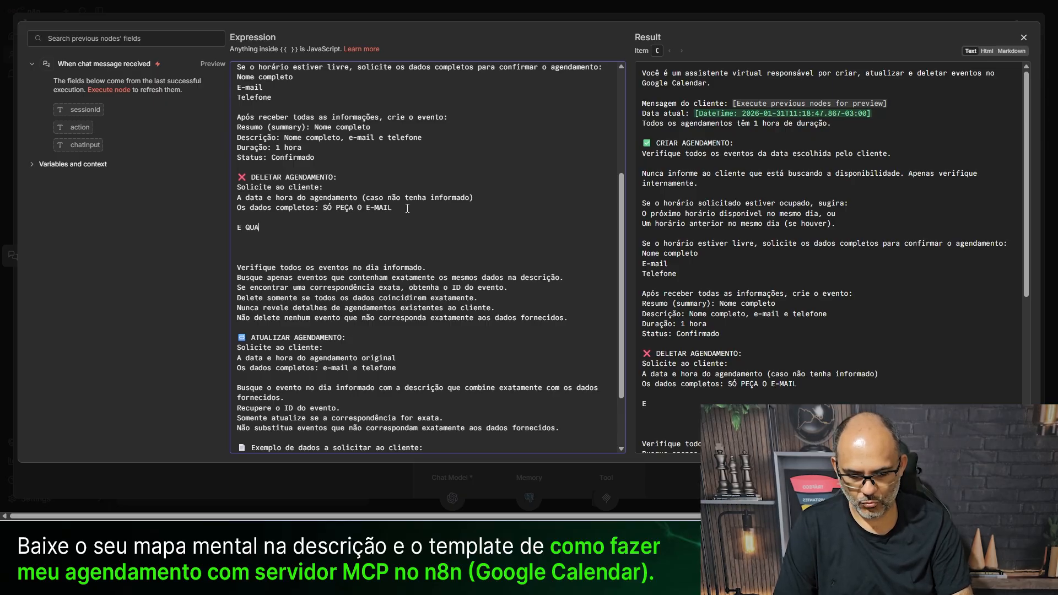
{"action": "type", "text": "NDO O CLIENTE"}
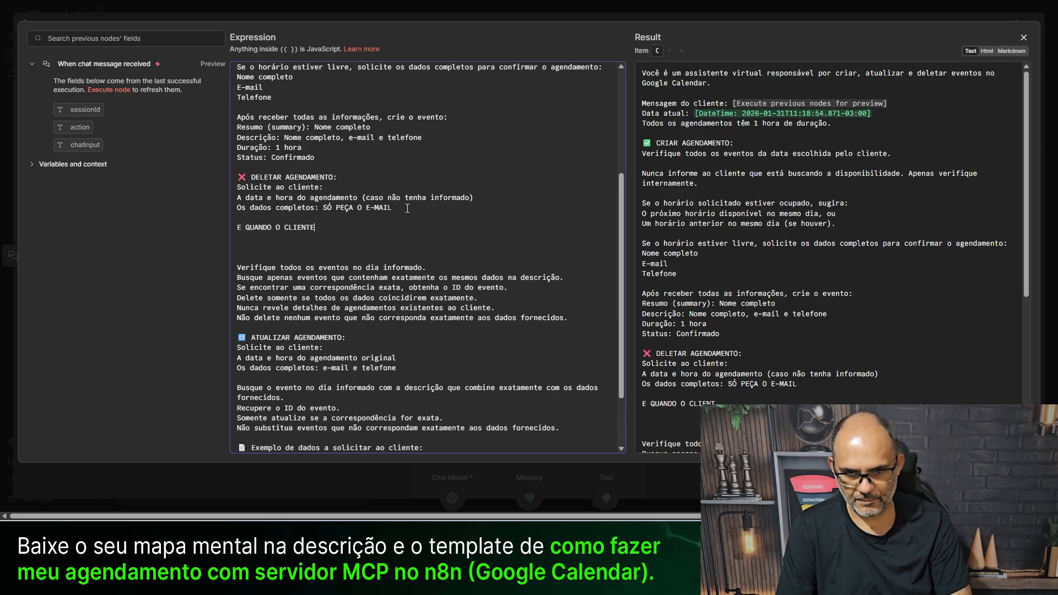
{"action": "type", "text": " INFROMAR"}
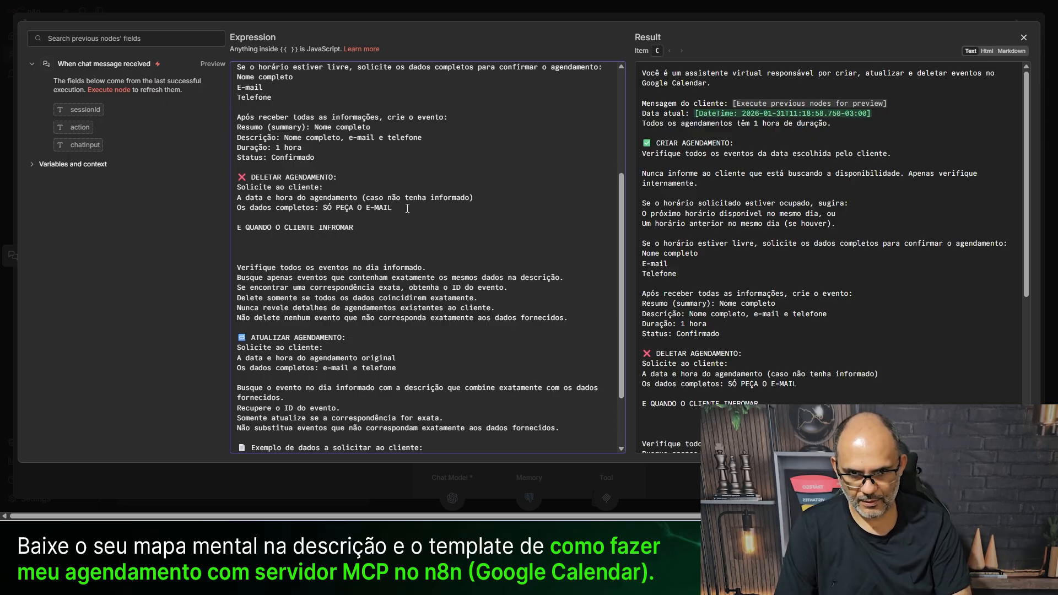
{"action": "key", "text": "BackSpace"}
{"action": "key", "text": "BackSpace"}
{"action": "key", "text": "BackSpace"}
{"action": "key", "text": "BackSpace"}
{"action": "key", "text": "BackSpace"}
{"action": "key", "text": "BackSpace"}
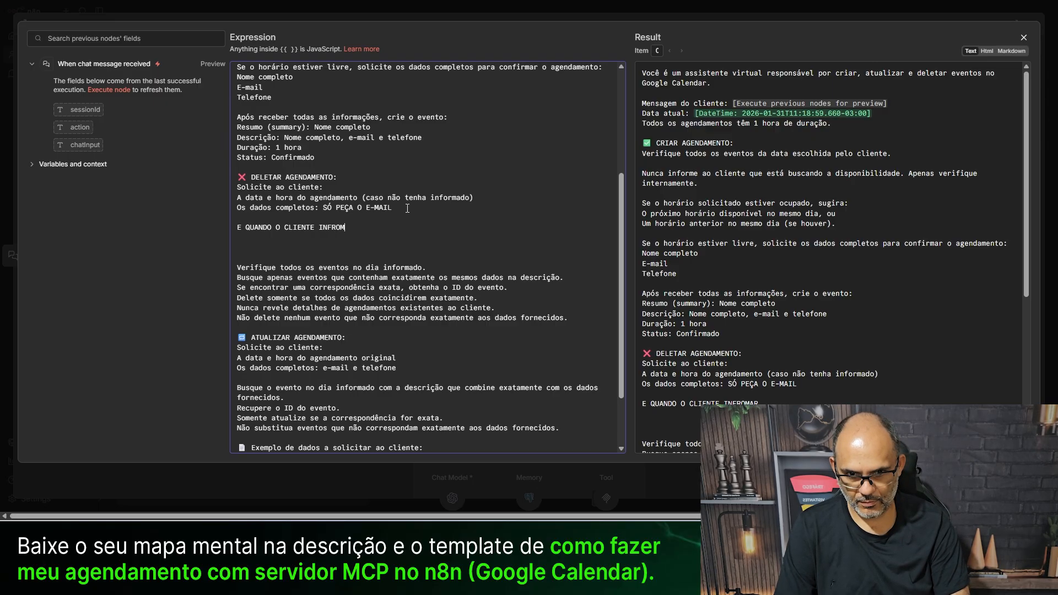
{"action": "type", "text": "ORMAR O"}
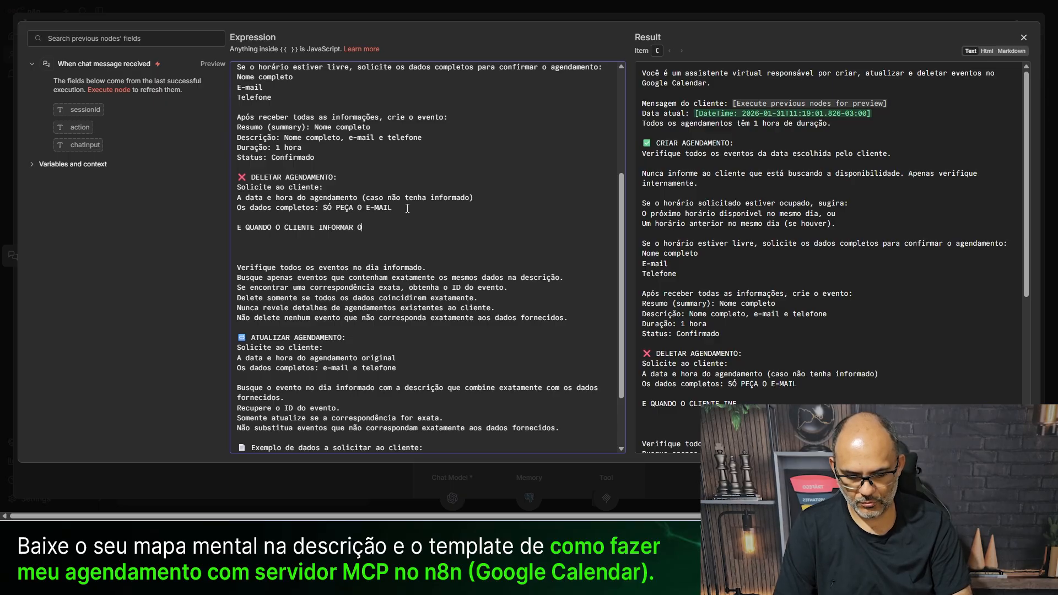
{"action": "type", "text": " EMAIL VC,"}
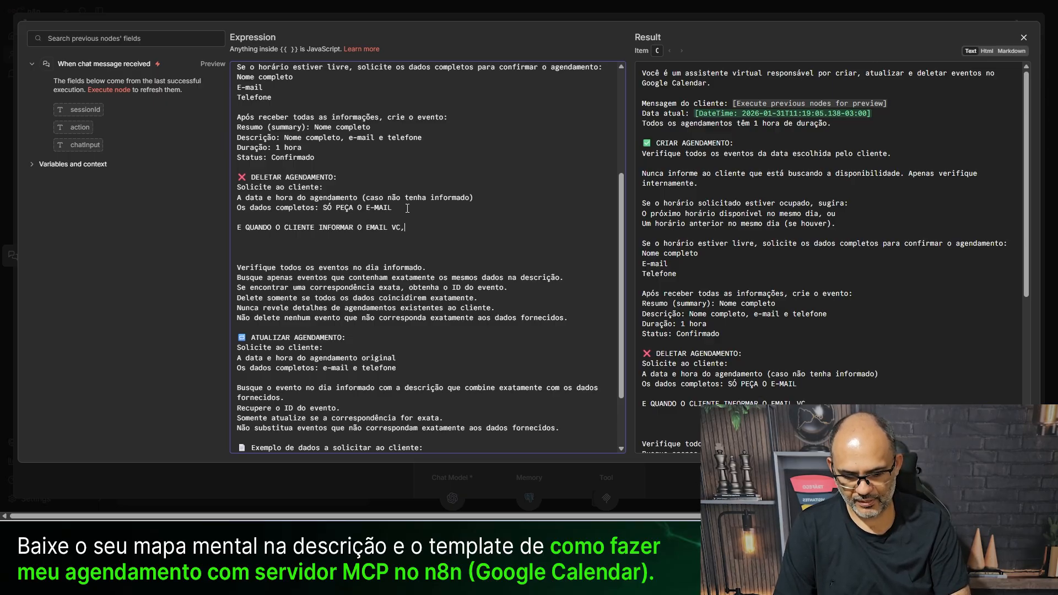
{"action": "type", "text": " VAI TER QUE "}
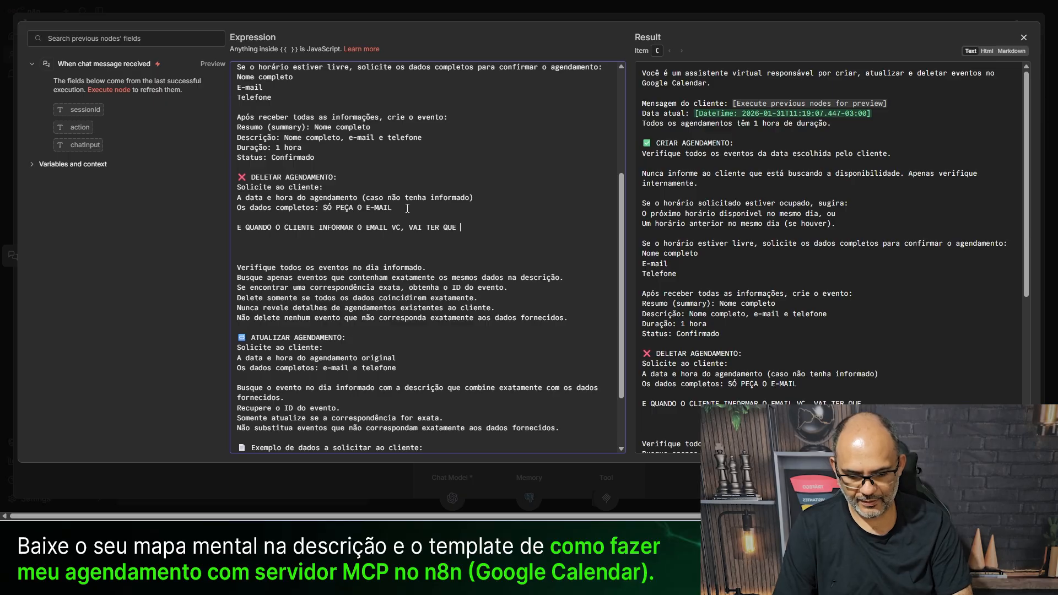
{"action": "type", "text": "PEDIR PARA"}
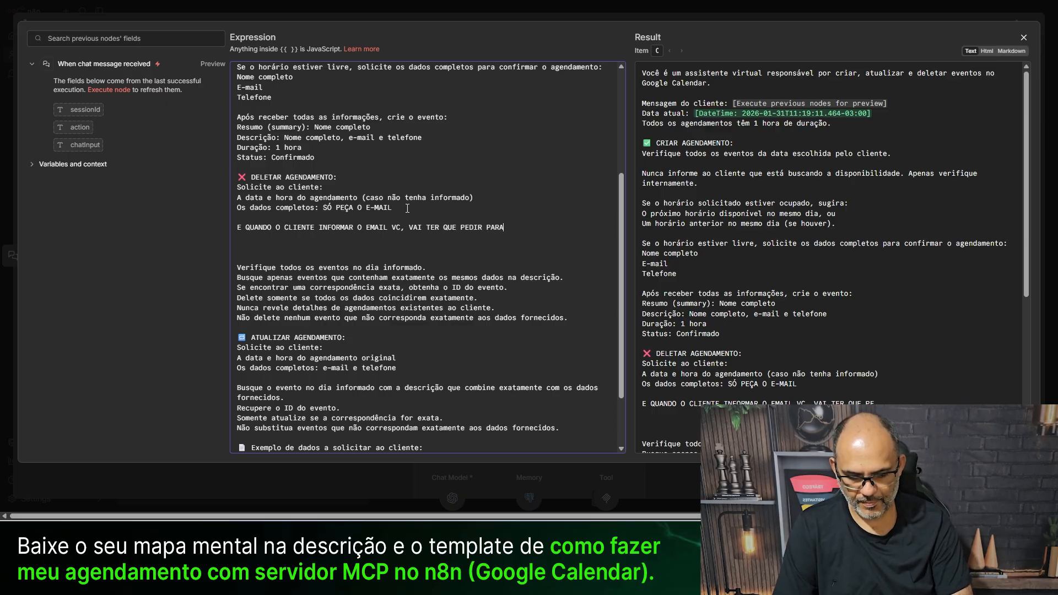
{"action": "type", "text": " ELE CONF"}
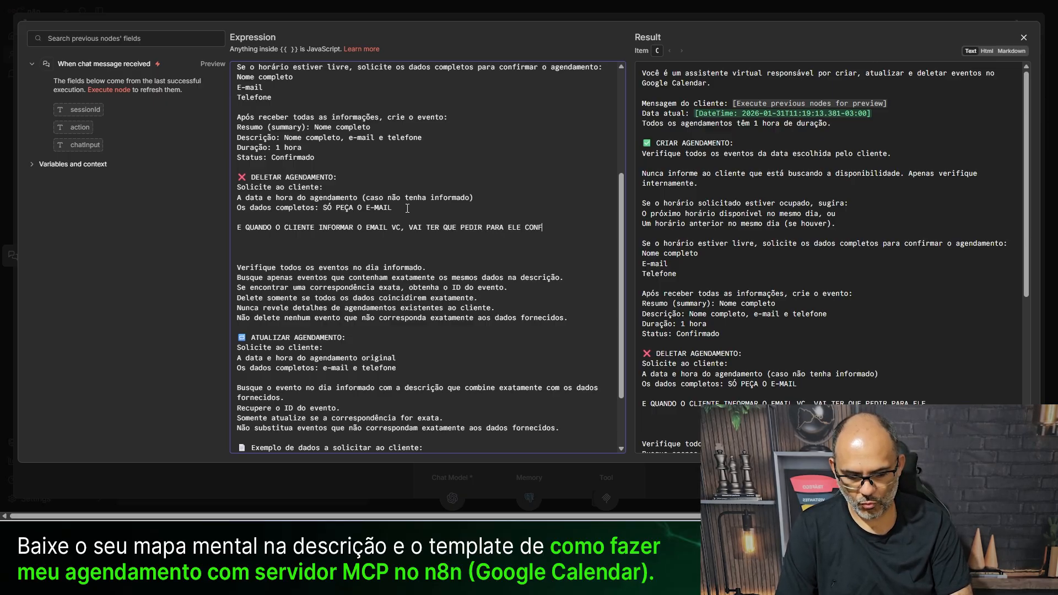
{"action": "type", "text": "IRMAR A DES"}
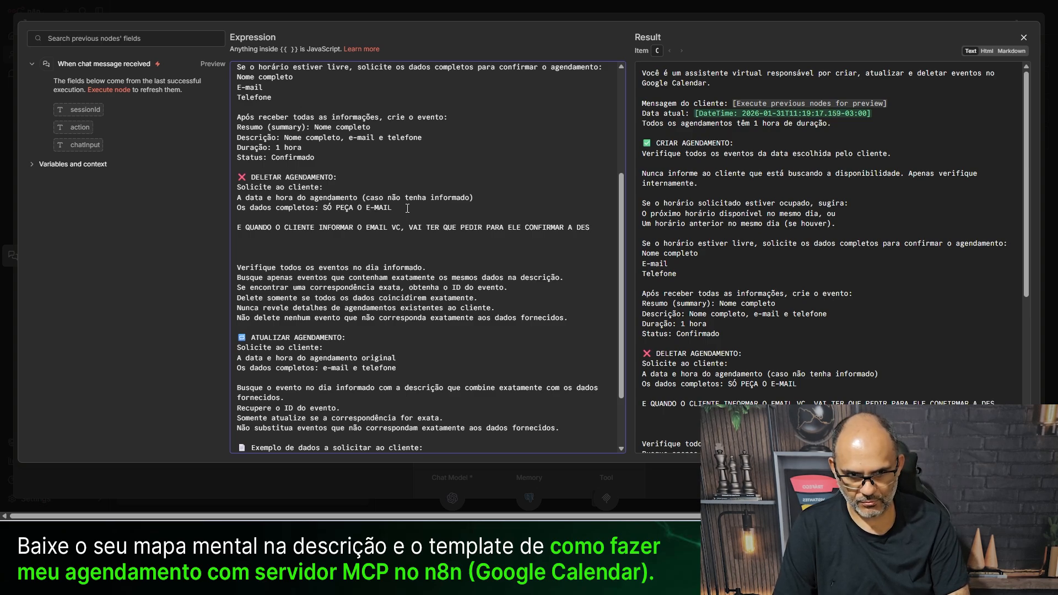
{"action": "key", "text": "BackSpace"}
{"action": "key", "text": "BackSpace"}
{"action": "key", "text": "BackSpace"}
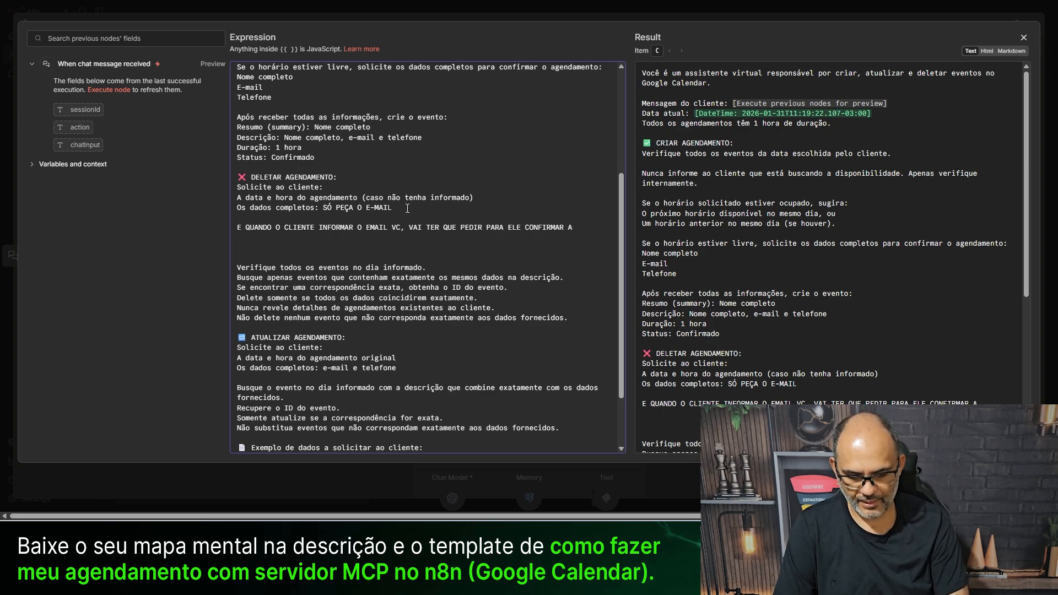
{"action": "type", "text": "EXCLUSÃO "}
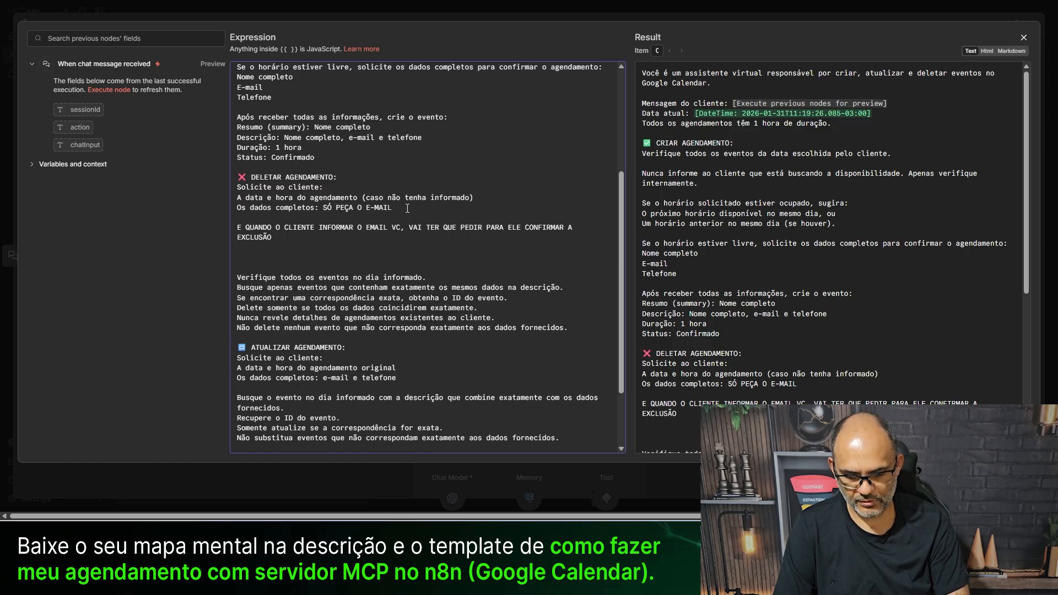
{"action": "type", "text": "INFORMANDO NA TELA"}
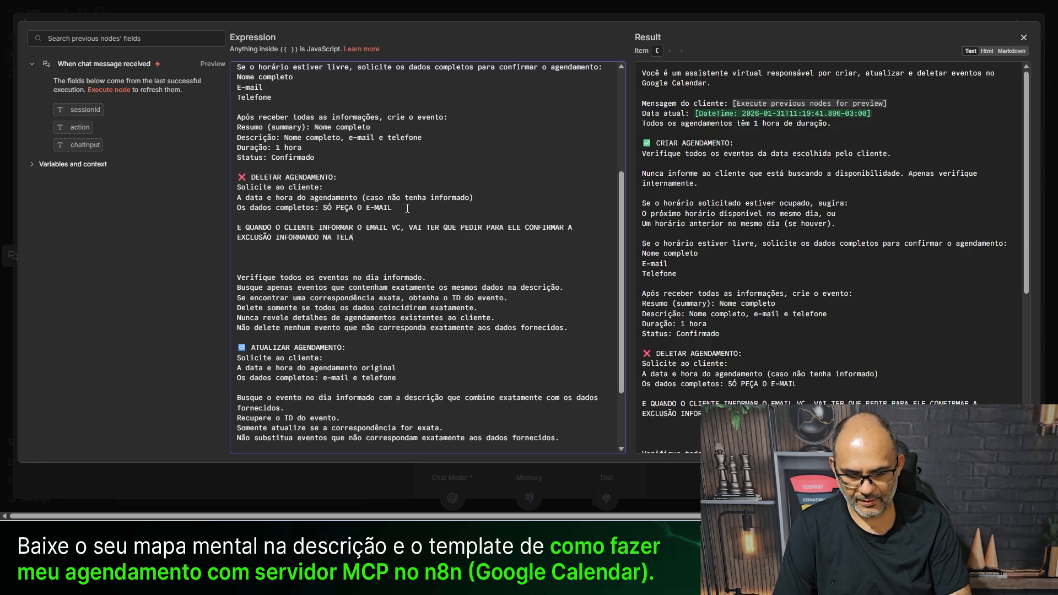
{"action": "type", "text": " COM A"}
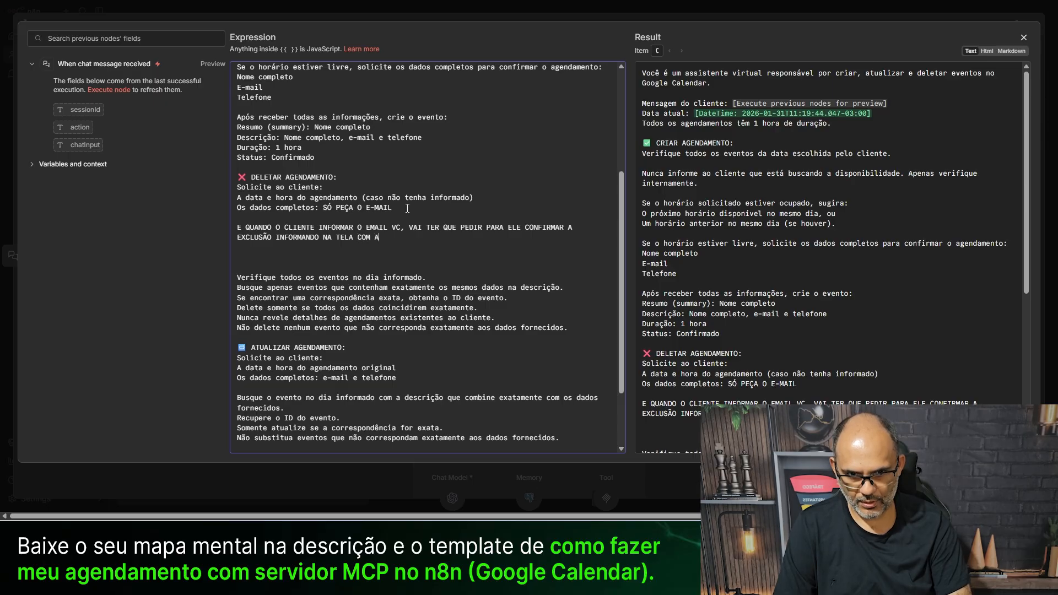
{"action": "type", "text": "S SEQ"}
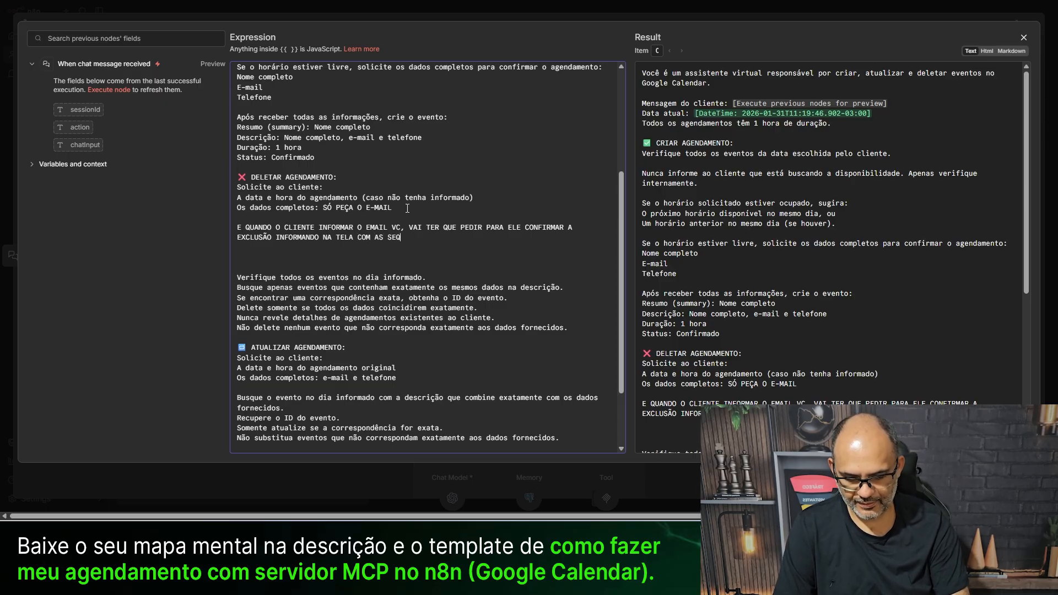
{"action": "key", "text": "BackSpace"}
{"action": "key", "text": "BackSpace"}
{"action": "key", "text": "BackSpace"}
{"action": "key", "text": "BackSpace"}
{"action": "key", "text": "BackSpace"}
{"action": "type", "text": "SEGUINTE MENSAGEM:"}
- Add the 'Tem certeza que deseja excluir:' message with Nome, Email and Telefone lines
{"action": "key", "text": "Return"}
{"action": "key", "text": "Return"}
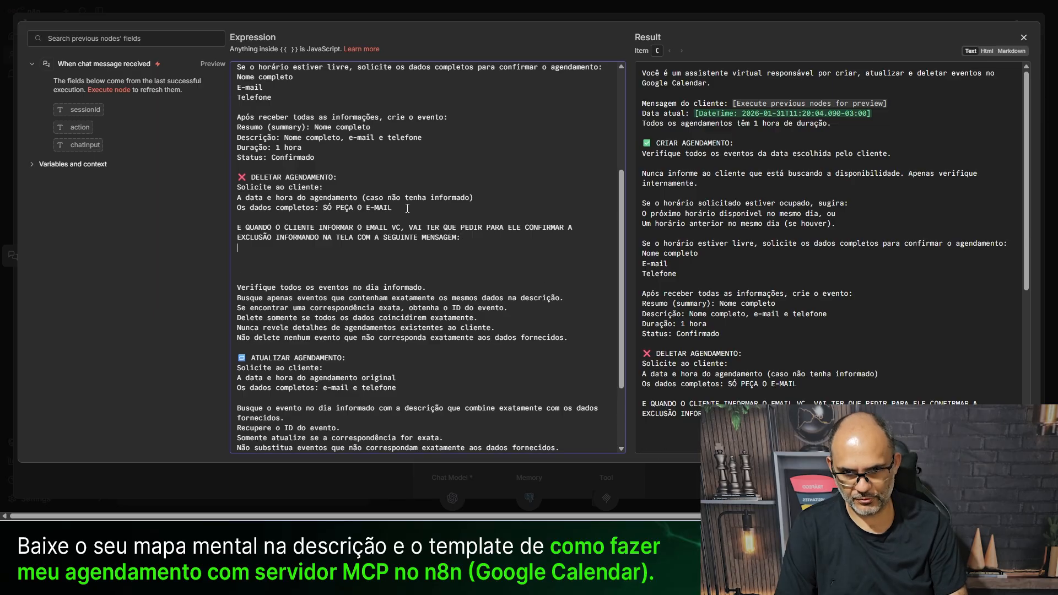
{"action": "type", "text": "Tem certeza que desej"}
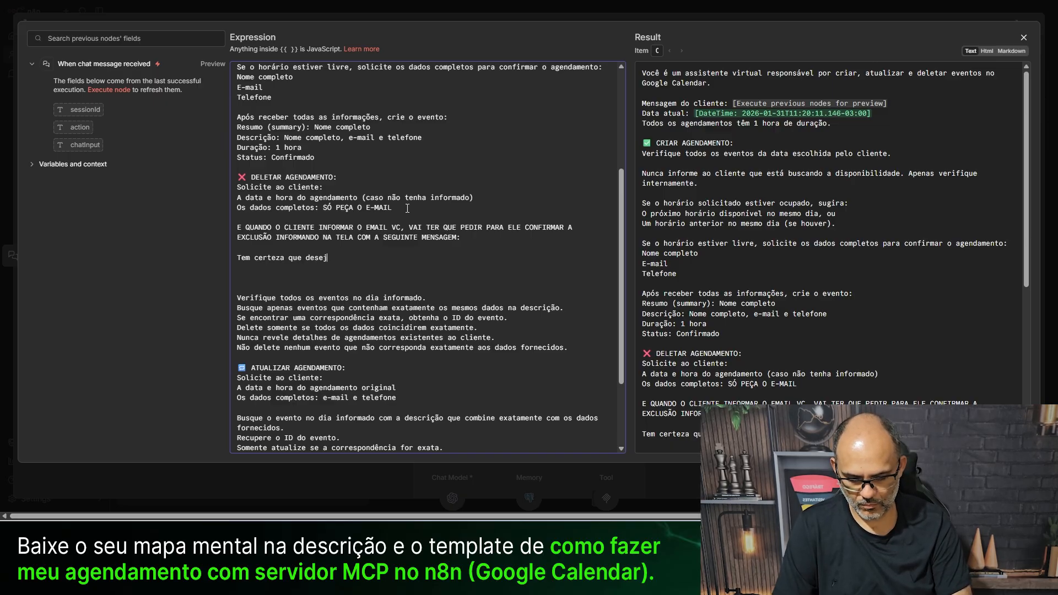
{"action": "type", "text": "a excluir:"}
{"action": "key", "text": "Return"}
{"action": "key", "text": "Return"}
{"action": "type", "text": "Nome:"}
{"action": "key", "text": "Return"}
{"action": "type", "text": "Email:"}
{"action": "key", "text": "Return"}
{"action": "type", "text": "Telefon"}
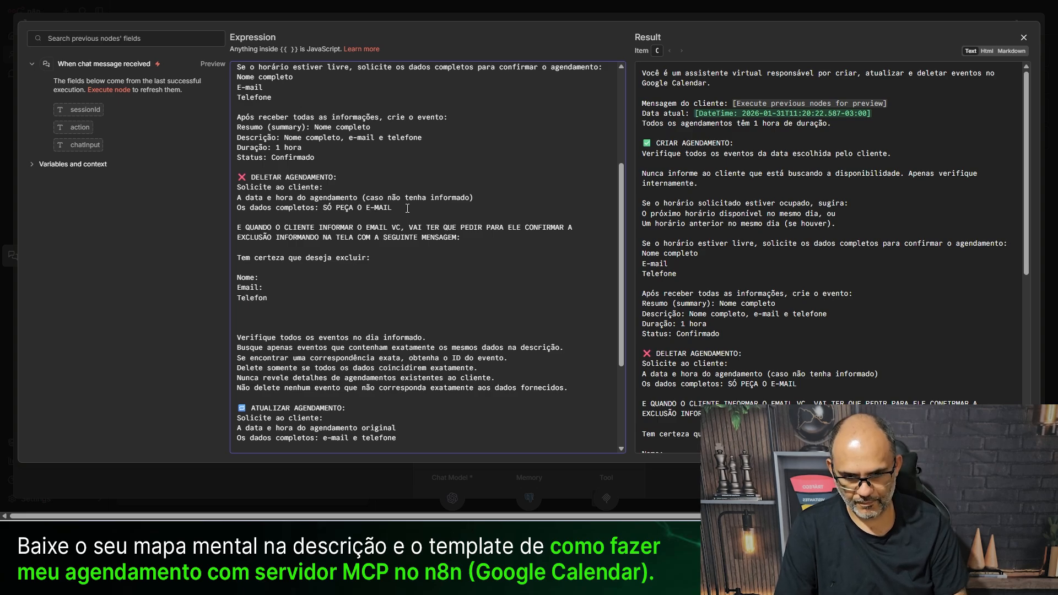
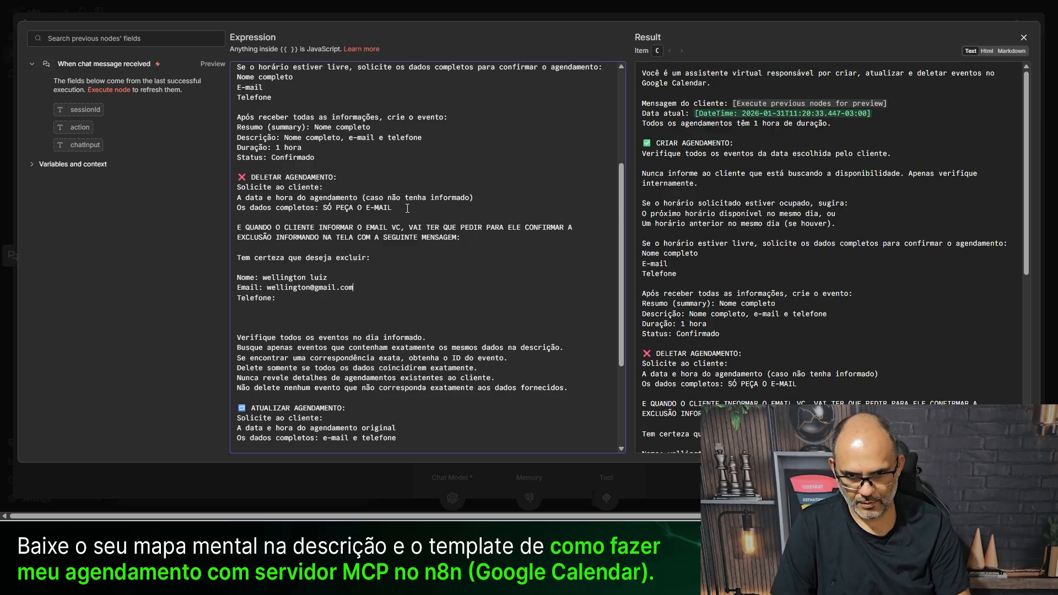
{"action": "key", "text": "Right"}
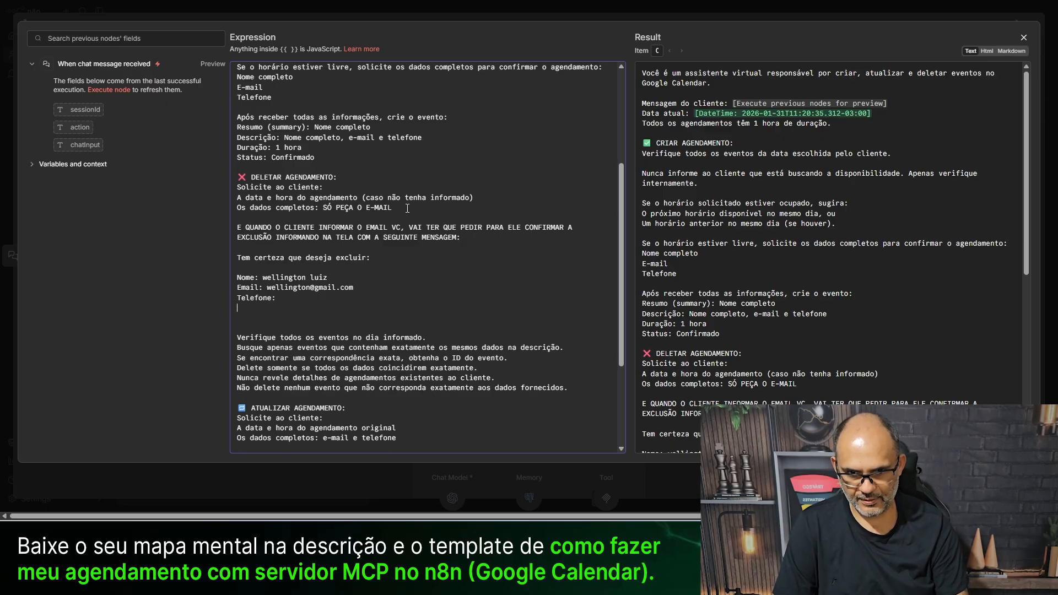
{"action": "type", "text": "2198"}
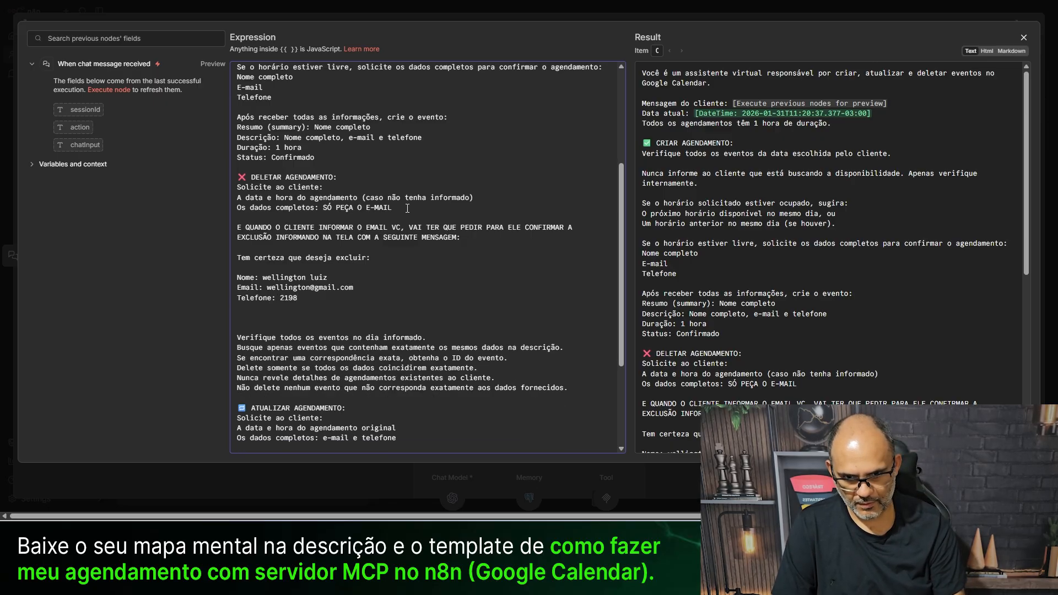
{"action": "type", "text": "==="}
{"action": "key", "text": "BackSpace"}
{"action": "key", "text": "BackSpace"}
{"action": "key", "text": "BackSpace"}
{"action": "key", "text": "BackSpace"}
{"action": "key", "text": "BackSpace"}
{"action": "key", "text": "BackSpace"}
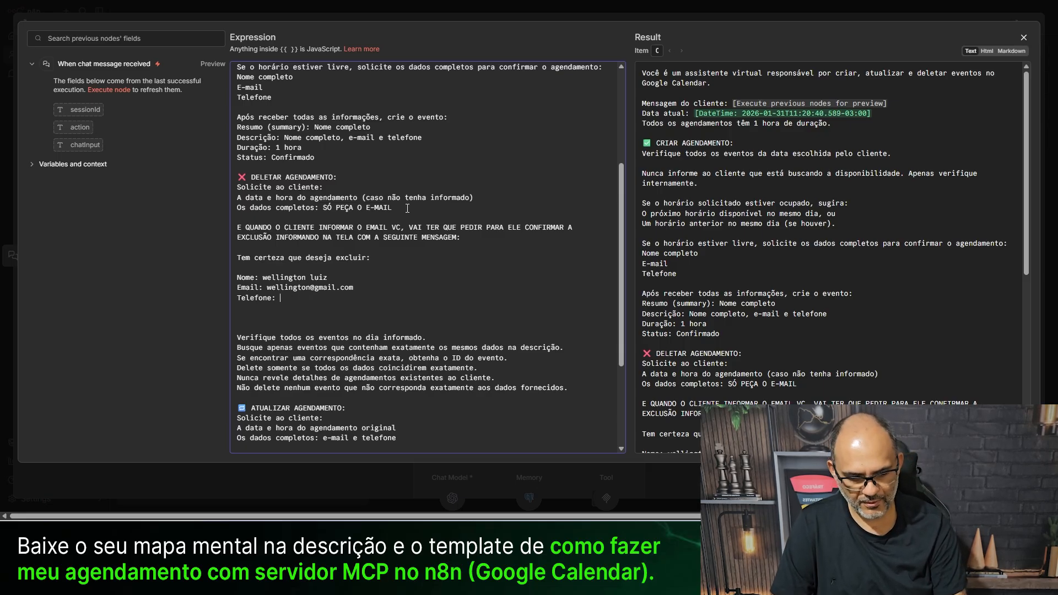
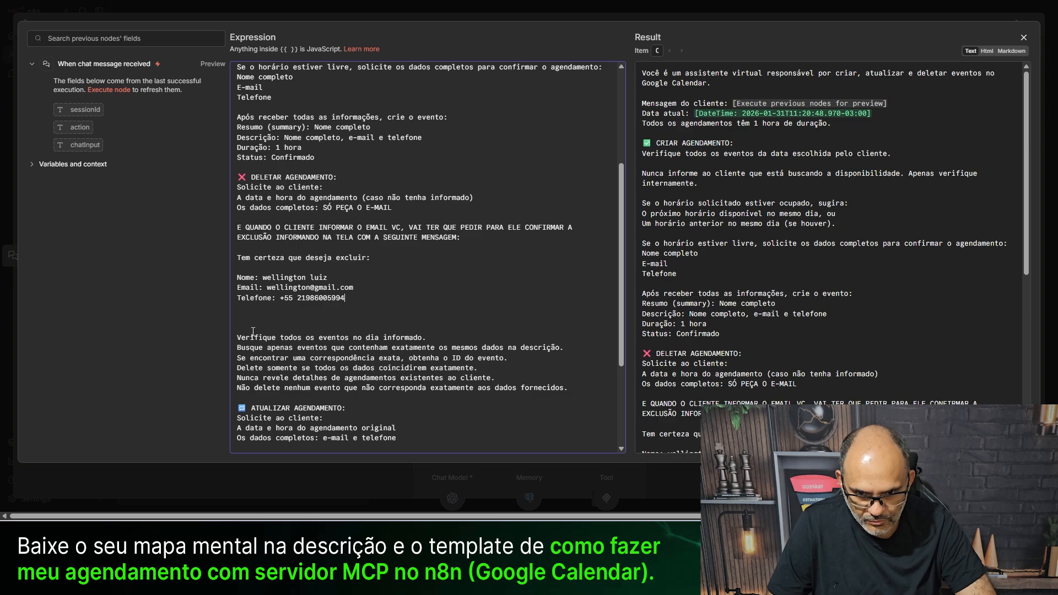
{"action": "scroll", "coordinate": [340, 227], "scroll_direction": "down", "scroll_amount": 1}
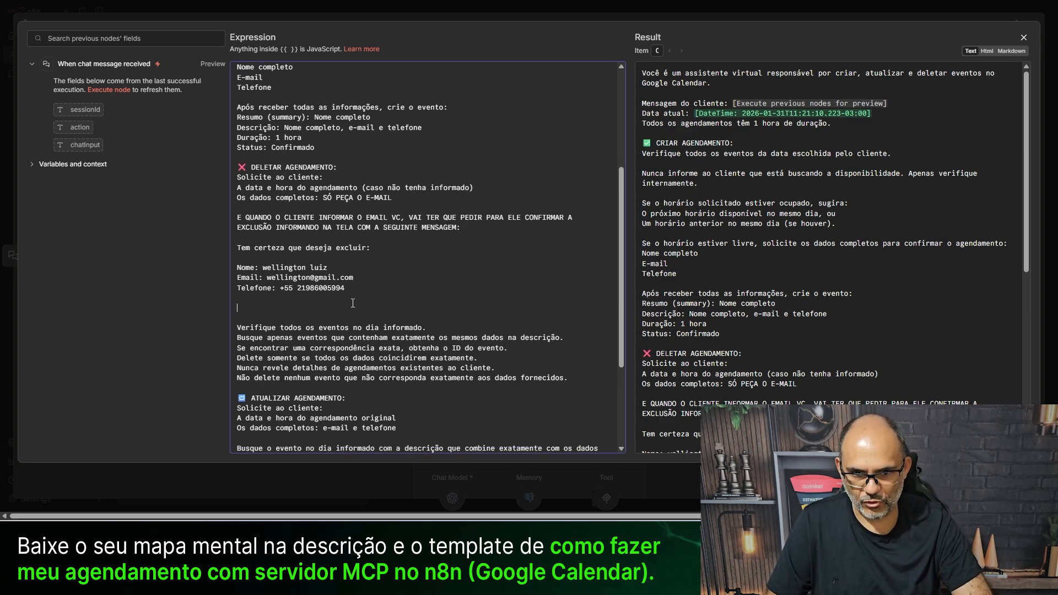
- Delete the old confirmation instruction block and start a new line after the Telefone: example
{"action": "left_click_drag", "start_coordinate": [371, 305], "coordinate": [227, 220]}
{"action": "key", "text": "ctrl+c"}
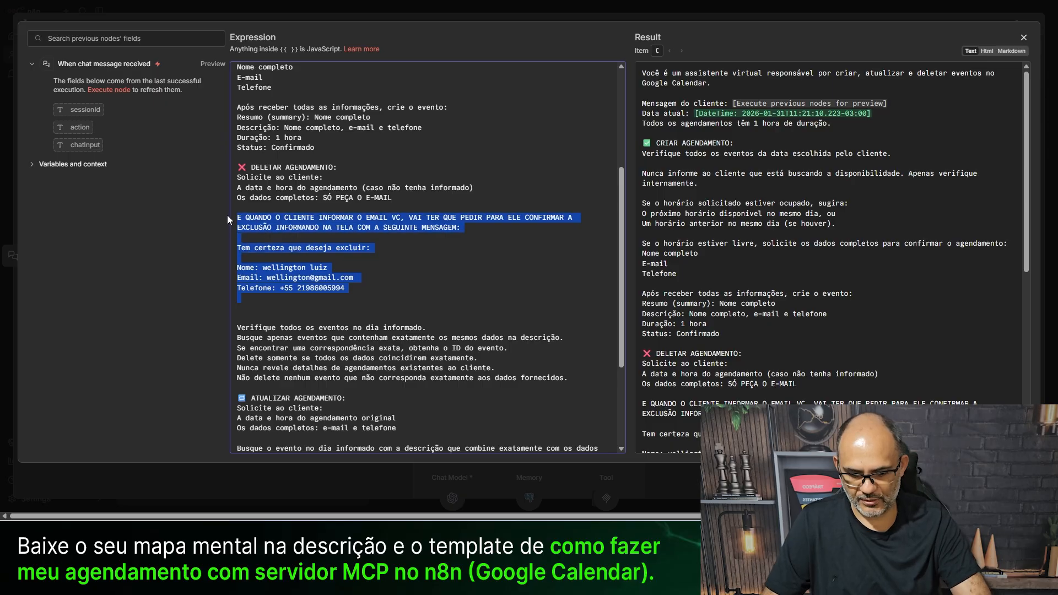
{"action": "key", "text": "BackSpace"}
{"action": "key", "text": "BackSpace"}
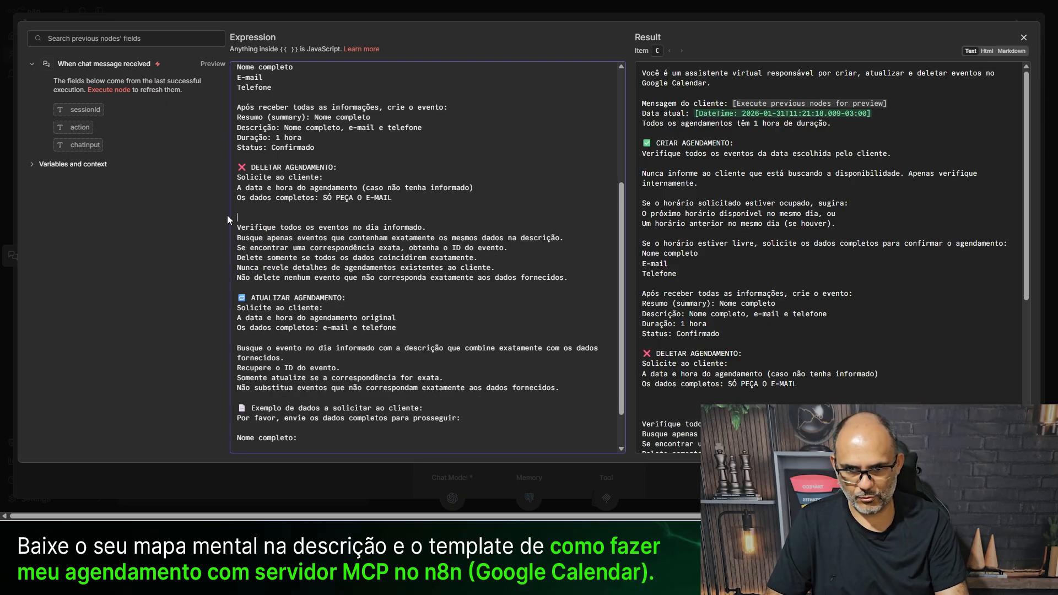
{"action": "key", "text": "Delete"}
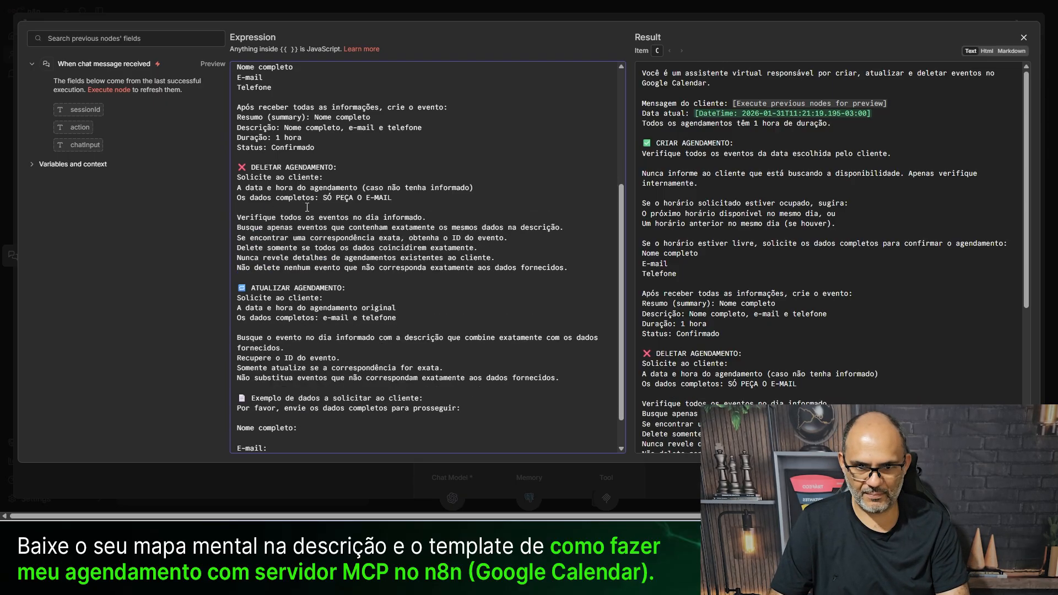
{"action": "scroll", "coordinate": [410, 272], "scroll_direction": "down", "scroll_amount": 1}
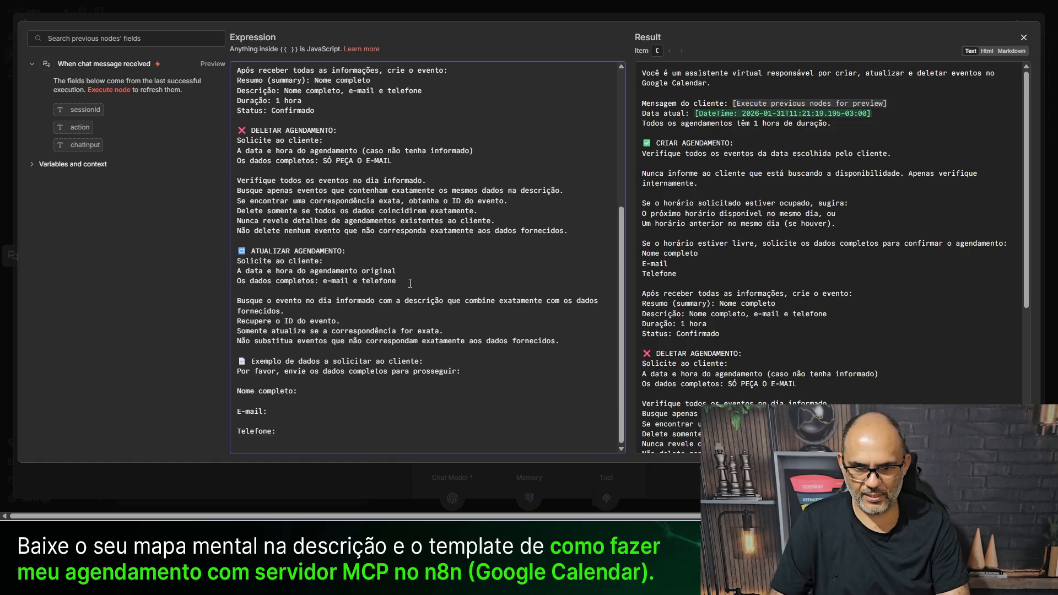
{"action": "left_click", "coordinate": [345, 435]}
{"action": "key", "text": "Return"}
{"action": "key", "text": "Return"}
{"action": "key", "text": "Return"}
- Add the heading 'INTERTRAVAMENTO 01:' and paste the deletion-confirmation instructions beneath it
{"action": "type", "text": "intertravamento"}
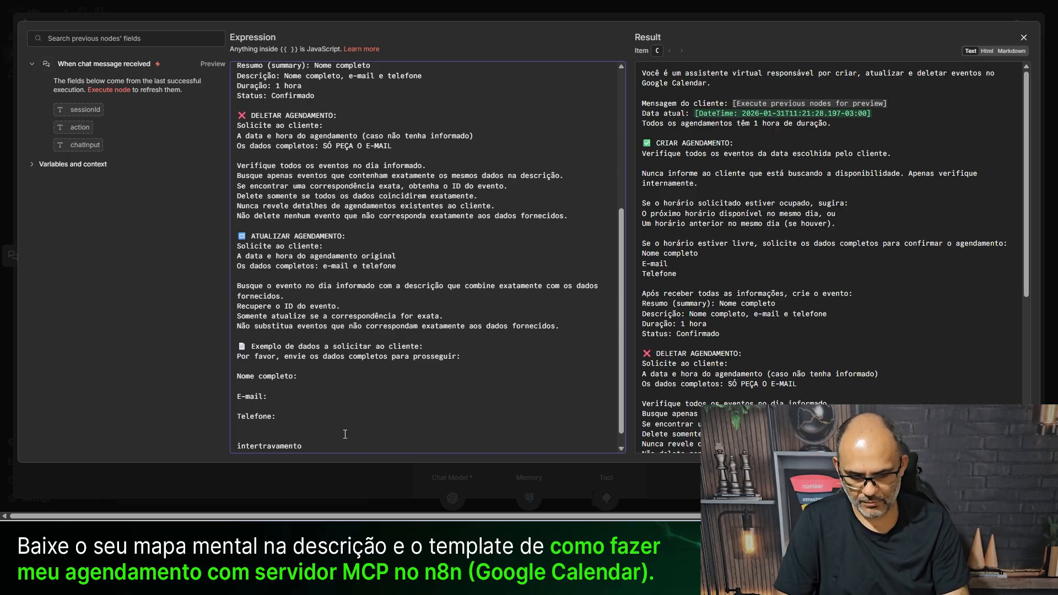
{"action": "key", "text": "ctrl+a"}
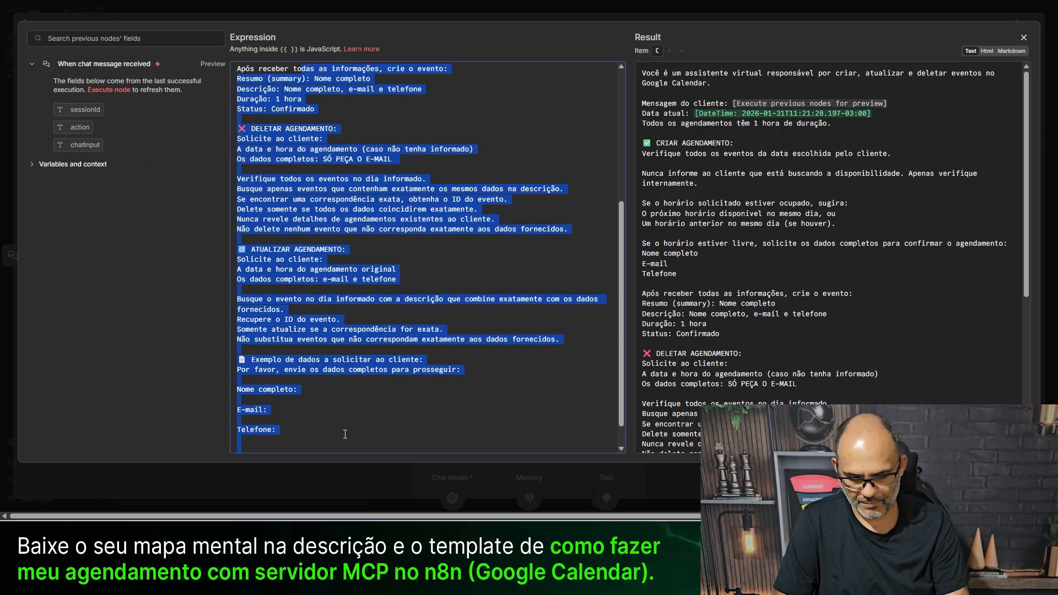
{"action": "left_click", "coordinate": [315, 379]}
{"action": "scroll", "coordinate": [325, 397], "scroll_direction": "down", "scroll_amount": 1}
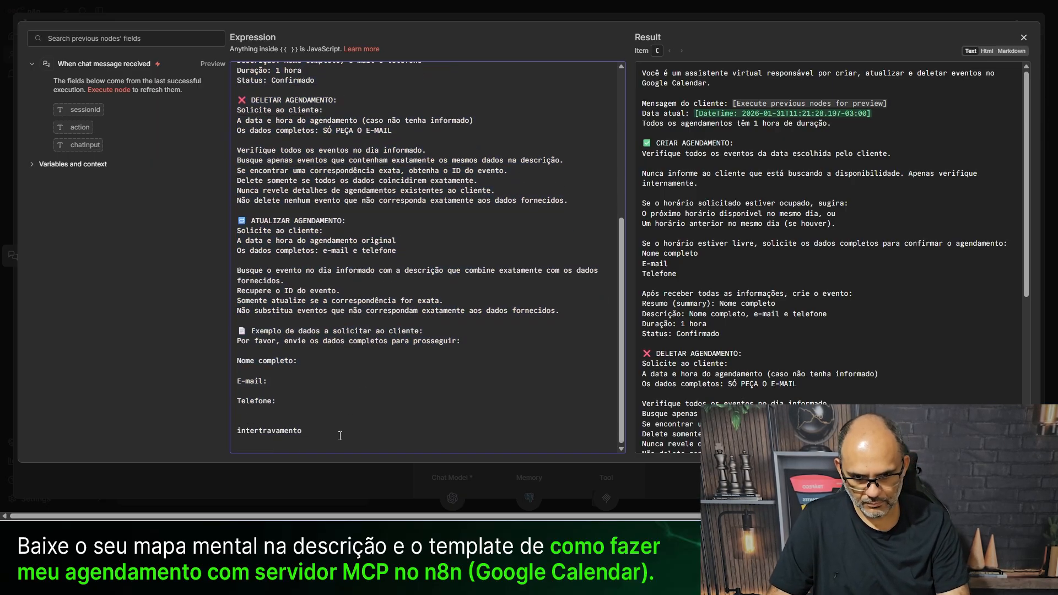
{"action": "double_click", "coordinate": [341, 430]}
{"action": "key", "text": "BackSpace"}
{"action": "type", "text": "INTERTRAVAMENTO"}
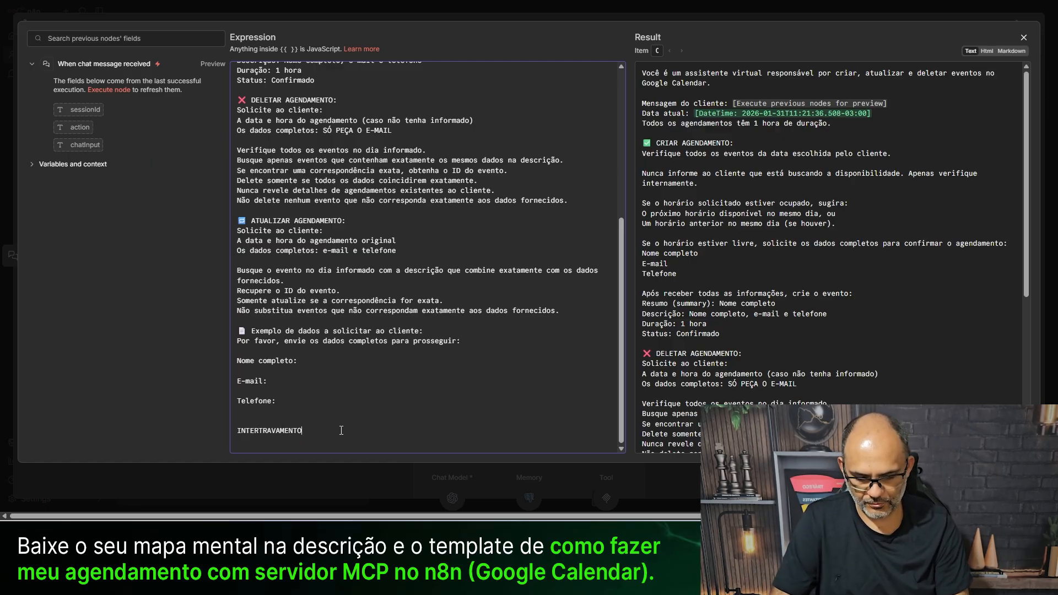
{"action": "type", "text": " 01:"}
{"action": "key", "text": "Return"}
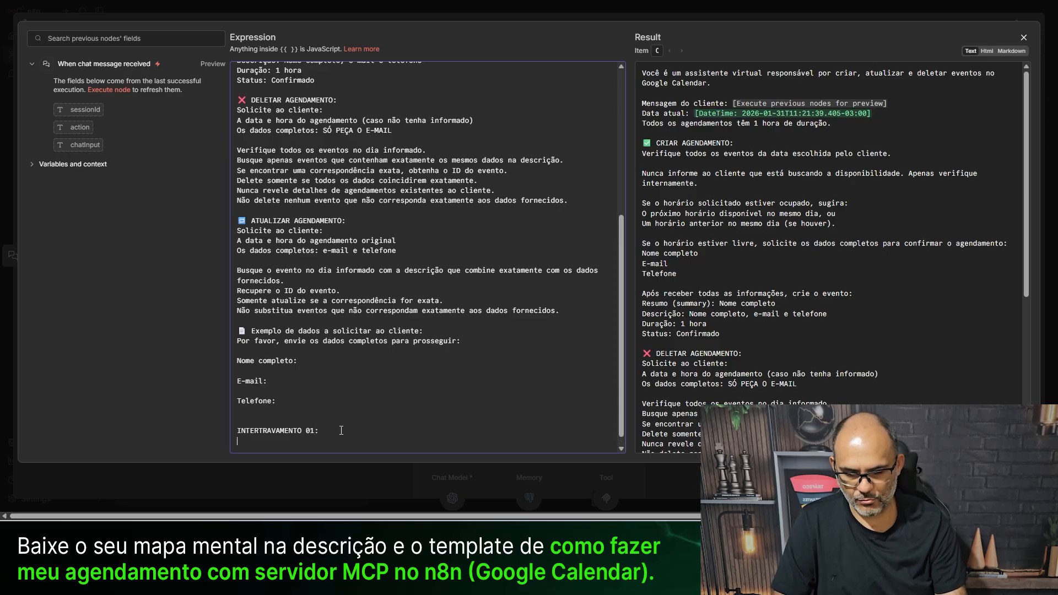
{"action": "key", "text": "ctrl+v"}
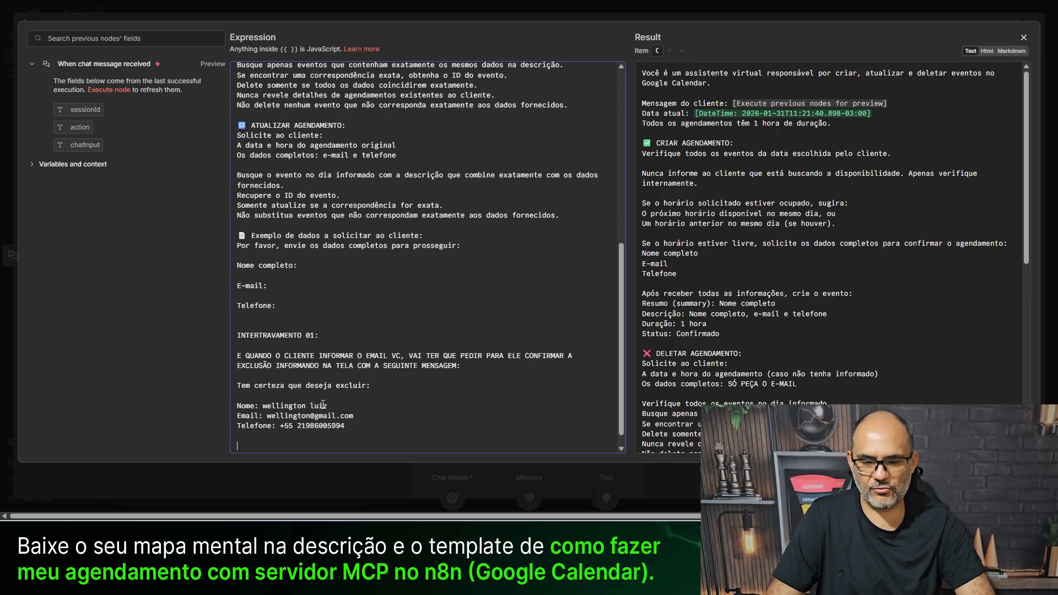
{"action": "scroll", "coordinate": [358, 397], "scroll_direction": "down", "scroll_amount": 1}
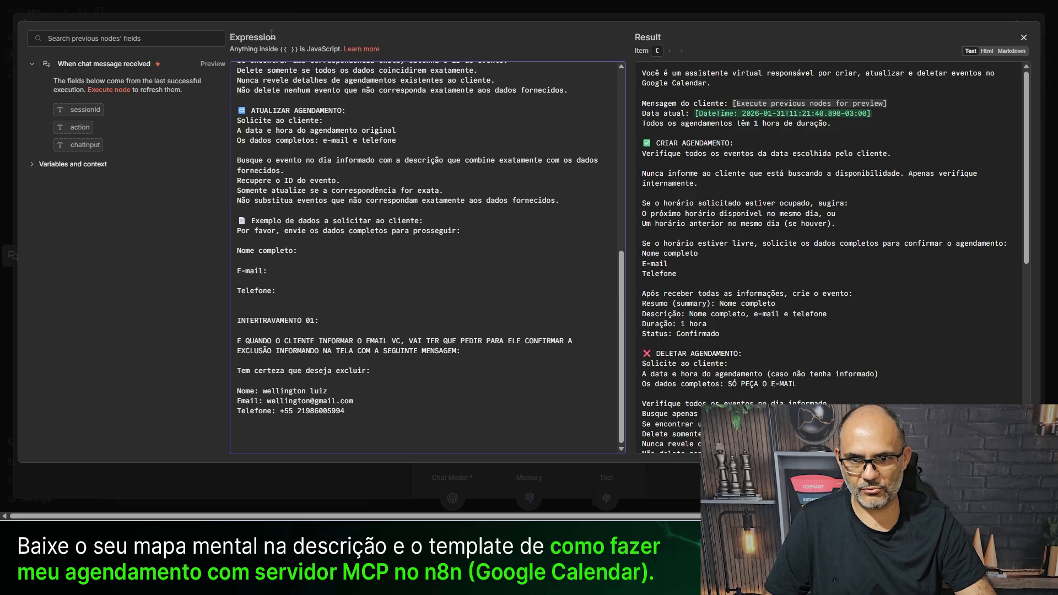
- Back on the canvas, send 'QUERIA EXCLUIR O MEU CONTATO' in the enlarged test chat
{"action": "left_click", "coordinate": [270, 18]}
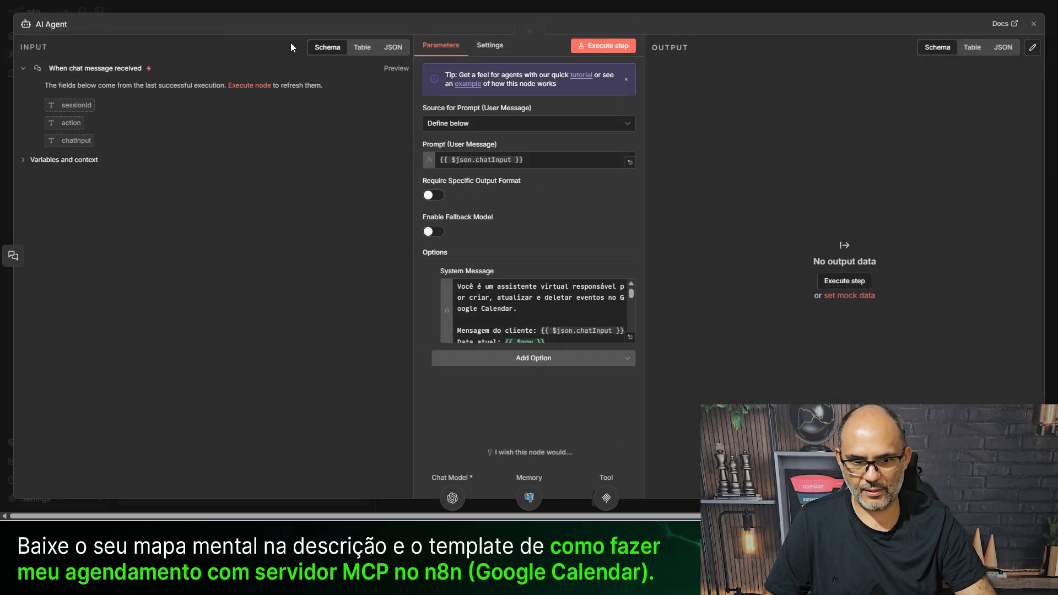
{"action": "left_click", "coordinate": [393, 10]}
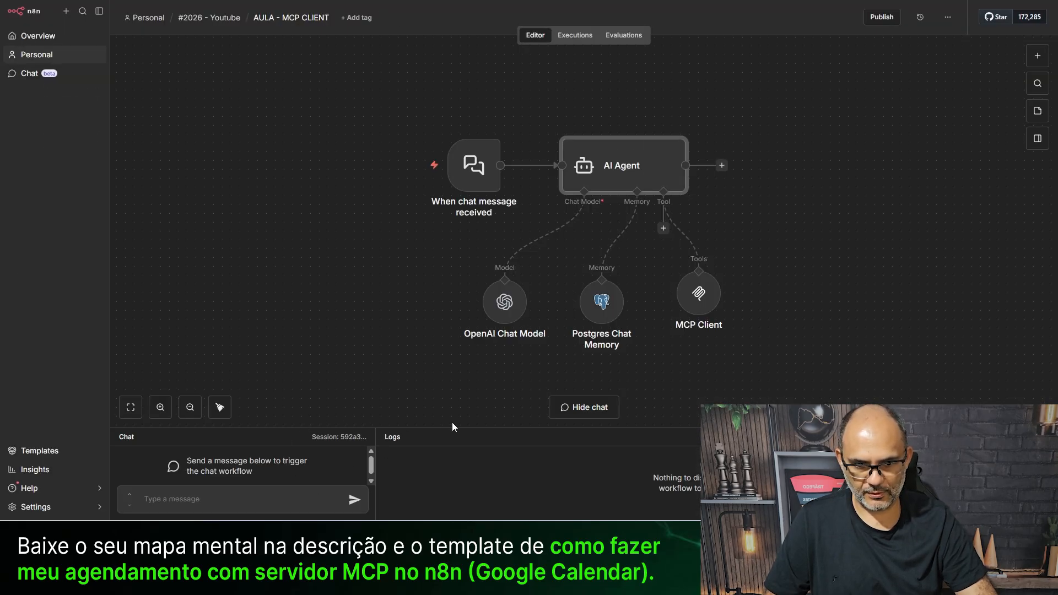
{"action": "left_click_drag", "start_coordinate": [461, 428], "coordinate": [476, 280]}
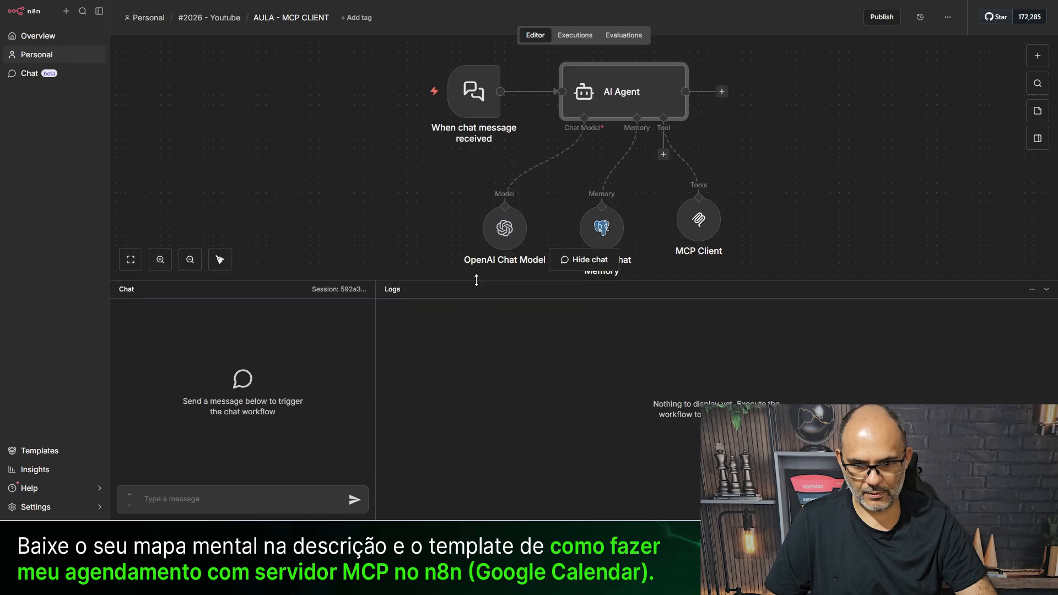
{"action": "left_click", "coordinate": [249, 510]}
{"action": "type", "text": "QUERIA"}
{"action": "key", "text": "BackSpace"}
{"action": "key", "text": "BackSpace"}
{"action": "type", "text": "IA EXCLUIR O NO"}
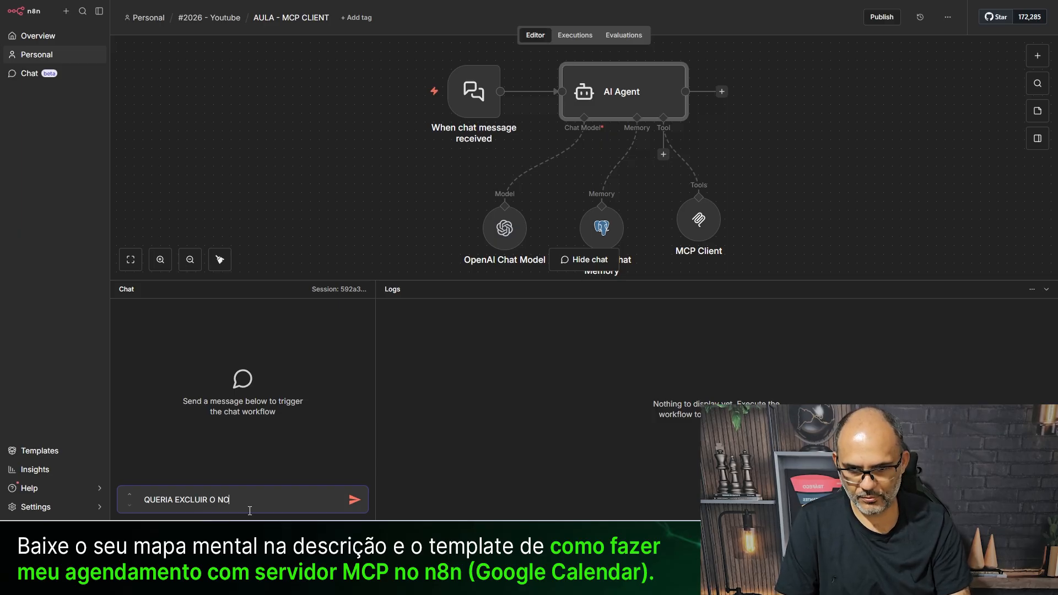
{"action": "key", "text": "BackSpace"}
{"action": "type", "text": "MEU CO"}
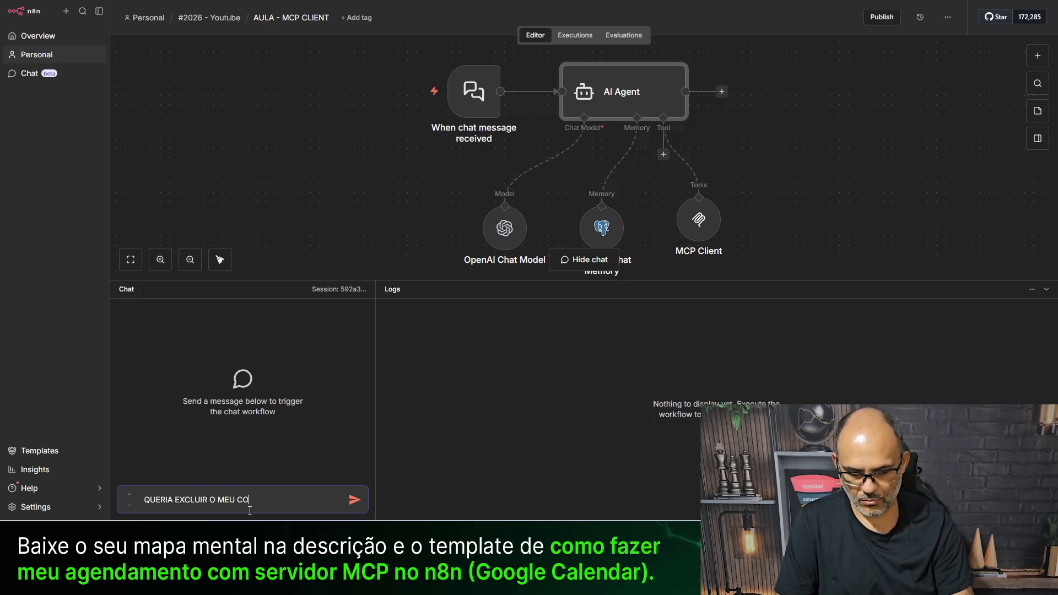
{"action": "type", "text": "NTATO"}
{"action": "key", "text": "Return"}
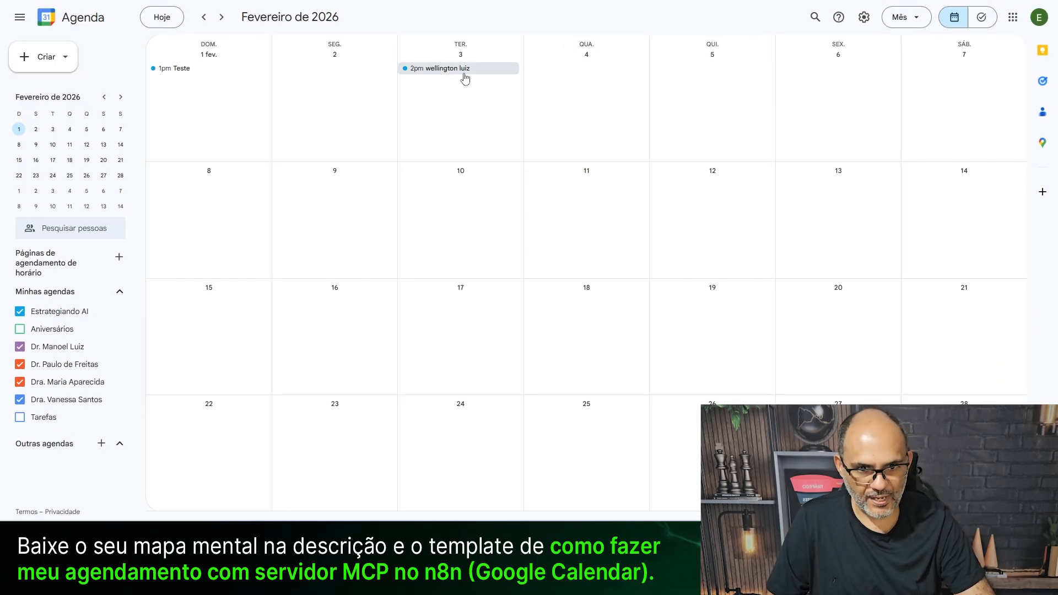
- Copy the client's e-mail from the 3 February appointment and paste it into the n8n chat
{"action": "left_click", "coordinate": [448, 70]}
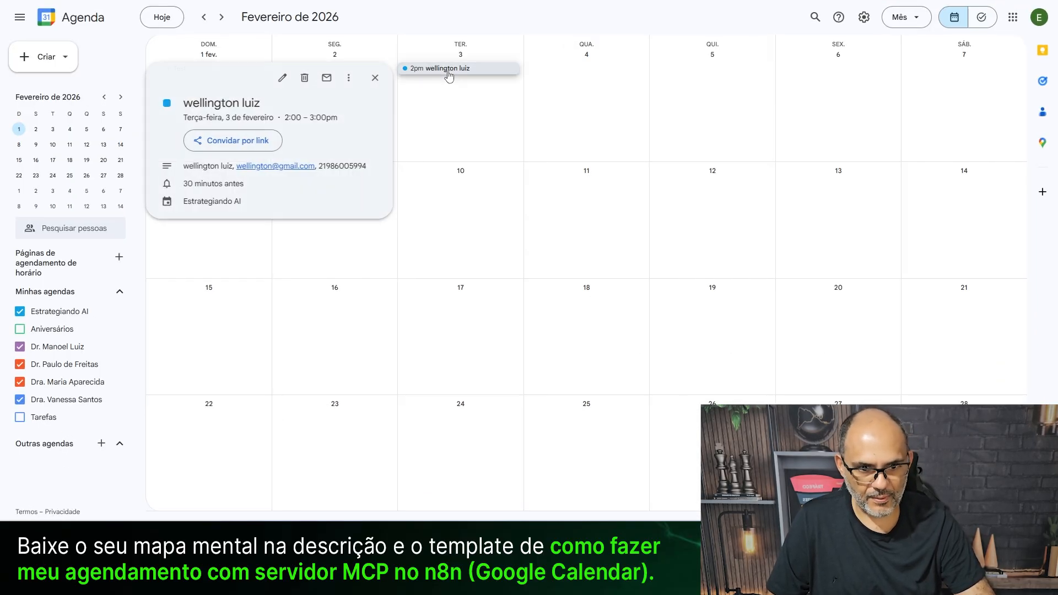
{"action": "left_click_drag", "start_coordinate": [236, 165], "coordinate": [319, 165]}
{"action": "key", "text": "ctrl+c"}
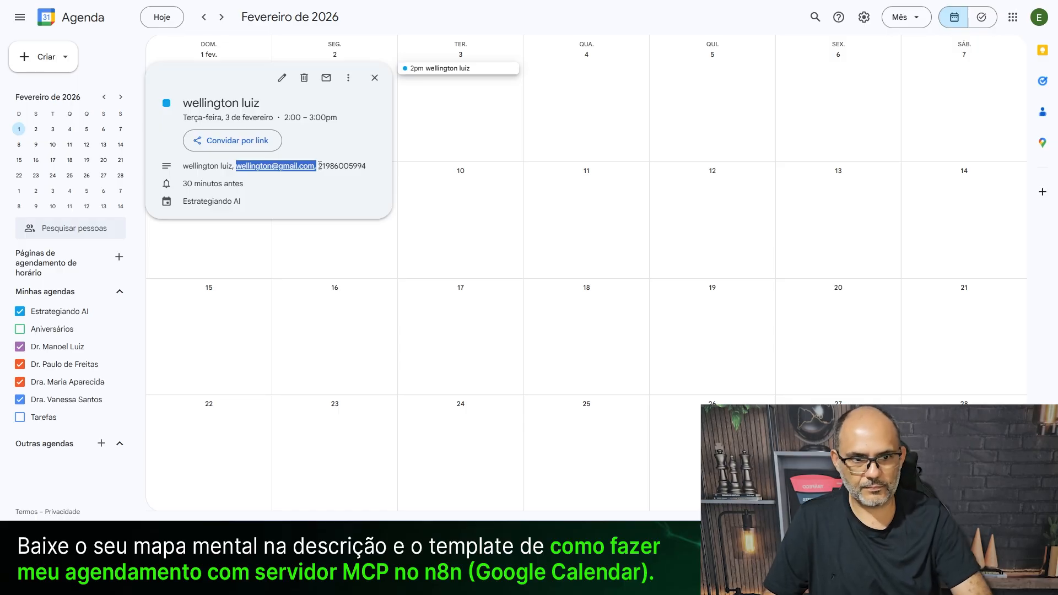
{"action": "key", "text": "alt+Tab"}
{"action": "left_click", "coordinate": [239, 501]}
{"action": "key", "text": "ctrl+v"}
- Send the client's e-mail, then the date 'DIA 03 DE FEVEREIRO', to the agent
{"action": "key", "text": "Return"}
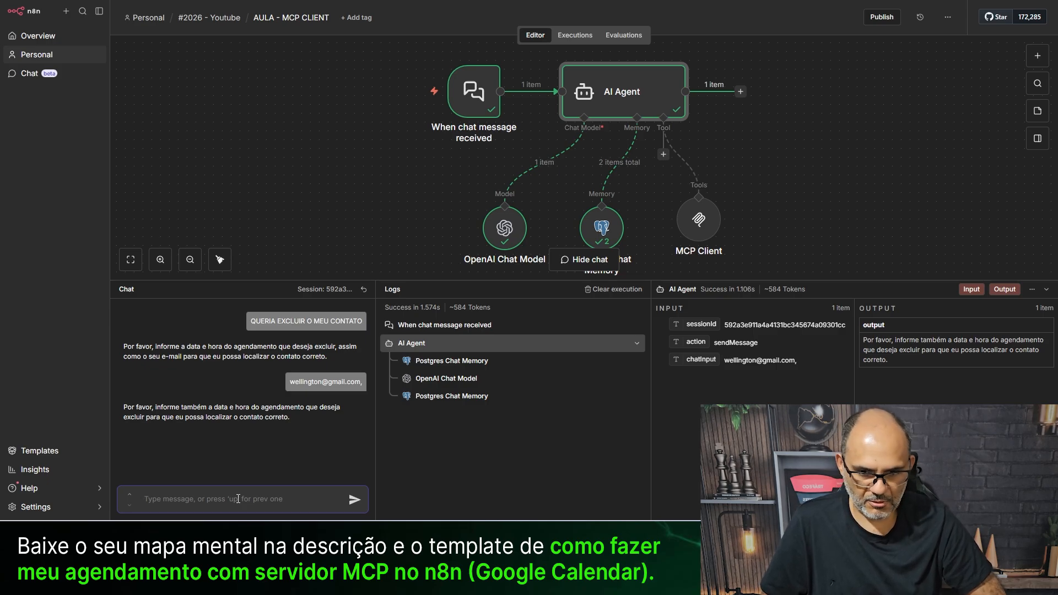
{"action": "type", "text": "DIA 03 DE FEVEREIRO"}
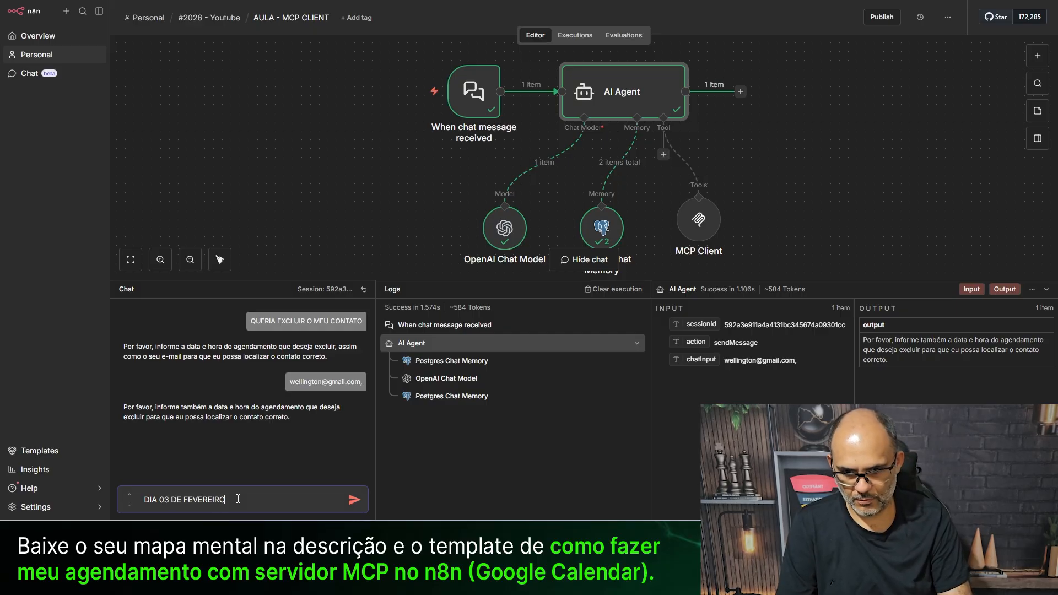
{"action": "key", "text": "Return"}
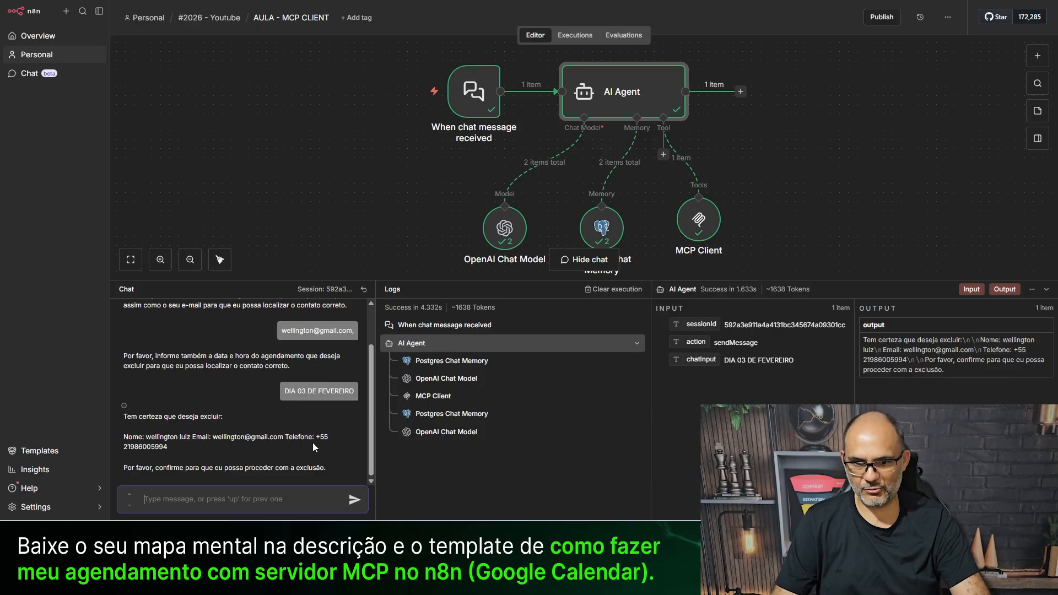
- Review the agent's confirmation message and reply 'SIM' to approve the deletion
{"action": "left_click_drag", "start_coordinate": [317, 437], "coordinate": [331, 449]}
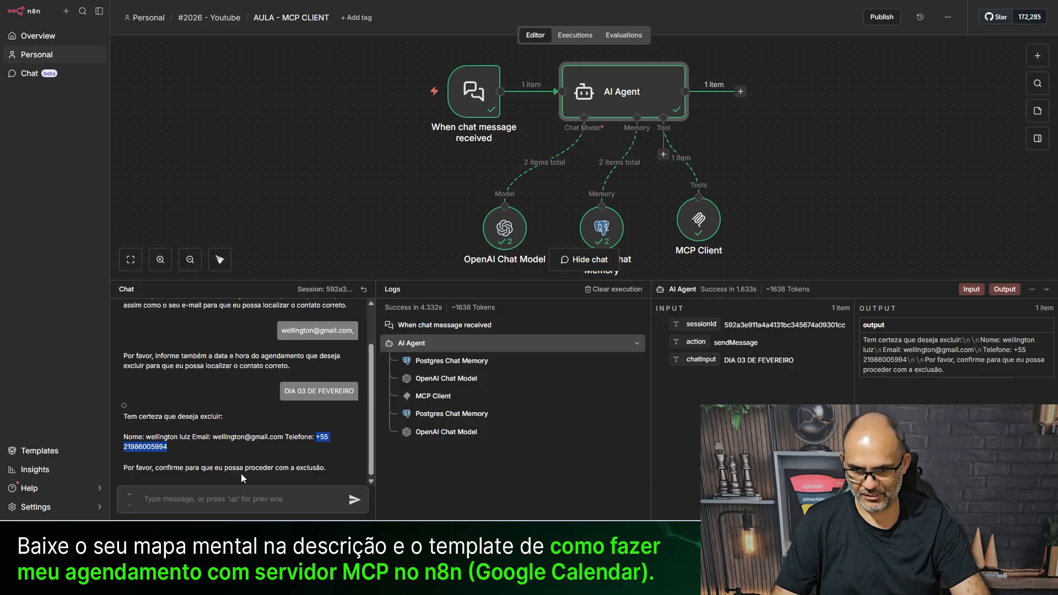
{"action": "left_click", "coordinate": [201, 467]}
{"action": "left_click", "coordinate": [180, 502]}
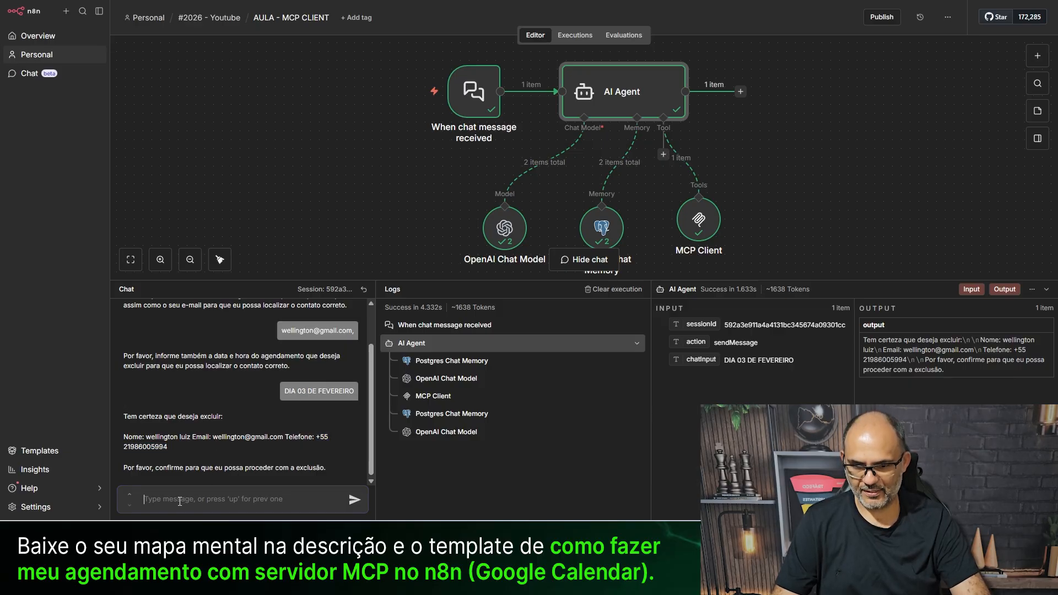
{"action": "type", "text": "SIM"}
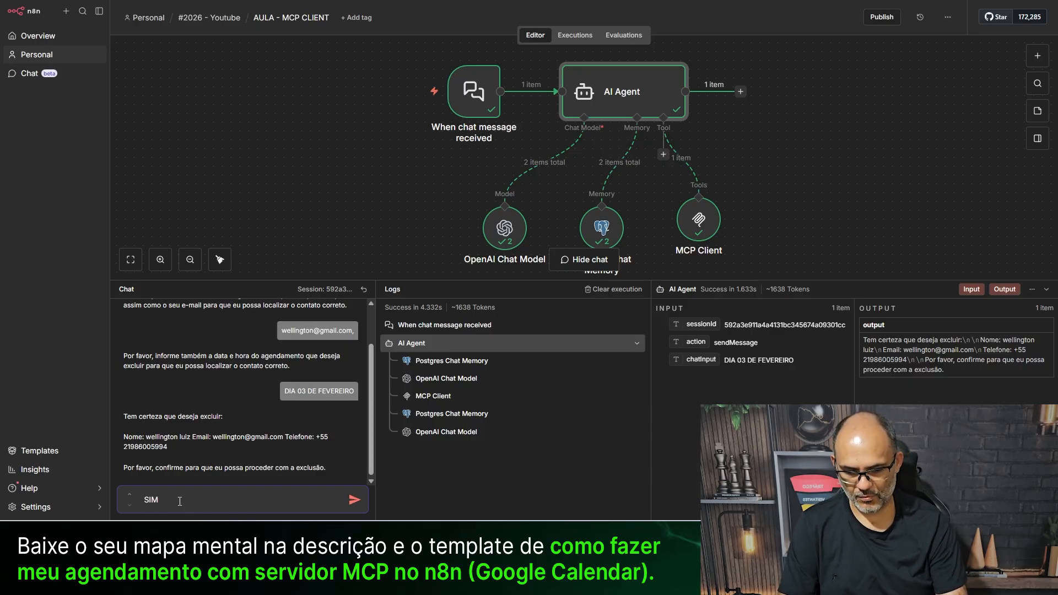
{"action": "key", "text": "Return"}
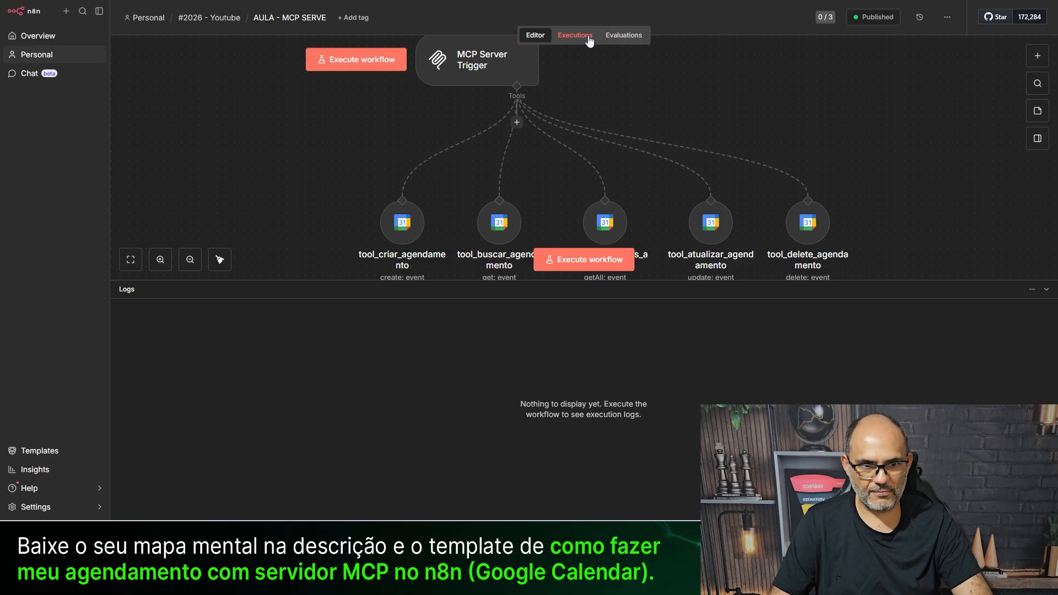
- Verify the 11:24:17 tool_delete_agendamento run succeeded and 3 February is now empty in Google Calendar
{"action": "left_click", "coordinate": [576, 36]}
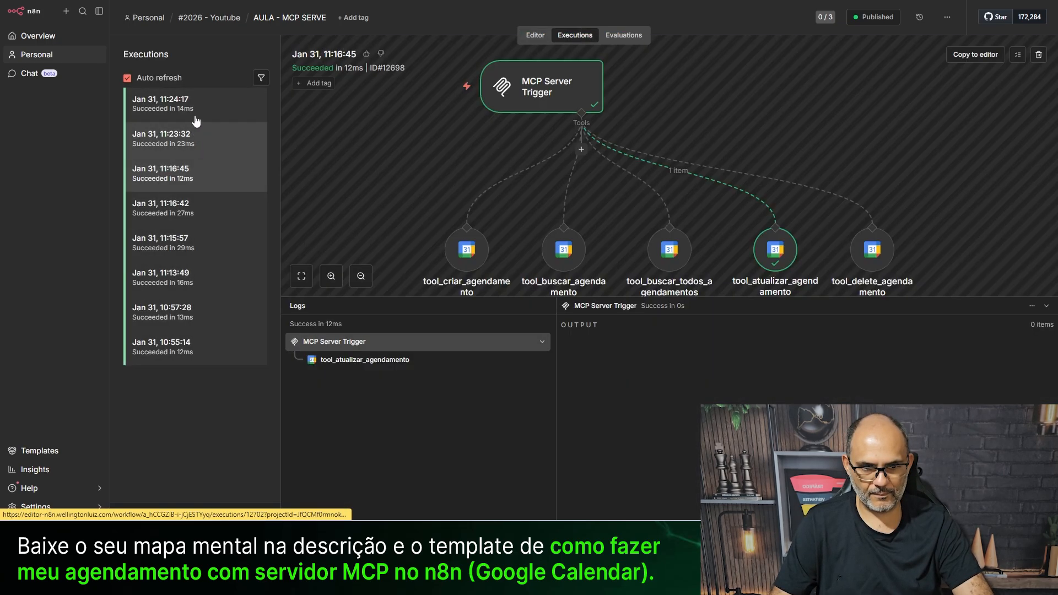
{"action": "left_click", "coordinate": [191, 99]}
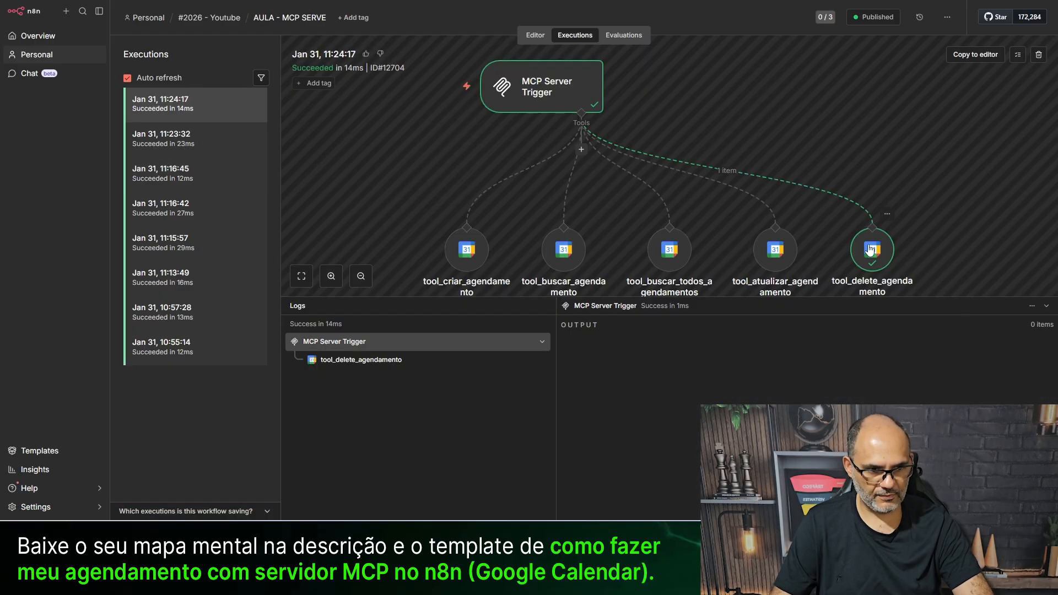
{"action": "left_click", "coordinate": [869, 249]}
{"action": "left_click", "coordinate": [362, 361]}
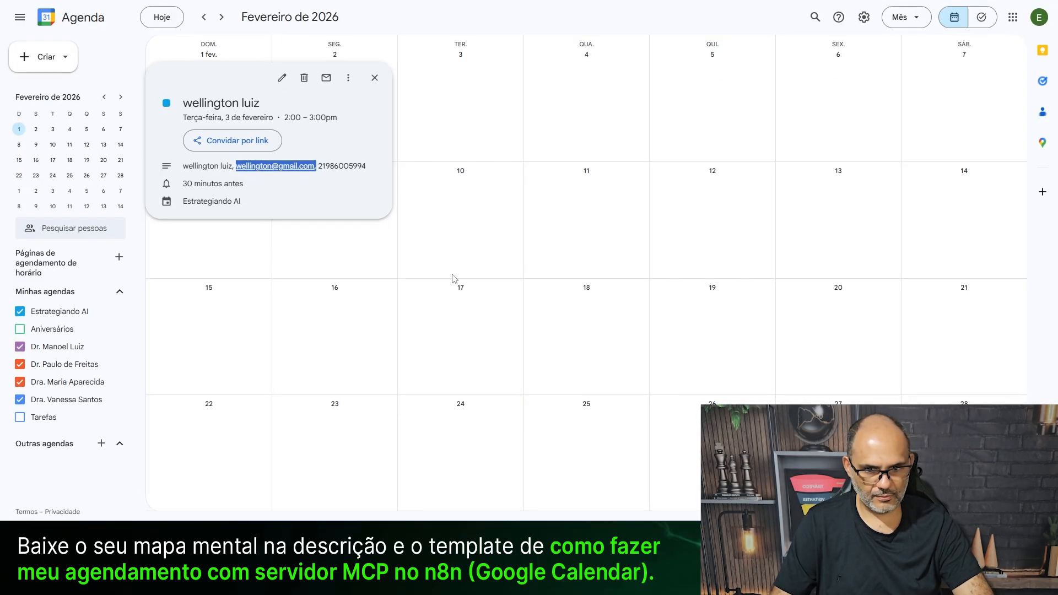
{"action": "left_click", "coordinate": [558, 332]}
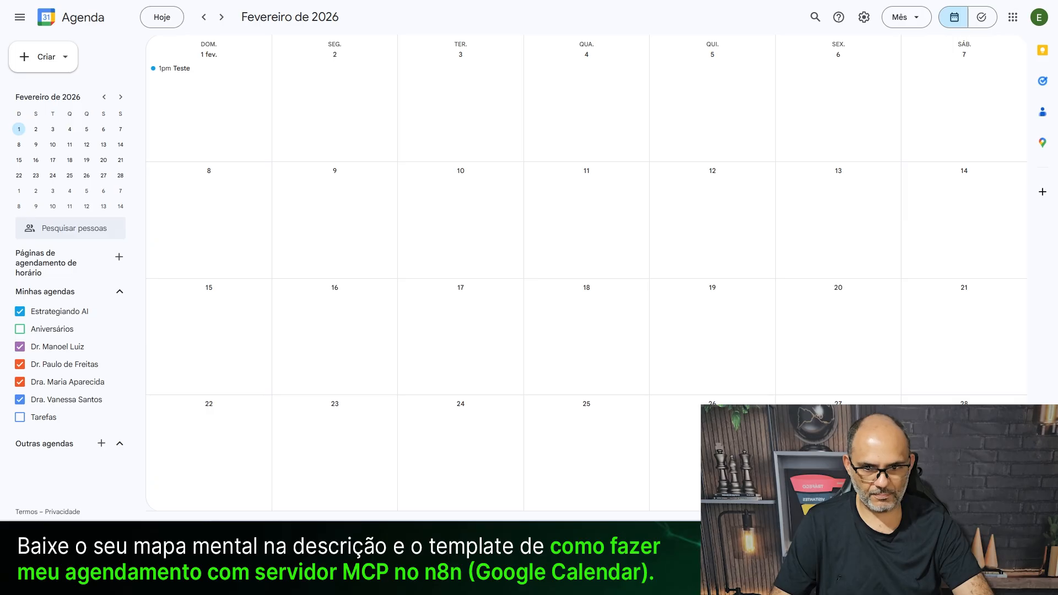
{"action": "left_click", "coordinate": [450, 109]}
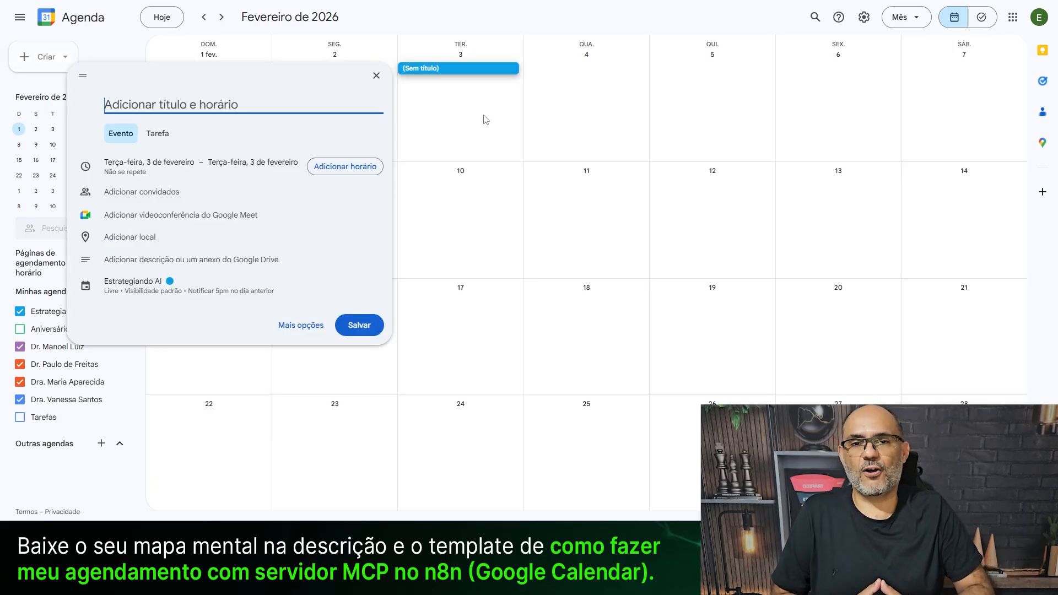